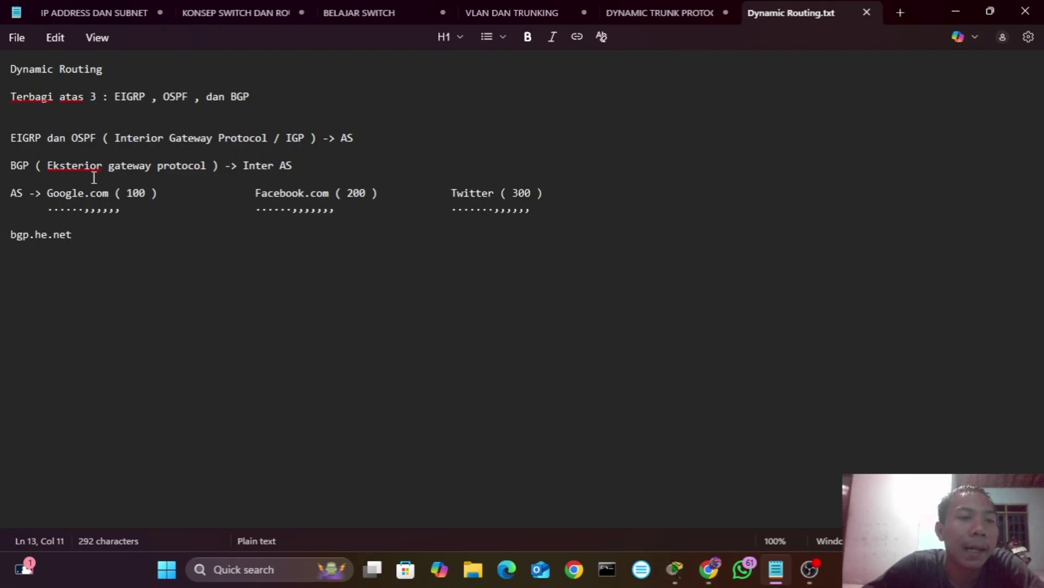
# - Add the abbreviation "/ EGP" after "Eksterior gateway protocol" inside the parentheses of the BGP line
pyautogui.click(207, 166)
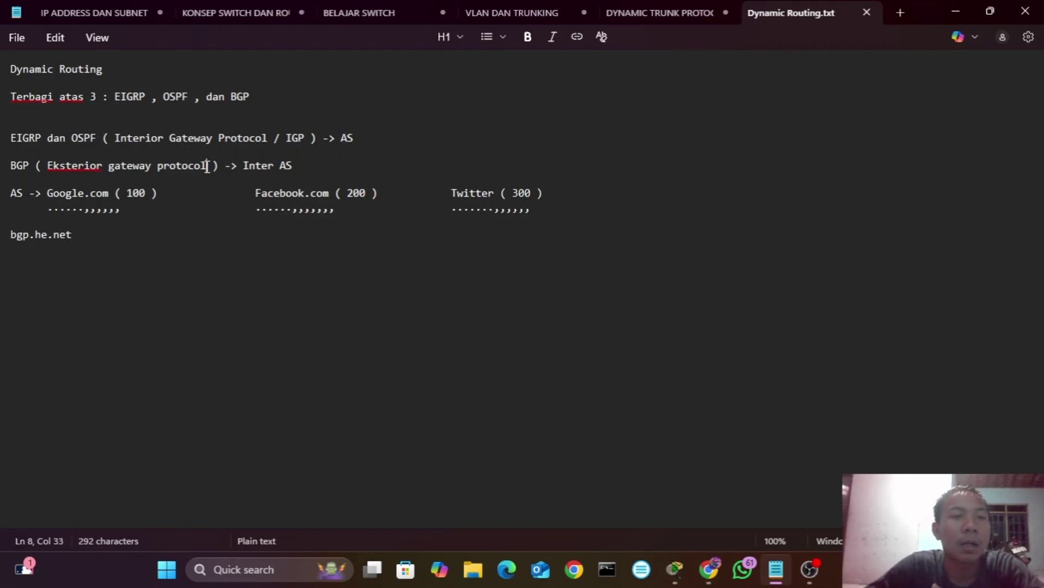
pyautogui.write('/')
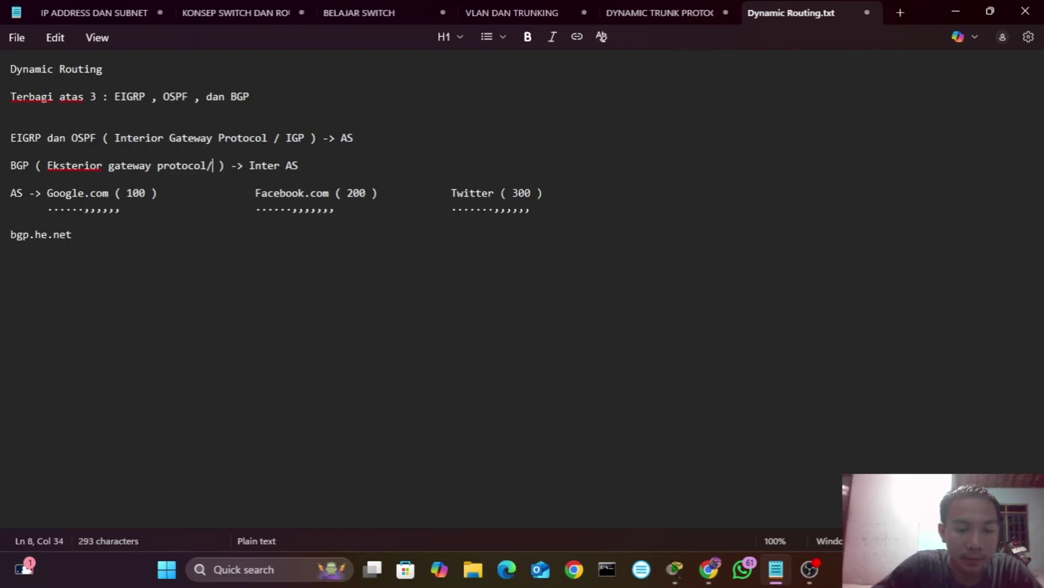
pyautogui.press('BackSpace')
pyautogui.write('/ ')
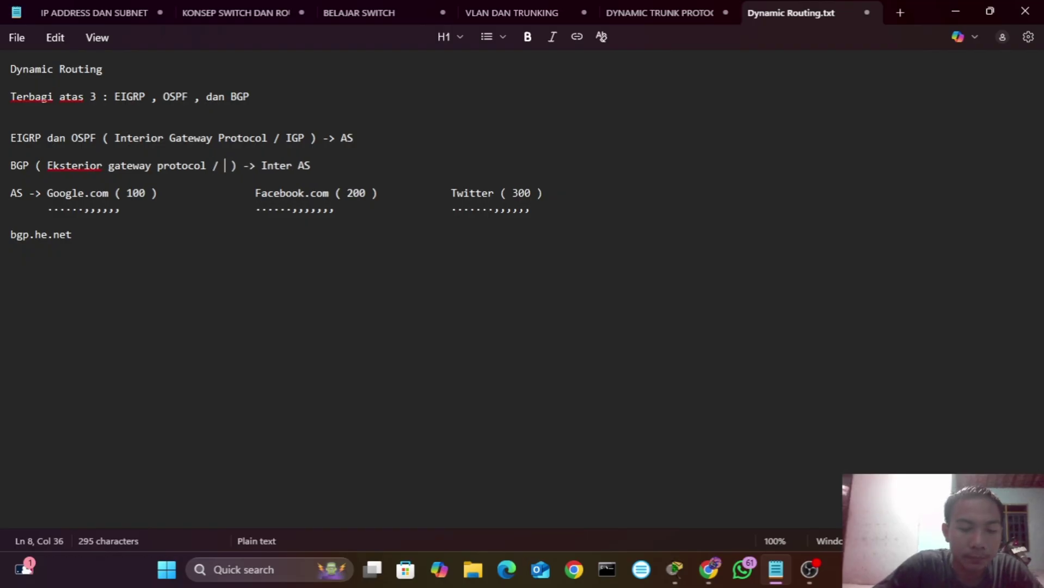
pyautogui.write('EGp')
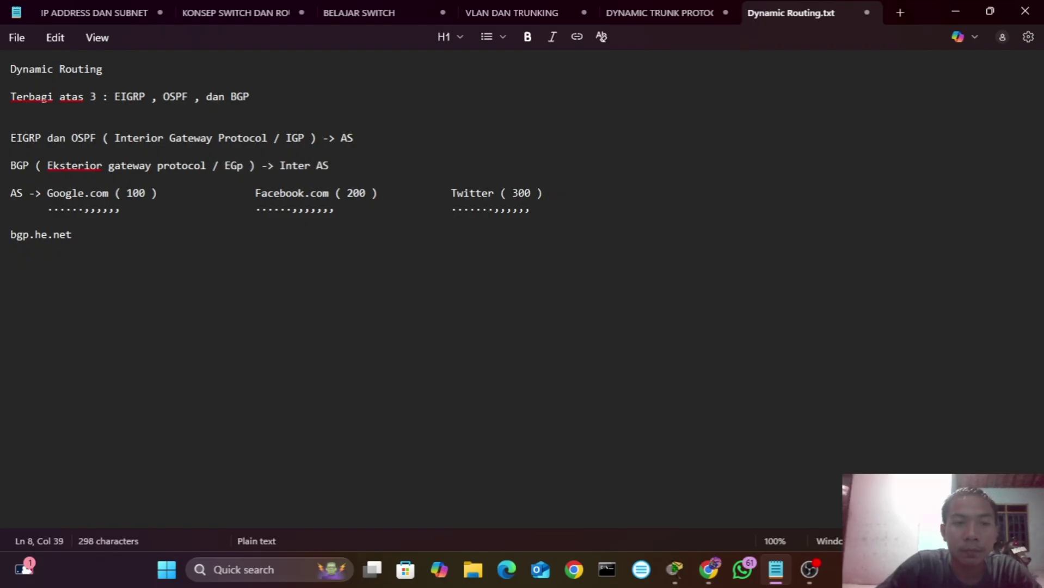
pyautogui.press('BackSpace')
pyautogui.write('P')
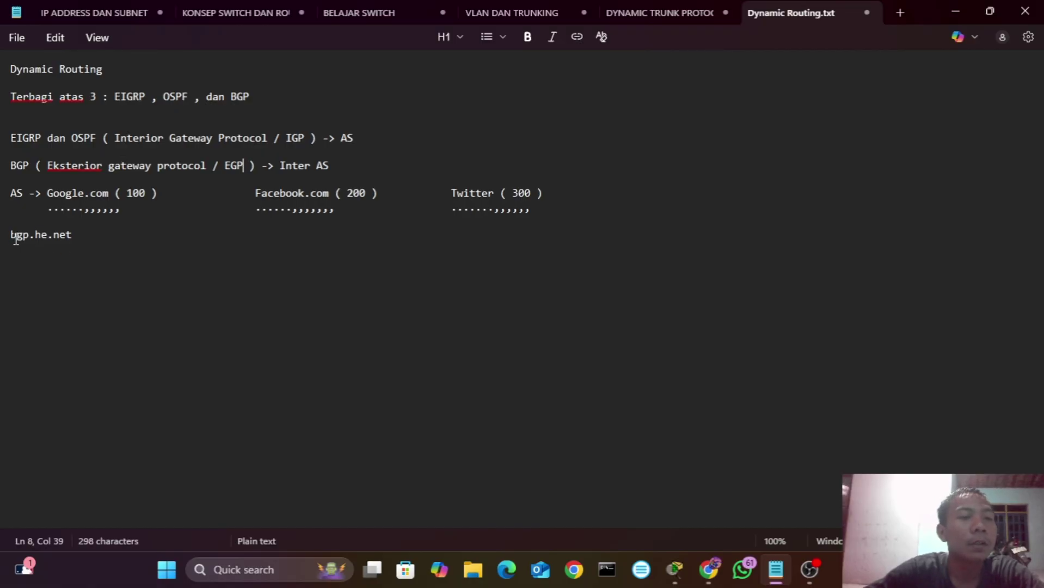
# - Switch to the Hurricane Electric BGP Toolkit page in Chrome, and try to open the AS4761 provider link
pyautogui.moveTo(16, 238); pyautogui.dragTo(122, 233)
pyautogui.click(180, 248)
pyautogui.hotkey('alt', 'Tab')
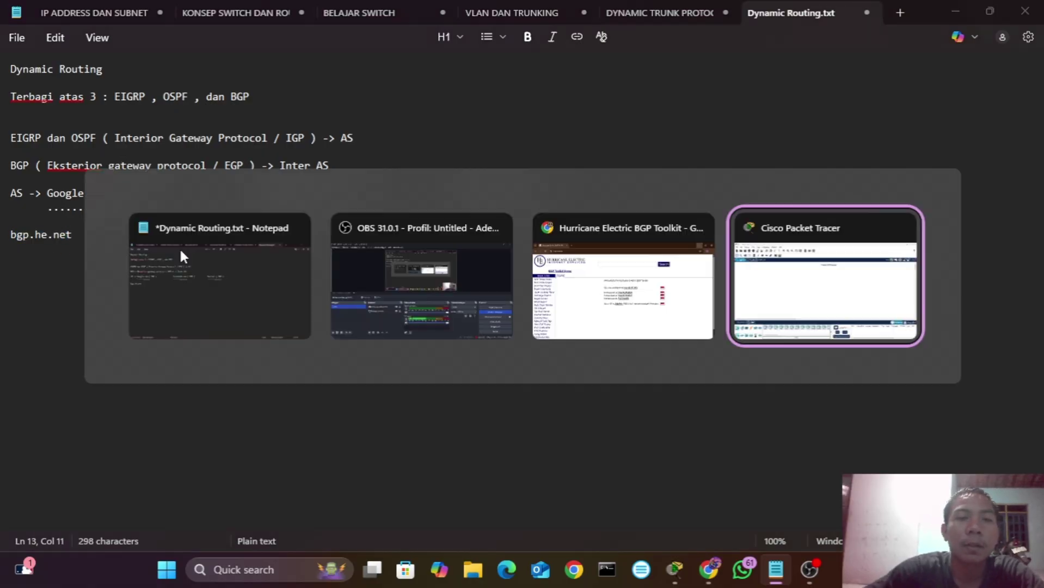
pyautogui.press('Left')
pyautogui.press('Left')
pyautogui.press('Right')
pyautogui.press('Right')
pyautogui.press('Left')
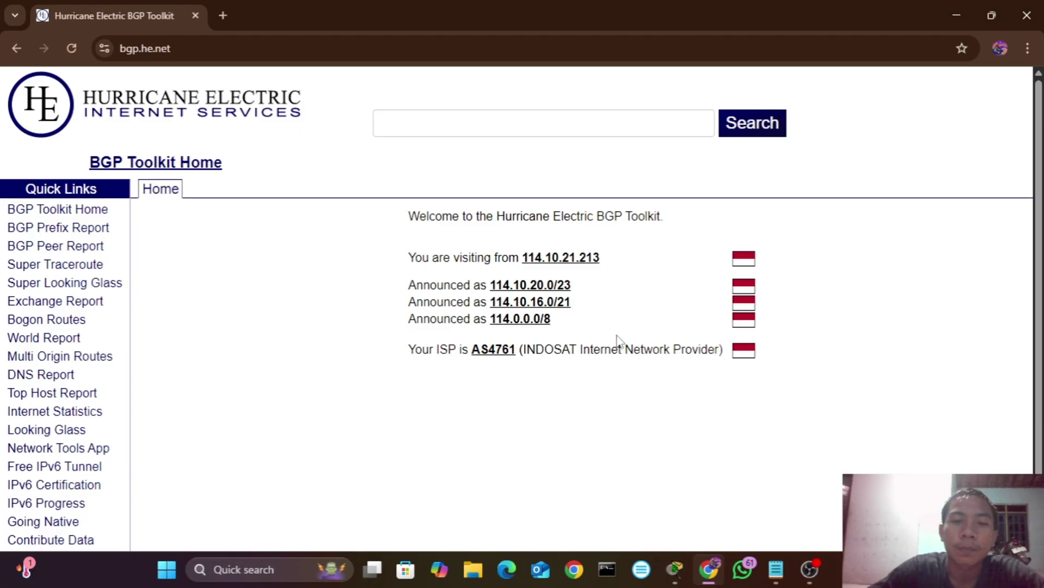
pyautogui.click(493, 353)
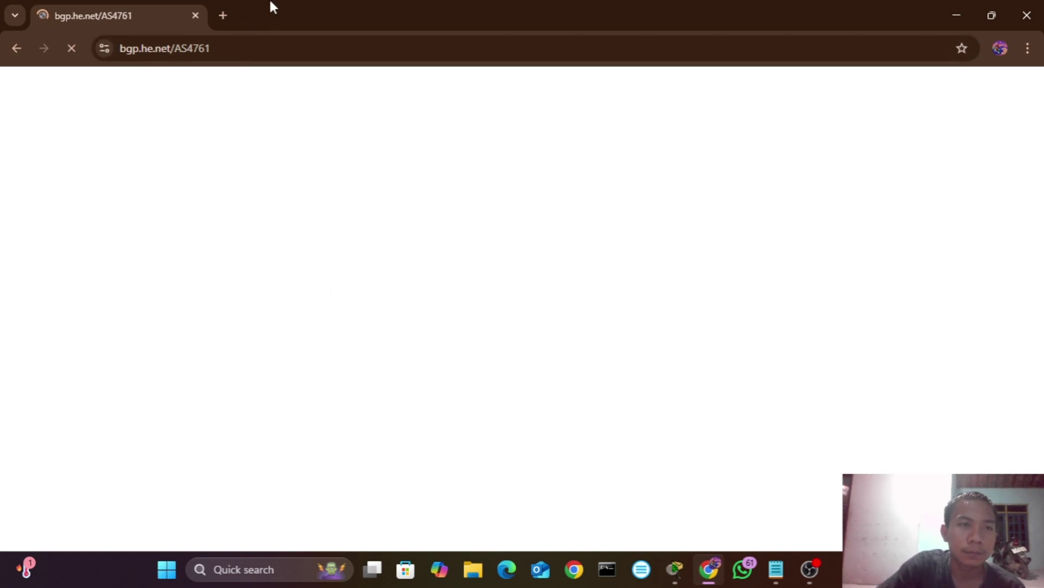
pyautogui.click(195, 16)
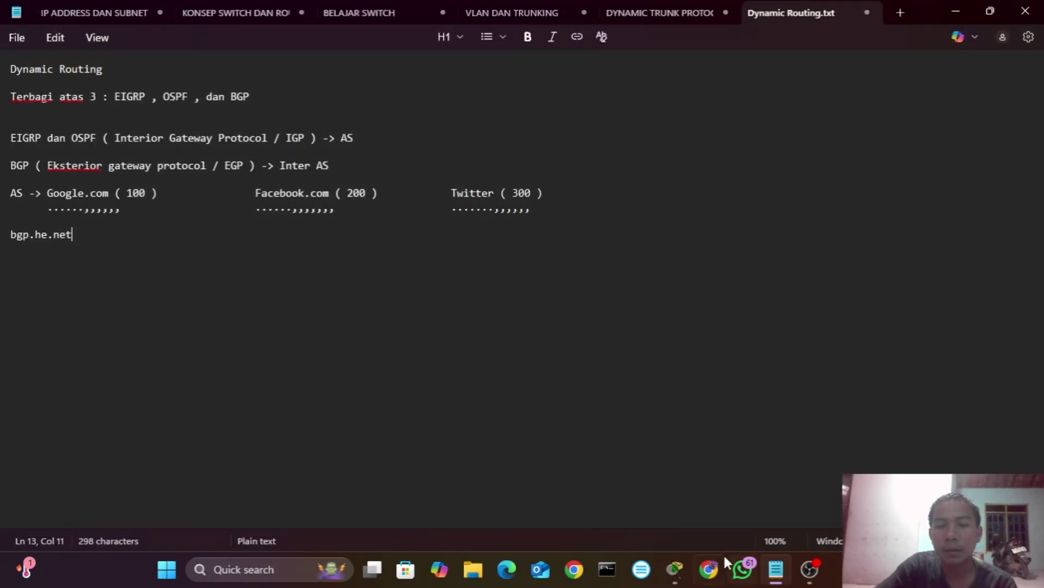
# - Load the website bgp.he.net in a new Chrome window
pyautogui.click(708, 570)
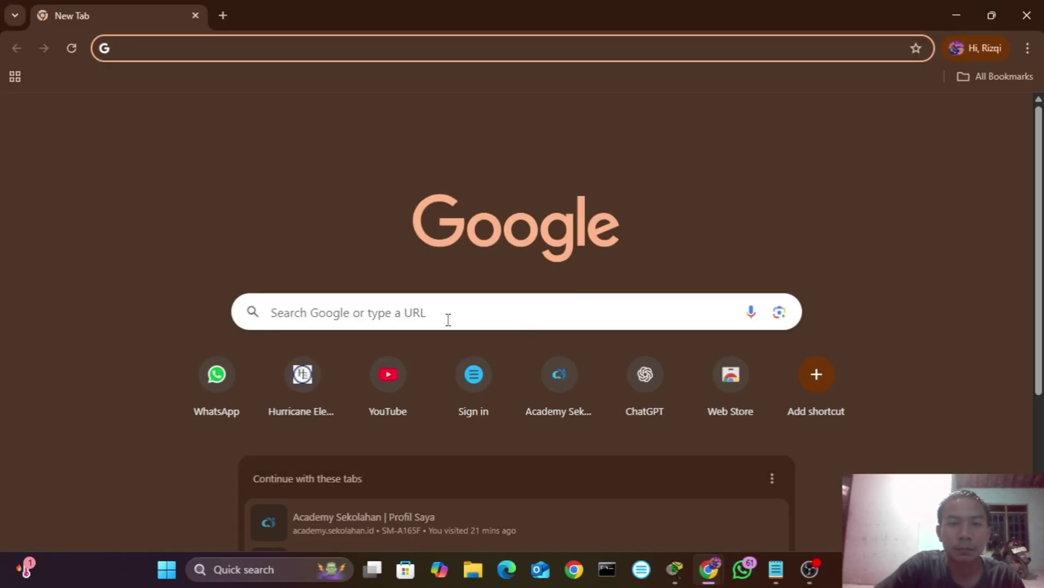
pyautogui.click(449, 316)
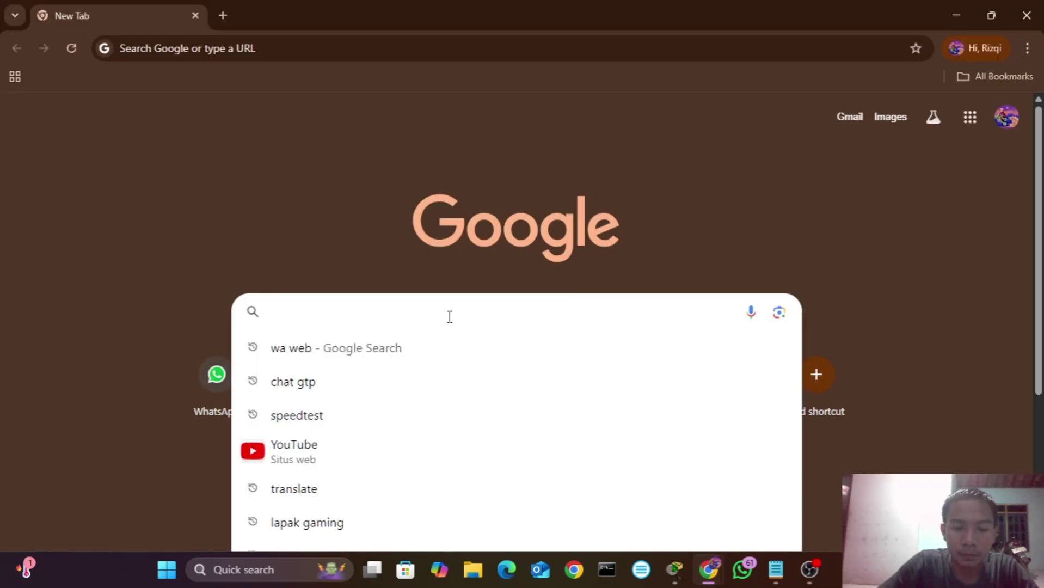
pyautogui.write('bgp.h')
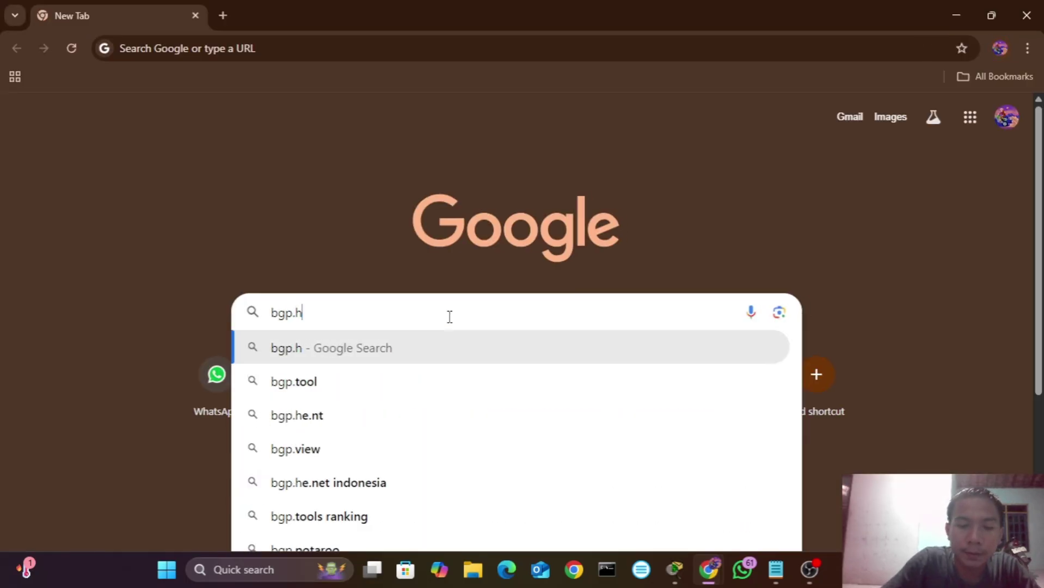
pyautogui.write('e.net')
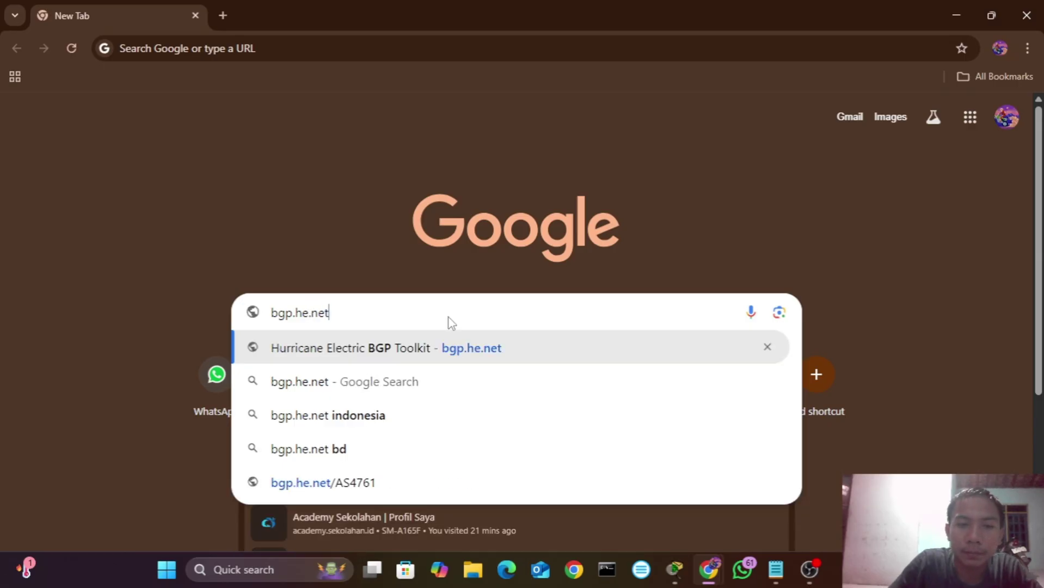
pyautogui.press('Return')
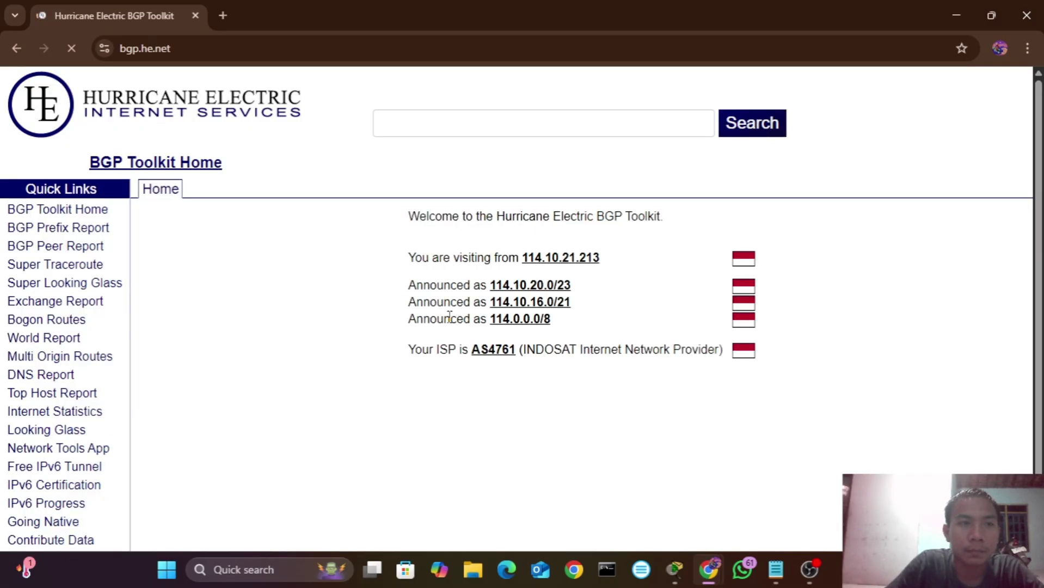
# - Open the AS4761 provider report and look through its AS Info figures, peer tables and charts
pyautogui.click(496, 351)
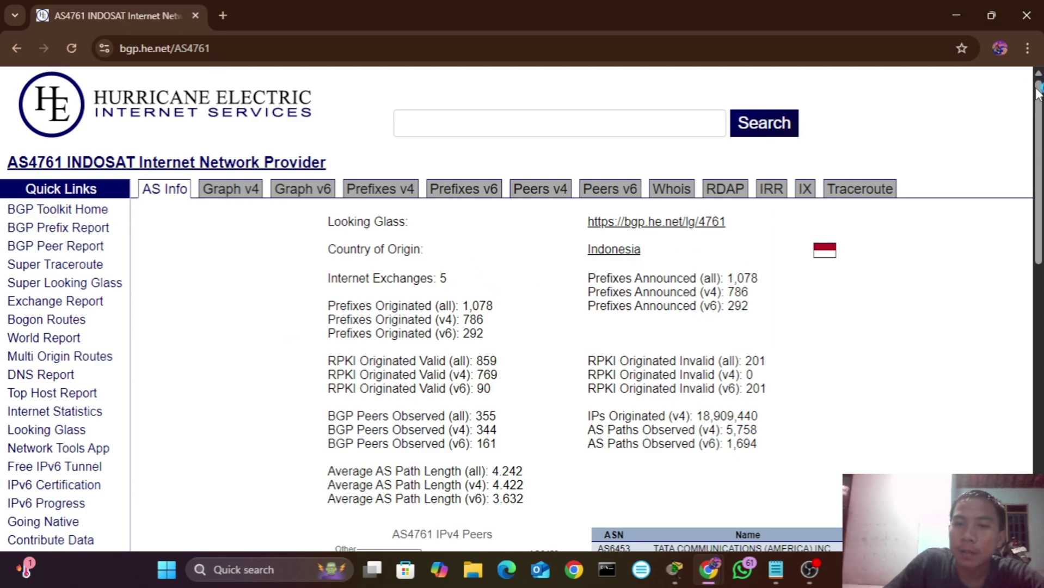
pyautogui.moveTo(1039, 86); pyautogui.dragTo(1017, 366)
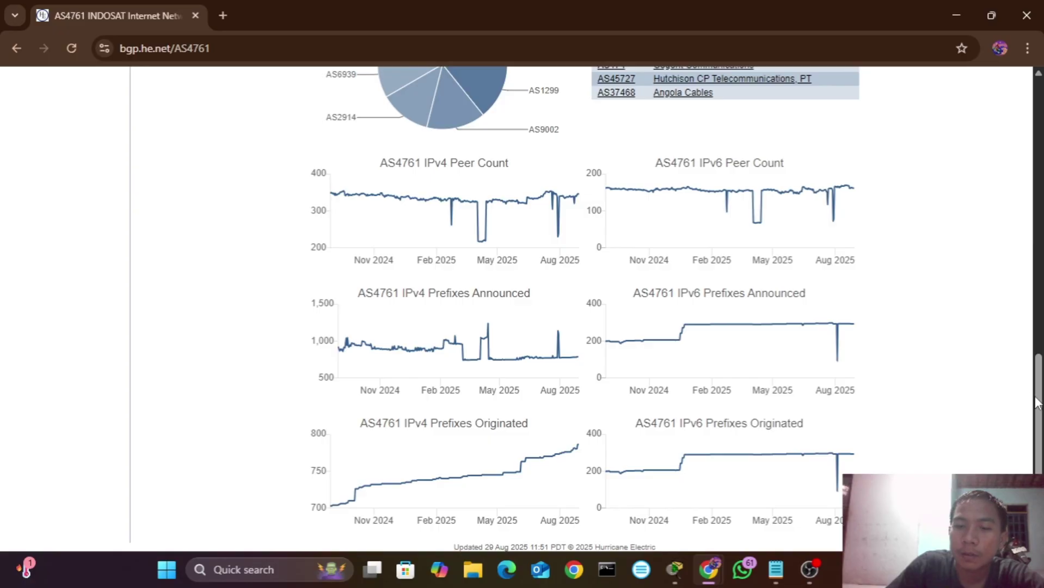
pyautogui.scroll(10, 862, 388)
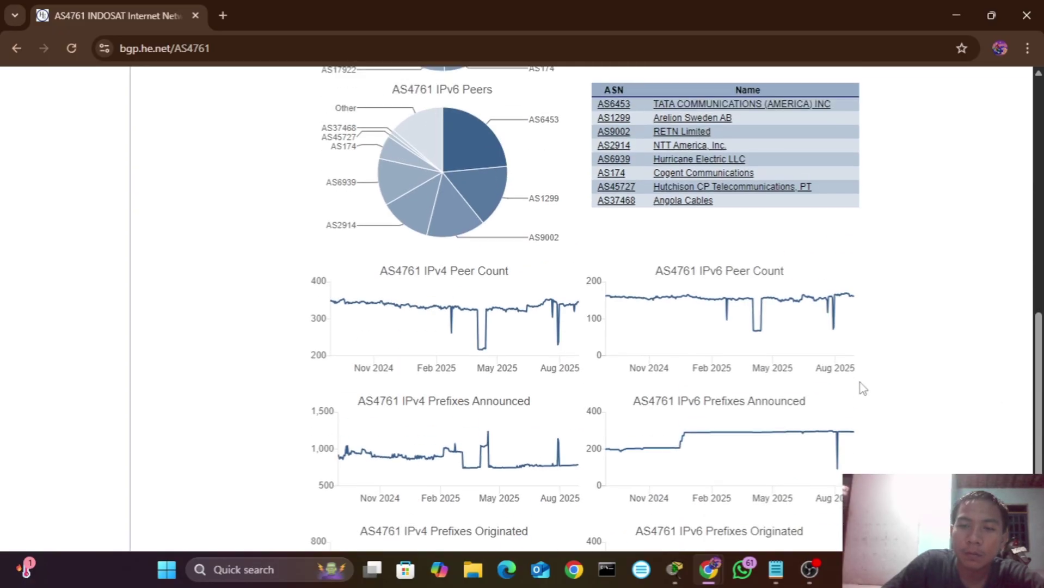
pyautogui.scroll(3, 862, 388)
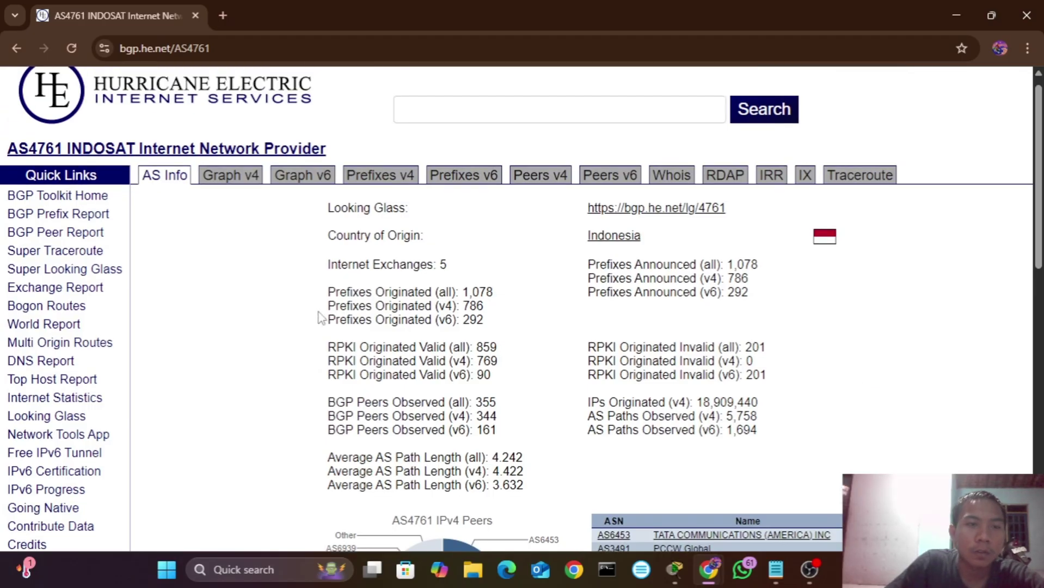
# - Open the IPv4 route propagation graph of AS4761 and examine its links to other autonomous systems, including AS7473, AS5511, AS3320 and AS3491
pyautogui.click(232, 177)
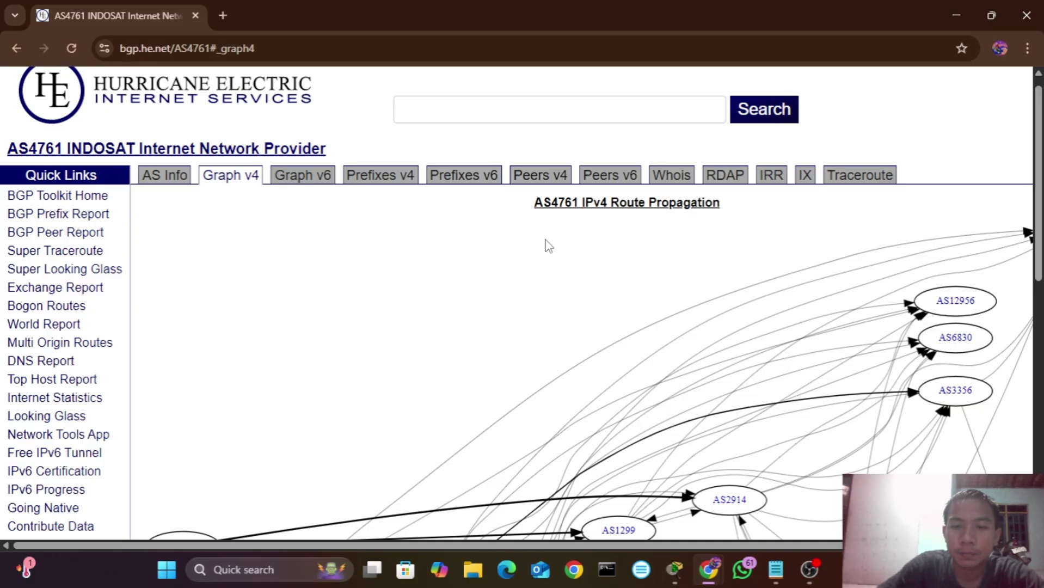
pyautogui.scroll(-2, 722, 246)
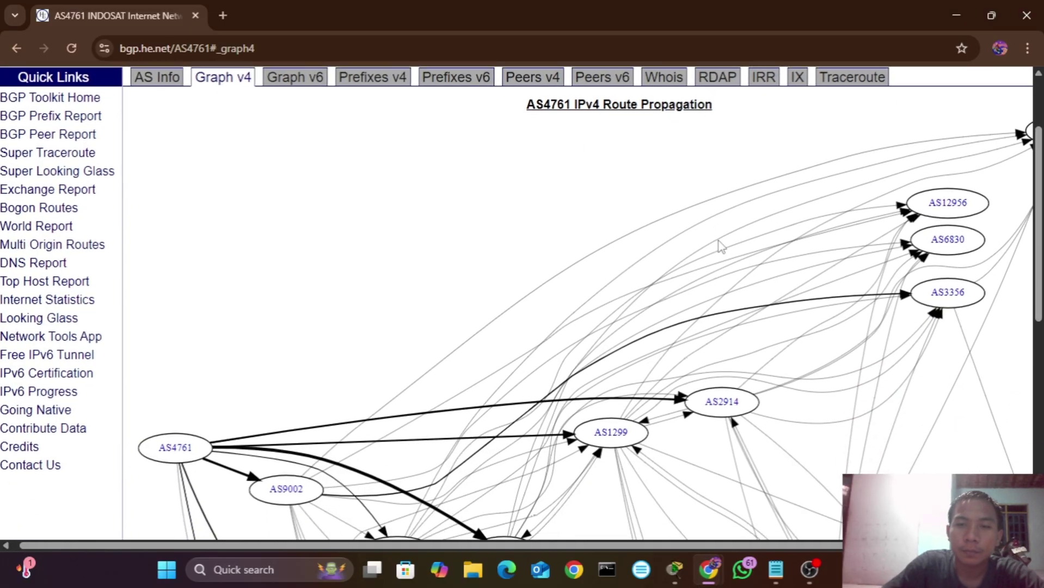
pyautogui.scroll(-4, 721, 246)
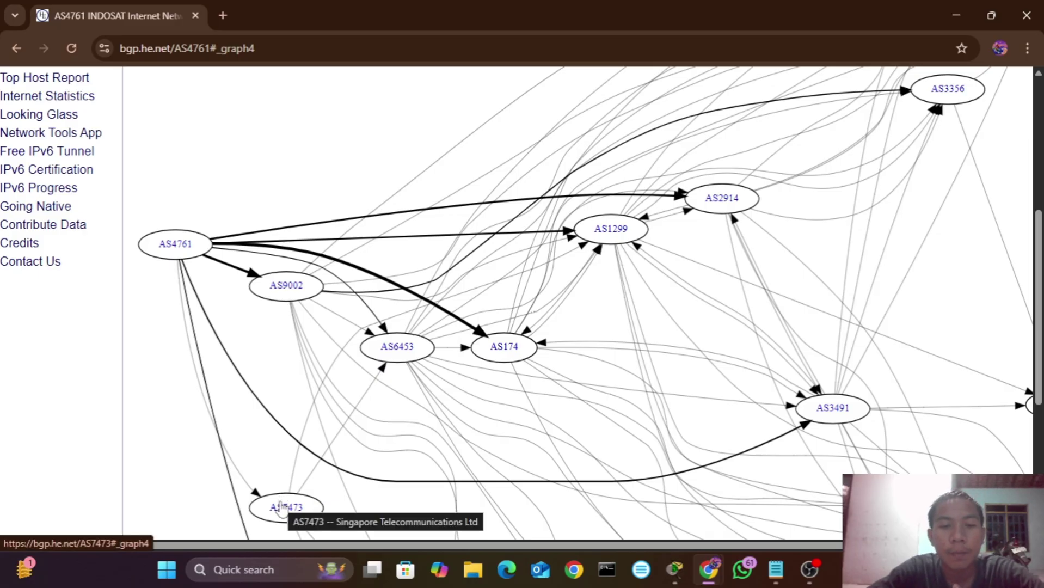
pyautogui.scroll(-1, 280, 506)
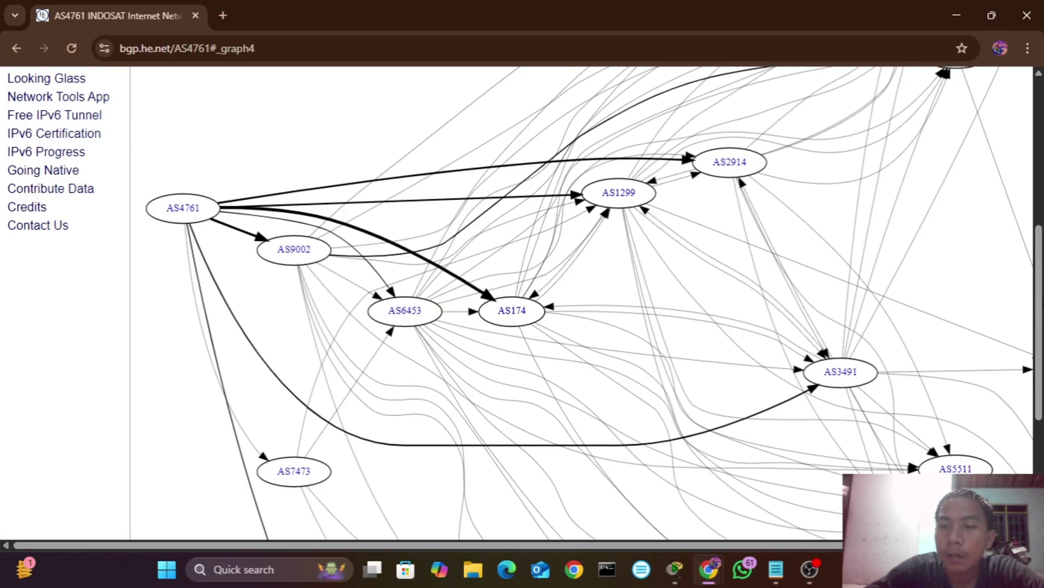
pyautogui.scroll(-4, 661, 294)
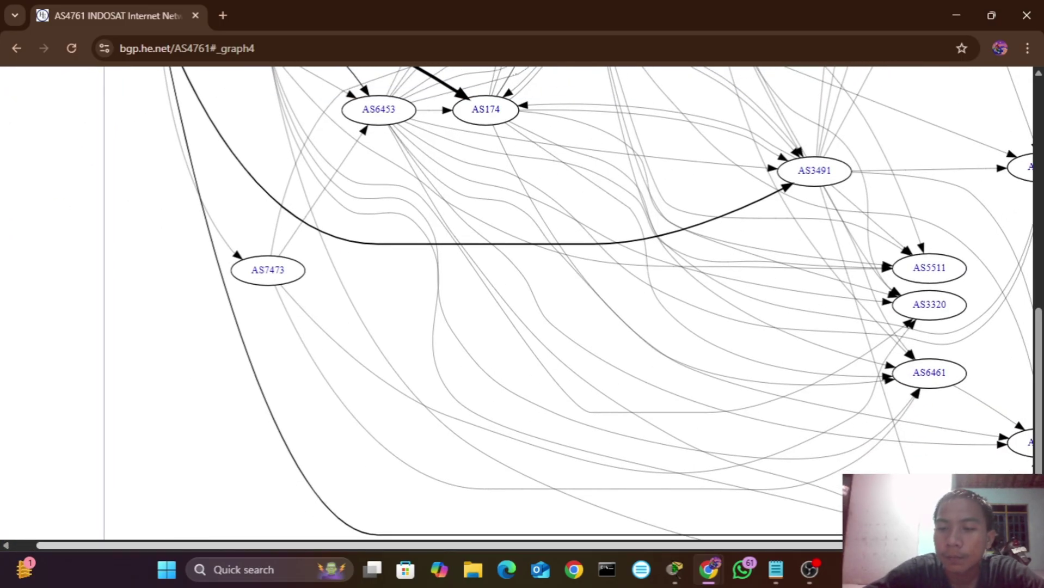
pyautogui.scroll(1, 965, 412)
pyautogui.scroll(-2, 965, 413)
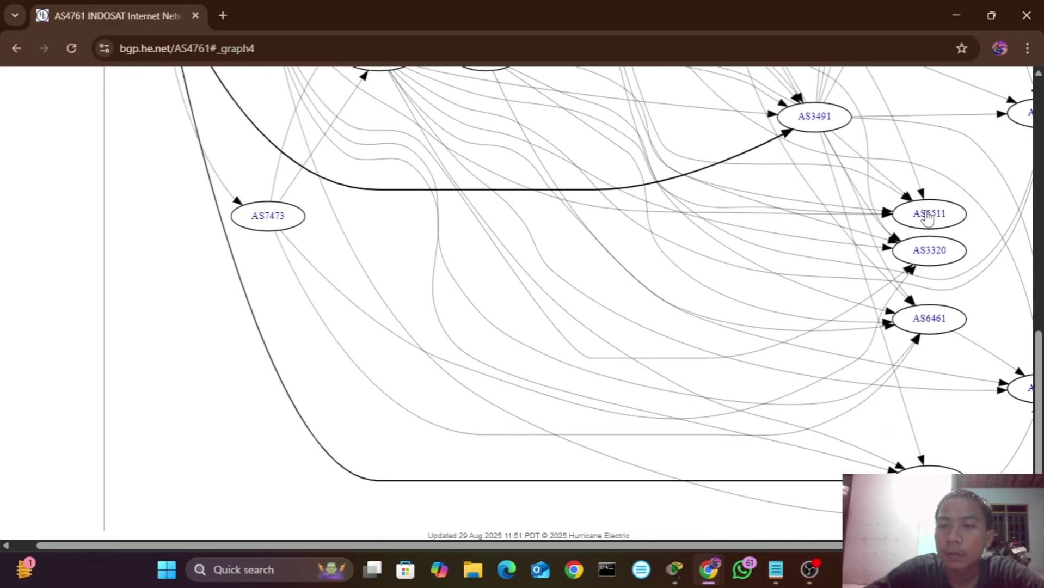
pyautogui.moveTo(927, 216)
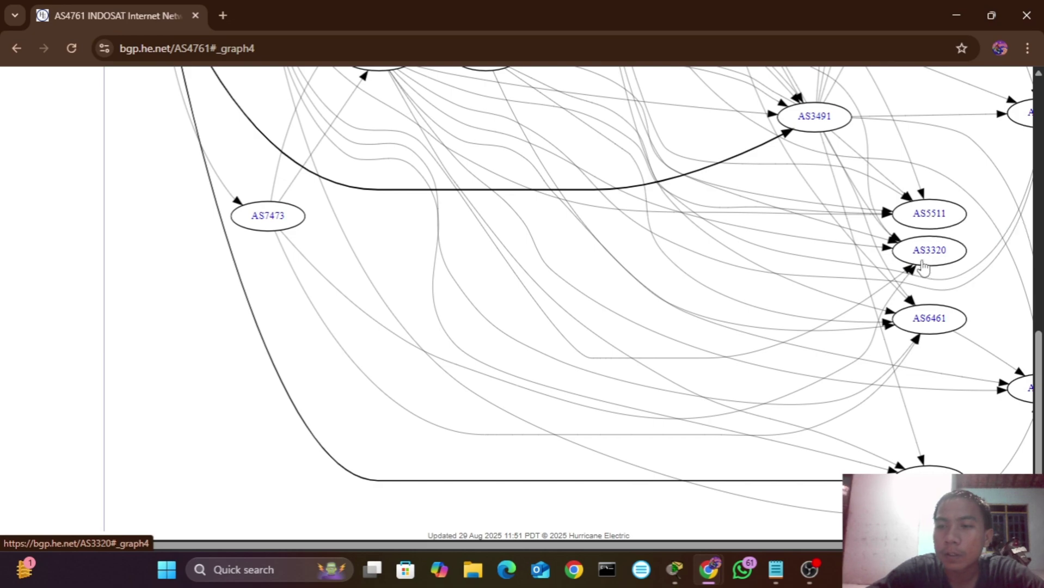
pyautogui.moveTo(926, 255)
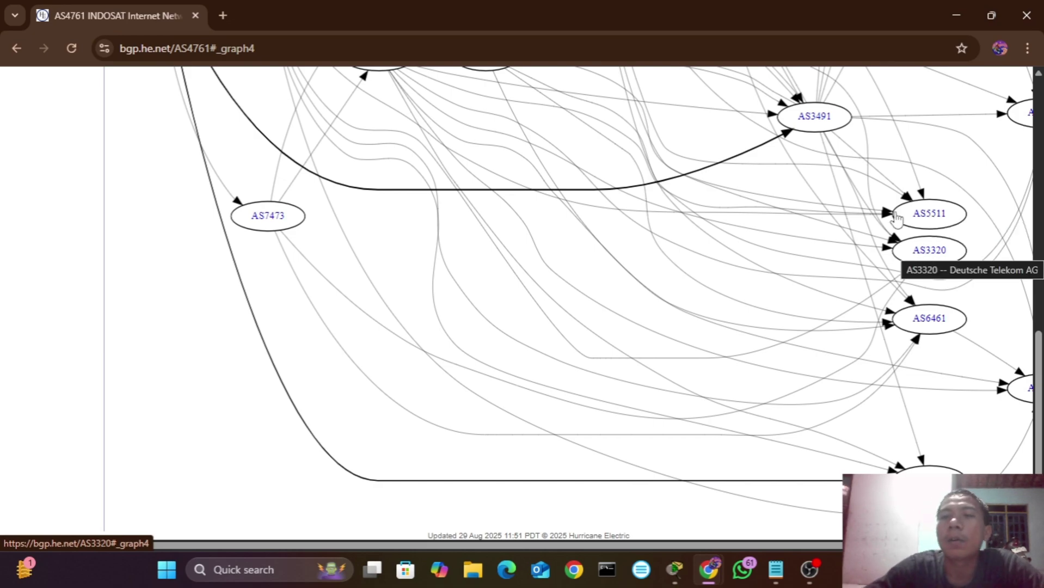
pyautogui.moveTo(817, 117)
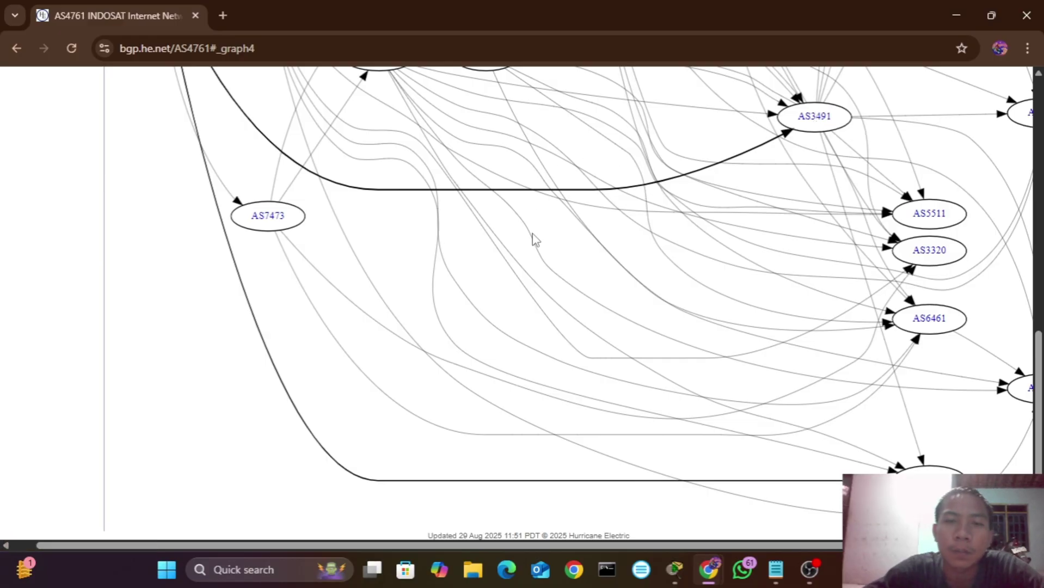
pyautogui.scroll(4, 533, 236)
pyautogui.scroll(2, 533, 237)
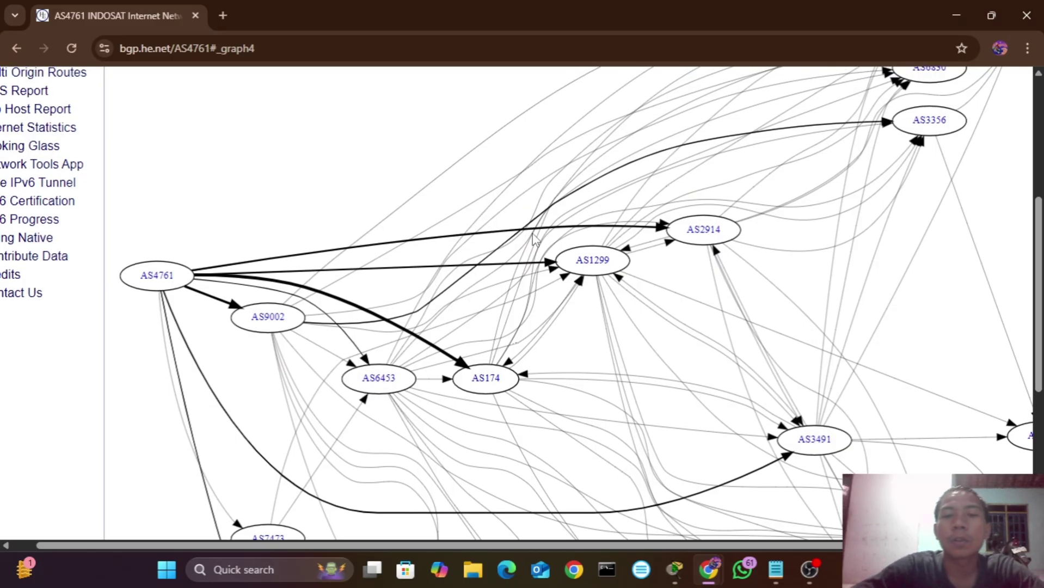
# - Switch back to the Dynamic Routing.txt notes in Notepad and turn off the computer's Wi-Fi
pyautogui.hotkey('alt', 'Tab')
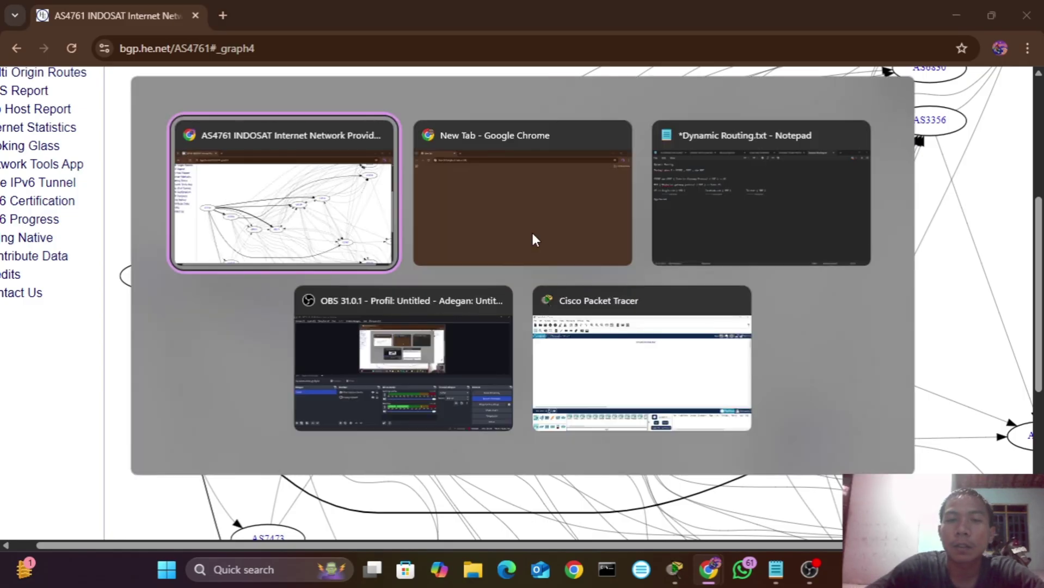
pyautogui.press('Tab')
pyautogui.press('Tab')
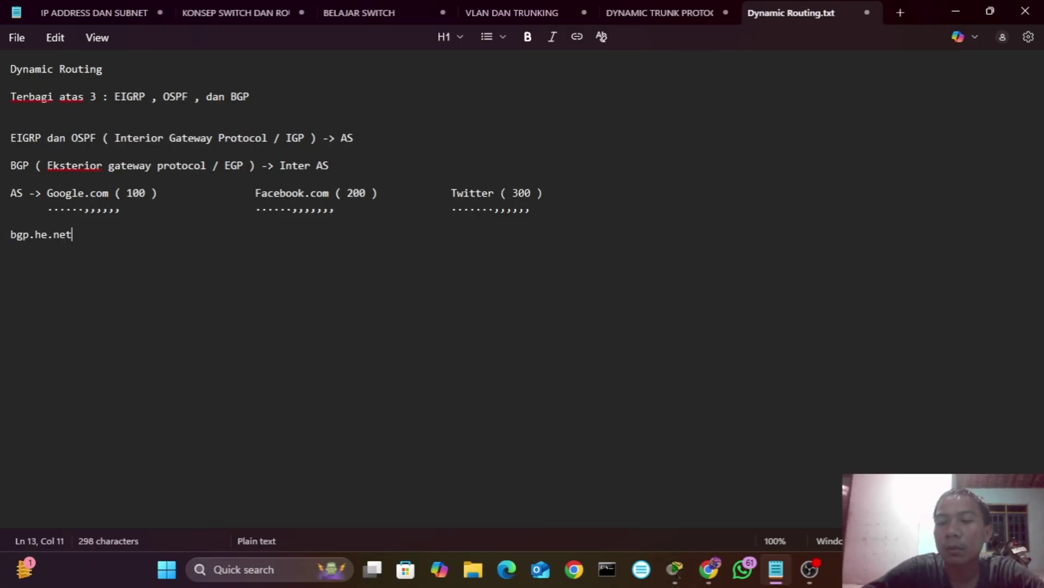
pyautogui.press('super+a')
pyautogui.click(800, 294)
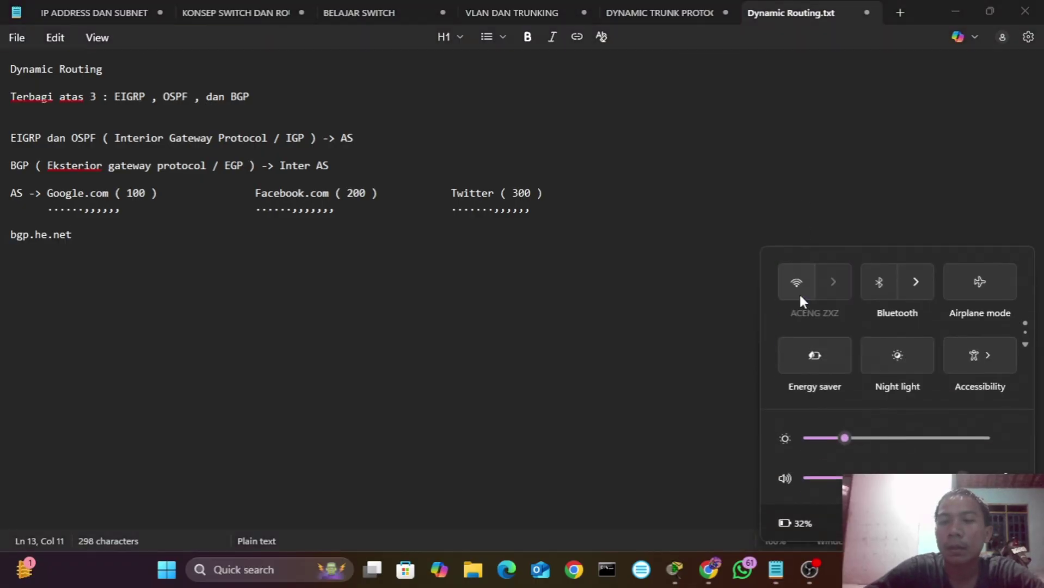
pyautogui.click(718, 287)
# - Switch to Cisco Packet Tracer and place a 2911 router in the logical workspace, below and to the left of the DYNAMIC ROUTING BGP title
pyautogui.hotkey('alt', 'Tab')
pyautogui.press('Tab')
pyautogui.press('Tab')
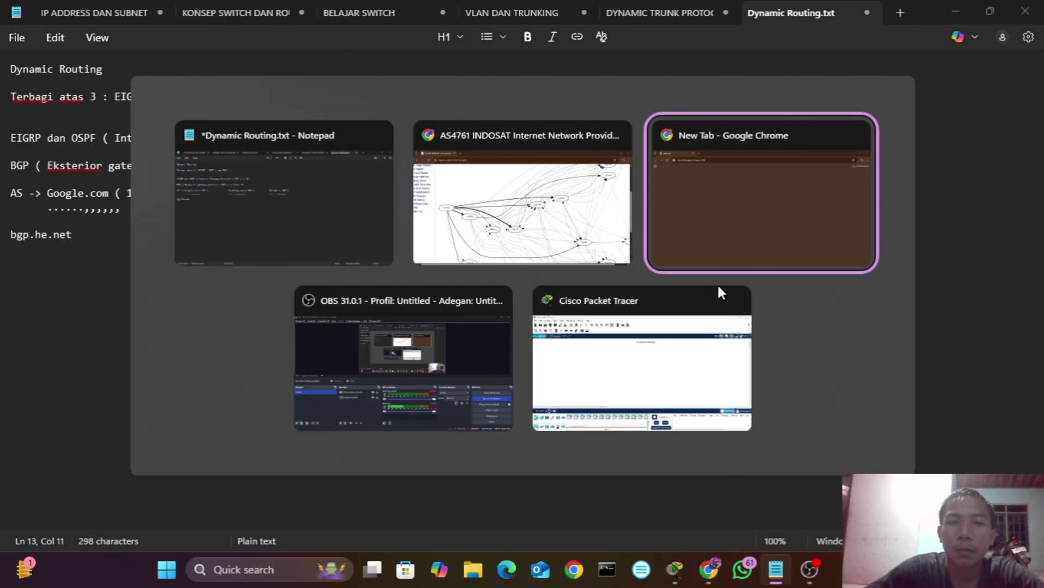
pyautogui.press('Tab')
pyautogui.hotkey('shift', 'Tab')
pyautogui.press('Tab')
pyautogui.press('Tab')
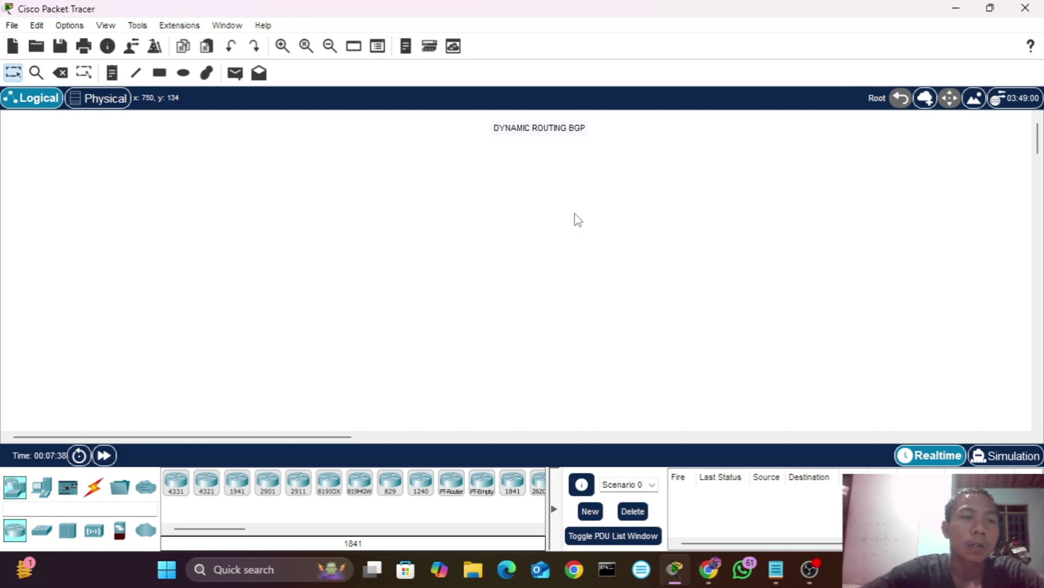
pyautogui.click(301, 490)
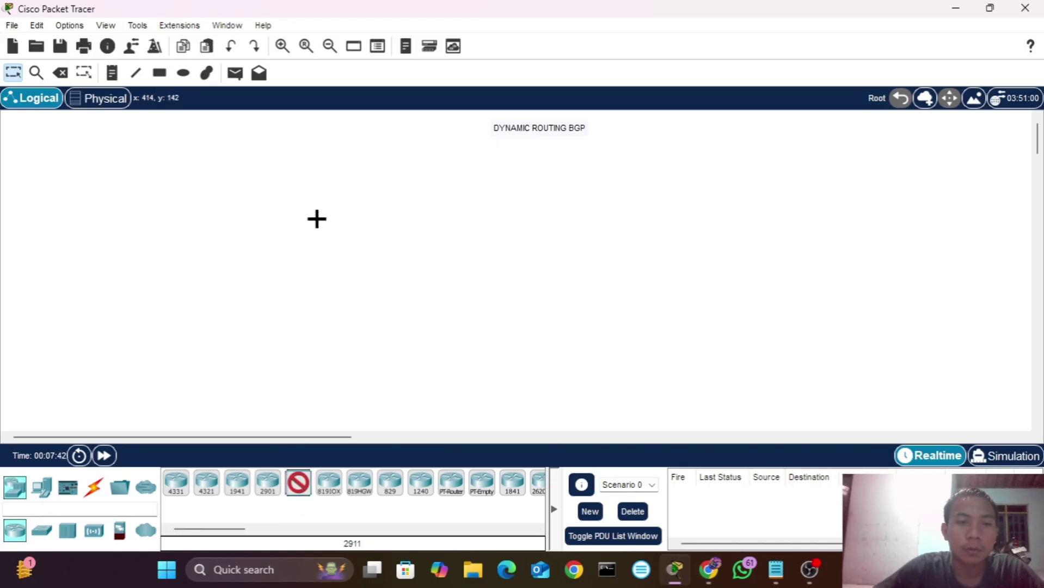
pyautogui.click(319, 219)
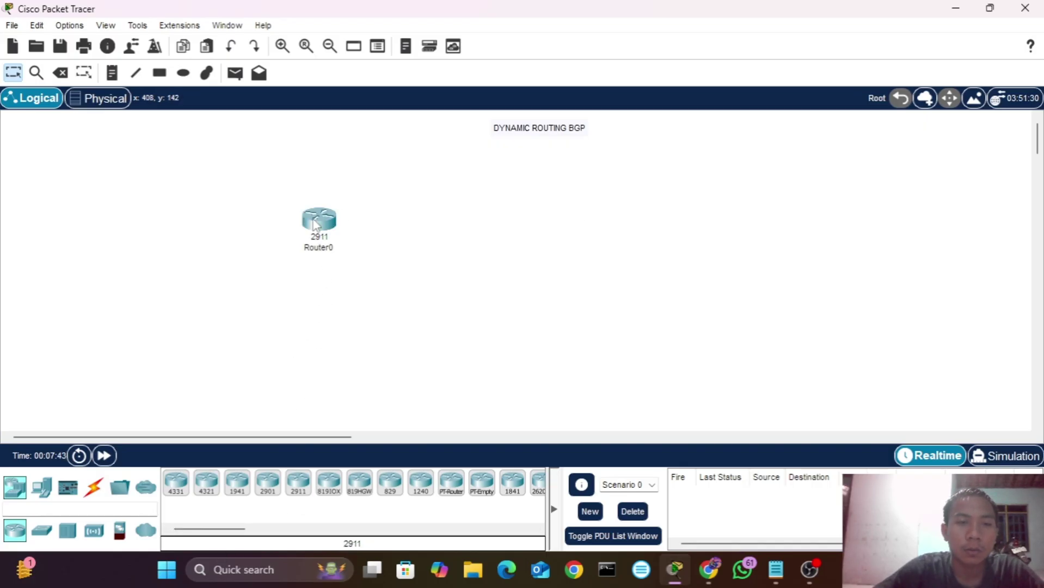
# - Place a second 2911 router level with and to the right of the first, and rename the two routers R1 and R2
pyautogui.click(299, 496)
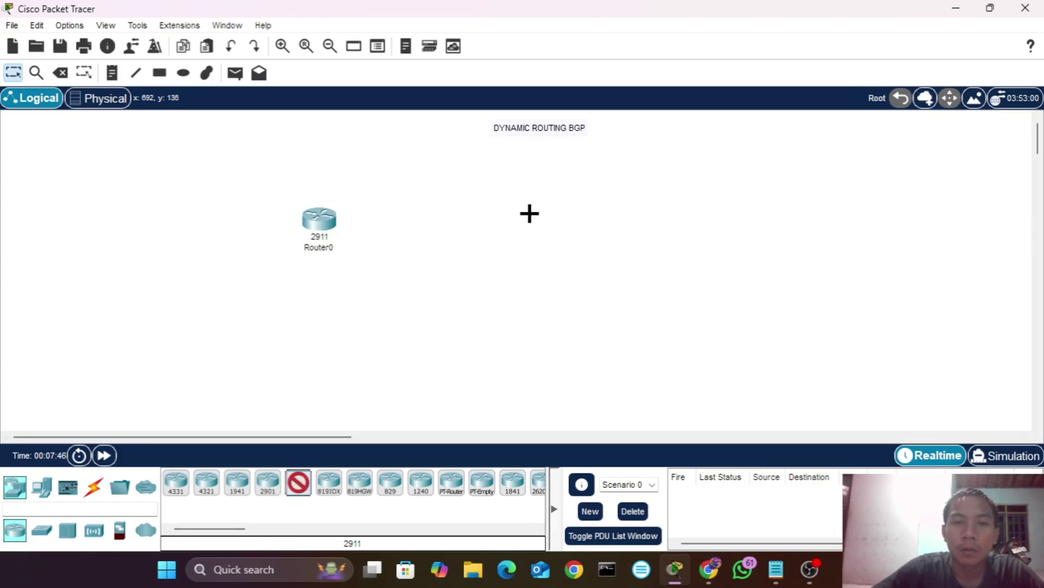
pyautogui.click(546, 218)
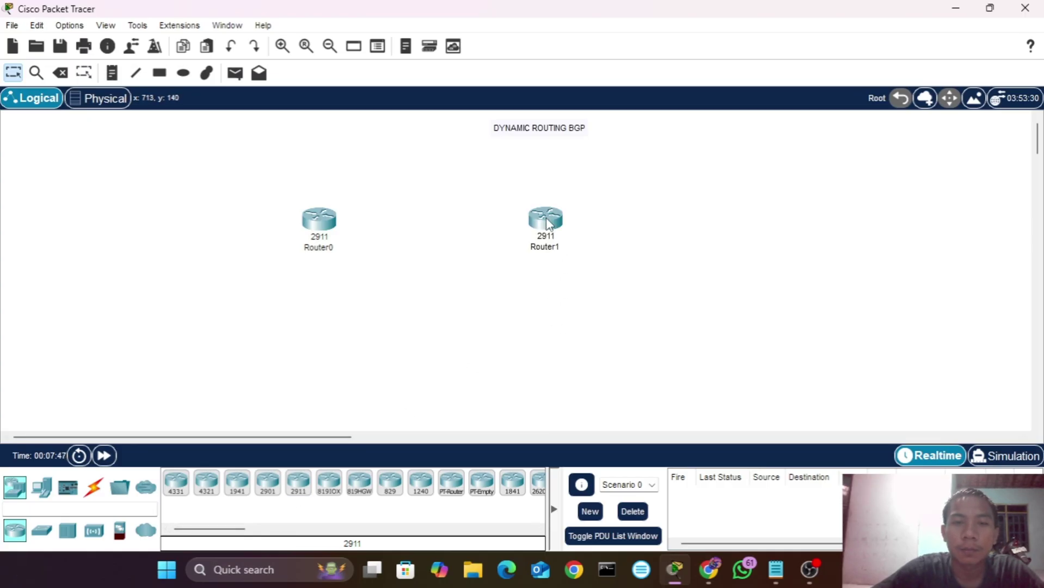
pyautogui.click(321, 248)
pyautogui.write('R1')
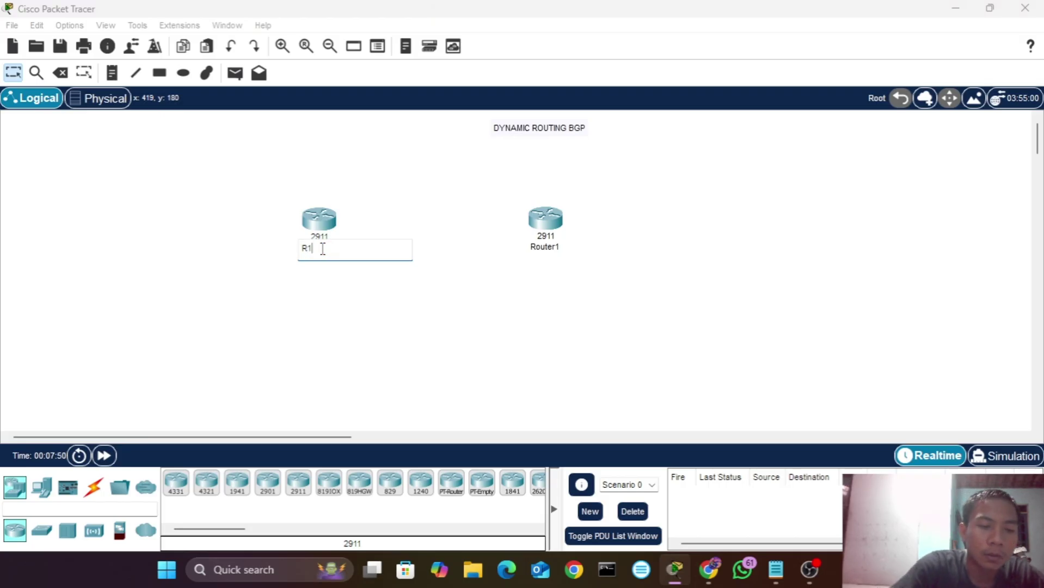
pyautogui.click(561, 248)
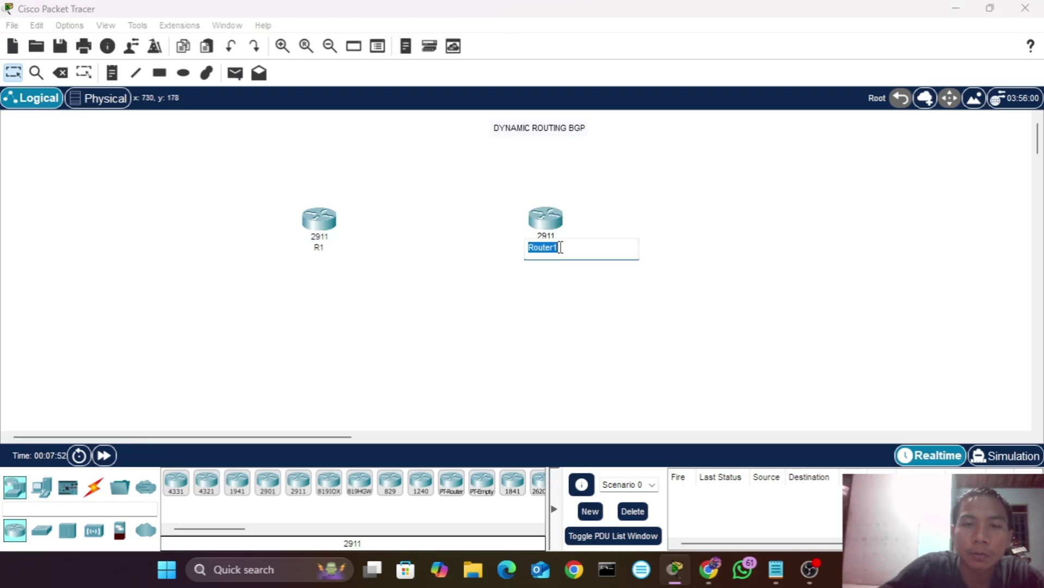
pyautogui.write('R2')
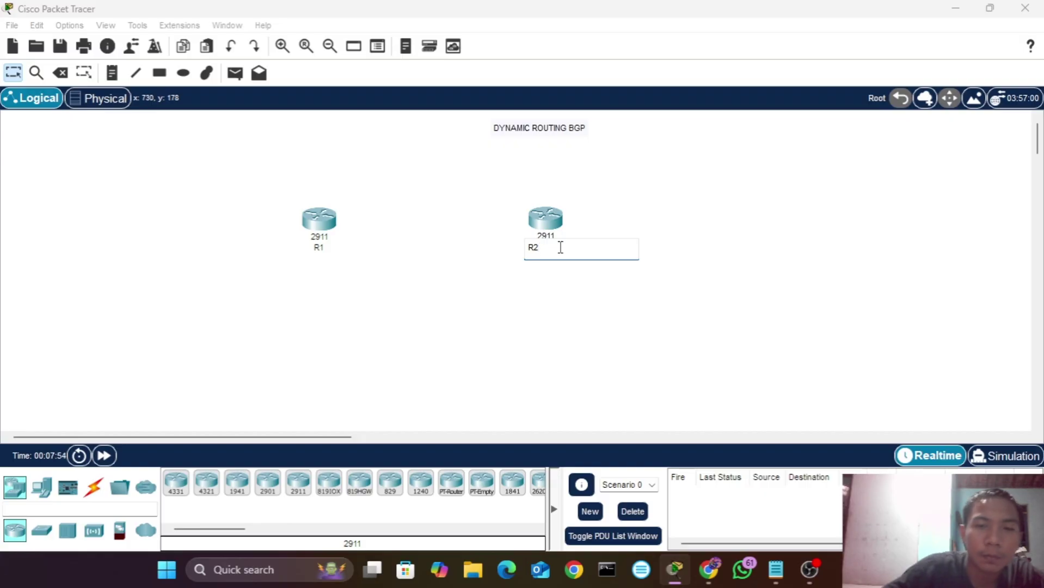
pyautogui.click(644, 354)
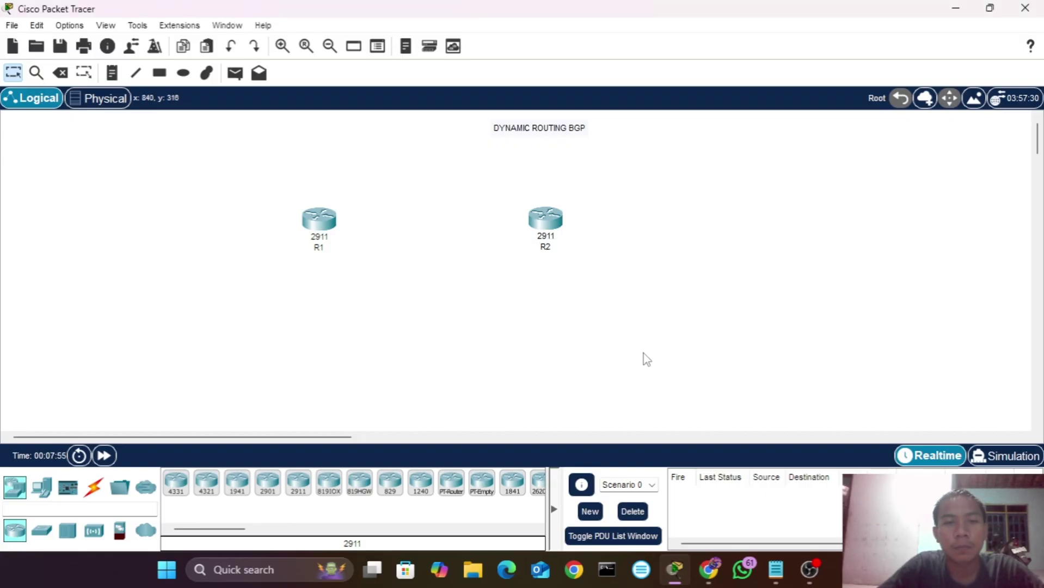
# - Place two PC end devices in the workspace, one below R1 and one below R2
pyautogui.click(40, 489)
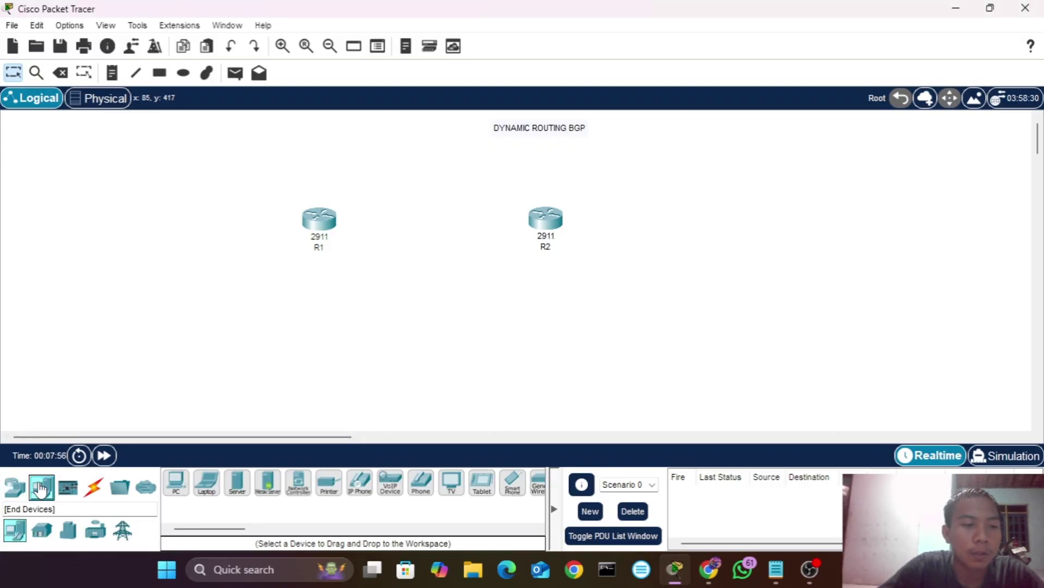
pyautogui.click(176, 485)
pyautogui.click(315, 368)
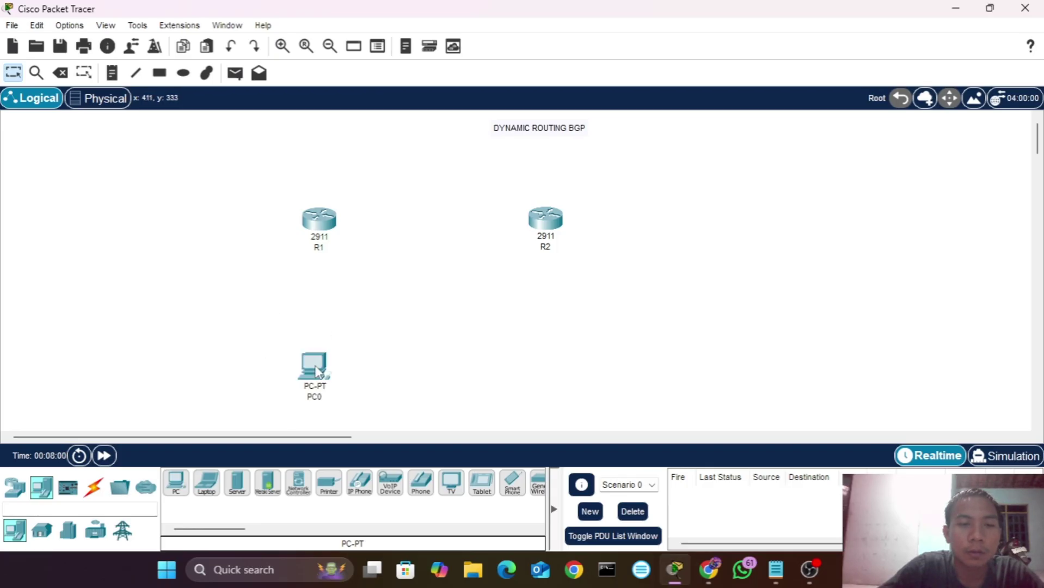
pyautogui.click(176, 484)
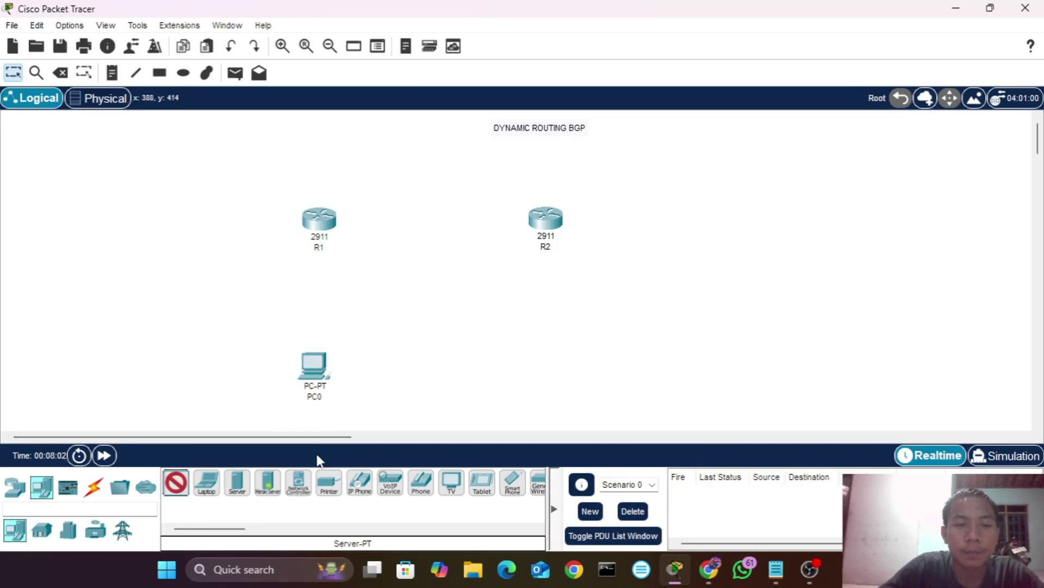
pyautogui.click(569, 371)
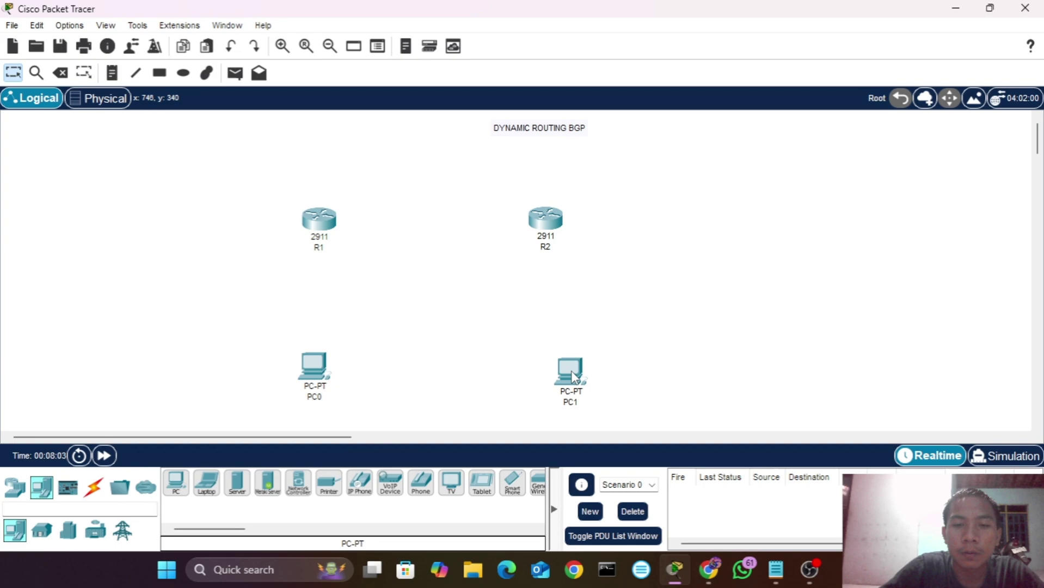
# - Rename the PC below R2 as PC2 and the PC below R1 as PC1
pyautogui.click(570, 403)
pyautogui.write('P')
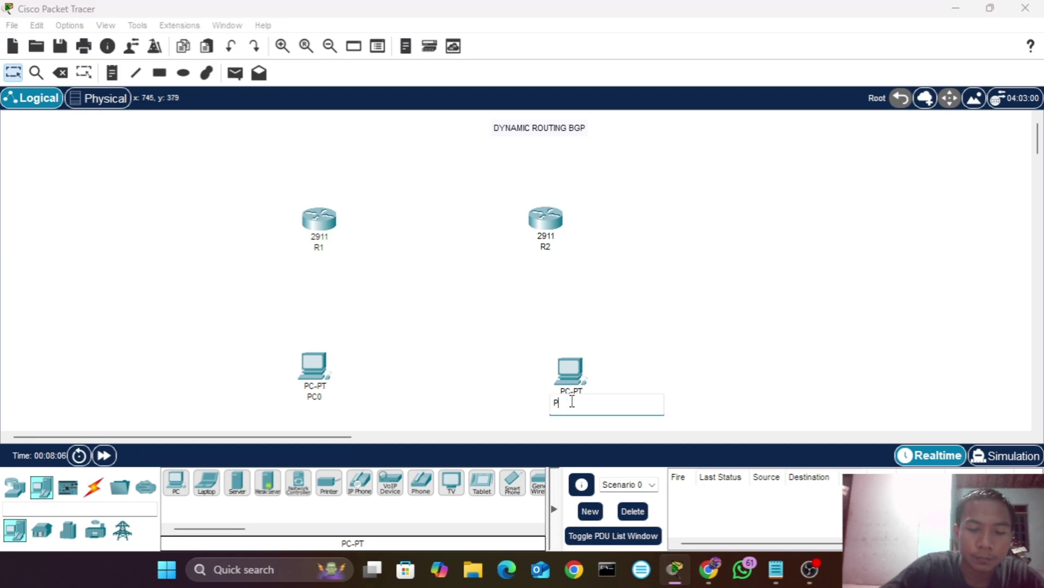
pyautogui.write('C2')
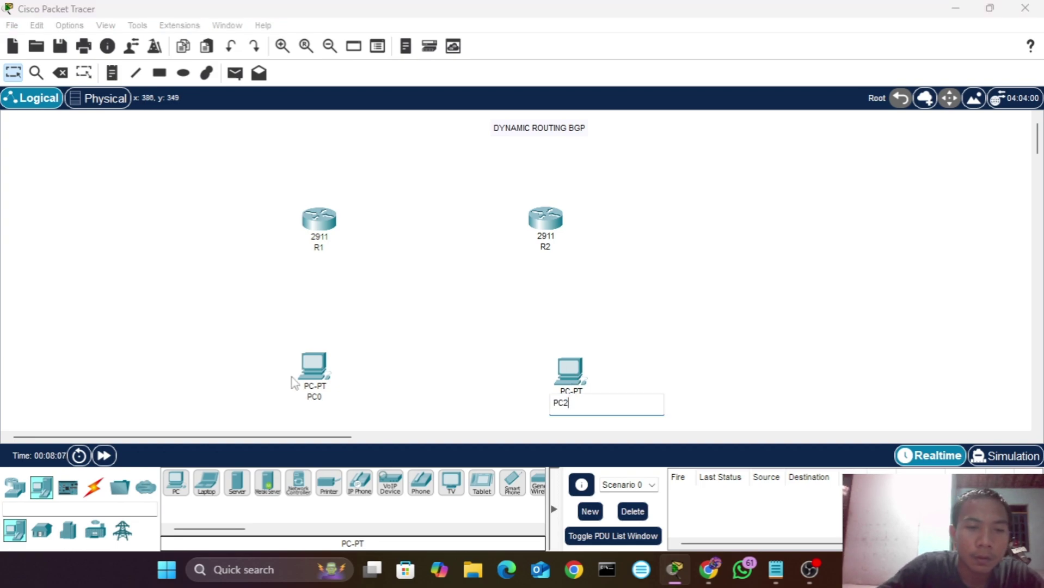
pyautogui.click(319, 397)
pyautogui.write('P')
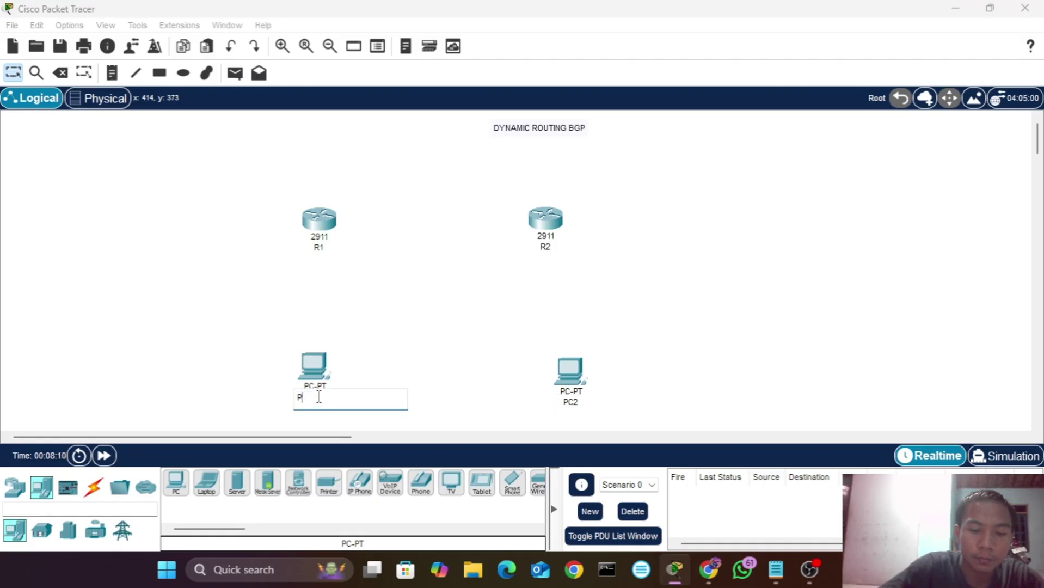
# - Connect R1 to R2 and R1 to PC1 using the automatically chosen connection type
pyautogui.click(98, 486)
pyautogui.click(176, 490)
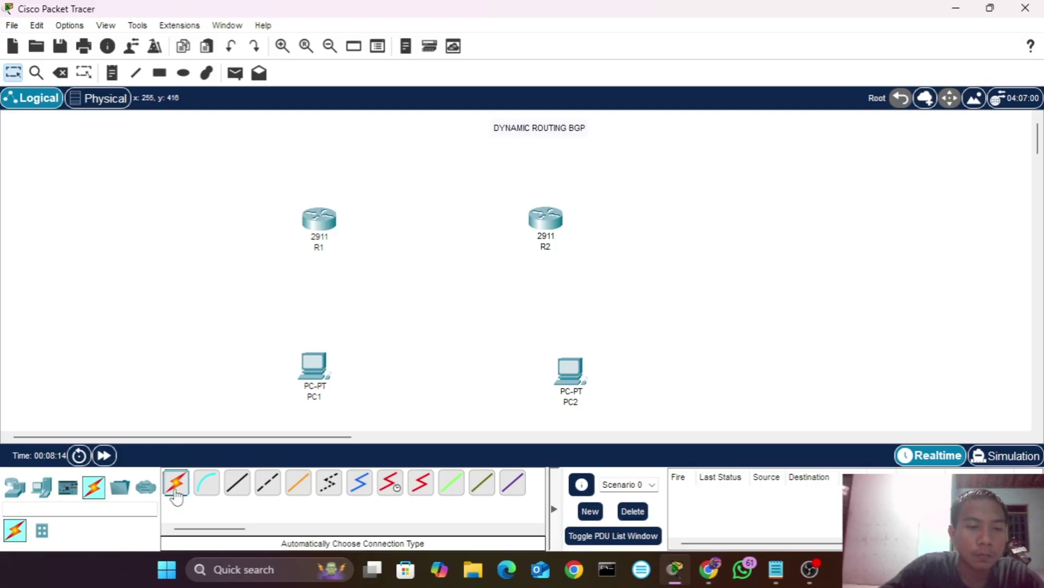
pyautogui.click(337, 221)
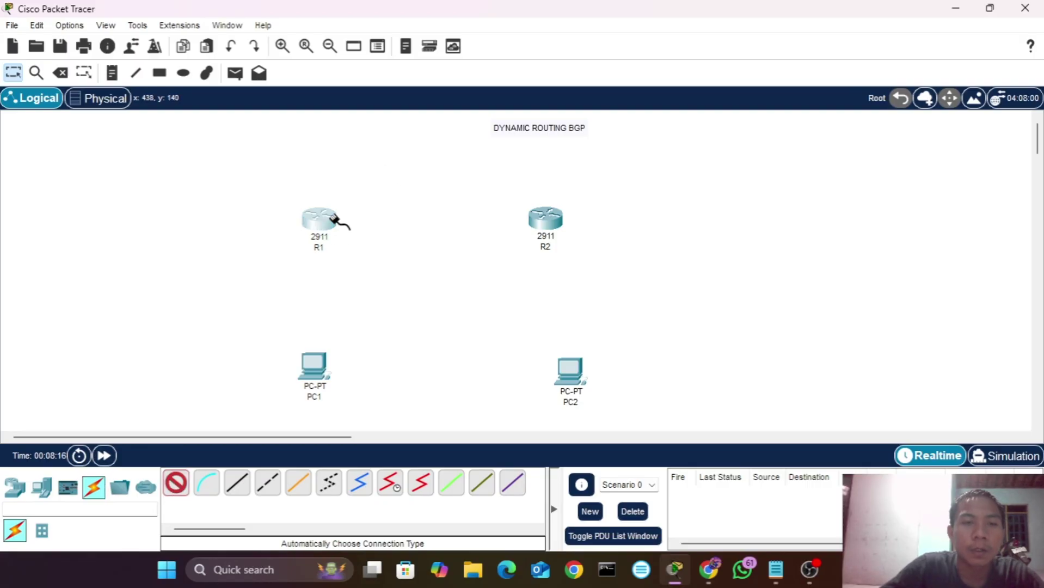
pyautogui.click(538, 226)
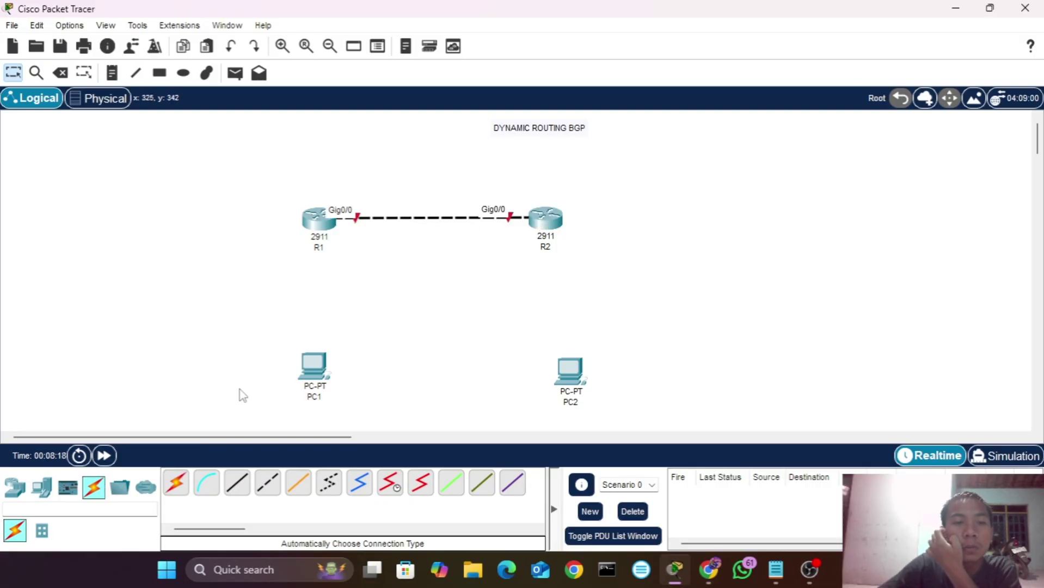
pyautogui.click(177, 484)
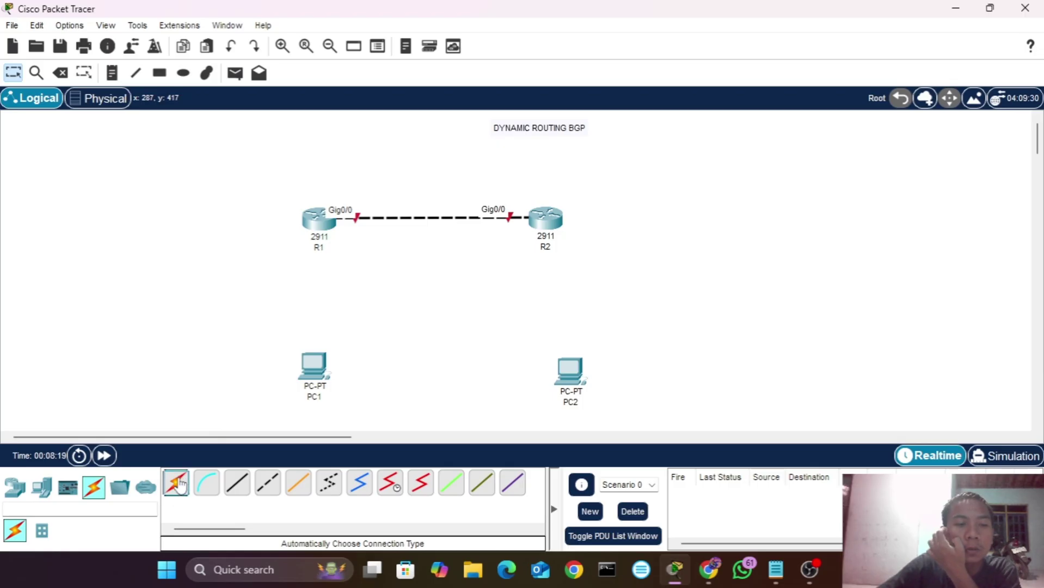
pyautogui.click(330, 221)
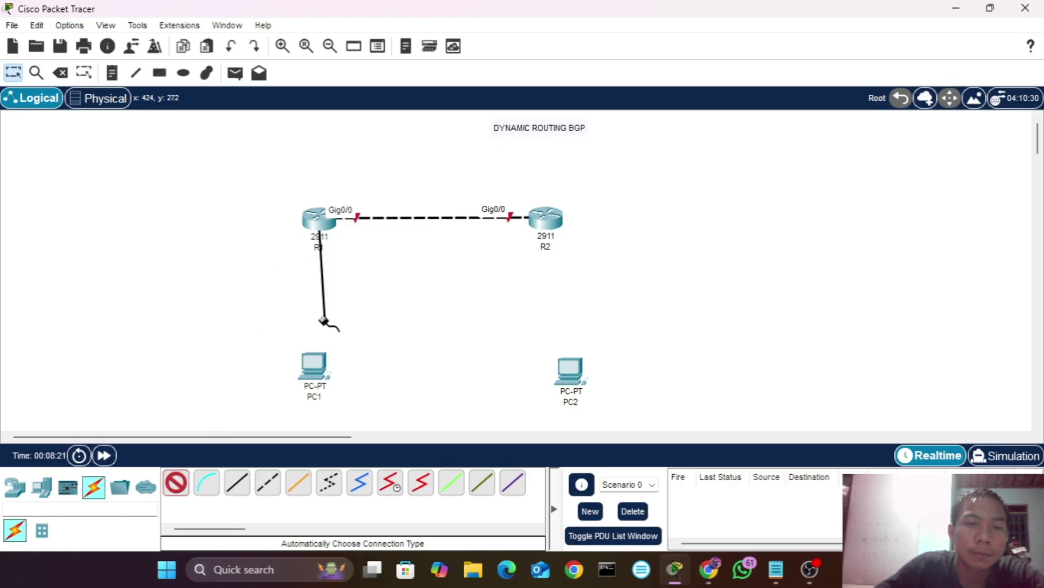
pyautogui.click(314, 366)
# - Connect PC2 to R2 with an automatically chosen cable and shift PC2 slightly left so it lines up beneath R2
pyautogui.click(176, 483)
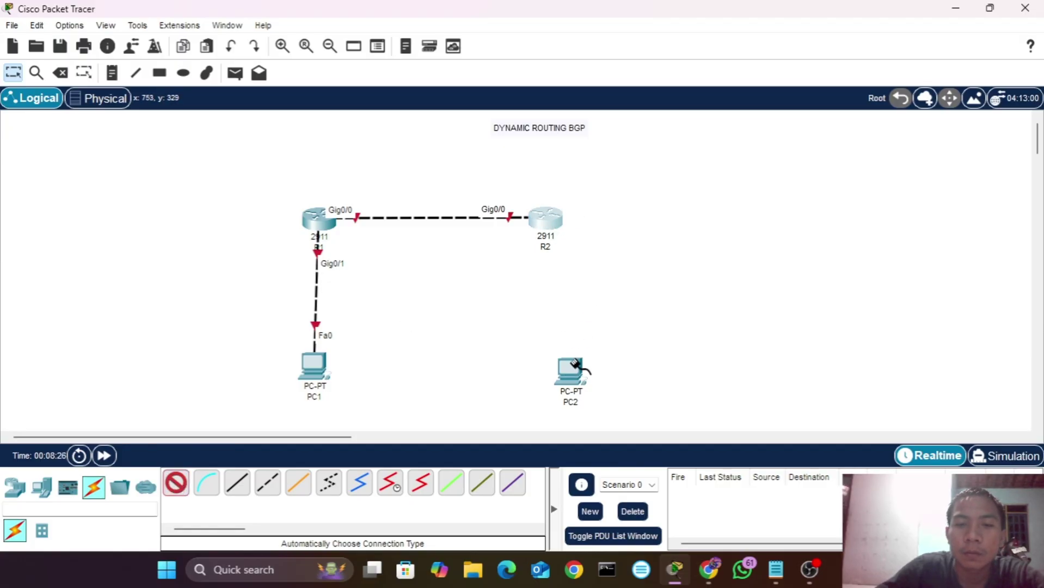
pyautogui.click(572, 366)
pyautogui.click(546, 220)
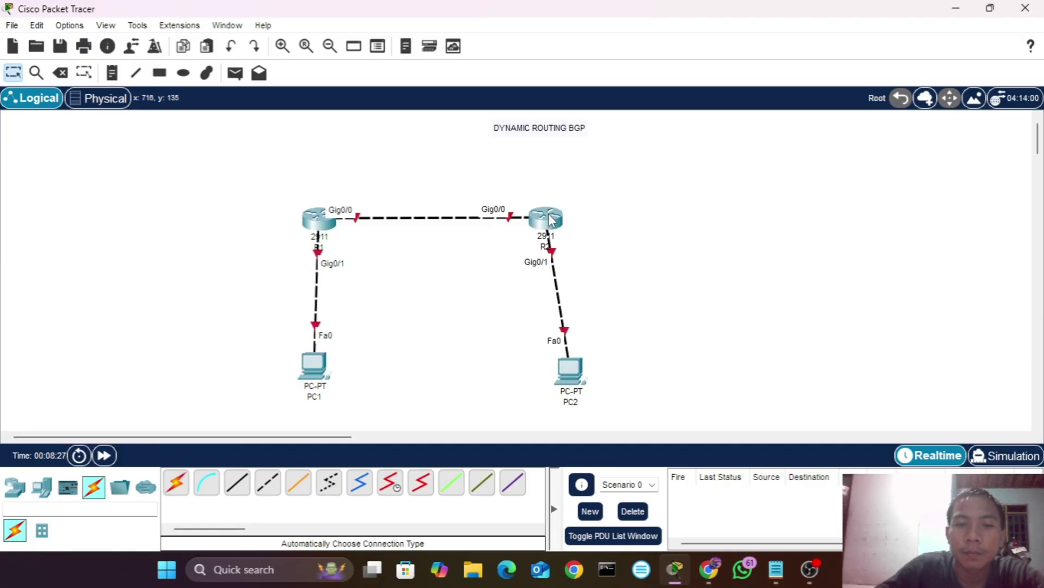
pyautogui.moveTo(569, 365); pyautogui.dragTo(552, 368)
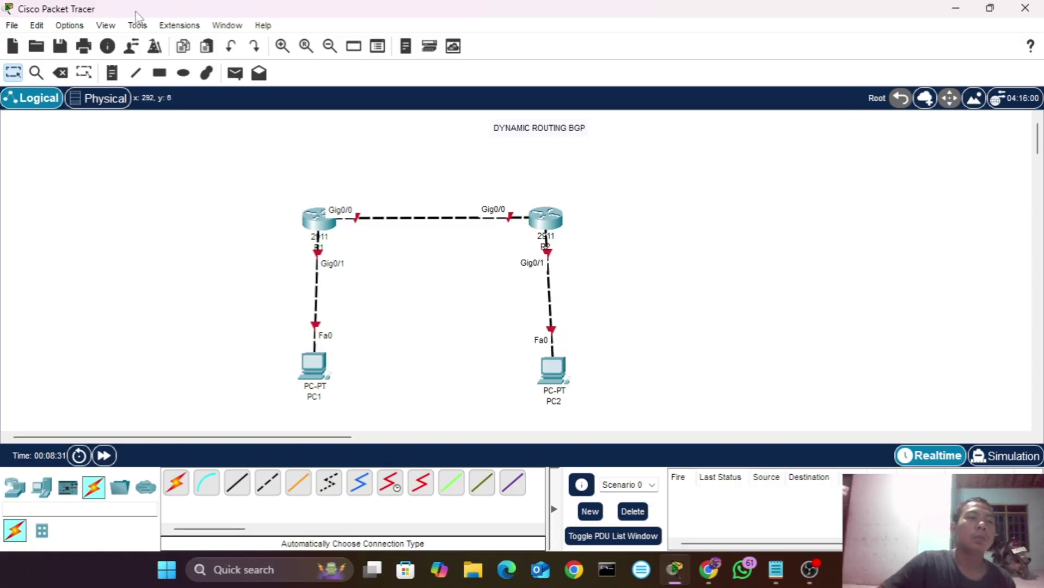
# - Add address notes above the ends of the router link: 10.10.10.1/30 at R1 and 10.10.10.2/30 at R2
pyautogui.click(111, 73)
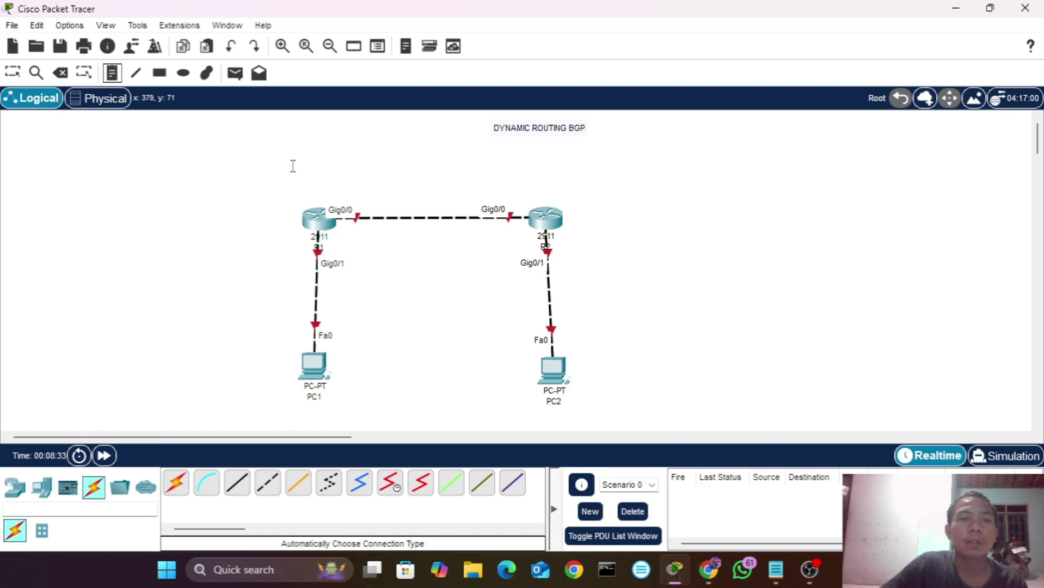
pyautogui.click(322, 186)
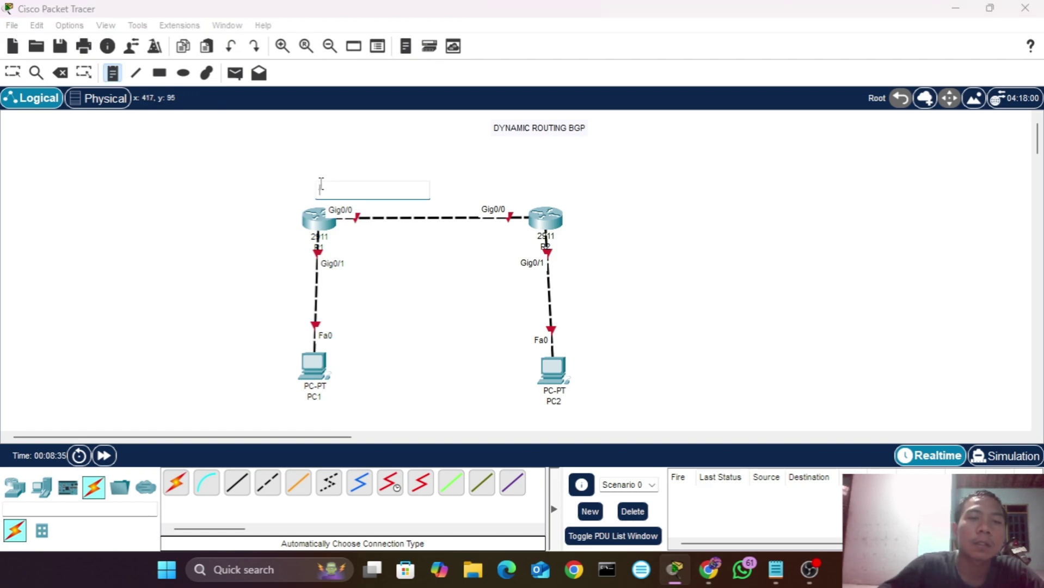
pyautogui.write('10')
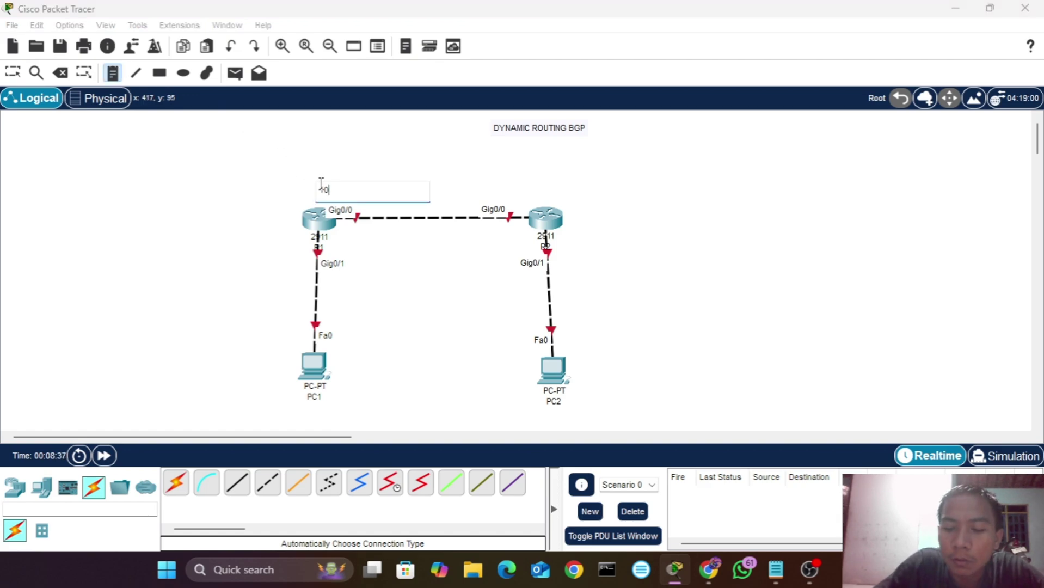
pyautogui.write('.10.10.1/30')
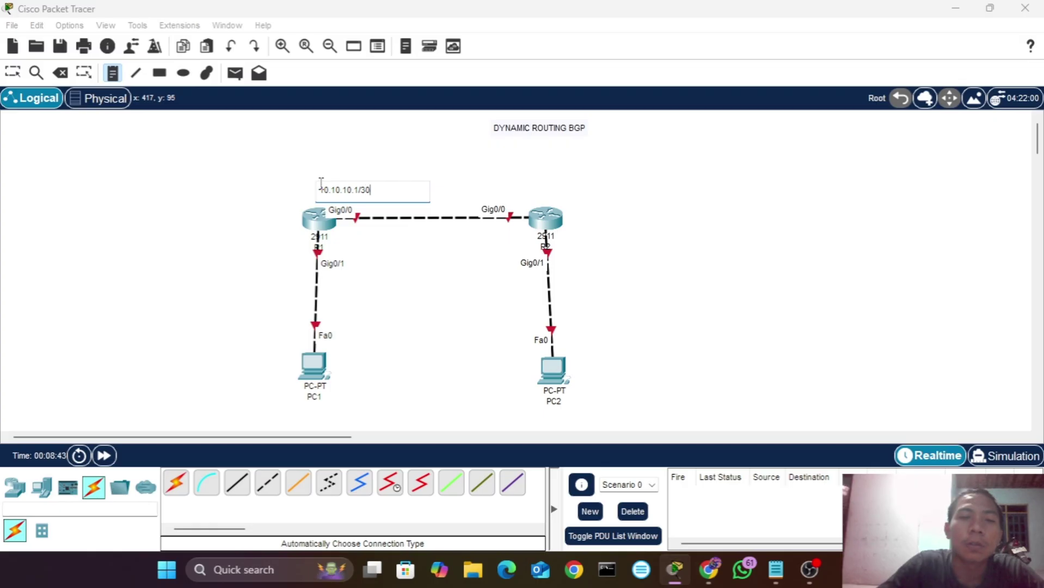
pyautogui.click(510, 186)
pyautogui.write('10.')
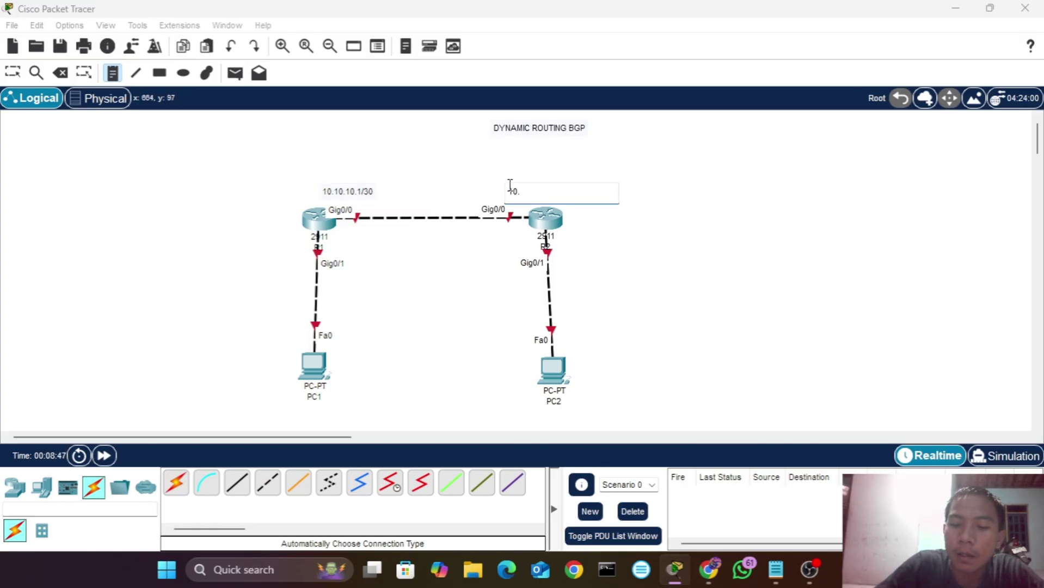
pyautogui.write('10.10.2/30')
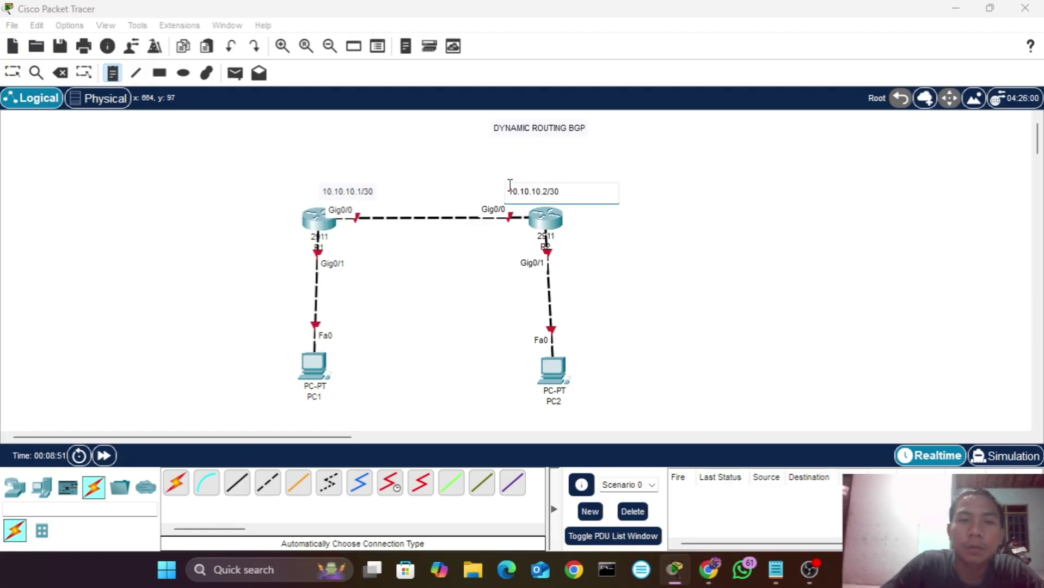
# - Add LAN address notes beside the routers' Gig0/1 links: 192.168.1.1/24 for R1 and 192.168.2.1/24 for R2
pyautogui.click(361, 266)
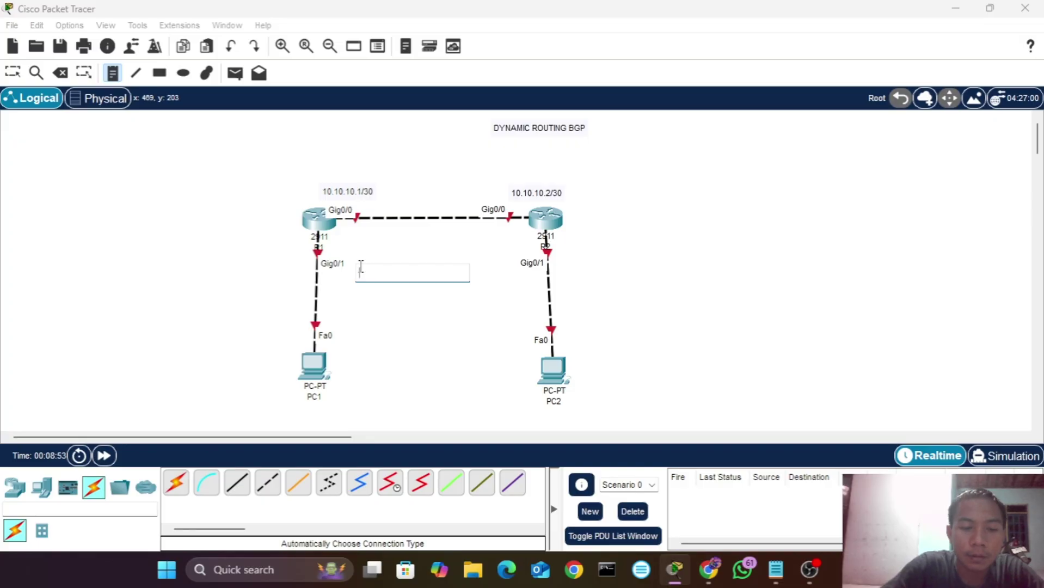
pyautogui.write('192.168.1.1/24')
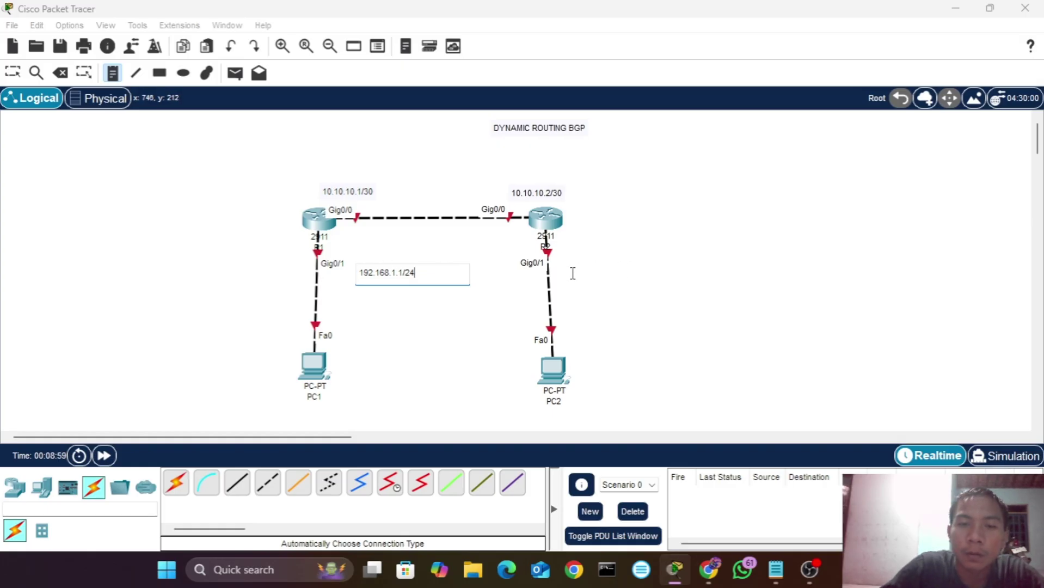
pyautogui.click(573, 274)
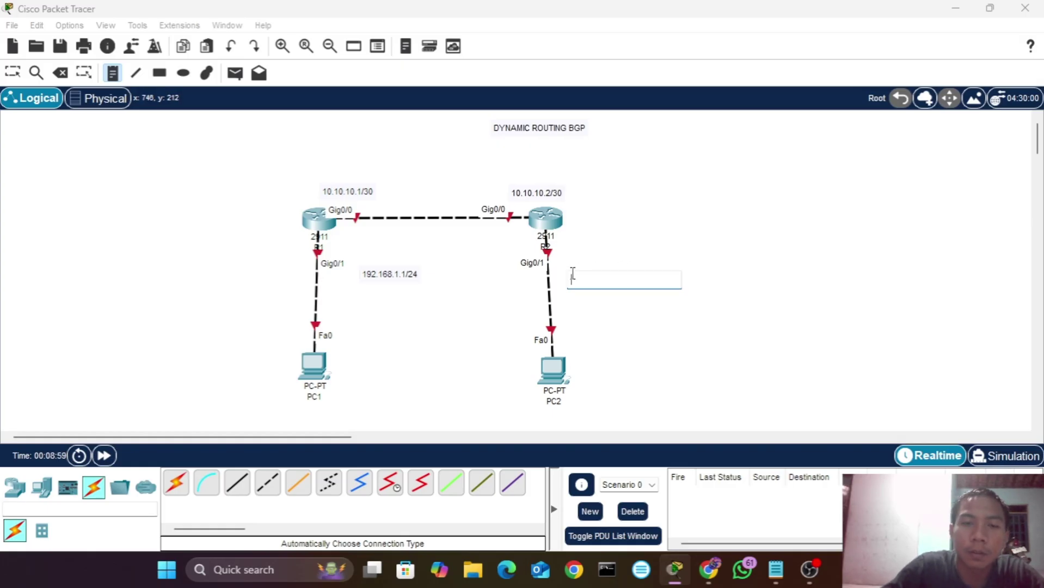
pyautogui.write('192.168.2.1')
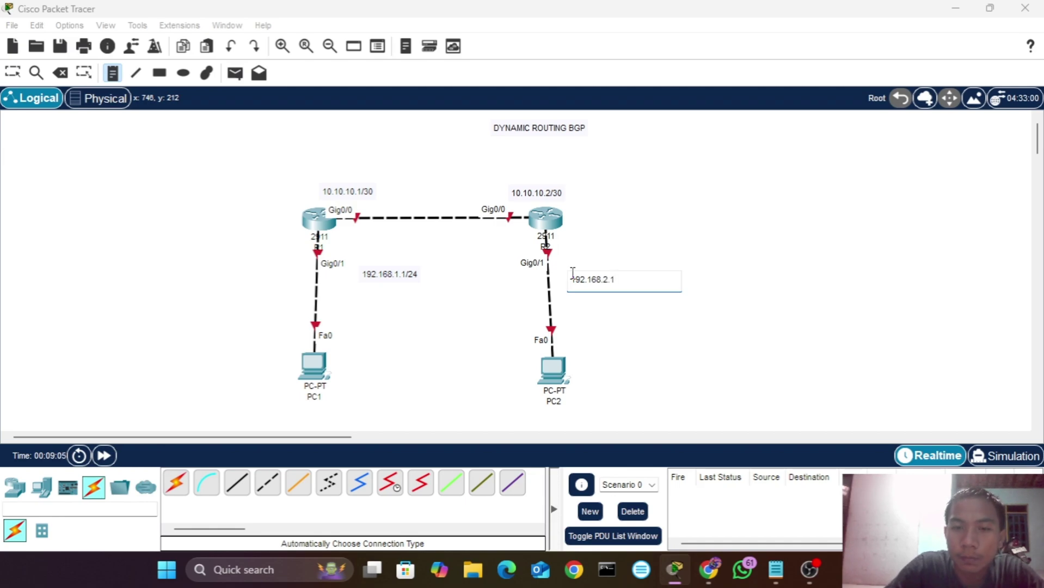
pyautogui.write('/24')
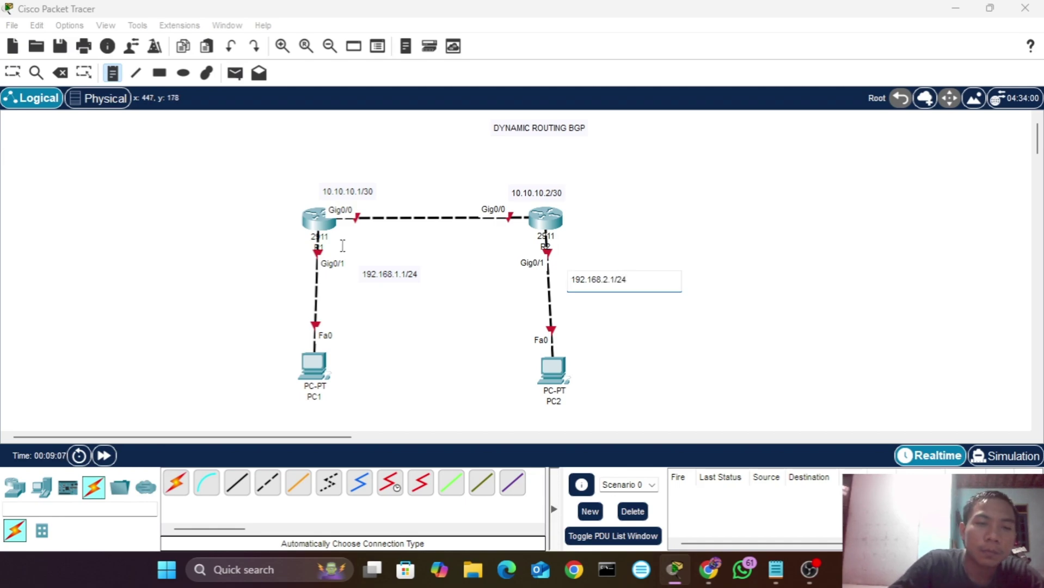
# - Add the address note 192.168.1.5/24 beneath PC1
pyautogui.click(293, 418)
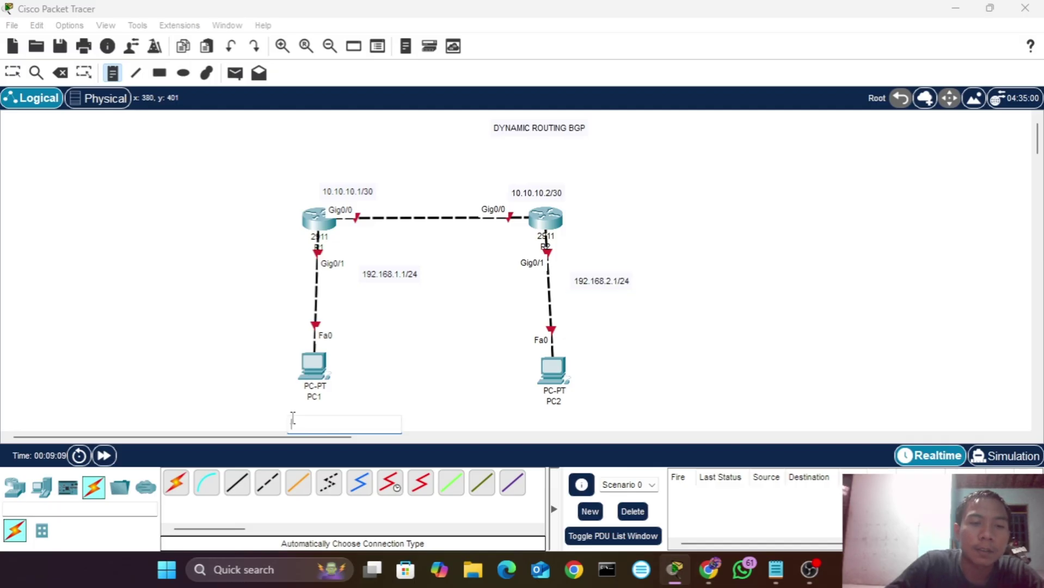
pyautogui.write('192')
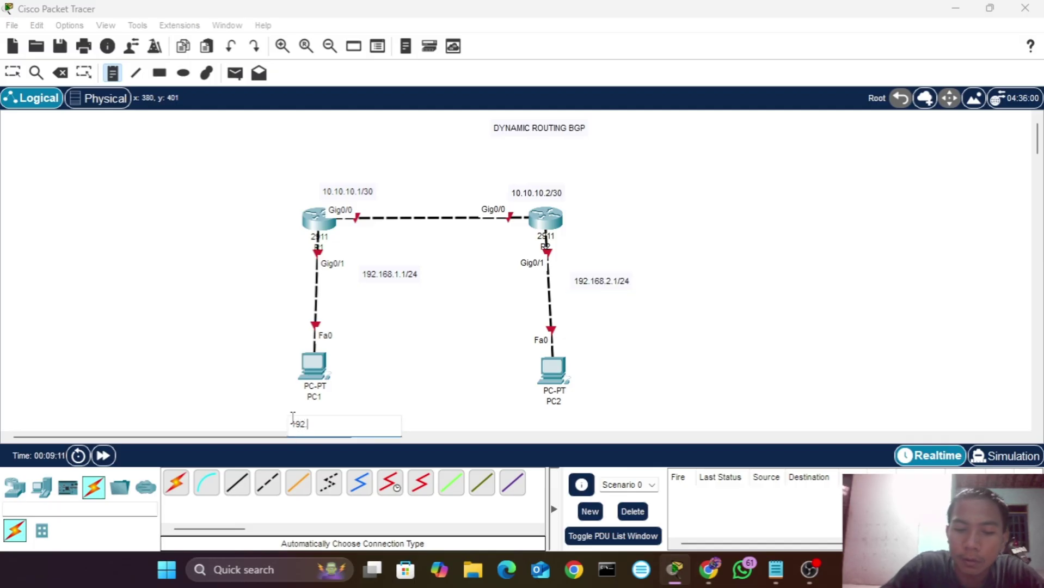
pyautogui.write('.168.')
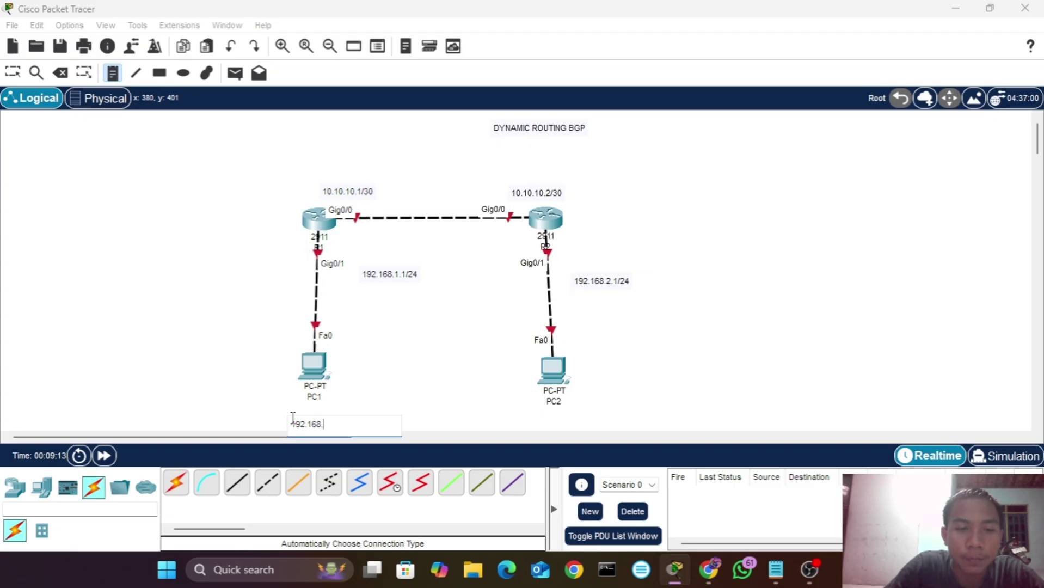
pyautogui.write('1.')
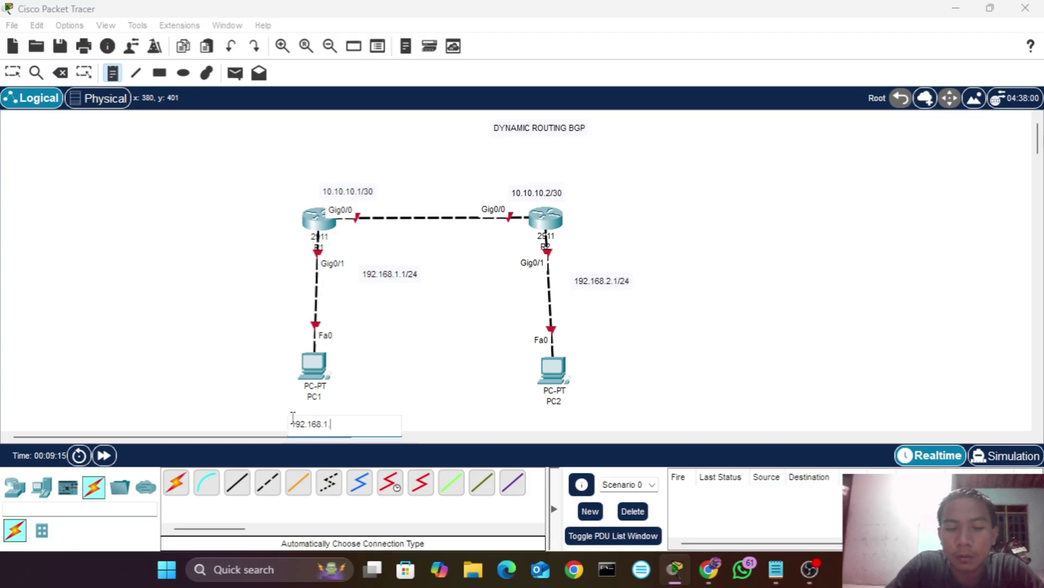
pyautogui.write('5/24')
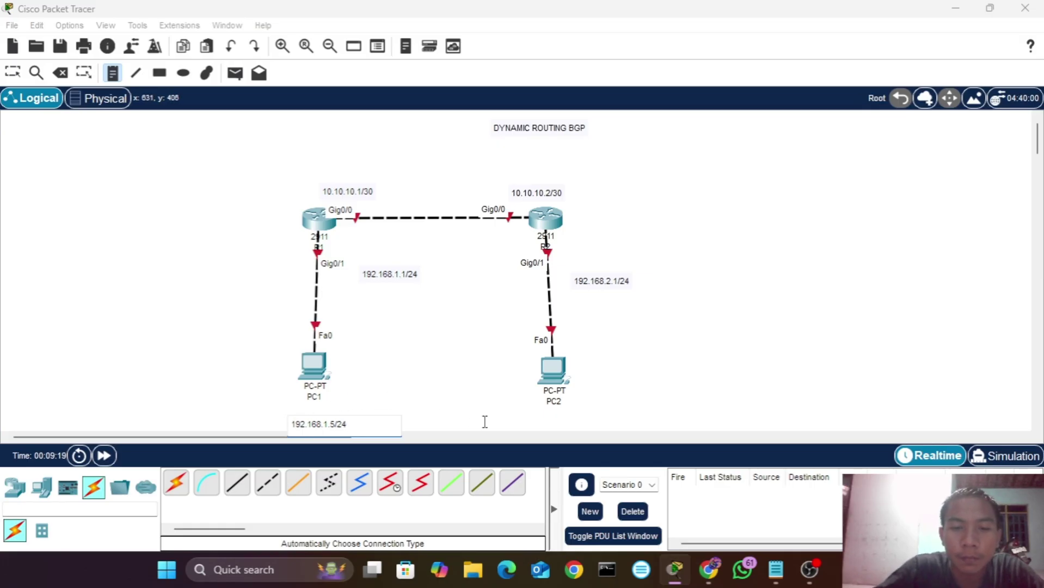
# - Add the address note 192.168.1.6/24 beneath PC2 and leave note placement for selection mode
pyautogui.click(532, 423)
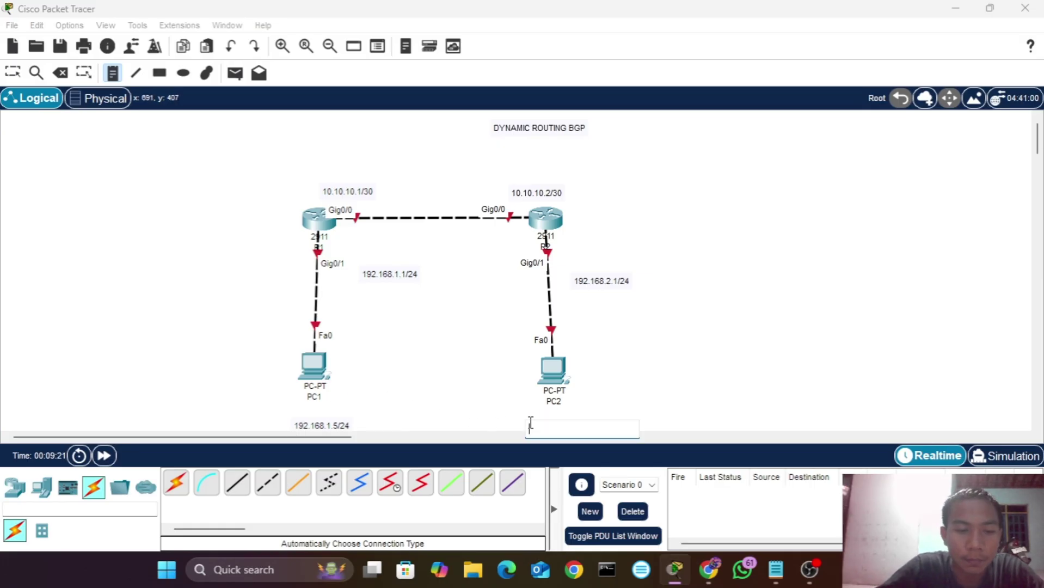
pyautogui.write('192.1')
pyautogui.write('68')
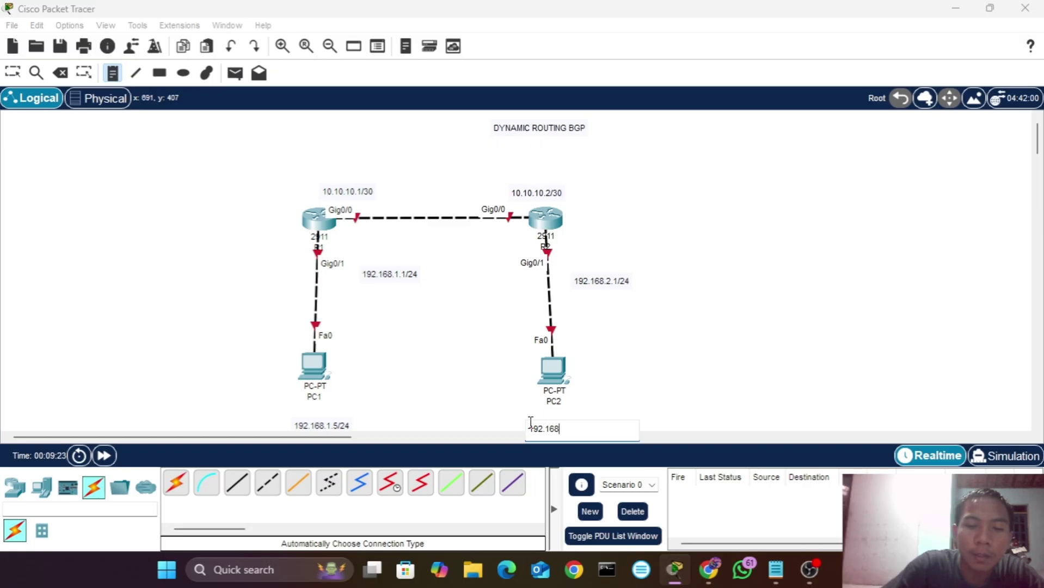
pyautogui.write('.1')
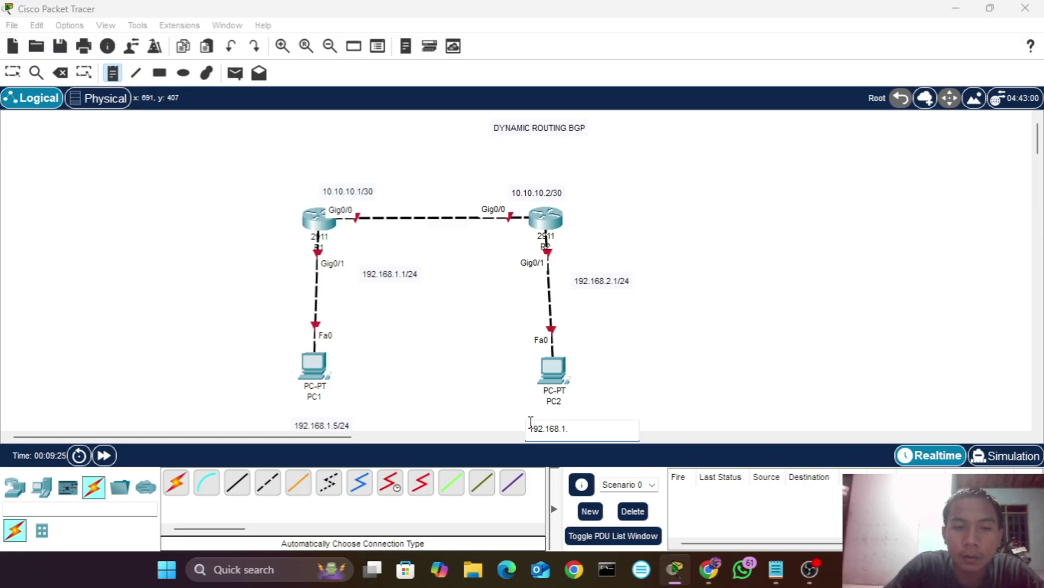
pyautogui.write('.6')
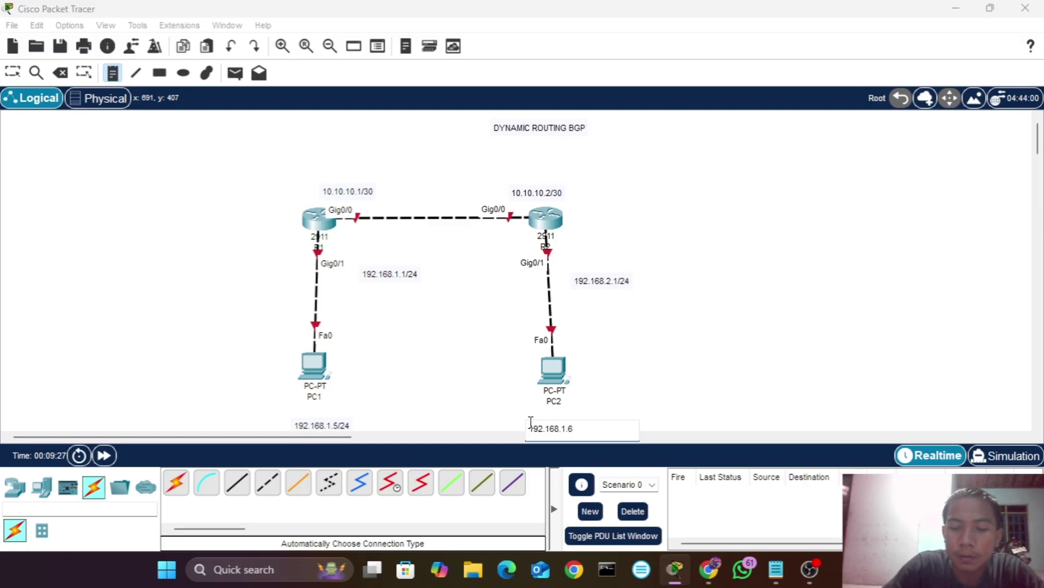
pyautogui.write('/24')
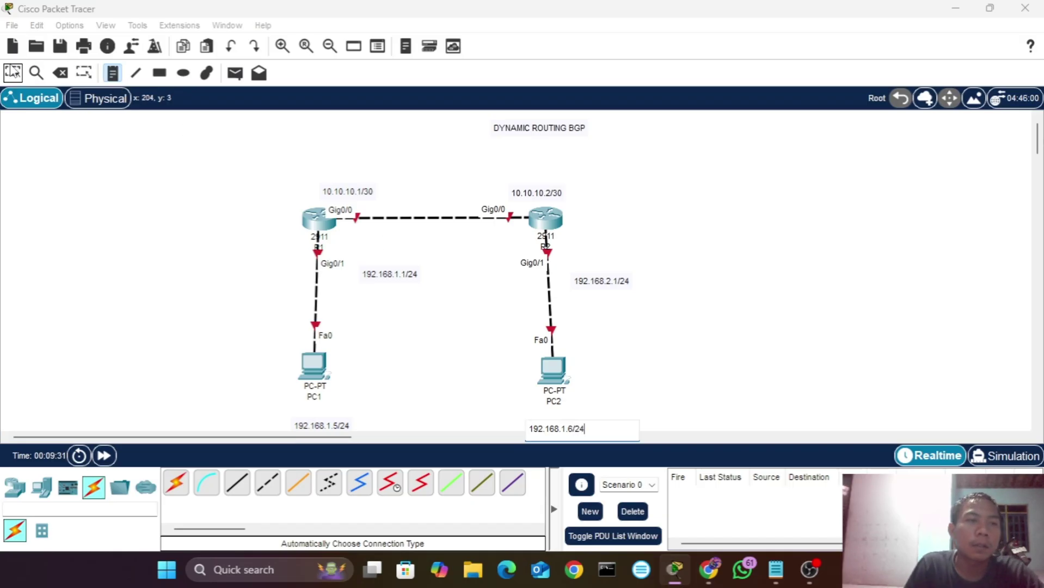
pyautogui.click(13, 72)
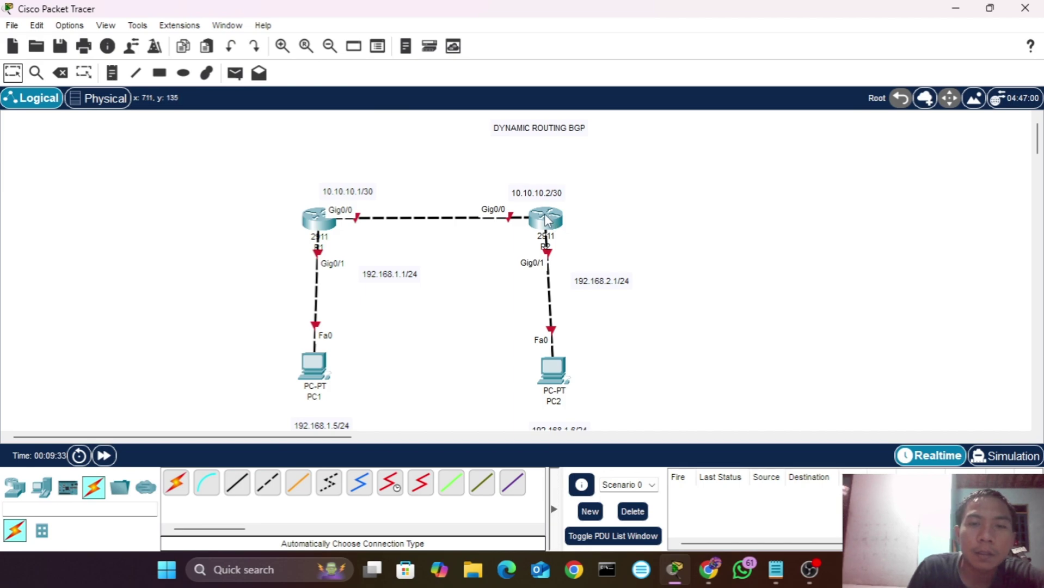
# - Shift both routers slightly right and move the 10.10.10.1/30 and 10.10.10.2/30 notes up, clear of the routers
pyautogui.moveTo(548, 221)
pyautogui.mouseDown()
pyautogui.moveTo(643, 207)
pyautogui.moveTo(555, 223)
pyautogui.mouseUp()
pyautogui.moveTo(307, 219); pyautogui.dragTo(336, 213)
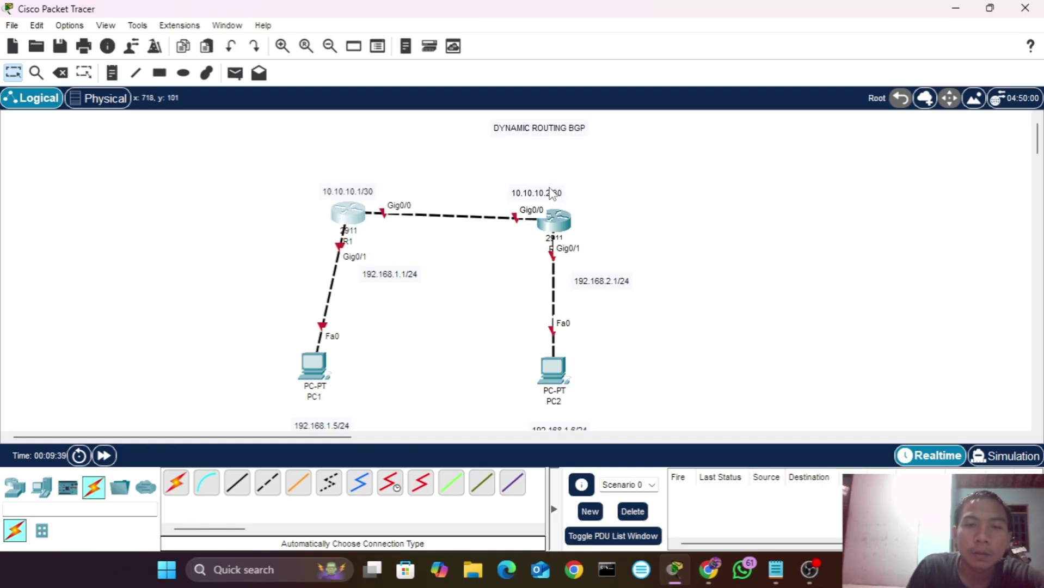
pyautogui.moveTo(553, 200); pyautogui.dragTo(624, 179)
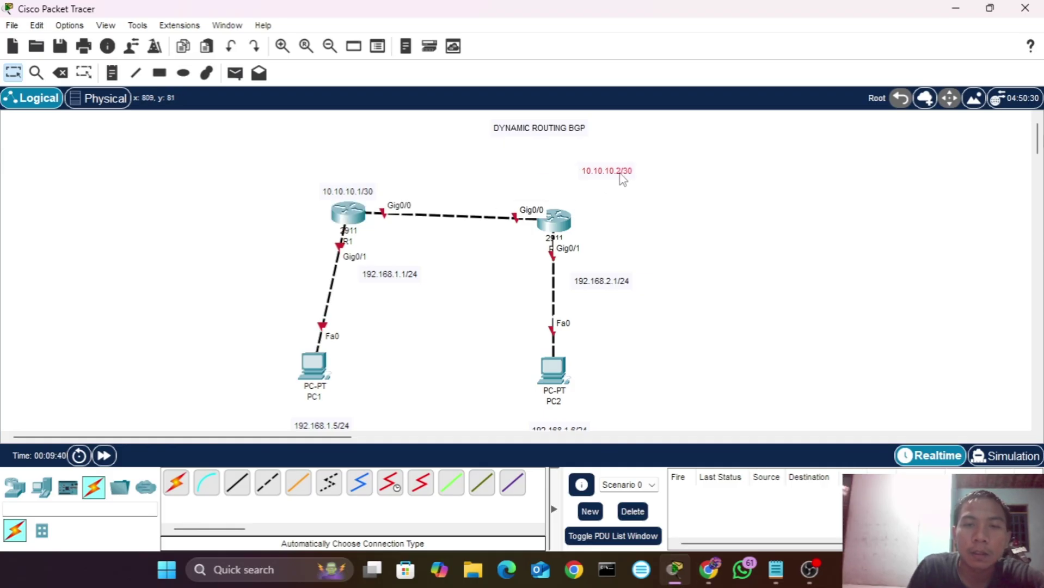
pyautogui.click(359, 191)
pyautogui.moveTo(357, 179); pyautogui.dragTo(342, 139)
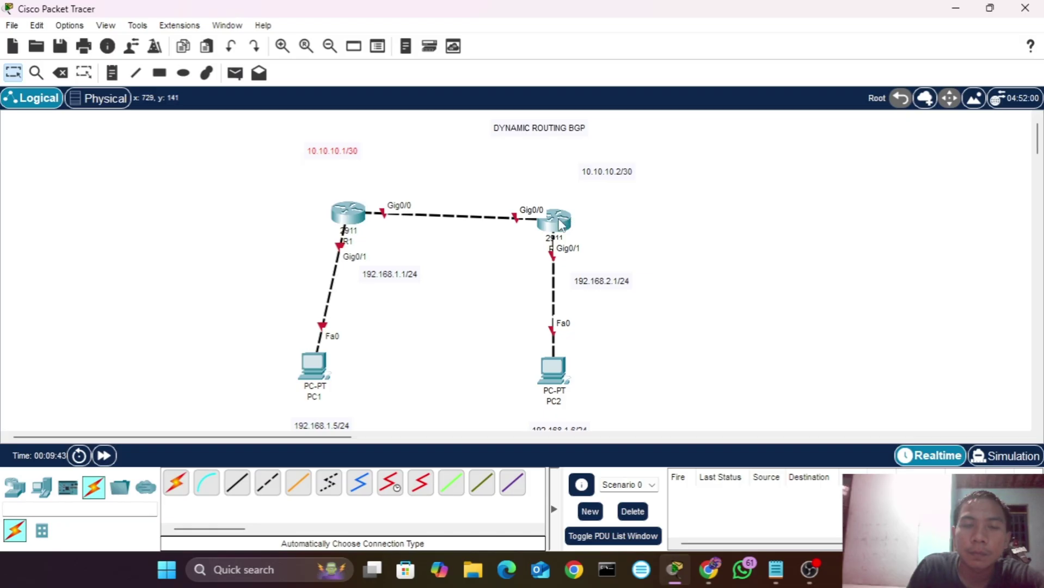
# - Level R2 with R1 and line up PC1 and PC2 vertically beneath their routers
pyautogui.moveTo(560, 223); pyautogui.dragTo(546, 213)
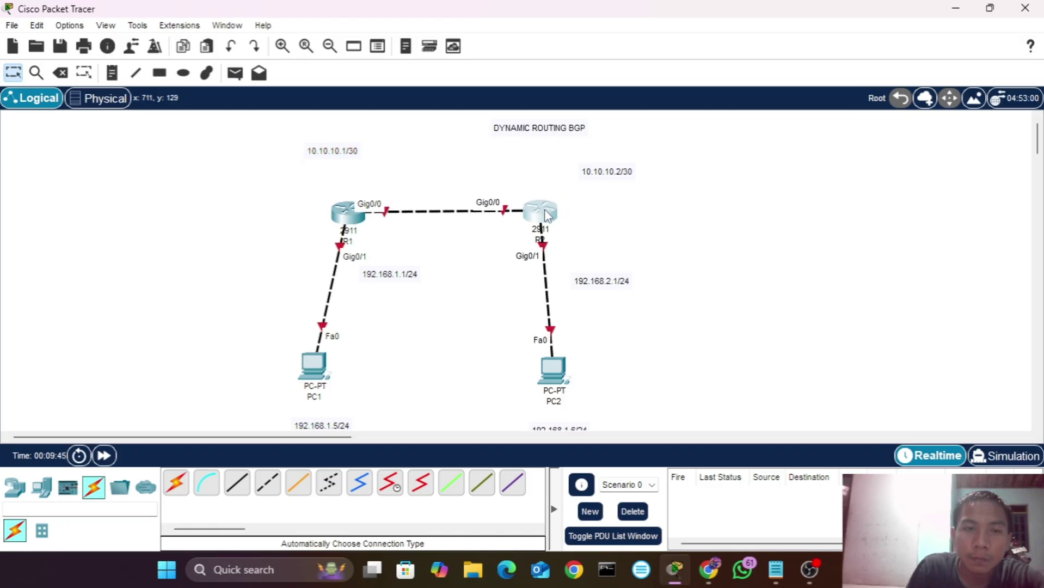
pyautogui.moveTo(307, 374); pyautogui.dragTo(341, 374)
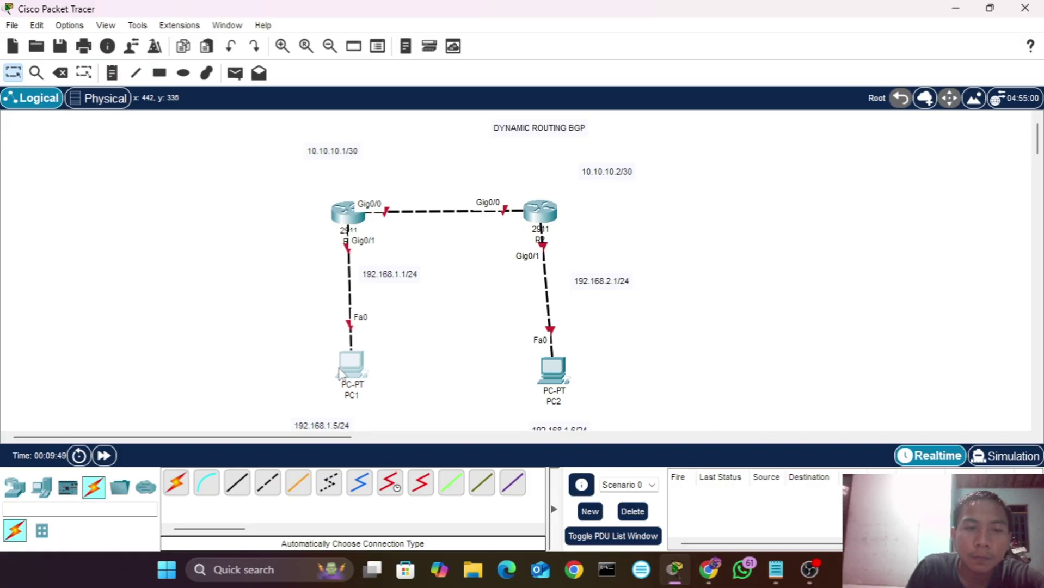
pyautogui.moveTo(561, 368); pyautogui.dragTo(464, 413)
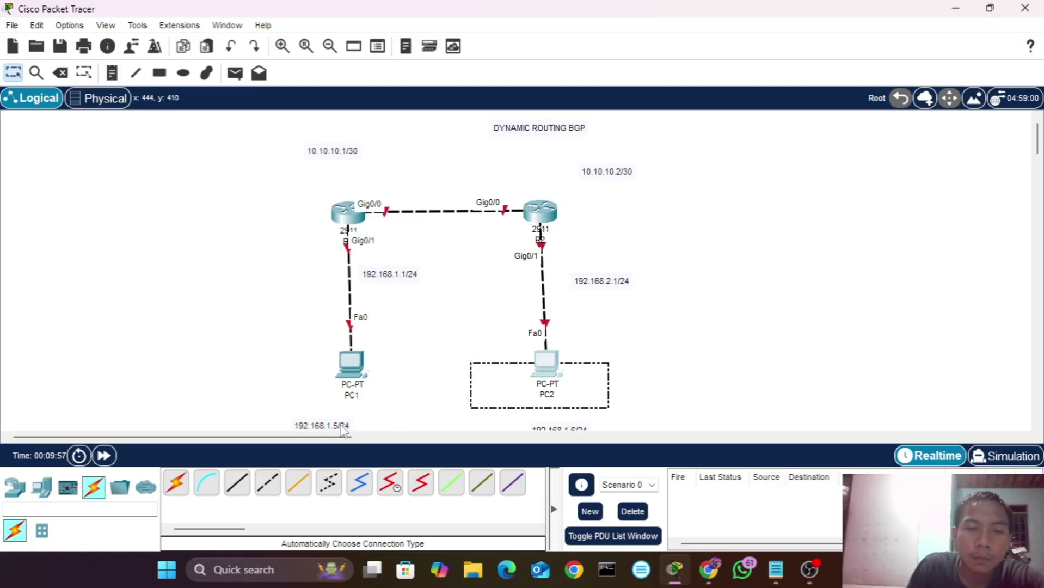
# - Move the PC address notes directly under PC1 and PC2, and the two LAN gateway notes onto the router-to-PC links
pyautogui.moveTo(344, 429); pyautogui.dragTo(372, 411)
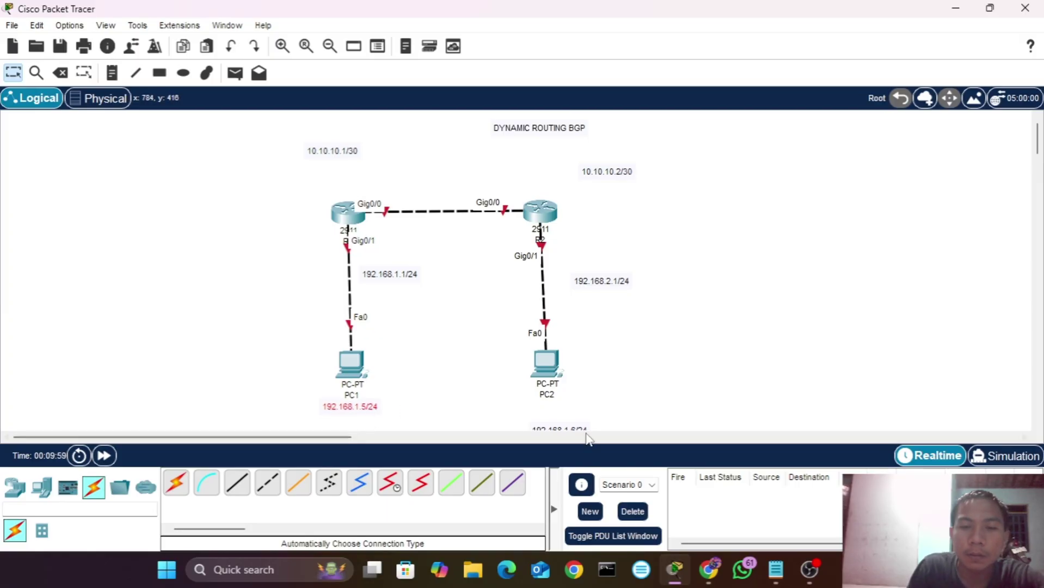
pyautogui.moveTo(584, 434); pyautogui.dragTo(576, 414)
pyautogui.moveTo(408, 279); pyautogui.dragTo(362, 283)
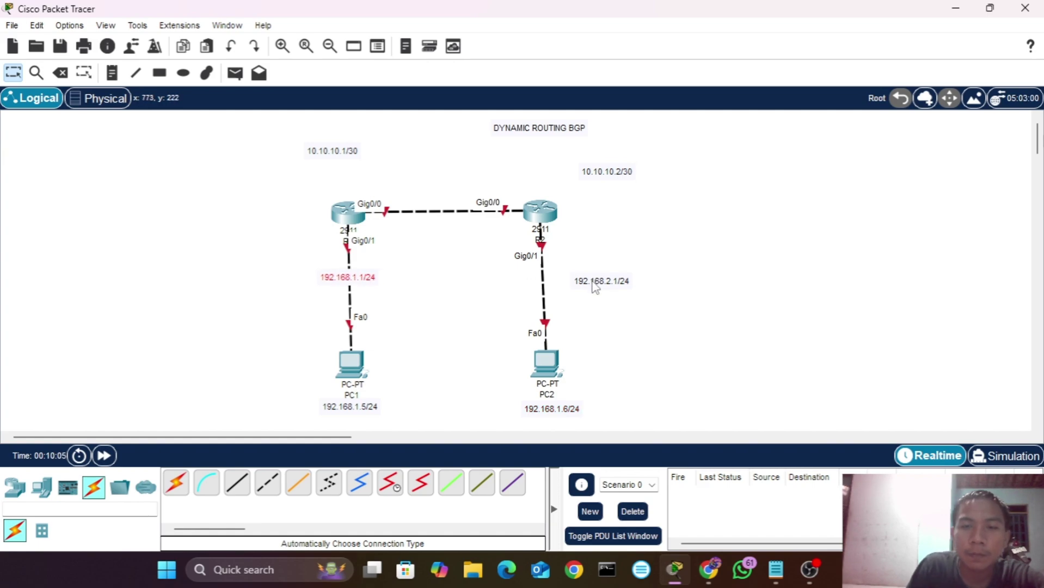
pyautogui.moveTo(591, 281); pyautogui.dragTo(538, 285)
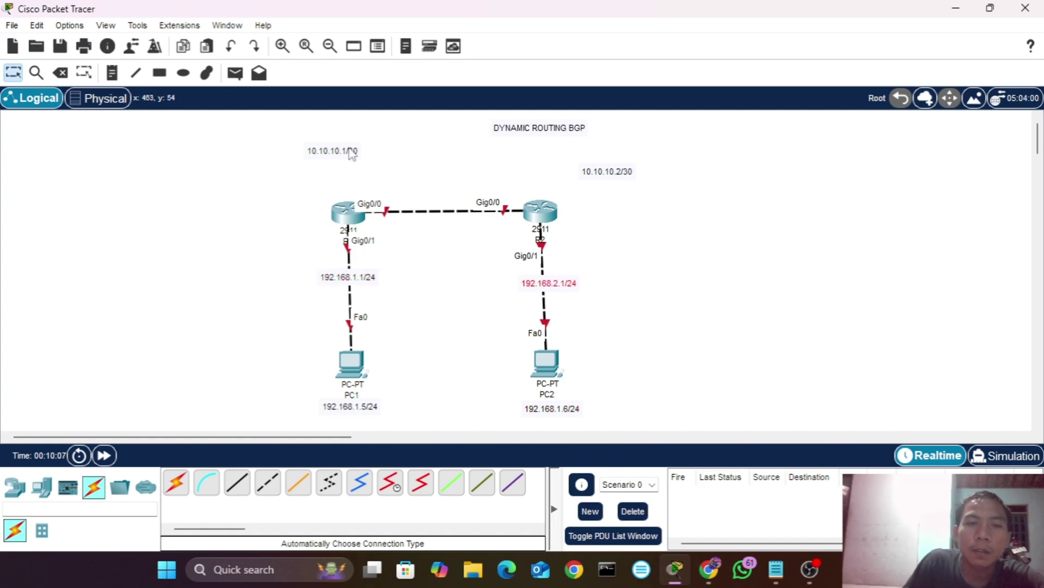
# - Place the 10.10.10.1/30 and 10.10.10.2/30 notes just above the Gig0/0 labels at R1 and R2
pyautogui.moveTo(353, 150); pyautogui.dragTo(377, 183)
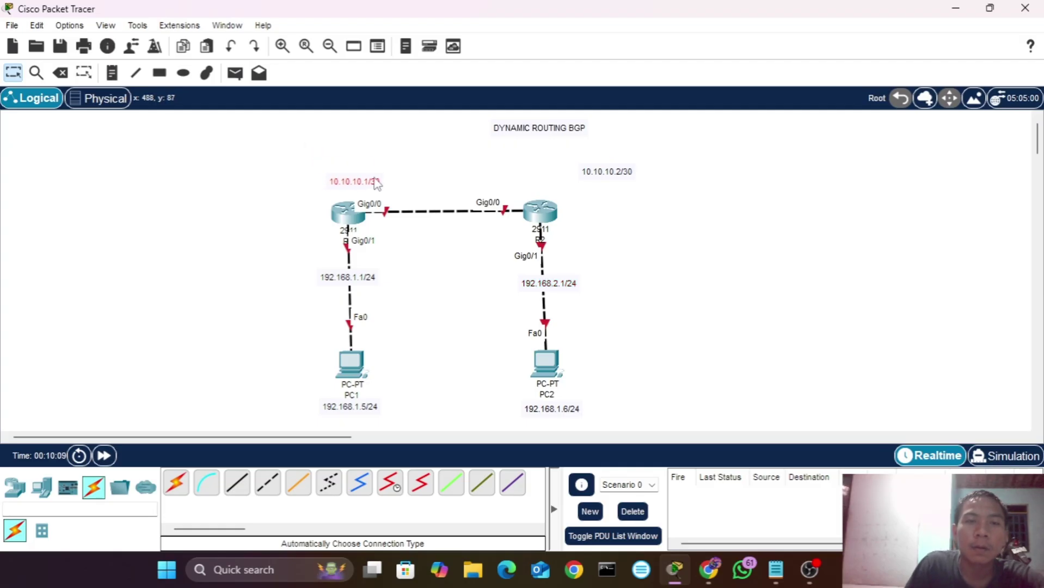
pyautogui.click(588, 173)
pyautogui.moveTo(588, 173); pyautogui.dragTo(497, 192)
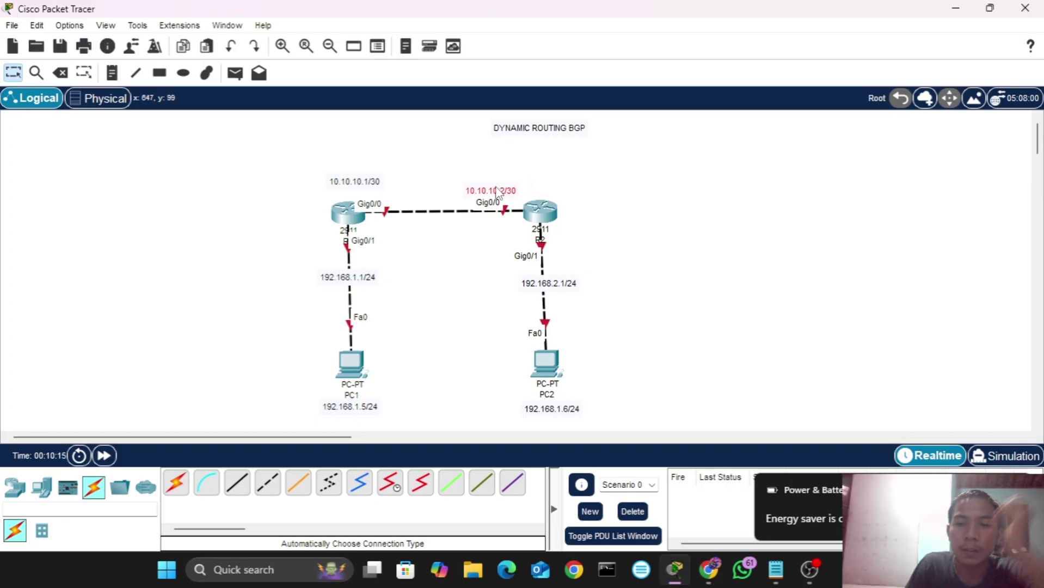
pyautogui.moveTo(364, 185); pyautogui.dragTo(380, 191)
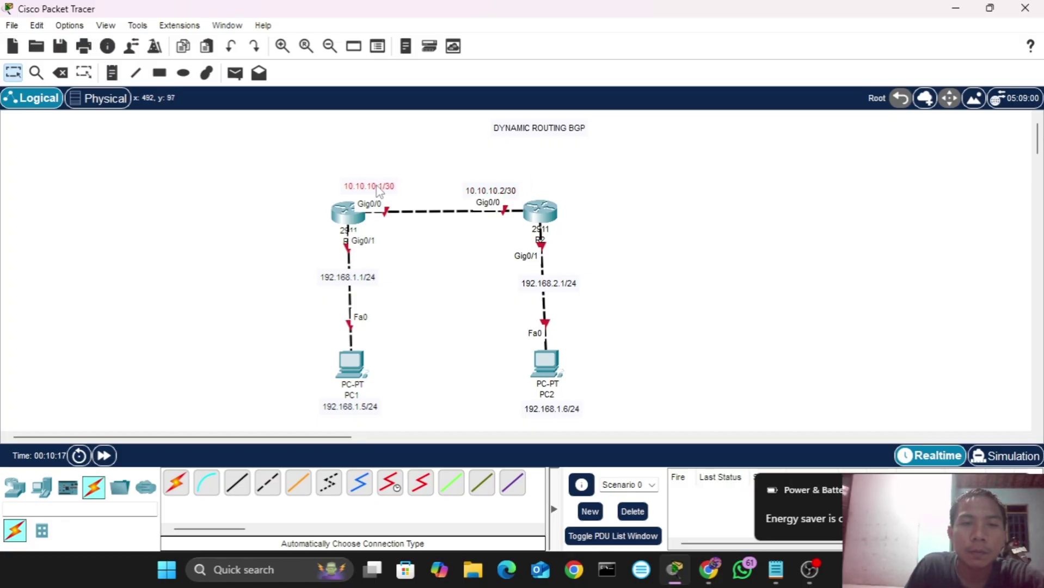
pyautogui.click(804, 291)
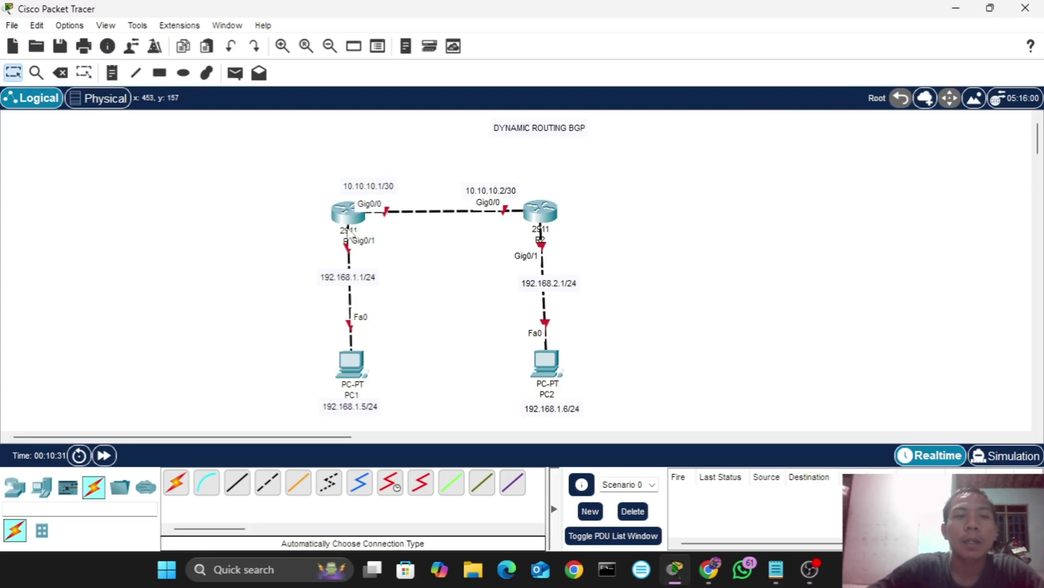
# - Open R1's command-line interface and decline the initial configuration dialog with n
pyautogui.click(351, 224)
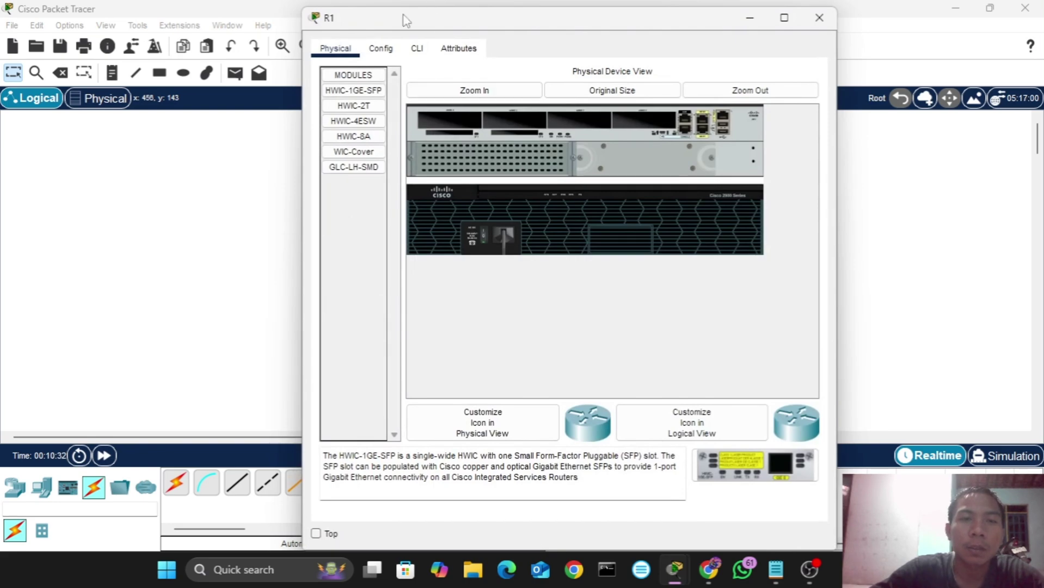
pyautogui.click(417, 48)
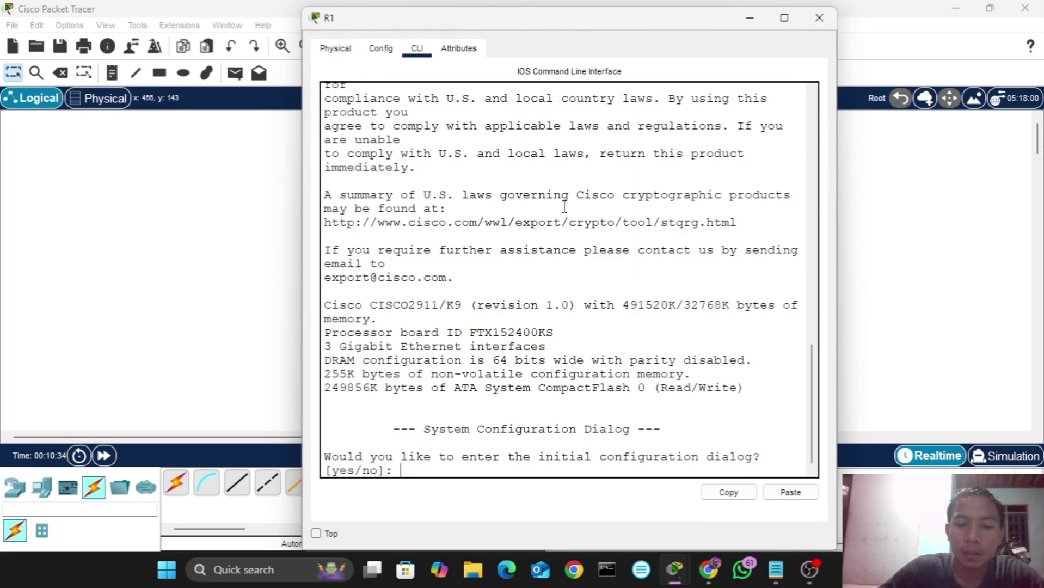
pyautogui.write('n')
pyautogui.press('Return')
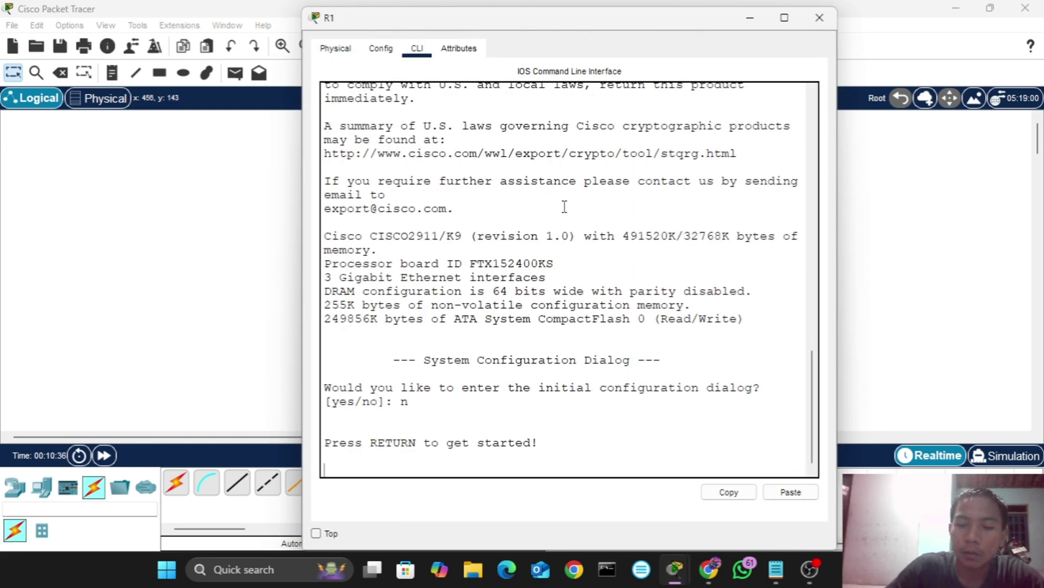
pyautogui.press('Return')
# - Enter privileged mode and then global configuration mode on R1 with en and conf t
pyautogui.write('en')
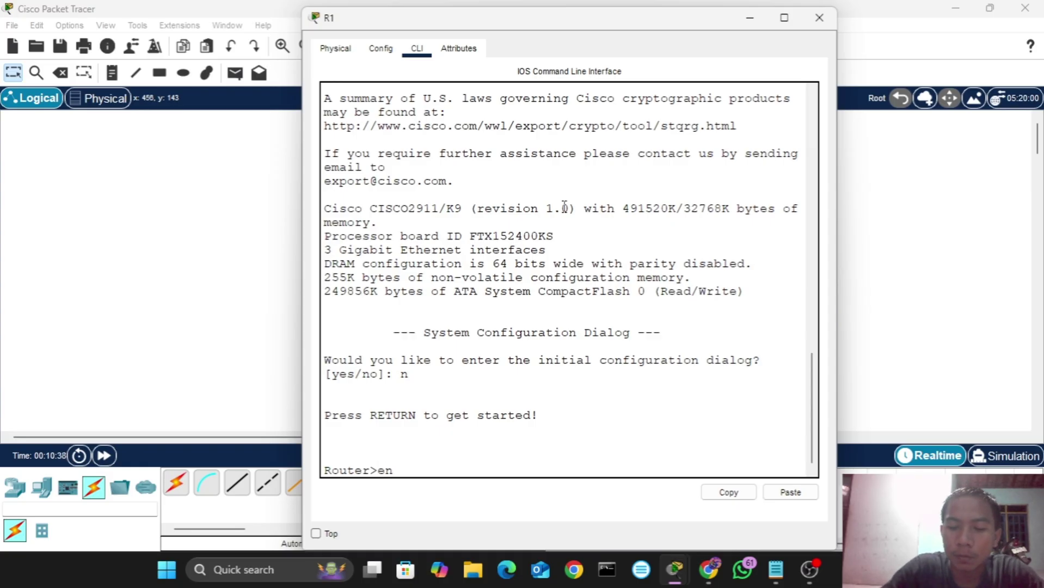
pyautogui.press('Return')
pyautogui.write('conf t')
pyautogui.press('Return')
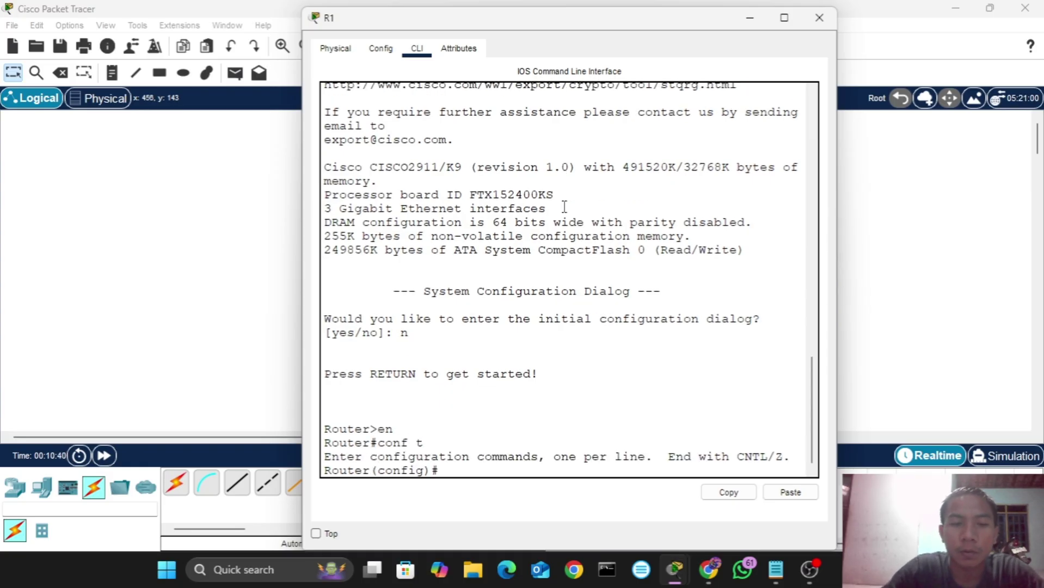
# - Enter interface gig0/0 on R1 and assign it IP address 10.10.10.1 with mask 255.255.255.252
pyautogui.write('int')
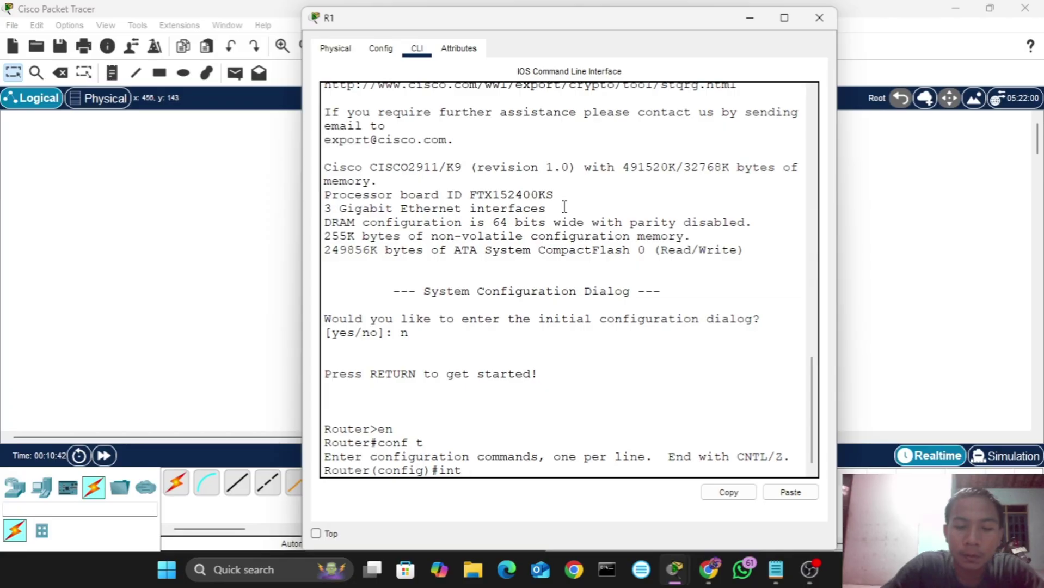
pyautogui.write(' gig0/0')
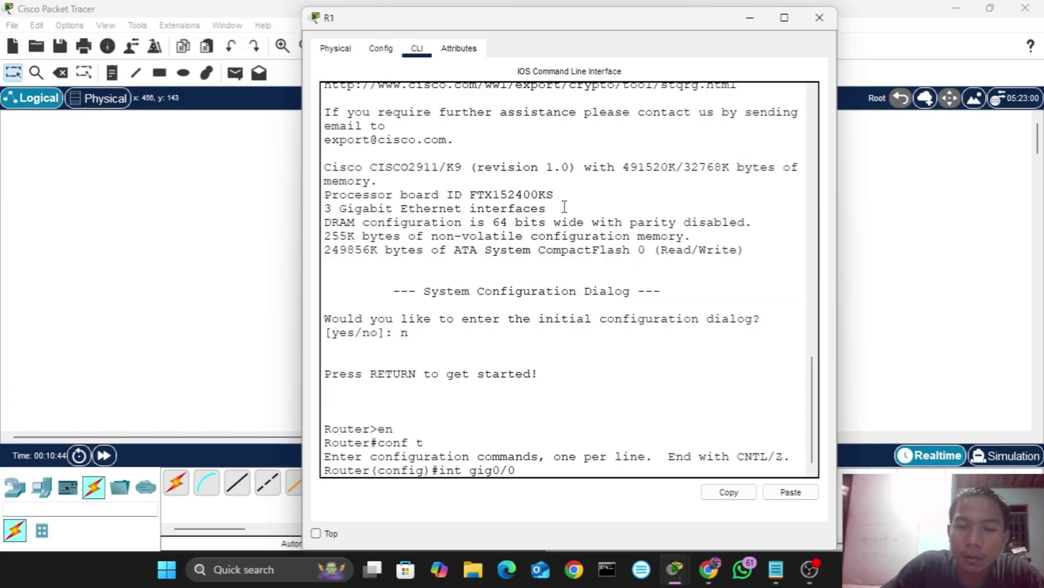
pyautogui.press('Return')
pyautogui.write('ip')
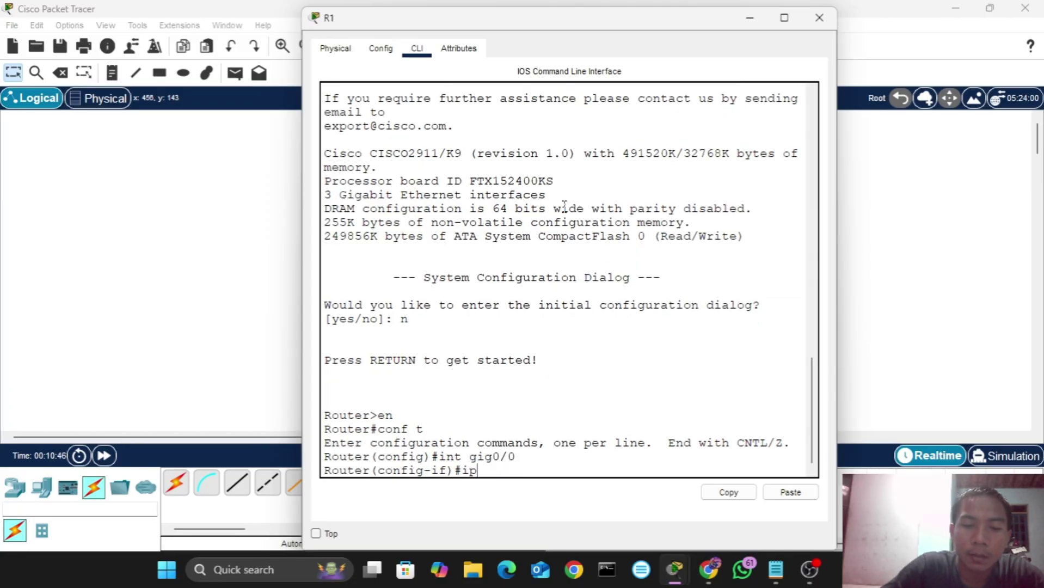
pyautogui.write(' add')
pyautogui.press('Tab')
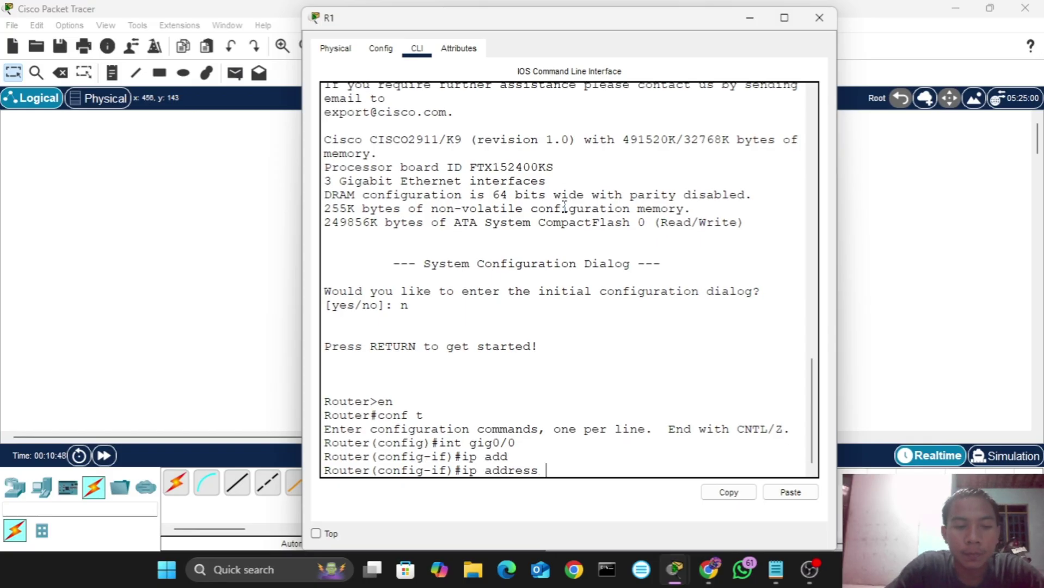
pyautogui.write('10.10.1')
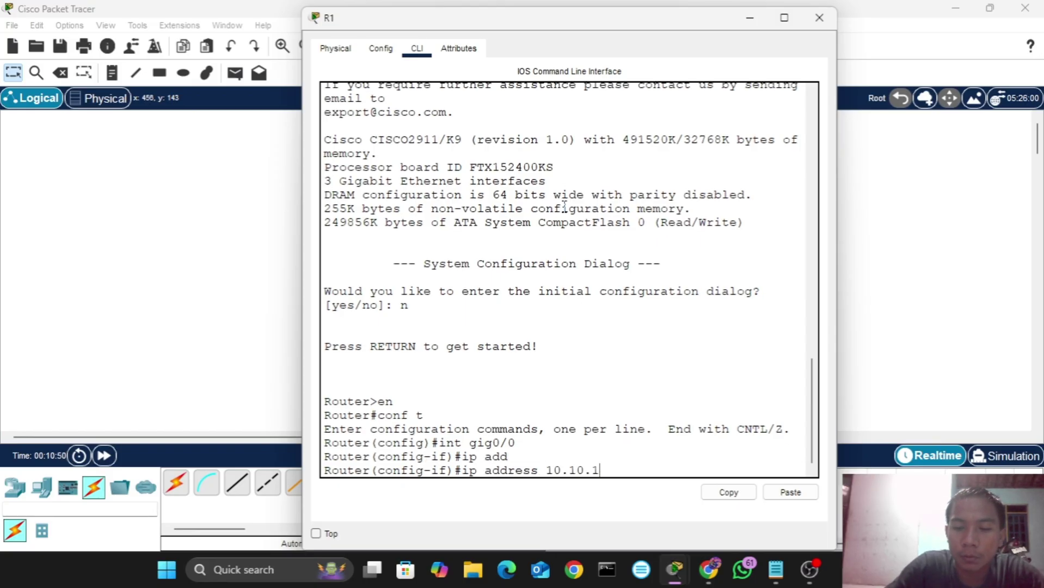
pyautogui.write('0.1 ')
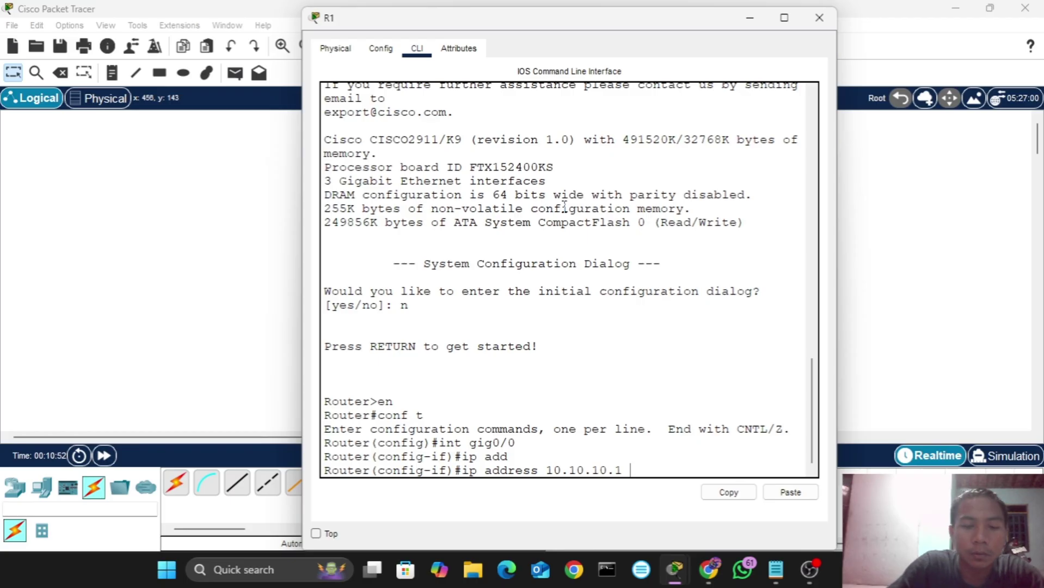
pyautogui.write('255.255.255')
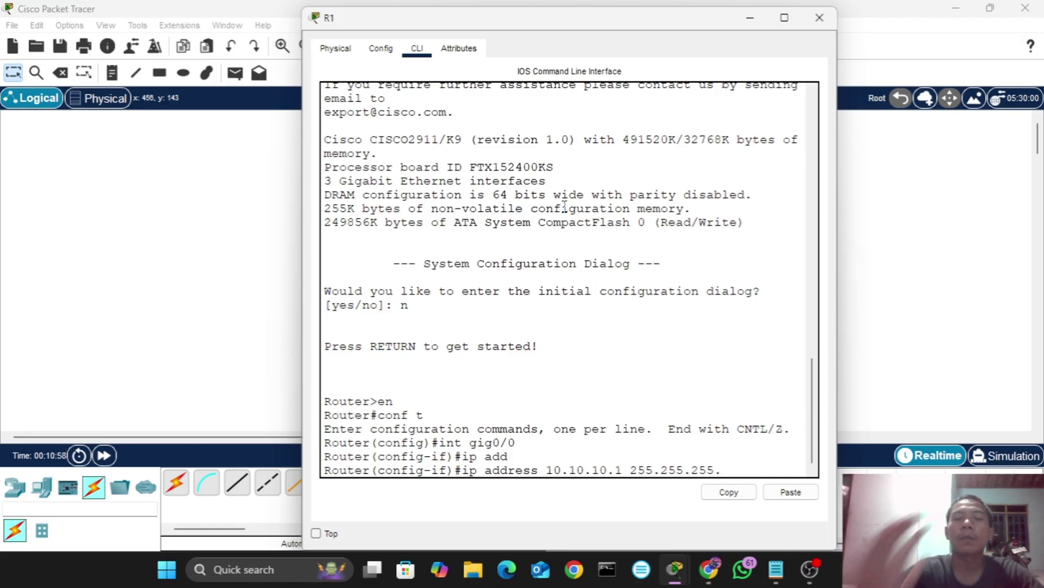
pyautogui.write('.25')
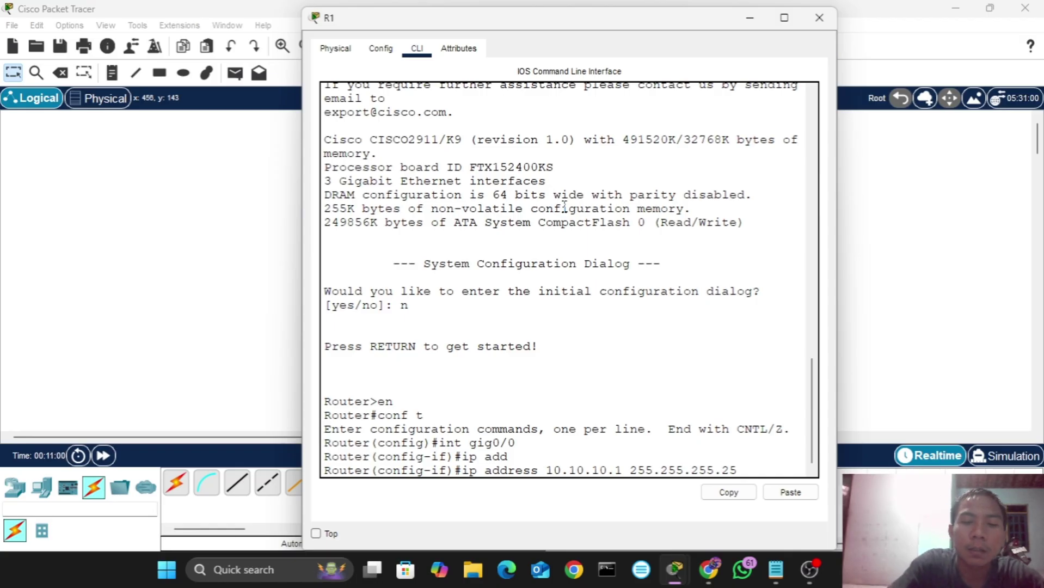
pyautogui.write('2')
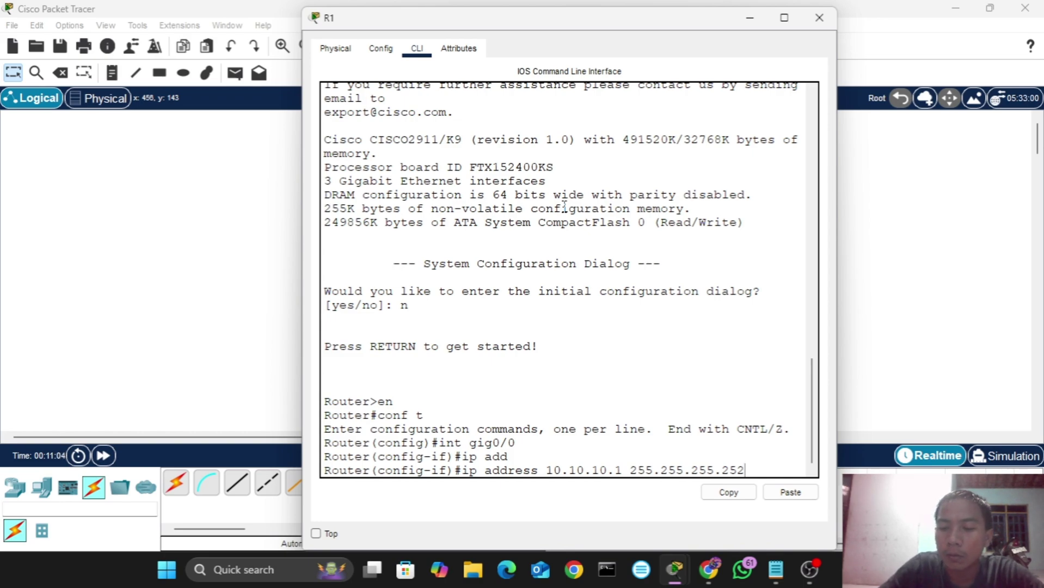
pyautogui.press('Return')
# - Enable R1's gig0/0 interface with no shutdown and exit back to global configuration mode
pyautogui.write('no sh')
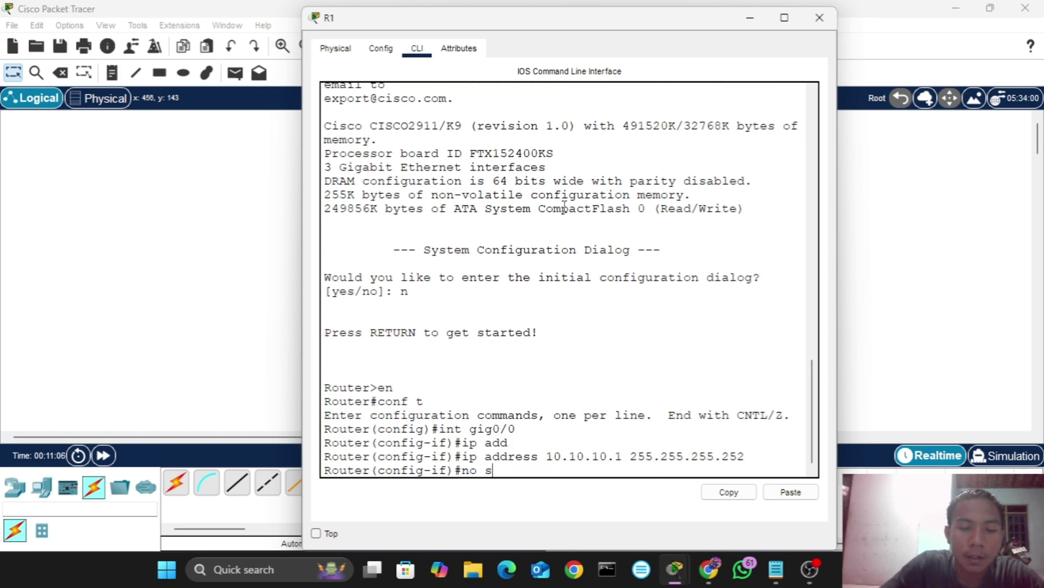
pyautogui.press('Tab')
pyautogui.press('Return')
pyautogui.press('Return')
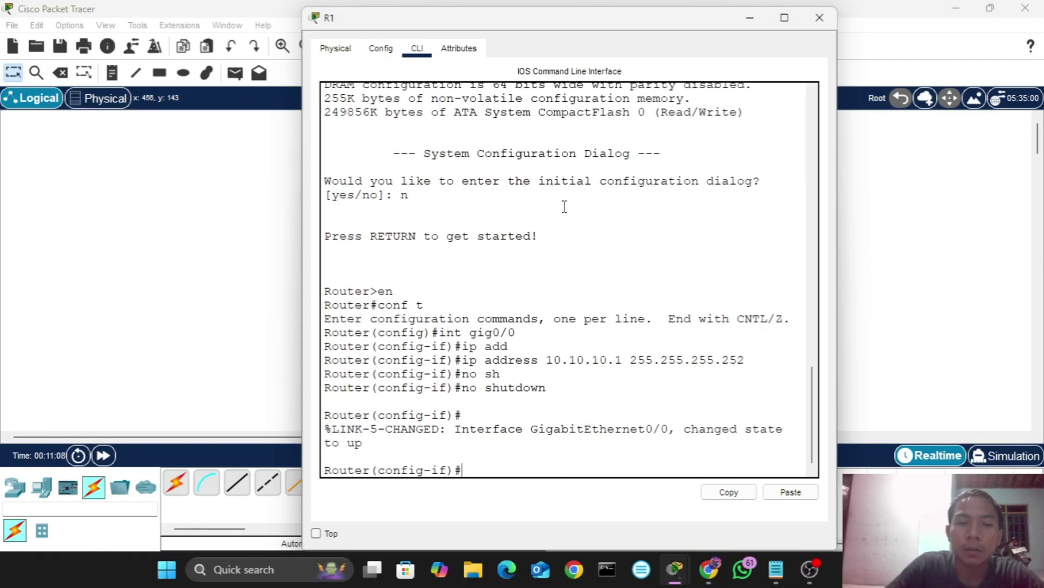
pyautogui.write('ex')
pyautogui.press('Return')
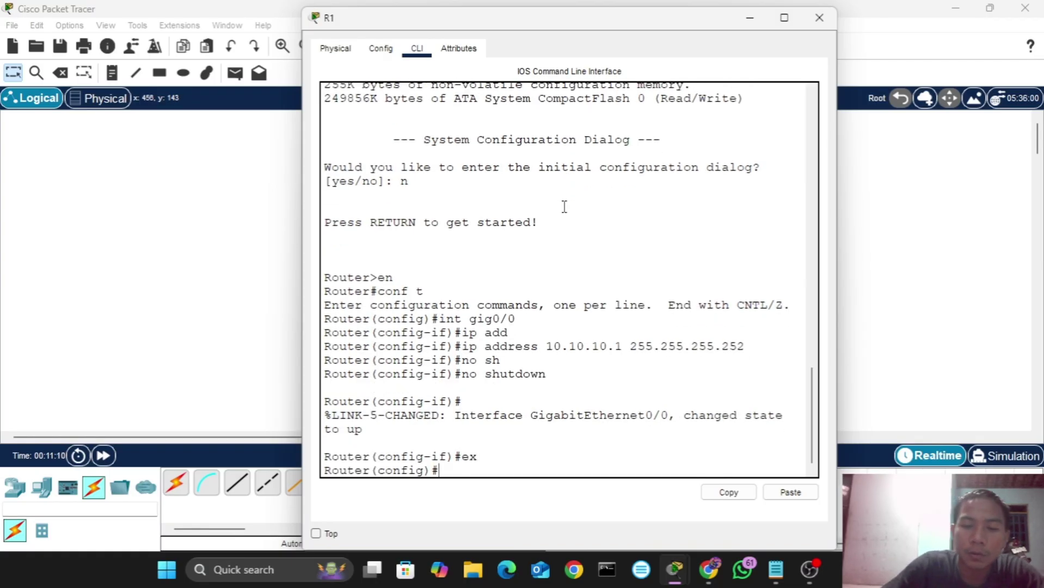
# - Enter interface gig0/1 on R1 and assign it IP address 192.168.1.1 with mask 255.255.255.0
pyautogui.write('int gig')
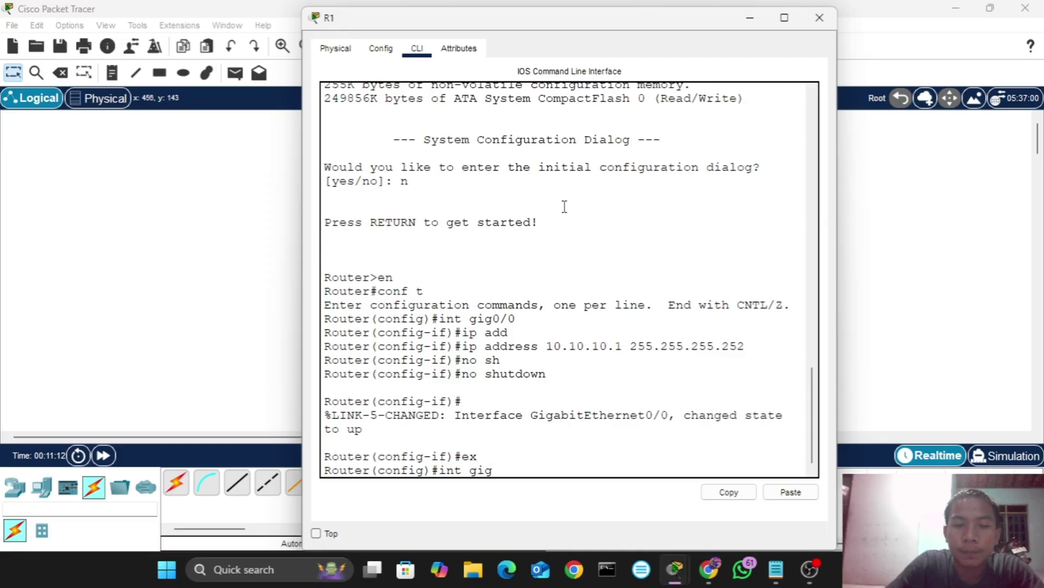
pyautogui.write('0/1')
pyautogui.press('Return')
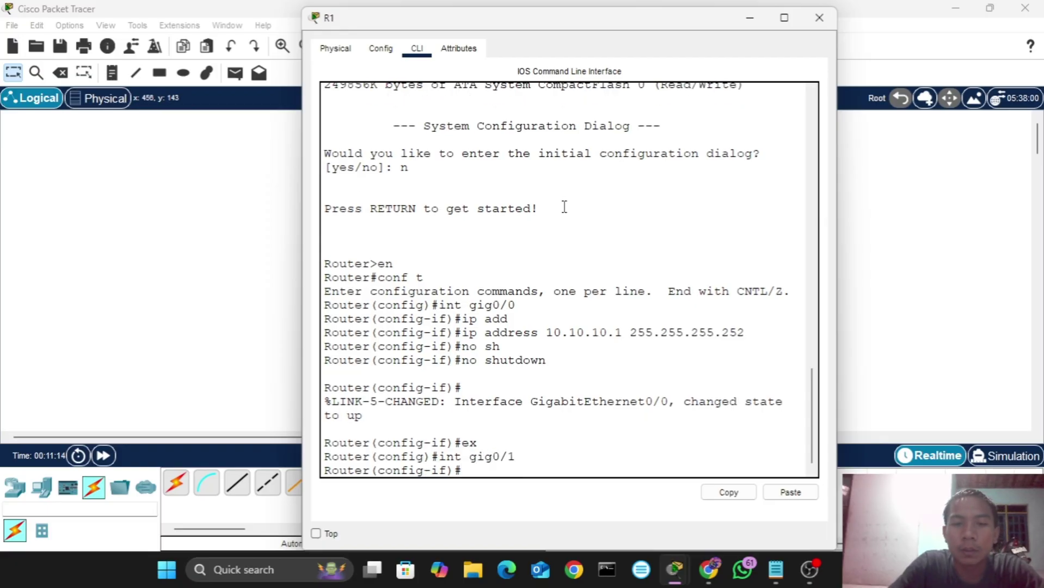
pyautogui.write('ip add')
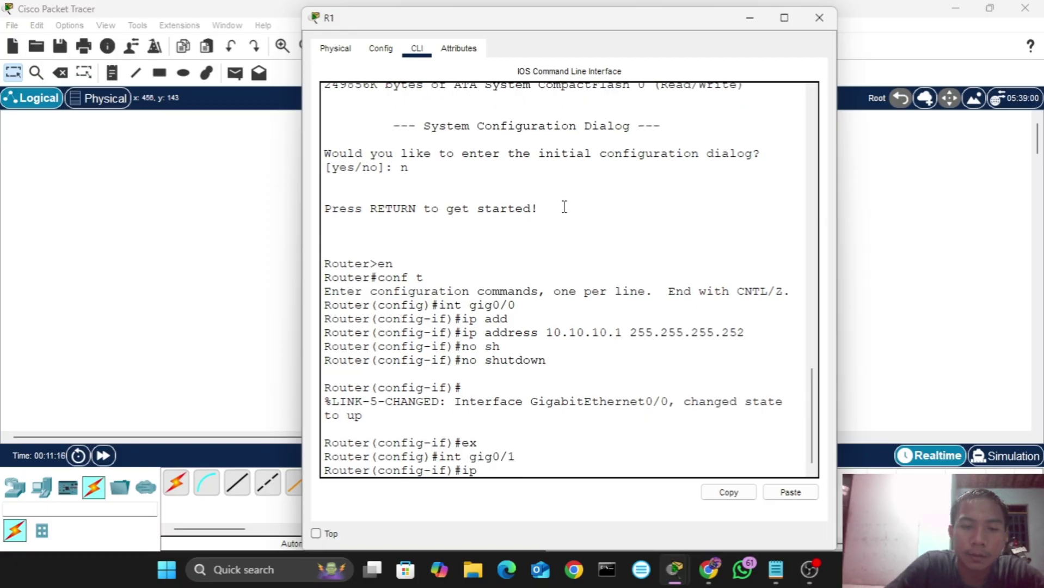
pyautogui.press('Tab')
pyautogui.write('19')
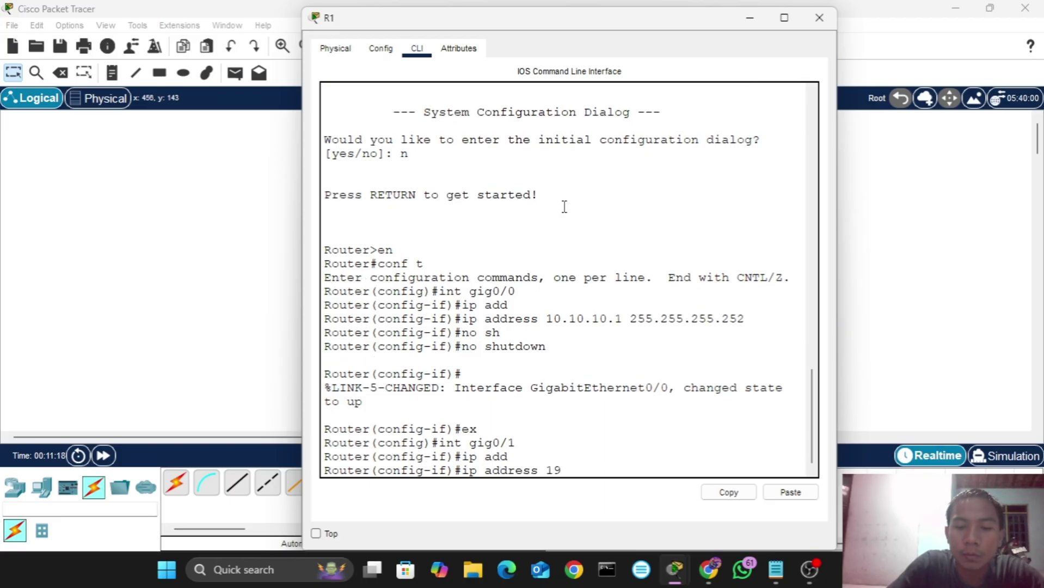
pyautogui.write('2.168.1')
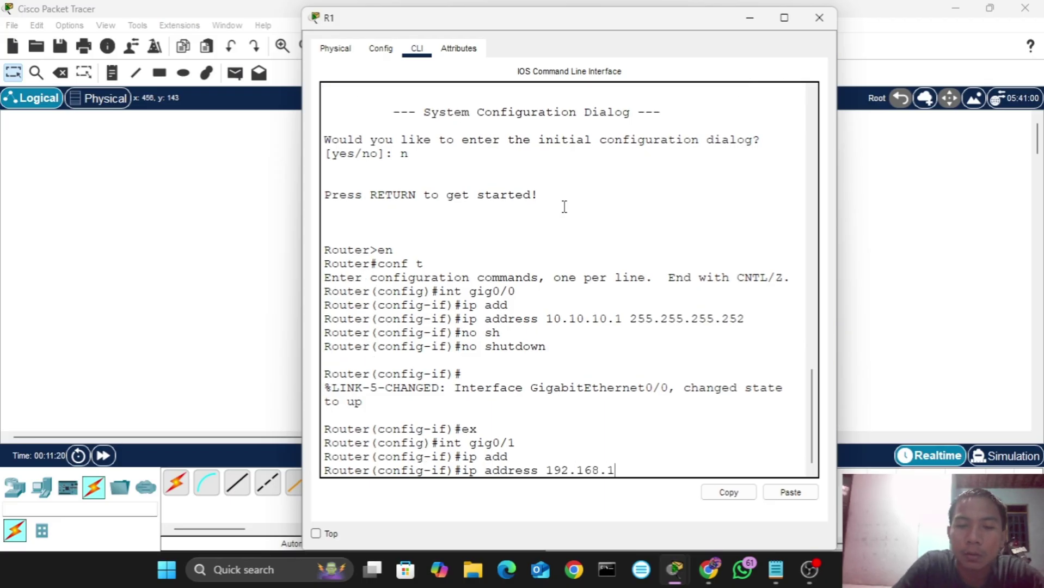
pyautogui.write('.1 255')
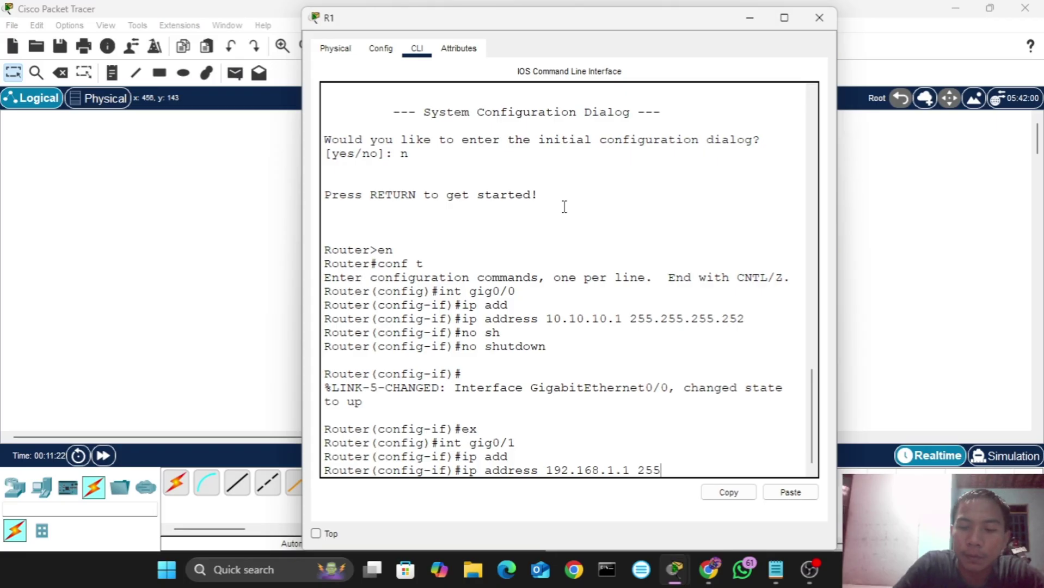
pyautogui.write('.255.255')
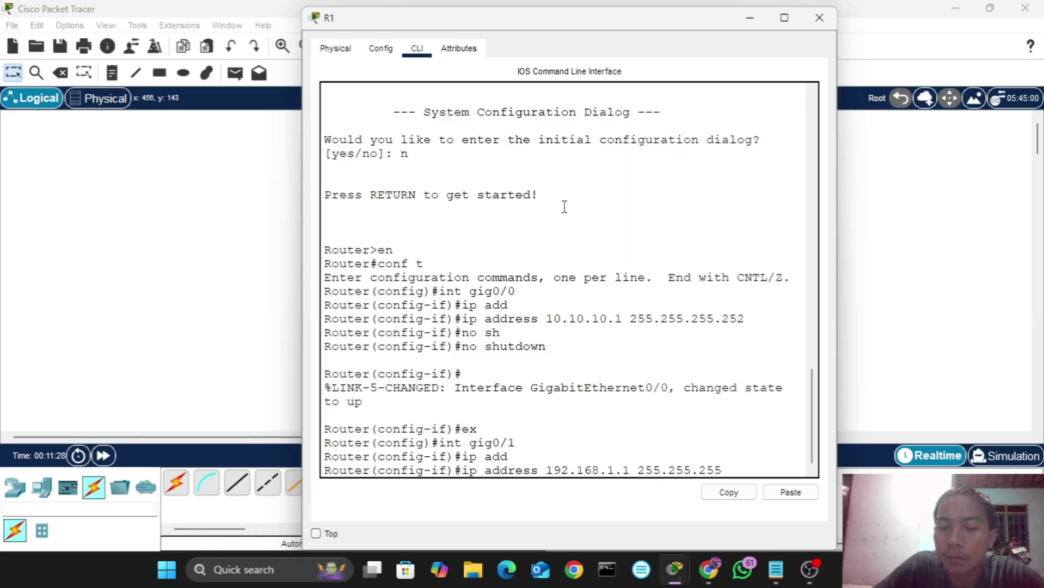
pyautogui.write('.0')
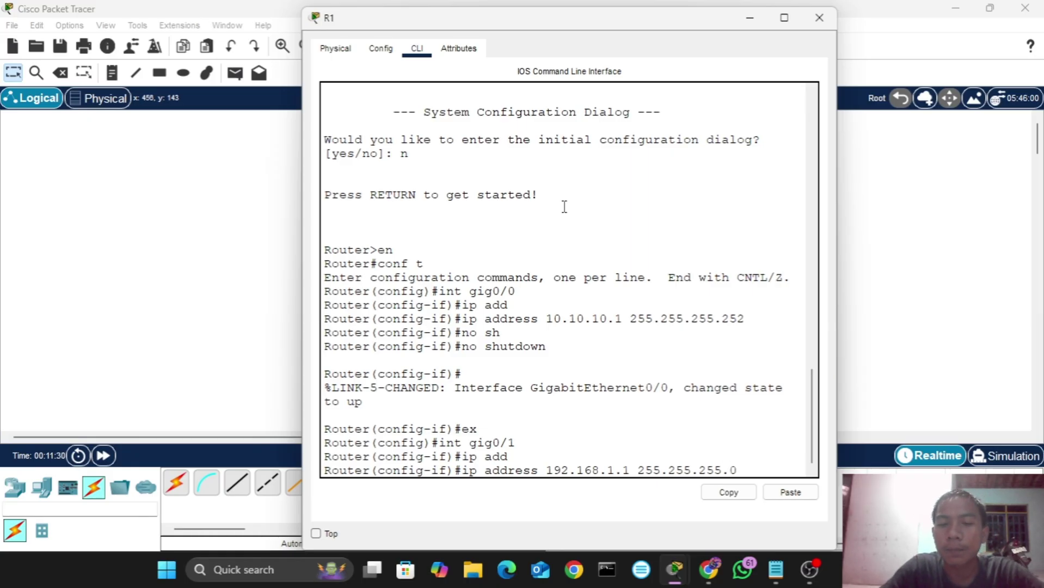
pyautogui.press('Return')
# - Enable R1's gig0/1 interface with no shutdown and close the R1 window
pyautogui.write('no')
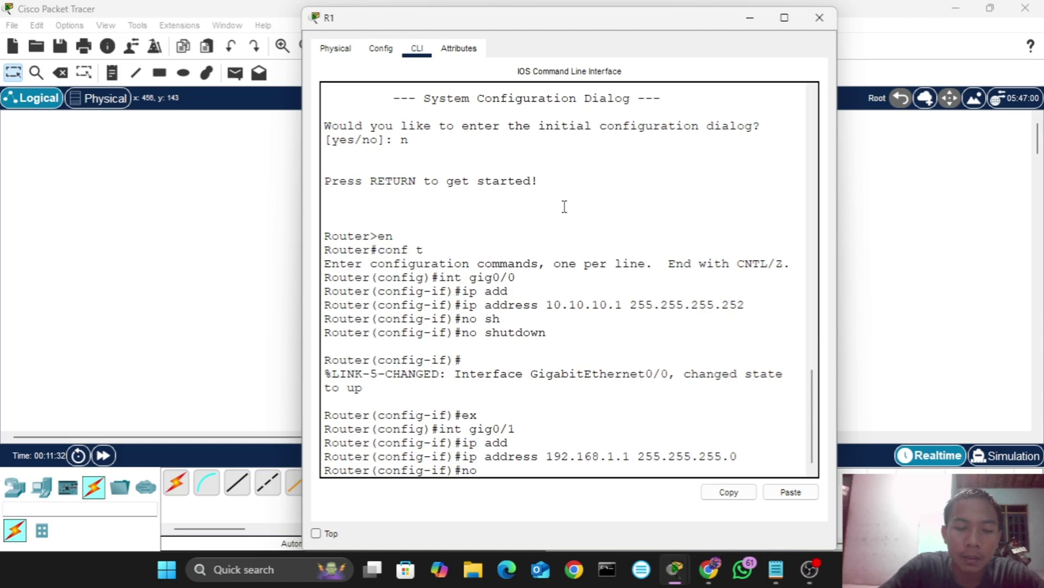
pyautogui.write(' sh')
pyautogui.press('Tab')
pyautogui.press('Return')
pyautogui.press('Return')
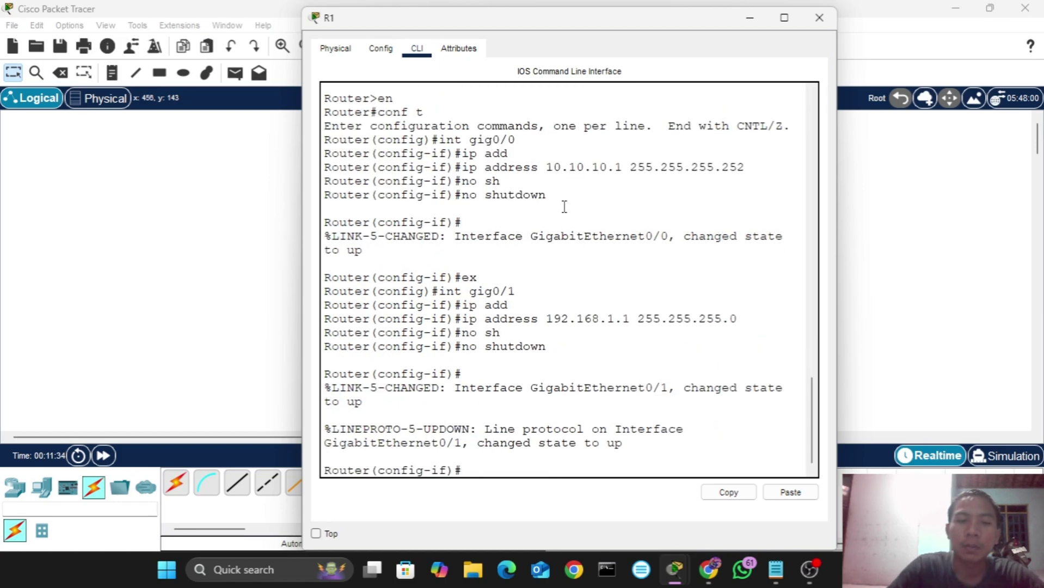
pyautogui.hotkey('alt', 'F4')
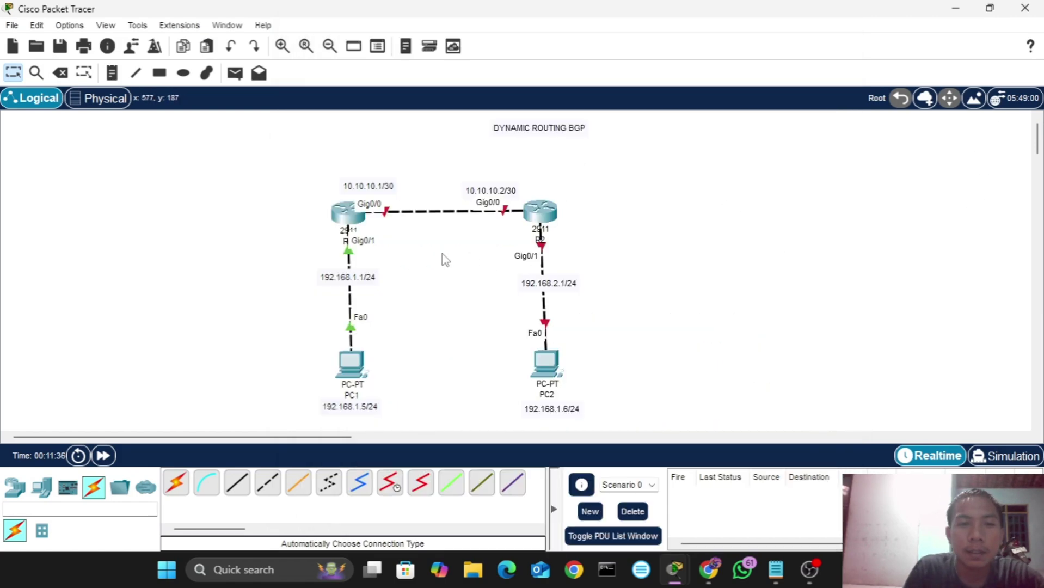
# - Open R2's command-line interface and decline the initial configuration dialog with n
pyautogui.click(539, 216)
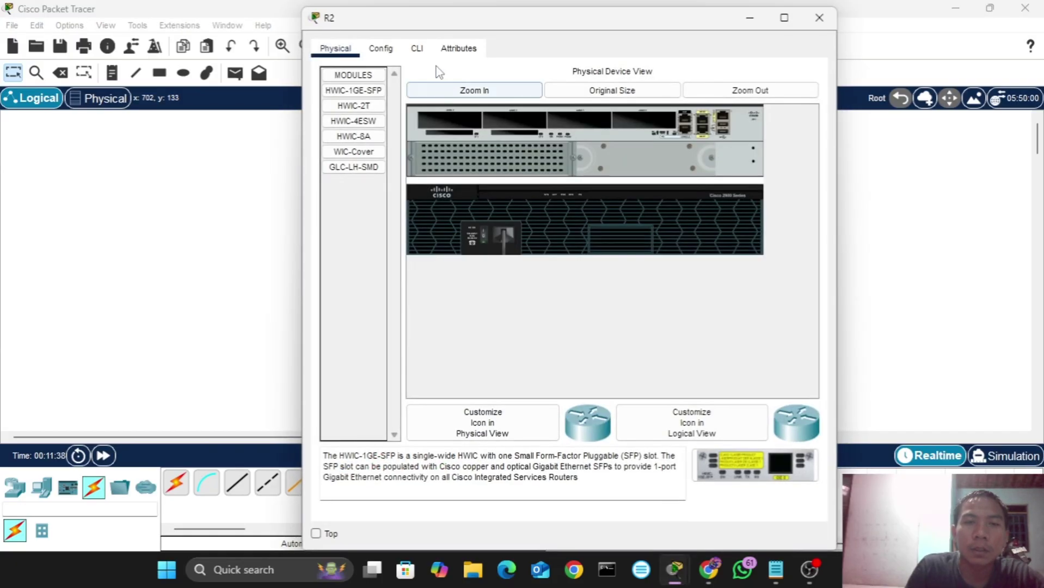
pyautogui.click(418, 49)
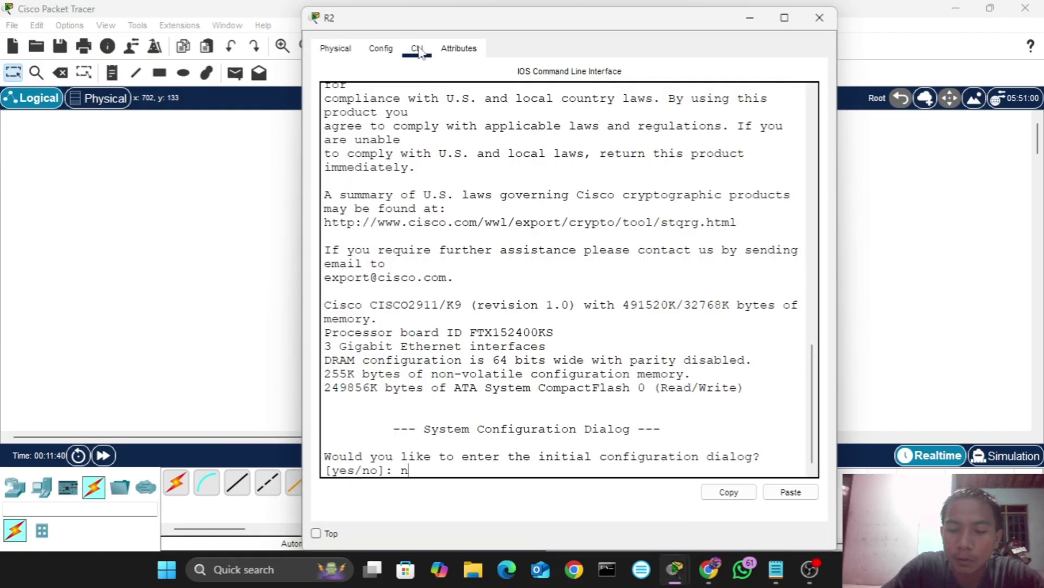
pyautogui.write('n')
pyautogui.press('Return')
pyautogui.press('Return')
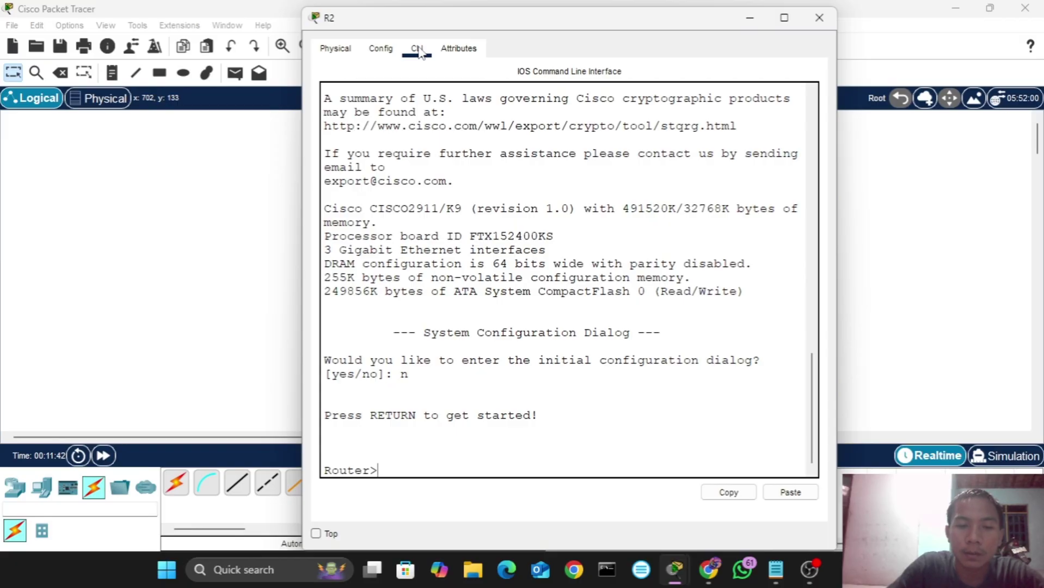
# - Enter privileged mode and global configuration mode on R2 with en and conf t
pyautogui.write('en')
pyautogui.press('Return')
pyautogui.write('co')
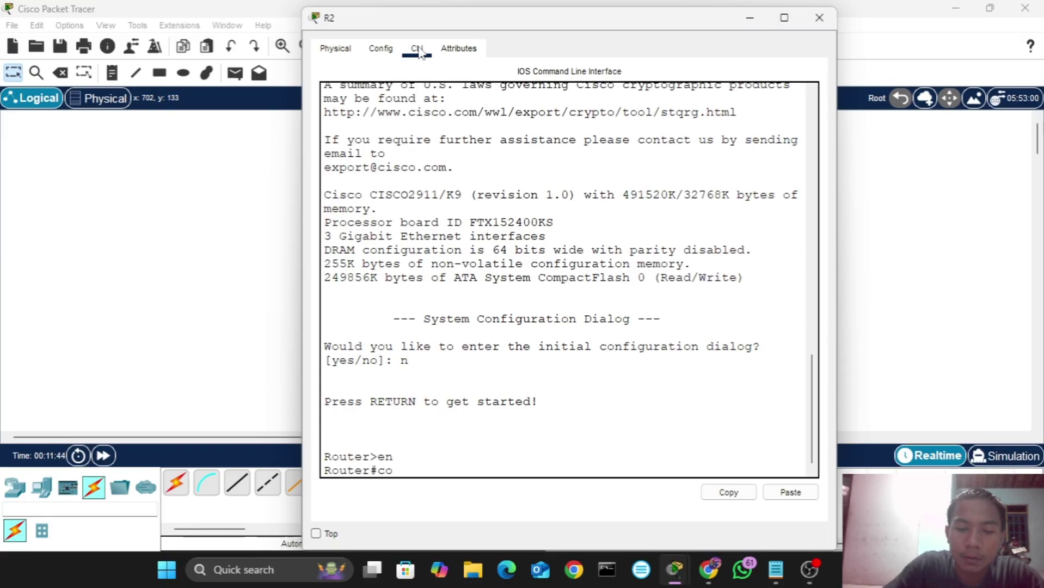
pyautogui.write('nf t')
pyautogui.press('Return')
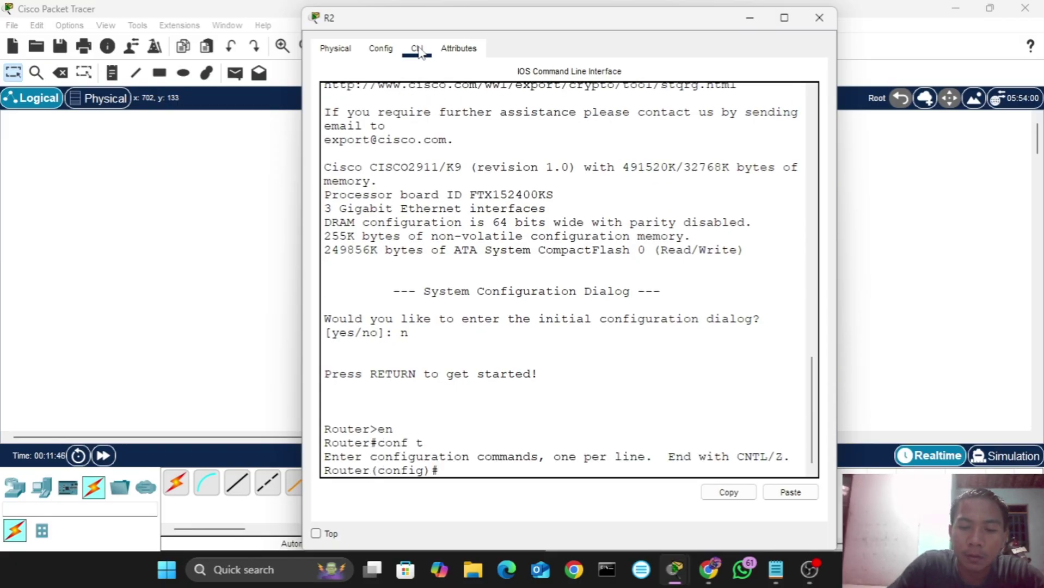
# - Enter interface gig0/0 on R2 and assign it IP address 10.10.10.2 with mask 255.255.255.252
pyautogui.write('int gig')
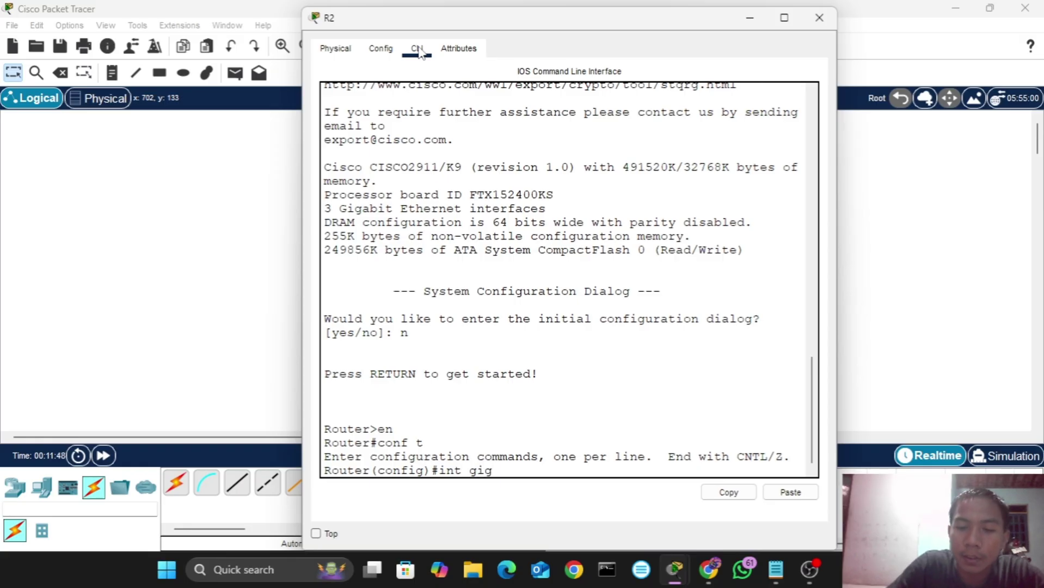
pyautogui.write('0/0')
pyautogui.press('Return')
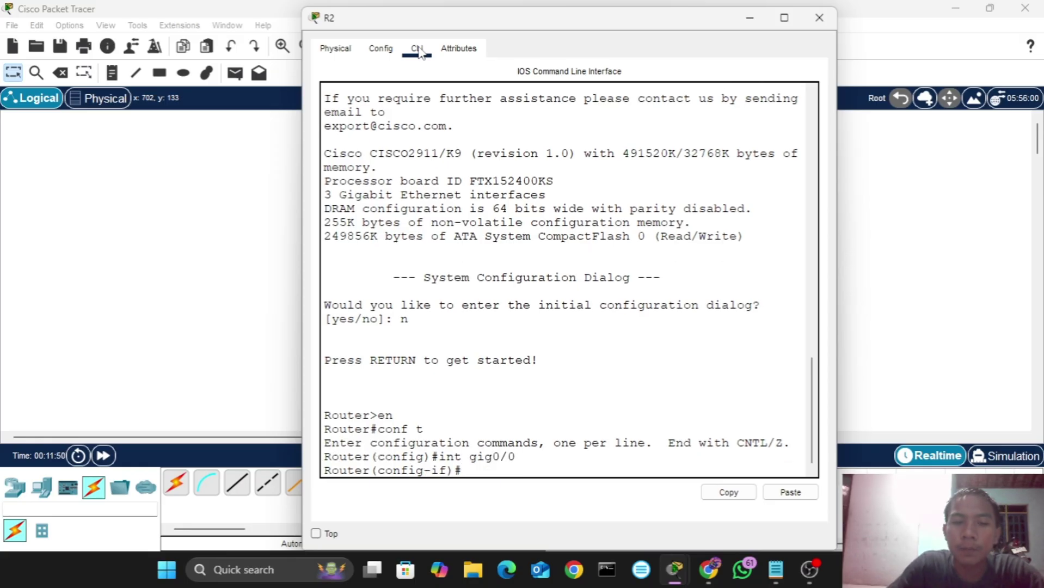
pyautogui.write('ip add')
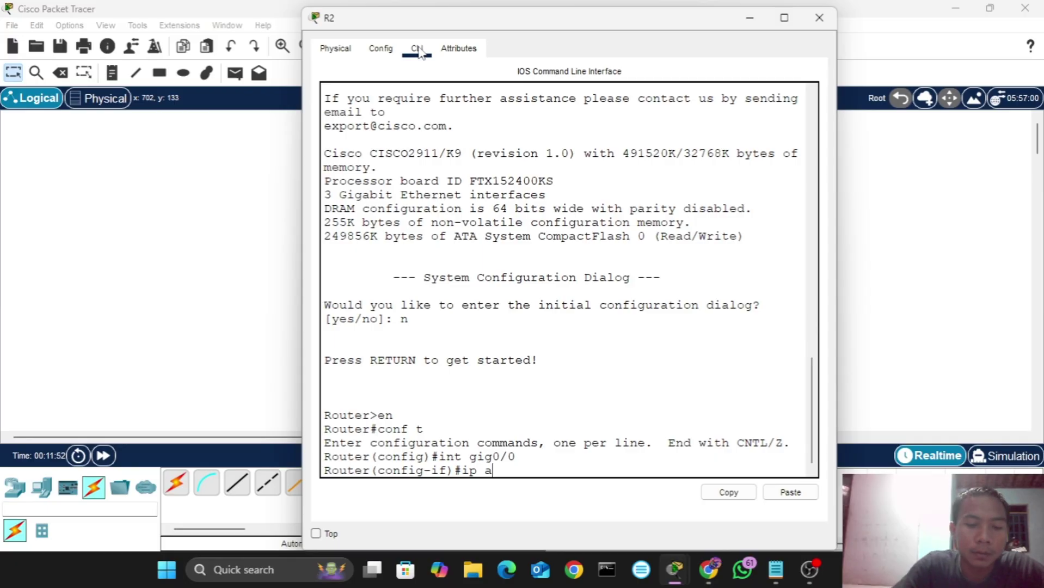
pyautogui.press('Tab')
pyautogui.write('10.10')
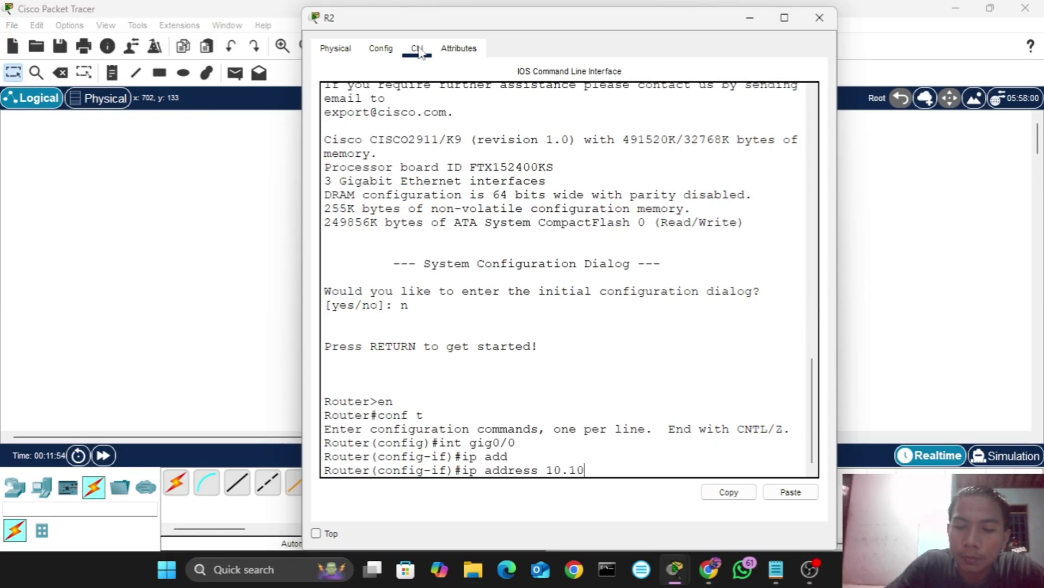
pyautogui.write('.1')
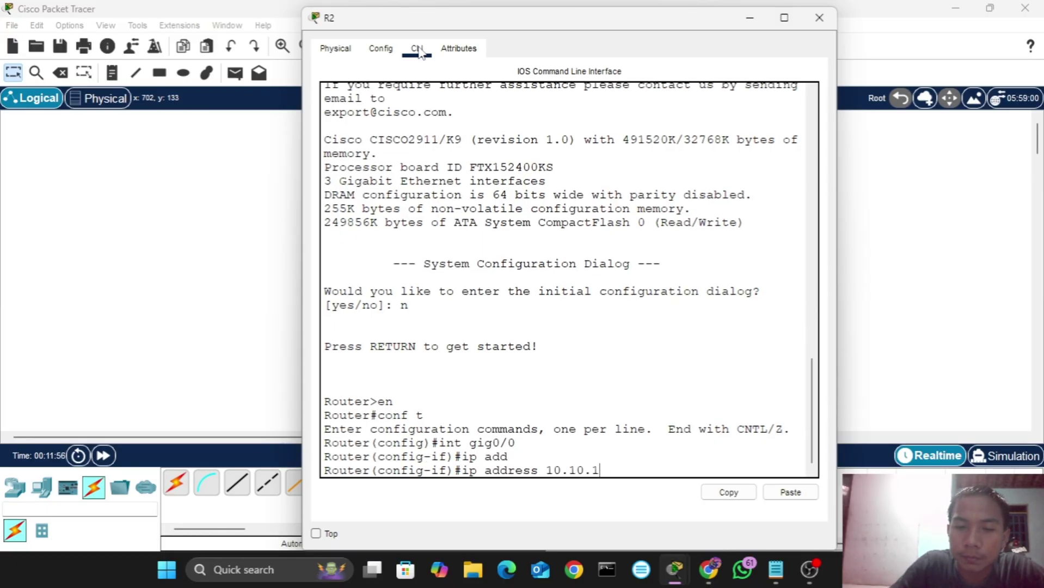
pyautogui.write('p00.2 25')
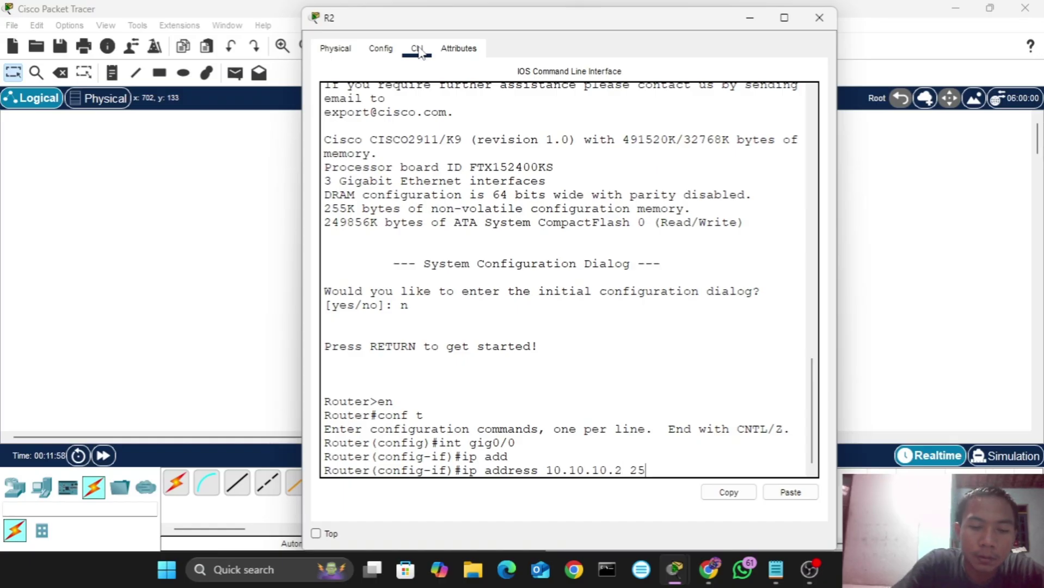
pyautogui.write('5.255')
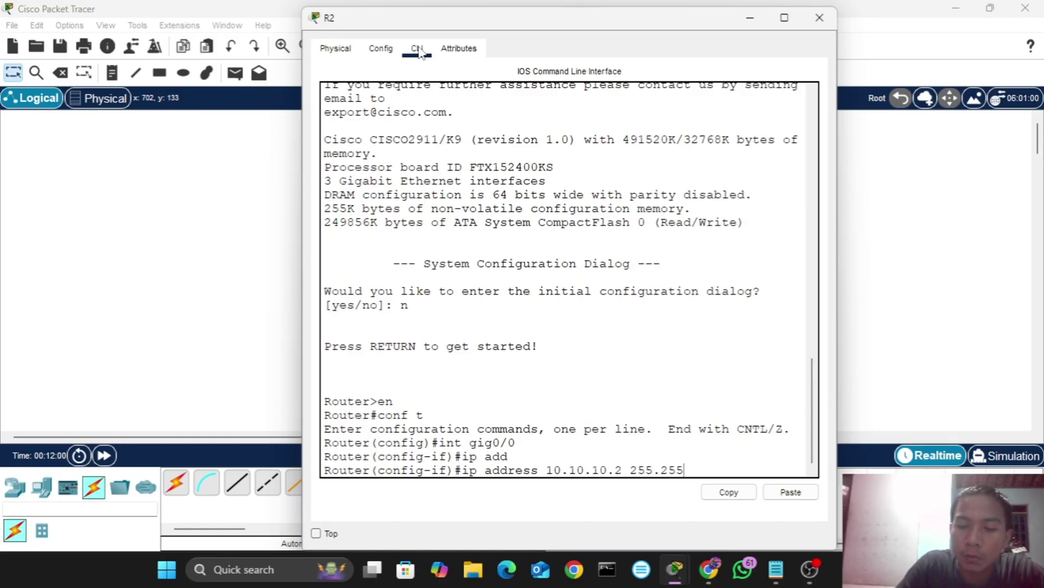
pyautogui.write('.255.')
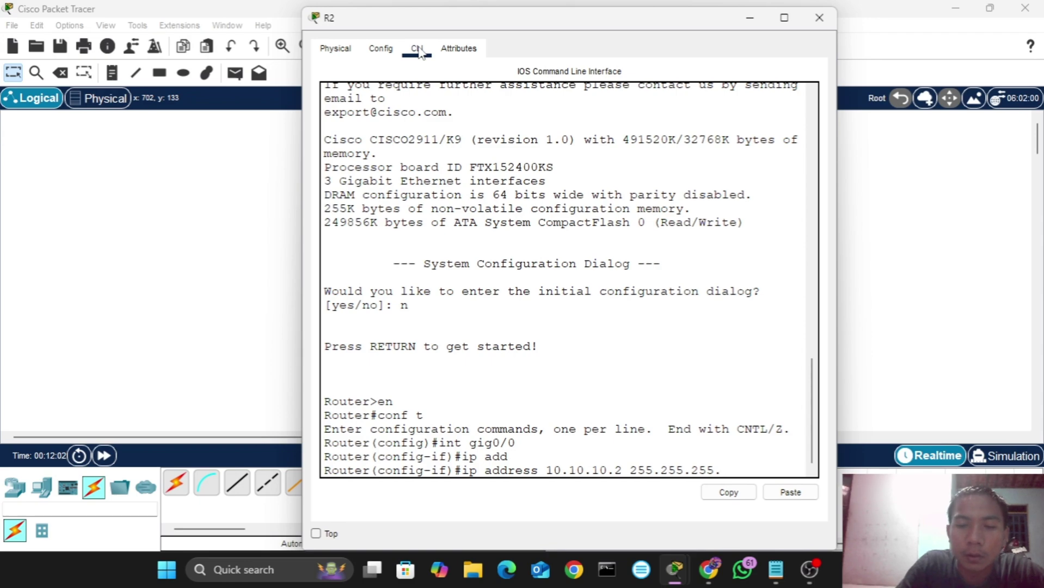
pyautogui.write('252')
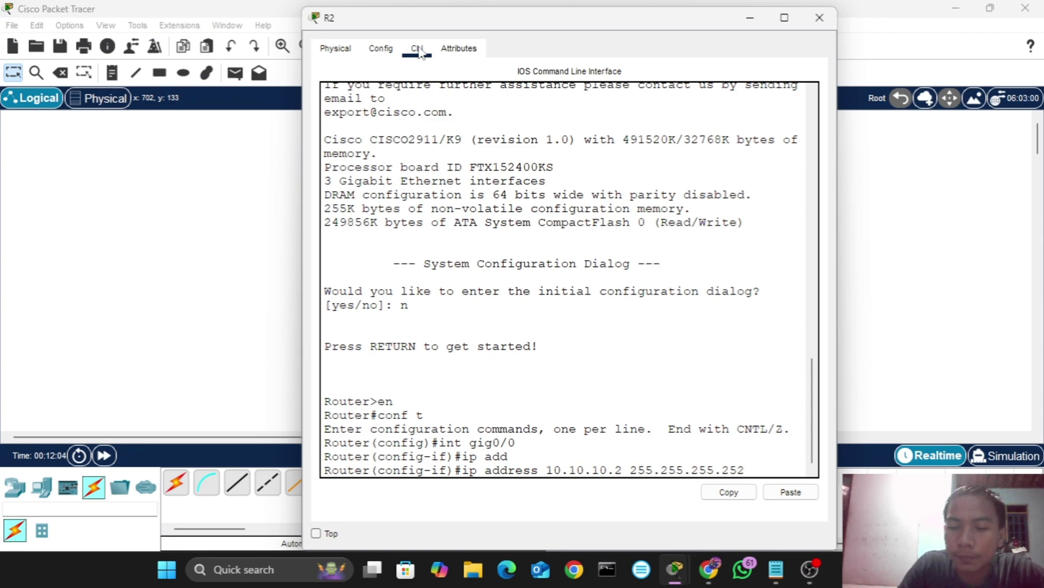
pyautogui.press('Return')
# - Enable R2's gig0/0 interface with no shutdown and exit to global configuration mode
pyautogui.write('no sh')
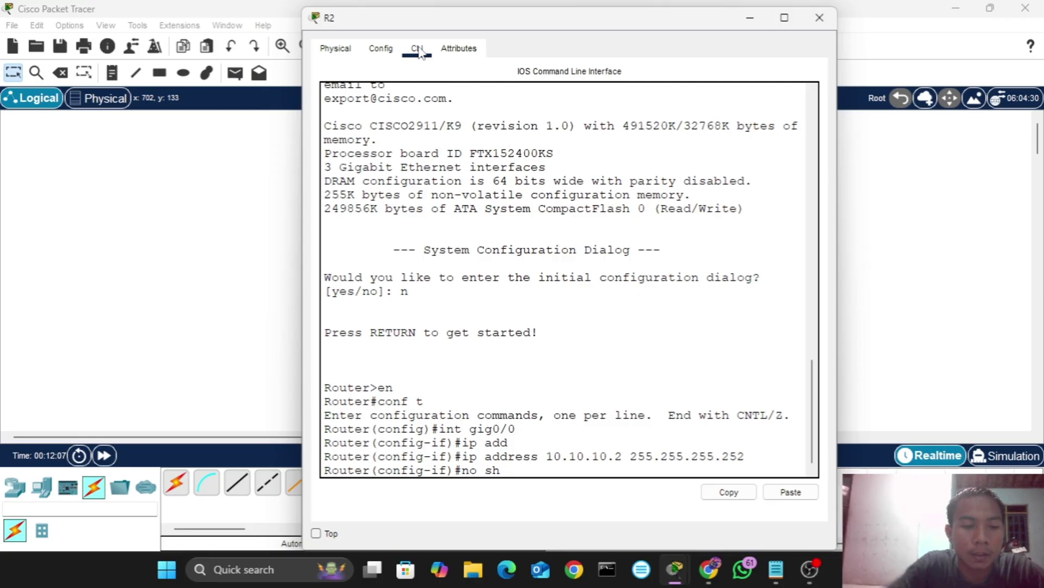
pyautogui.press('Tab')
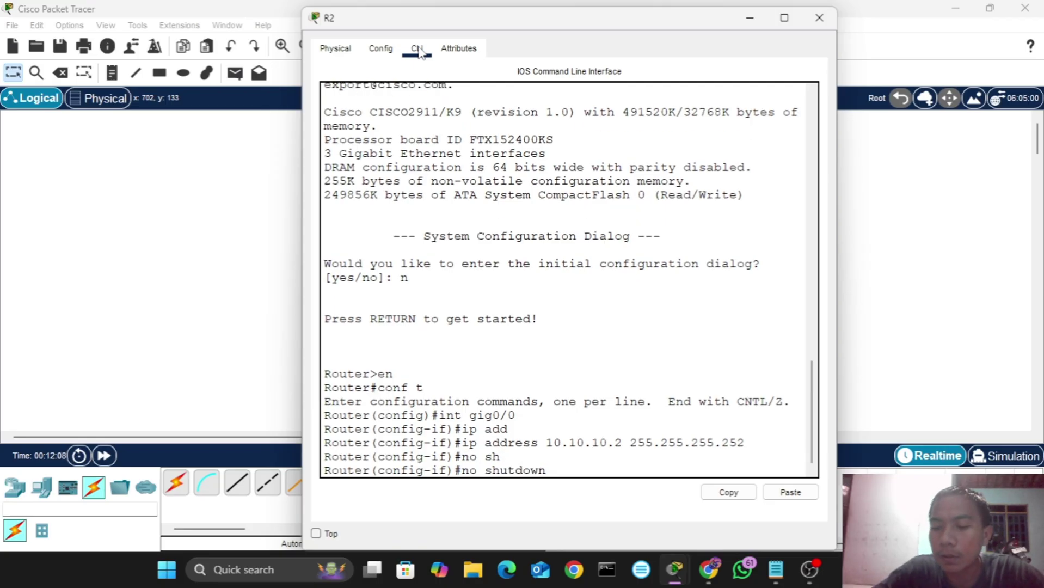
pyautogui.press('Return')
pyautogui.press('Return')
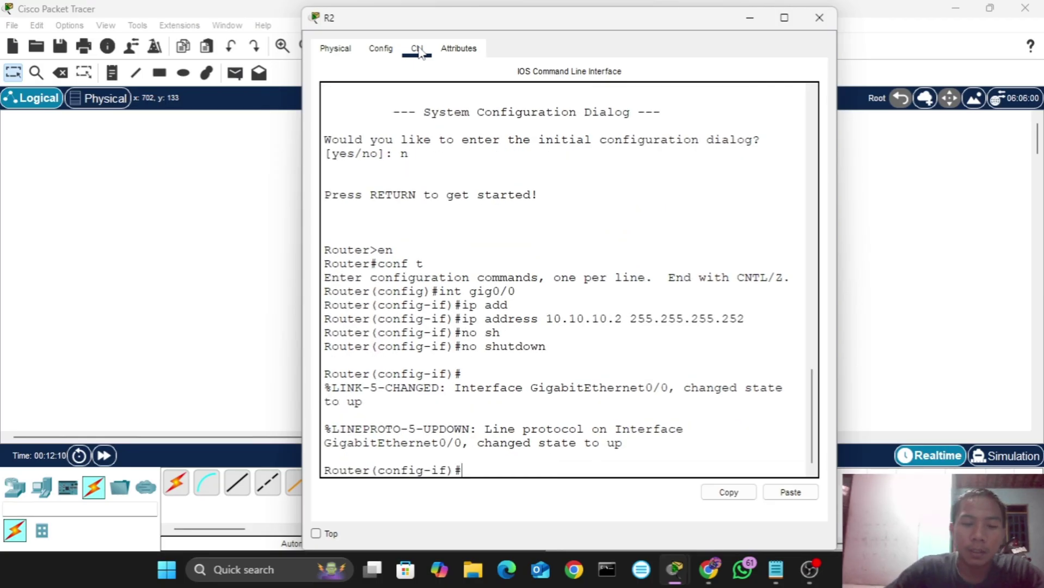
pyautogui.write('ex')
pyautogui.press('Return')
# - Enter interface gig0/1 on R2 and assign it IP address 192.168.2.1 with mask 255.255.255.0
pyautogui.write('in')
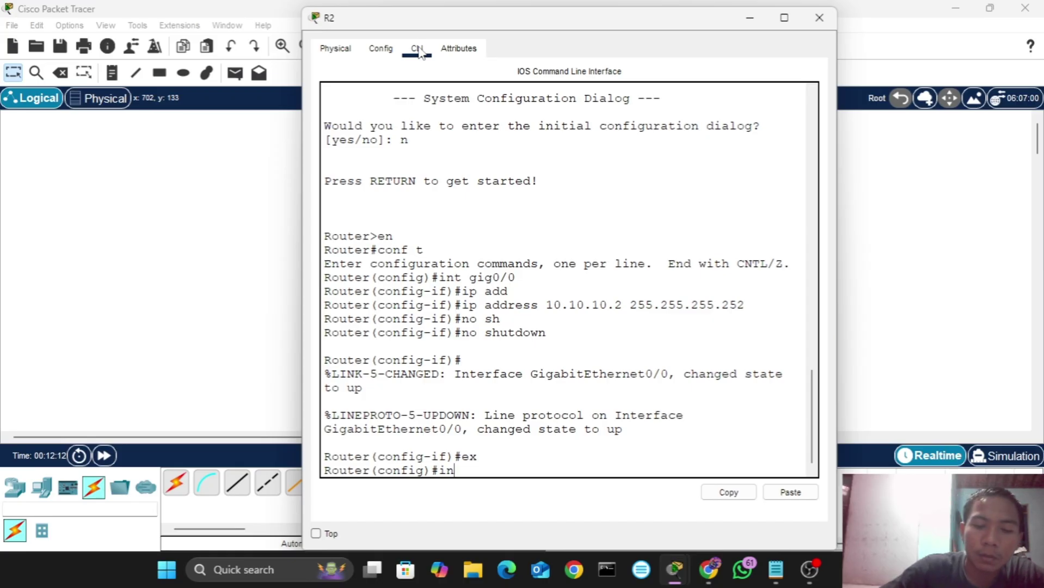
pyautogui.write('t gig0')
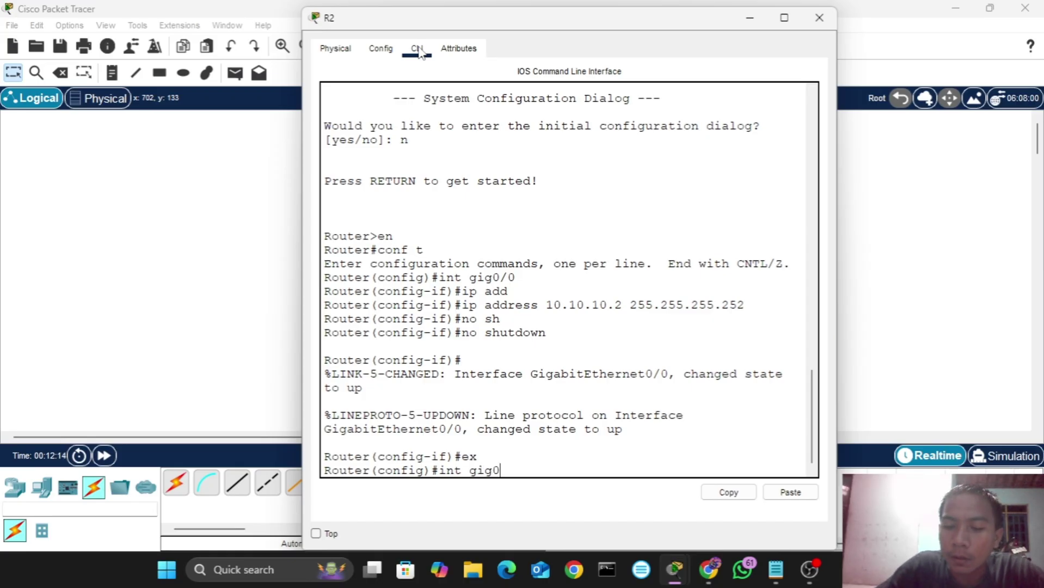
pyautogui.write('/1')
pyautogui.press('Return')
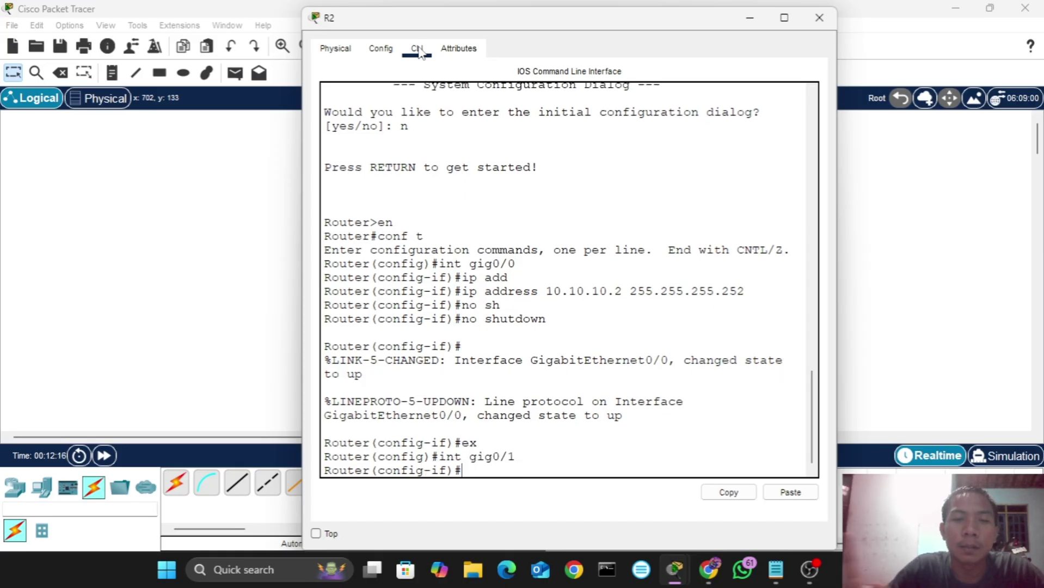
pyautogui.write('ip add')
pyautogui.press('Tab')
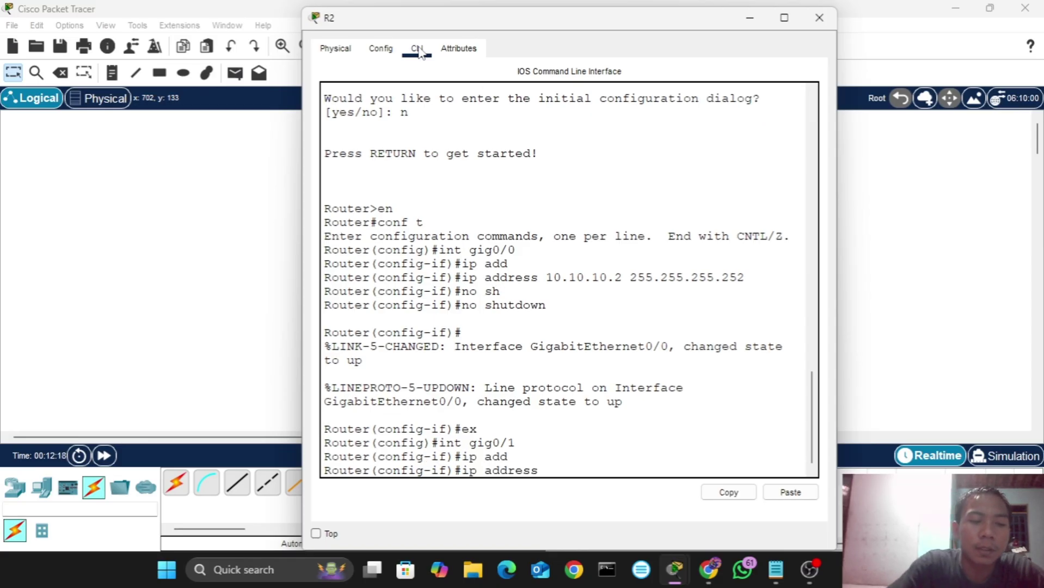
pyautogui.write('192')
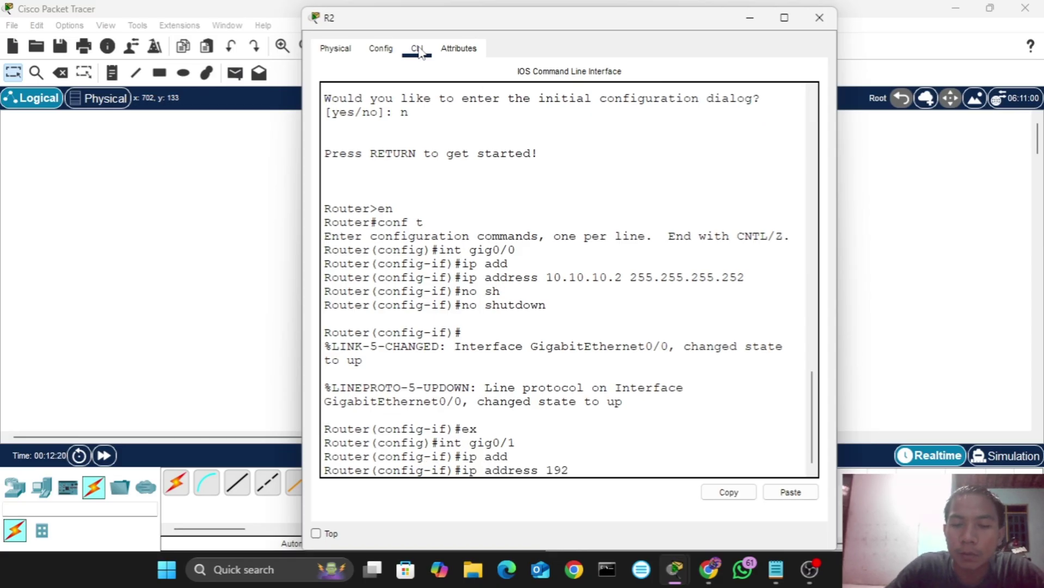
pyautogui.write('.168.2.1')
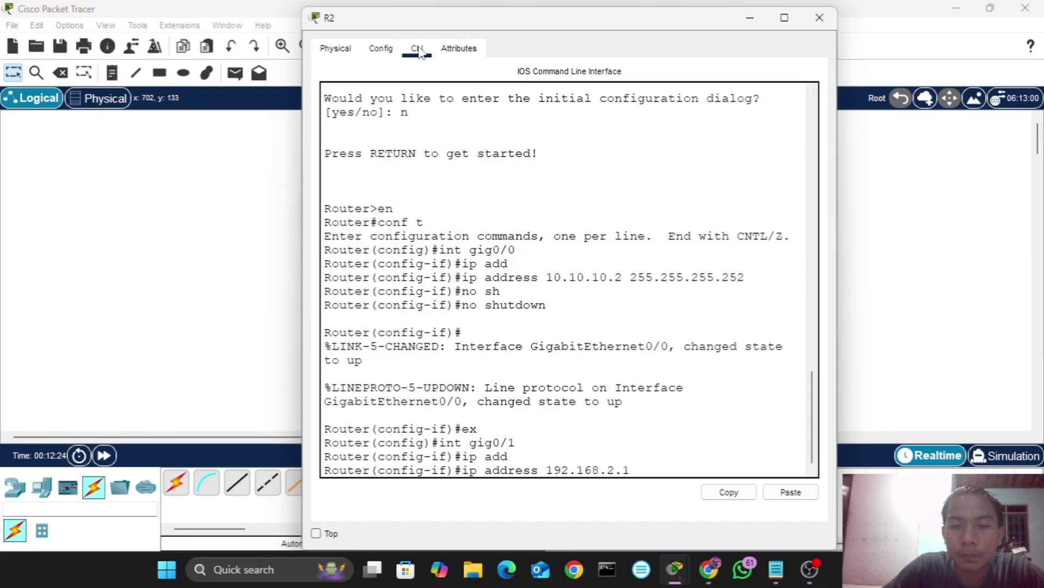
pyautogui.write(' 24')
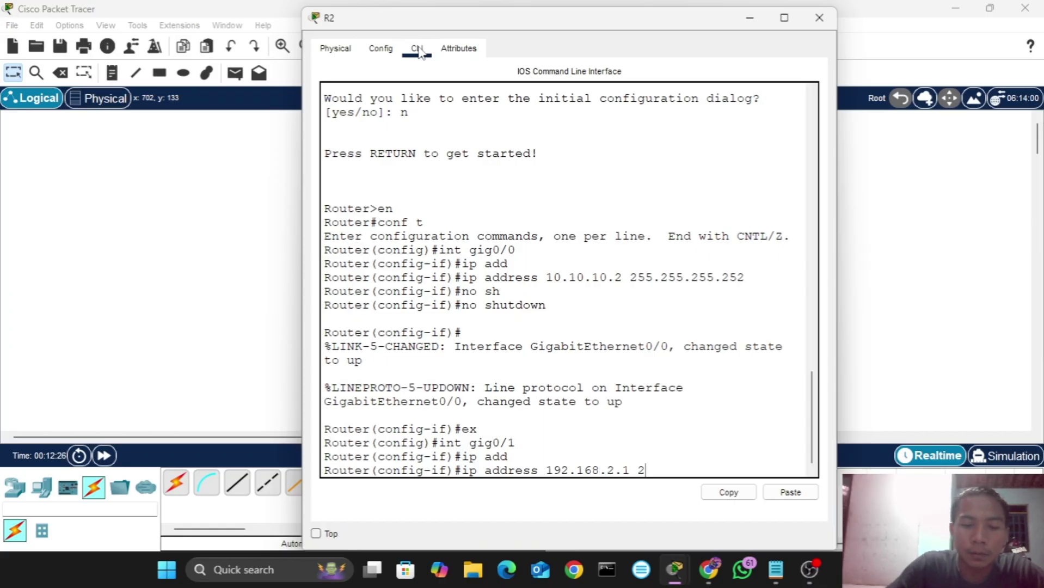
pyautogui.press('BackSpace')
pyautogui.write('55')
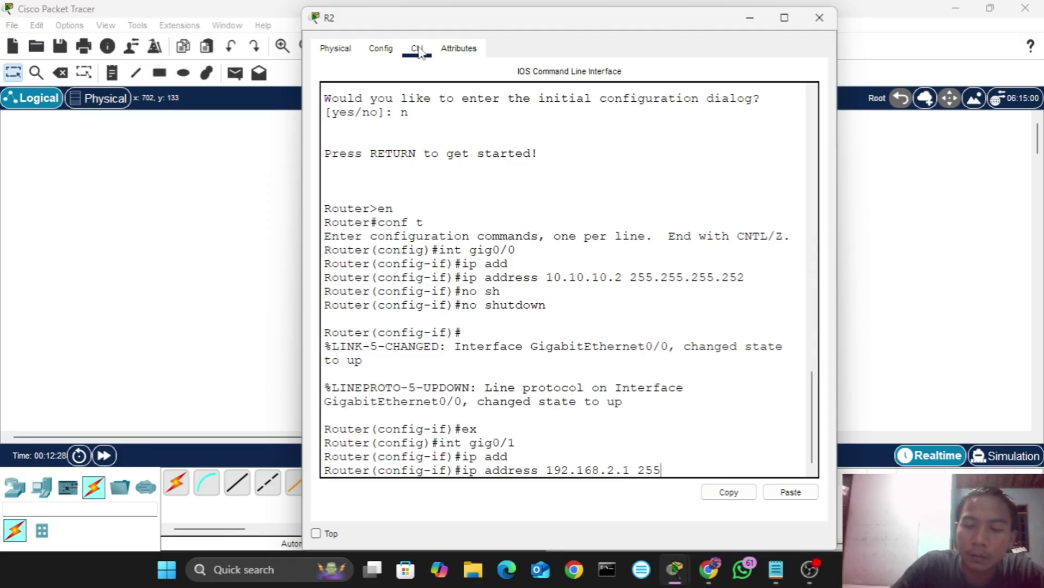
pyautogui.write('.255.255')
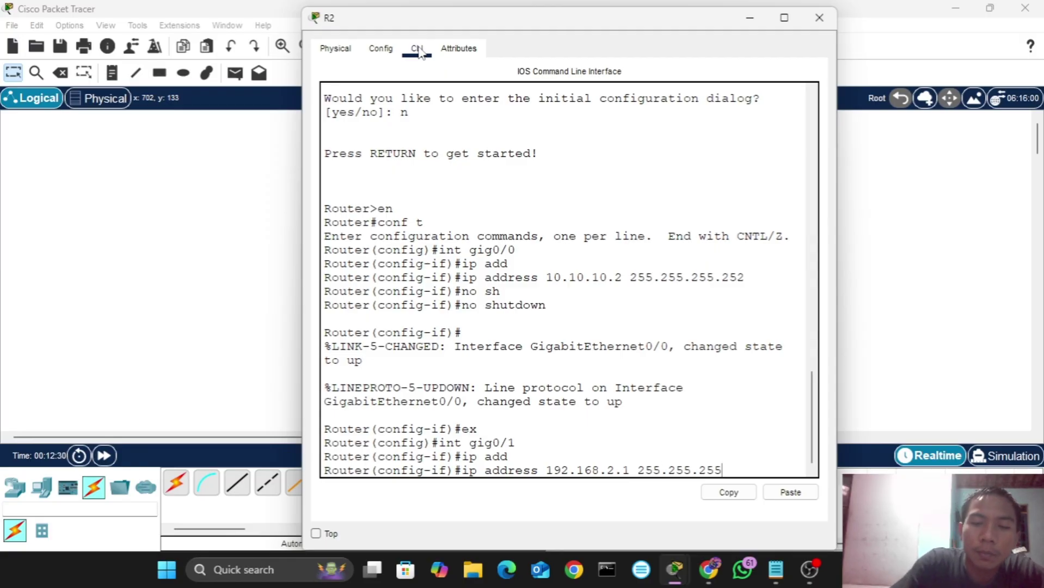
pyautogui.write('.0')
pyautogui.press('Return')
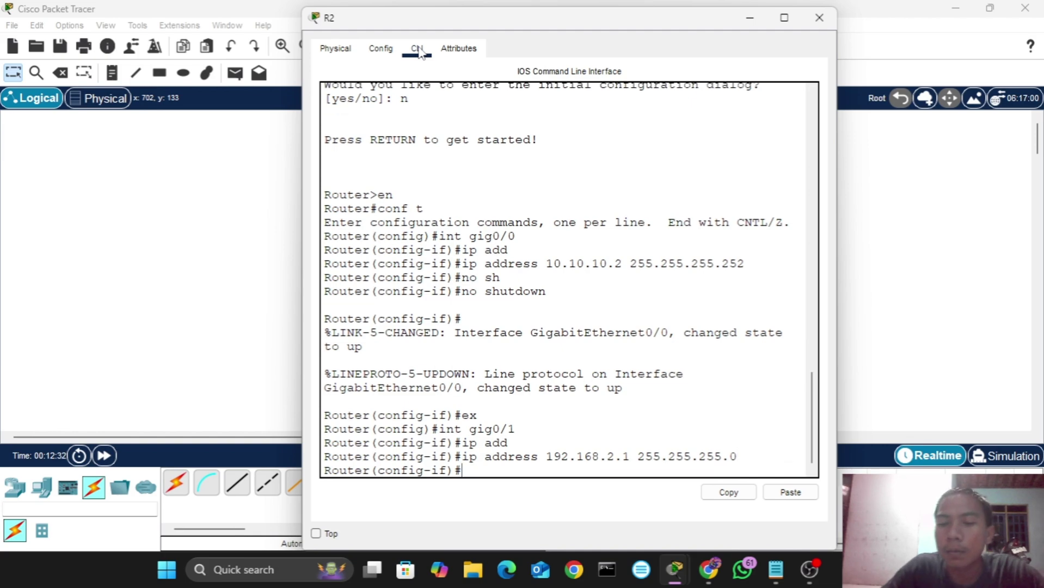
# - Enable R2's gig0/1 interface with no shutdown and return to the topology workspace
pyautogui.write('no sh')
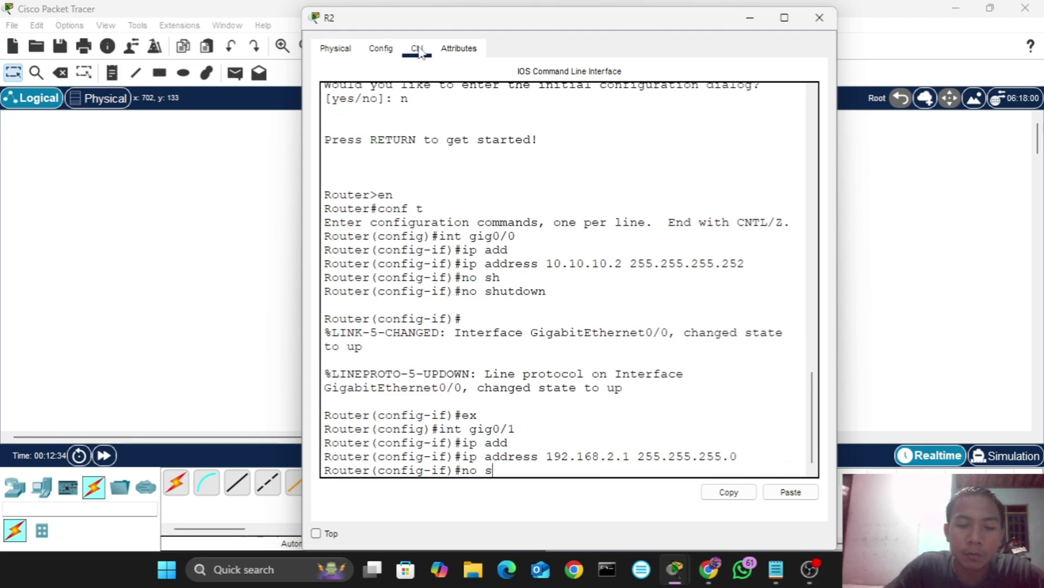
pyautogui.press('Tab')
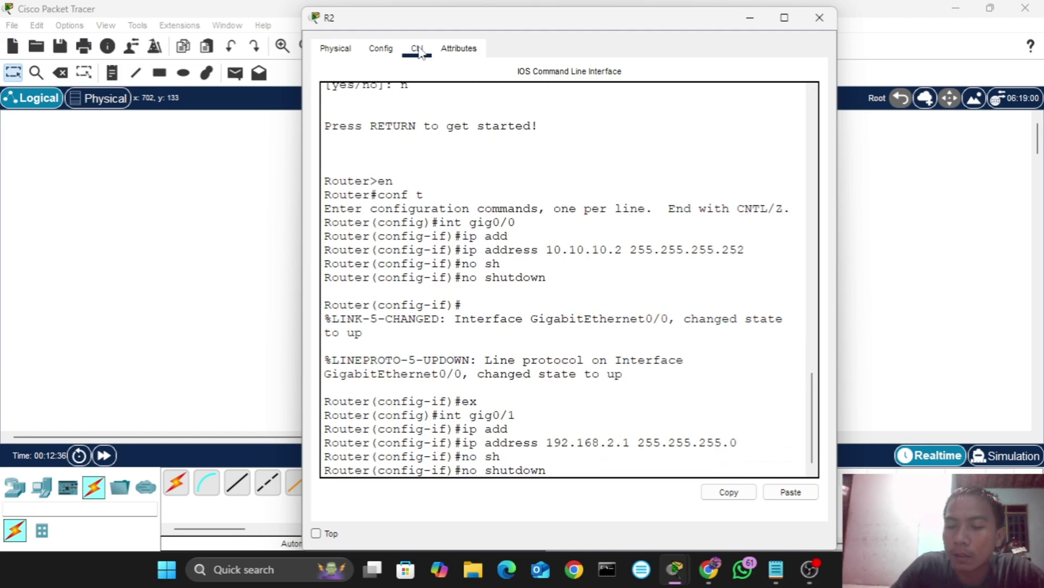
pyautogui.press('Return')
pyautogui.press('Return')
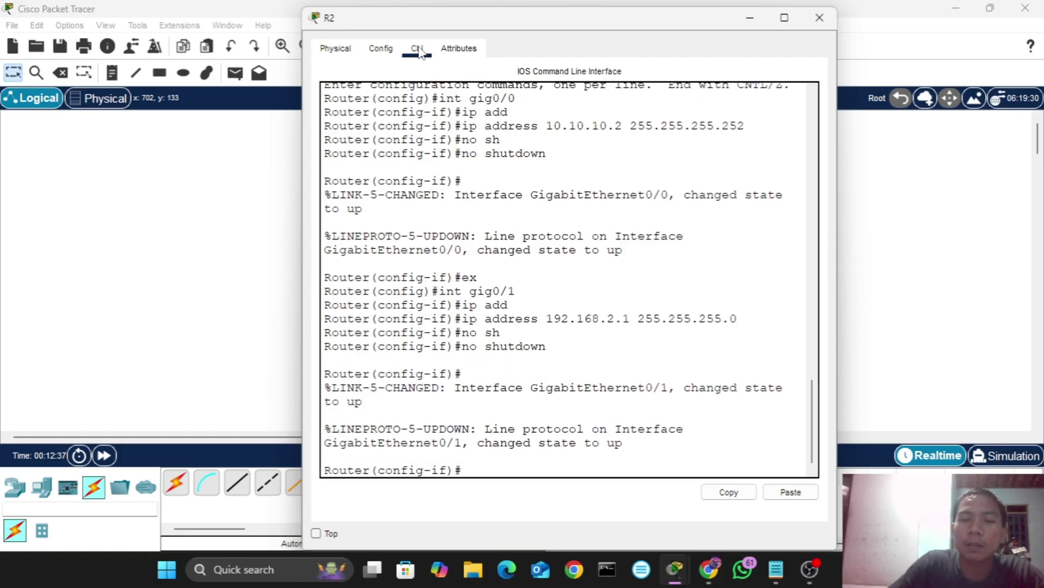
pyautogui.click(866, 220)
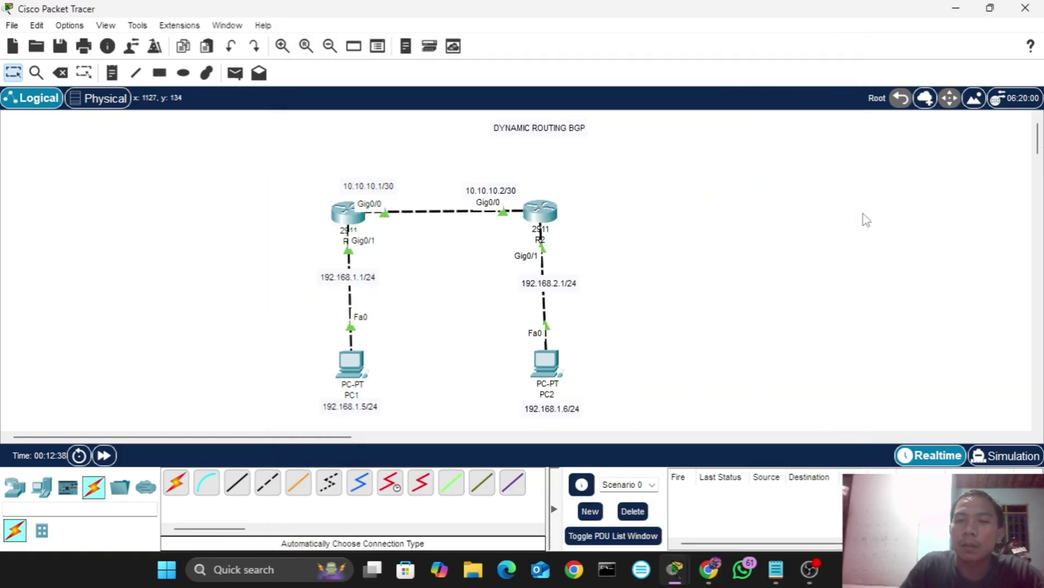
# - Change the address label under PC2 to 192.168.2.5/24
pyautogui.click(558, 412)
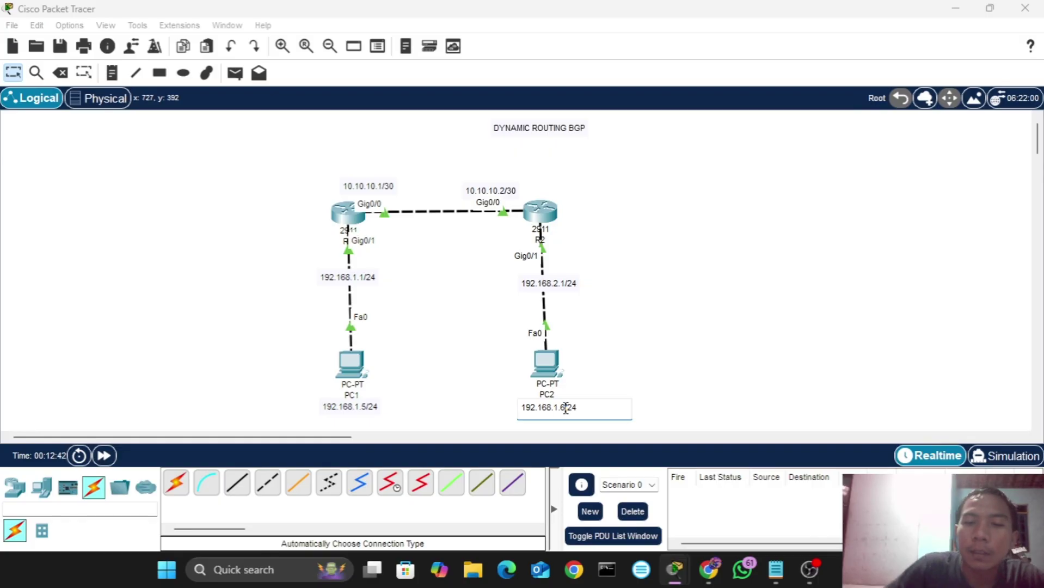
pyautogui.press('BackSpace')
pyautogui.press('BackSpace')
pyautogui.press('BackSpace')
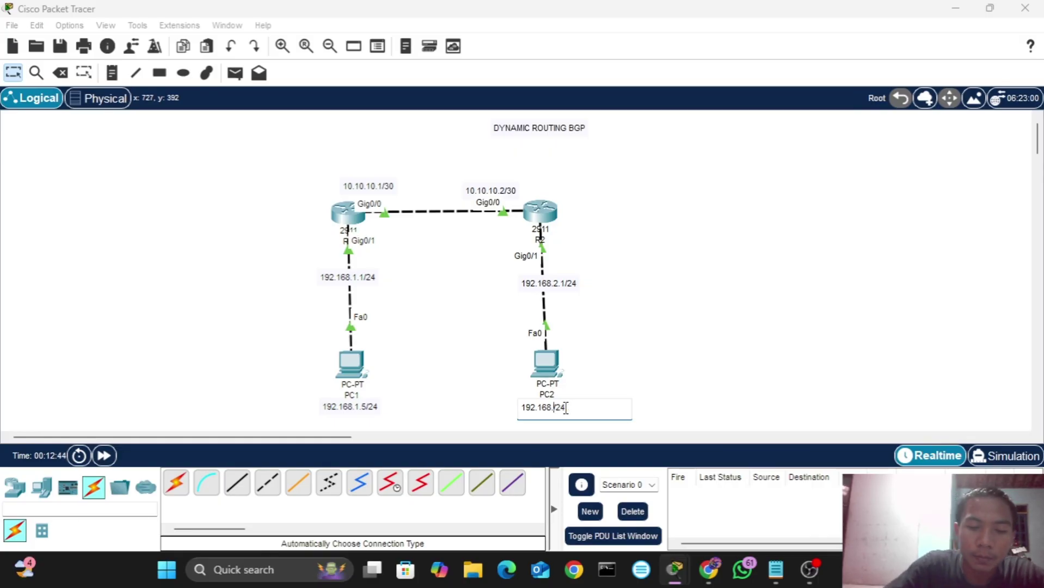
pyautogui.write('2.')
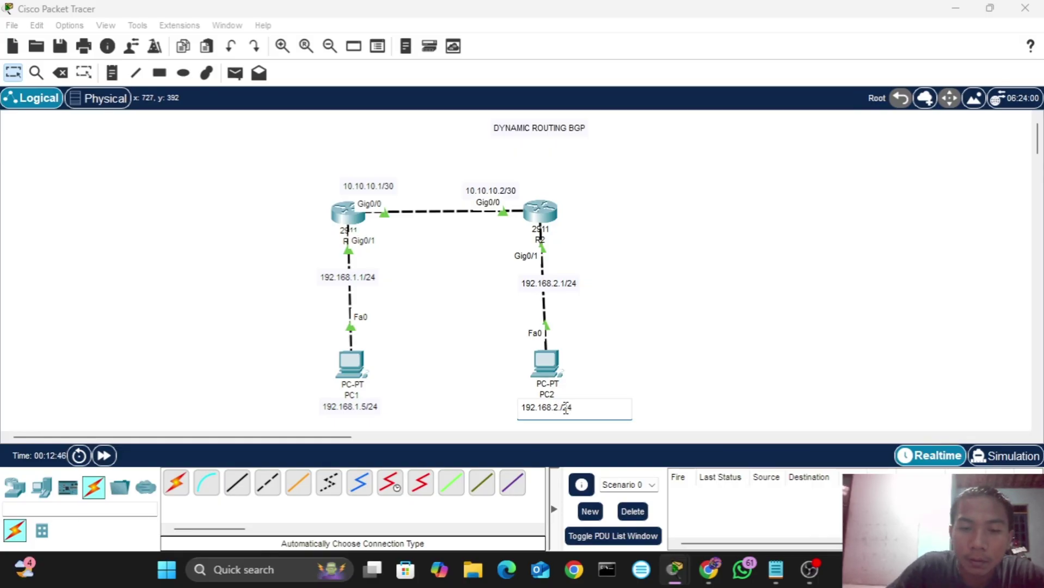
pyautogui.write('5')
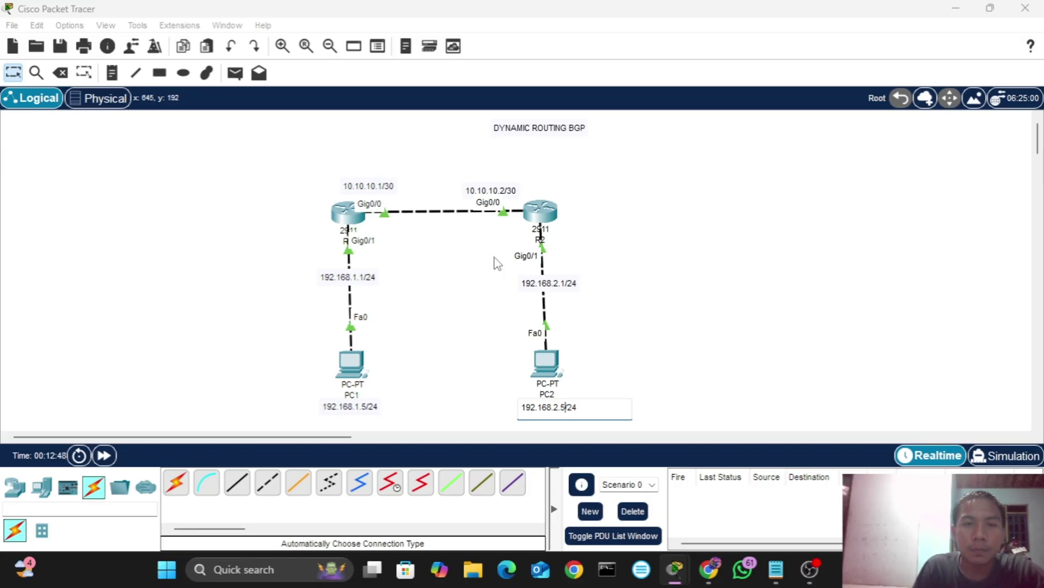
# - Add a text note reading AS 1 above R1's 10.10.10.1/30 label
pyautogui.click(111, 73)
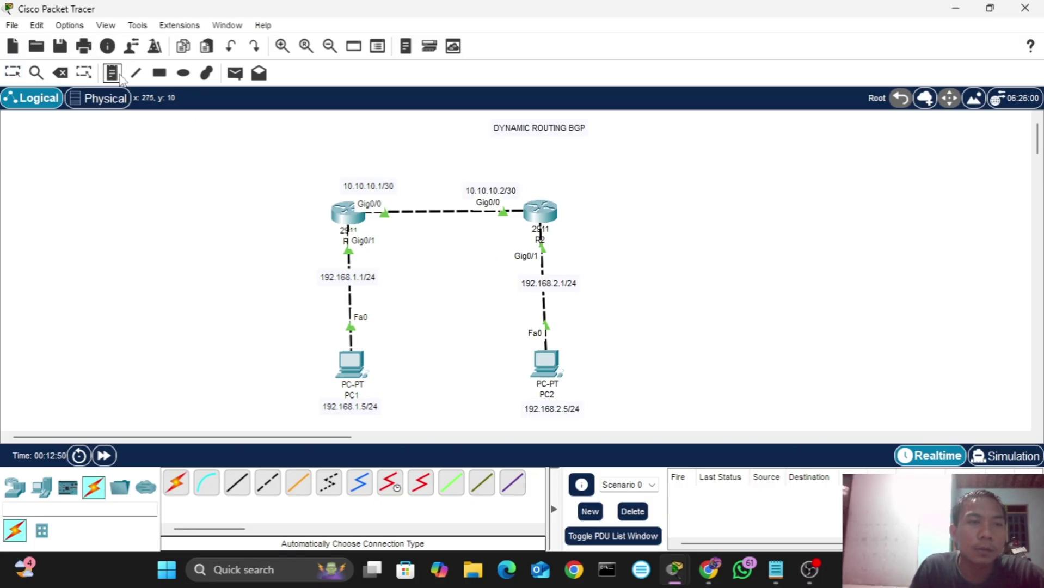
pyautogui.click(344, 159)
pyautogui.write('ASV')
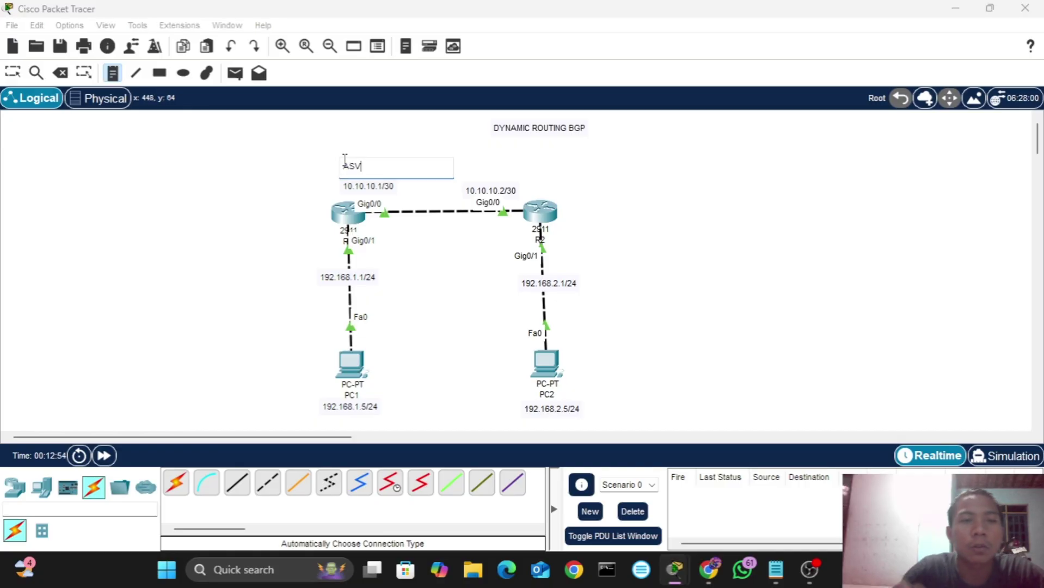
pyautogui.write(' 1')
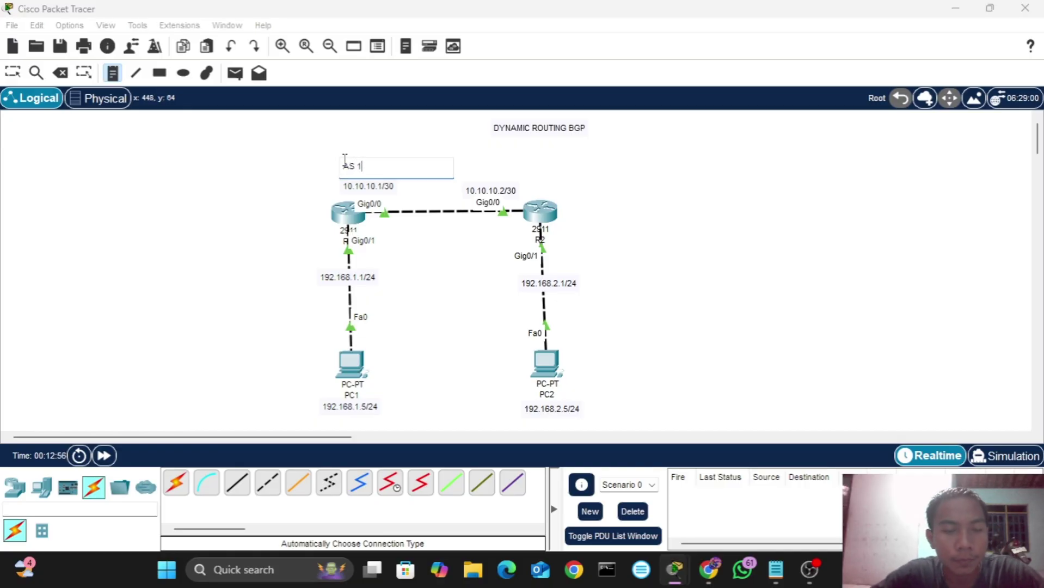
# - Add a text note reading AS 2 above router R2
pyautogui.click(520, 171)
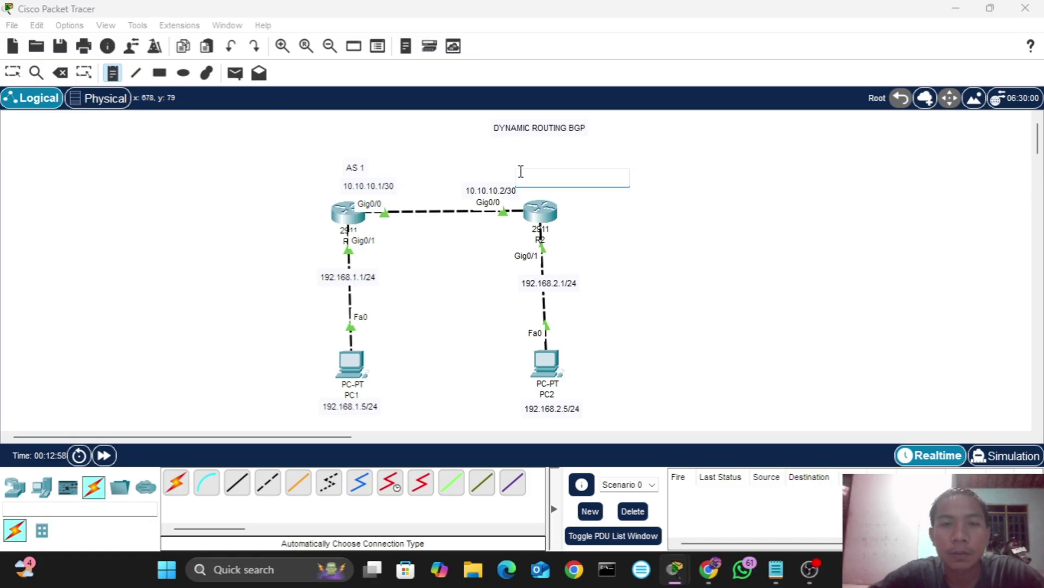
pyautogui.write('ASV')
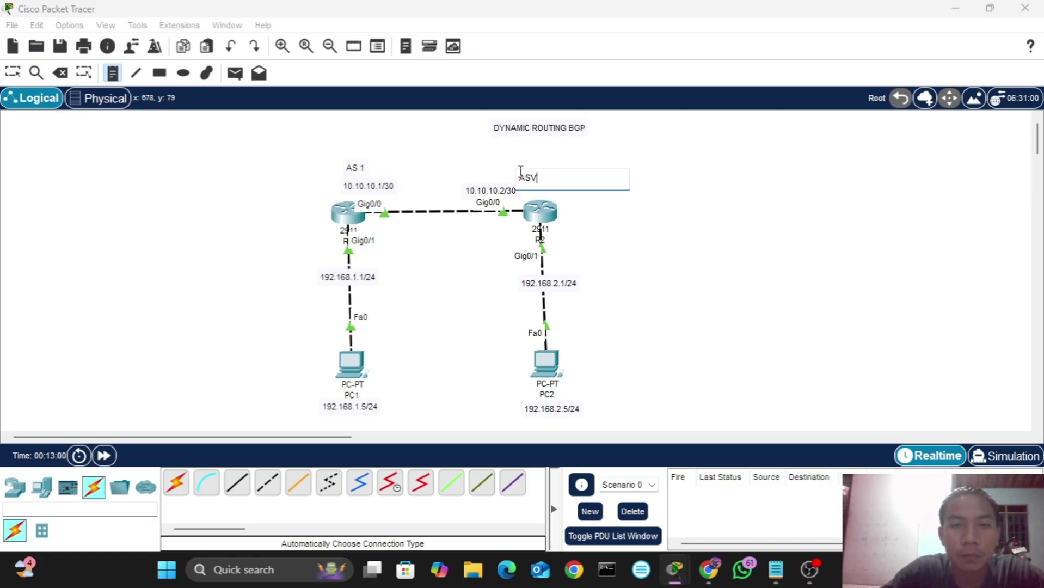
pyautogui.press('BackSpace')
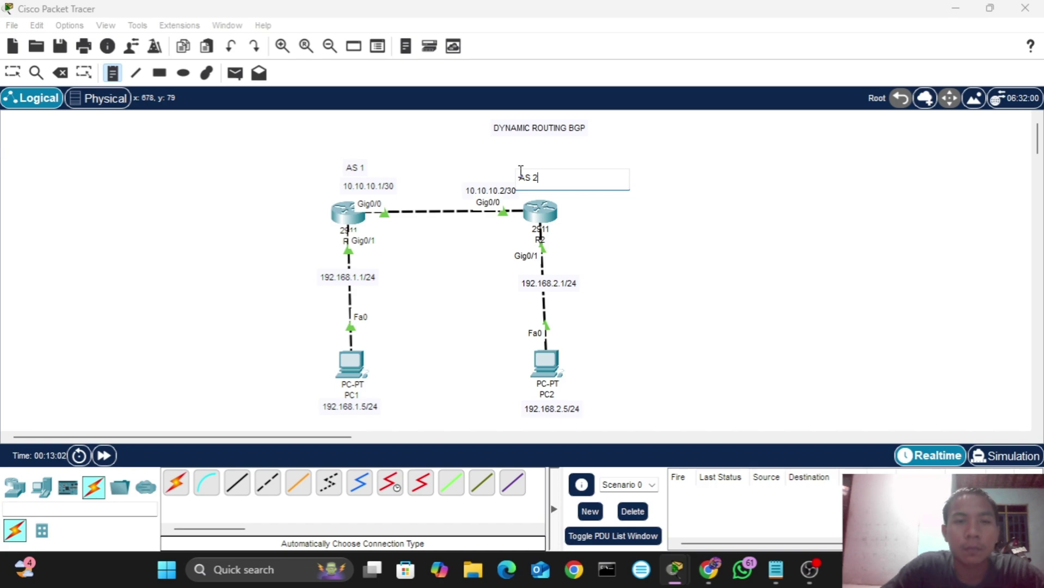
pyautogui.click(13, 73)
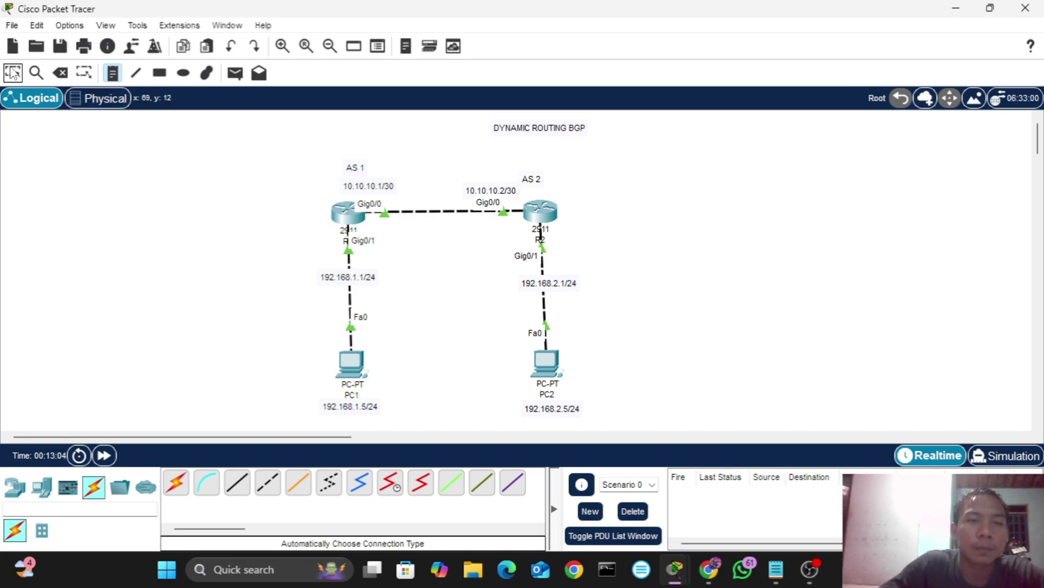
# - Reposition the AS 1 and AS 2 notes directly above R1 and R2, moving the 10.10.10.1/30 label aside toward the link
pyautogui.moveTo(359, 169); pyautogui.dragTo(353, 177)
pyautogui.moveTo(532, 183); pyautogui.dragTo(541, 183)
pyautogui.click(632, 194)
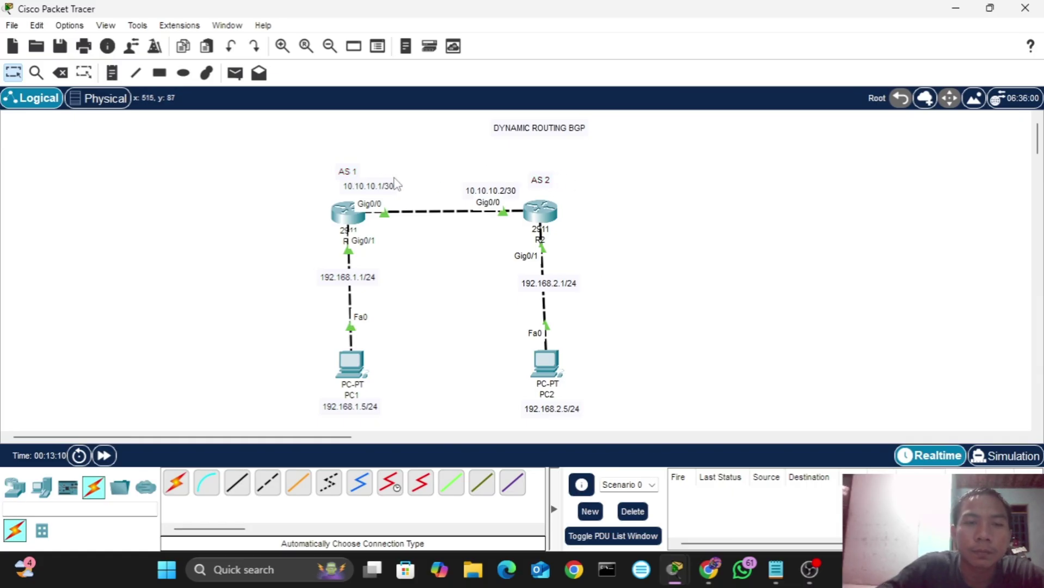
pyautogui.moveTo(390, 187); pyautogui.dragTo(411, 193)
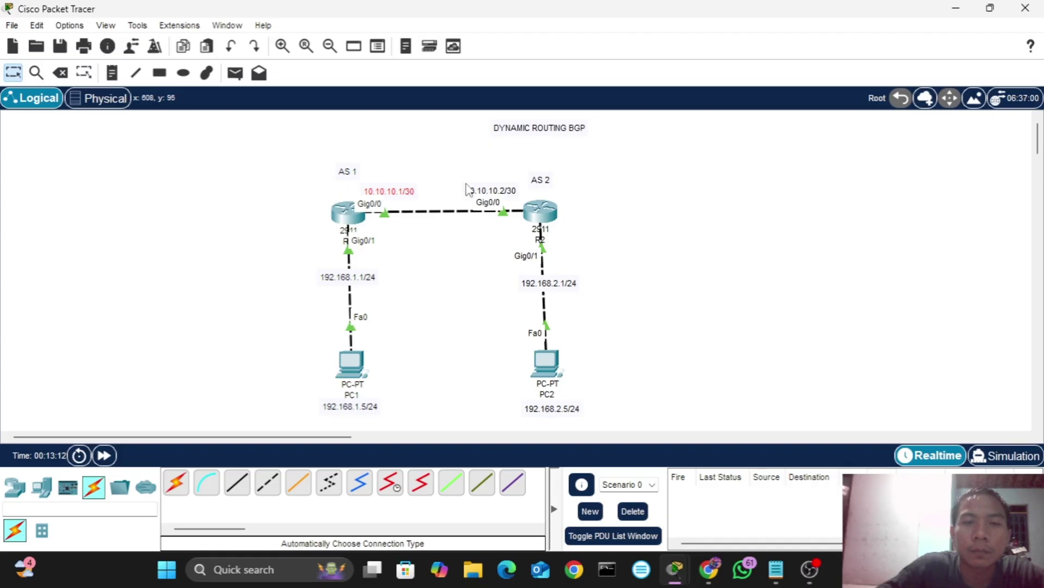
pyautogui.moveTo(348, 171); pyautogui.dragTo(345, 184)
pyautogui.moveTo(542, 181); pyautogui.dragTo(543, 188)
pyautogui.click(614, 201)
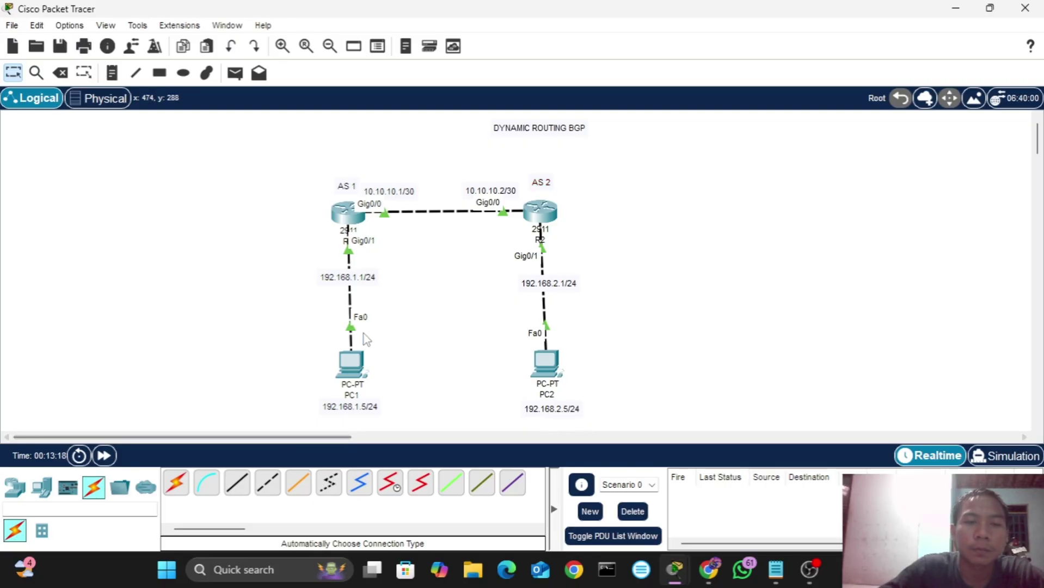
# - Assign PC1 the static IPv4 address 192.168.1.5 with subnet mask 255.255.255.0
pyautogui.click(353, 364)
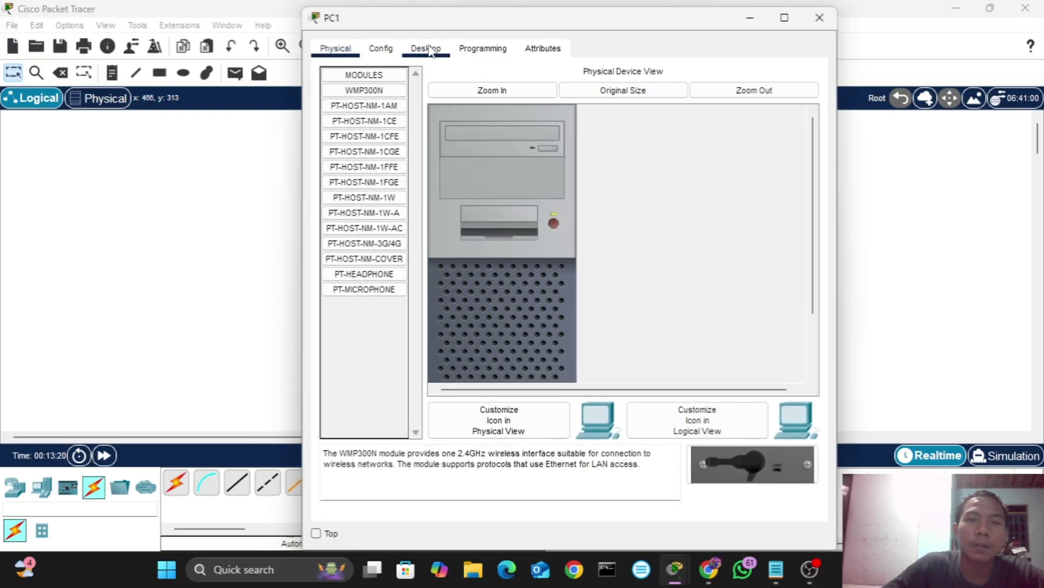
pyautogui.click(429, 50)
pyautogui.click(381, 97)
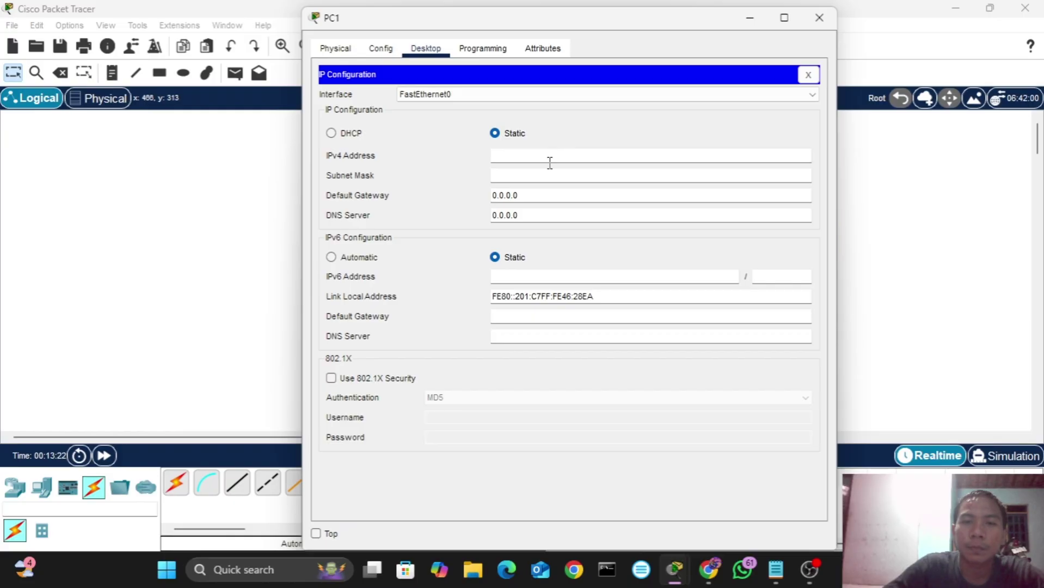
pyautogui.write('192.168')
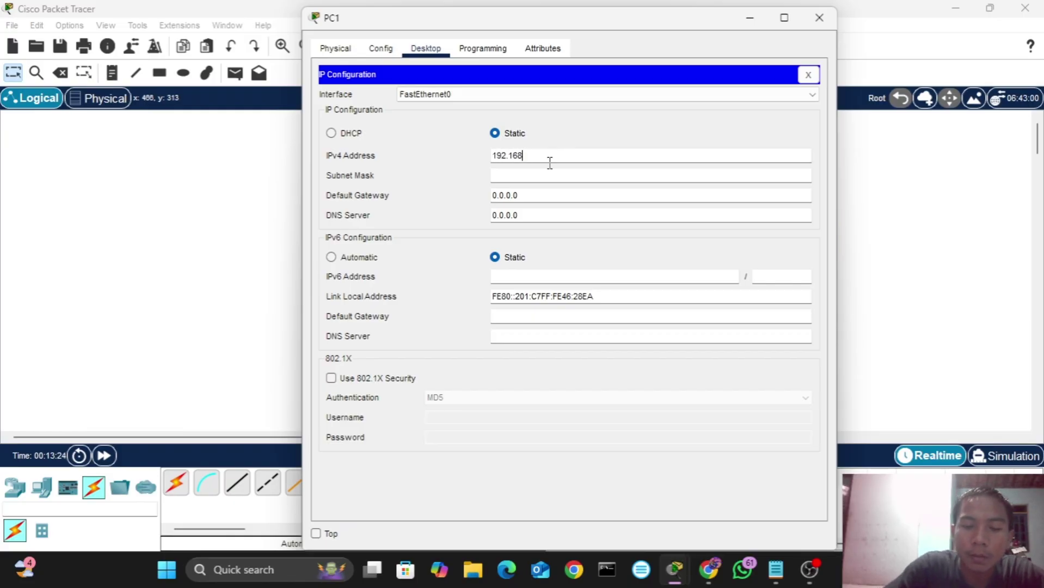
pyautogui.write('.1.')
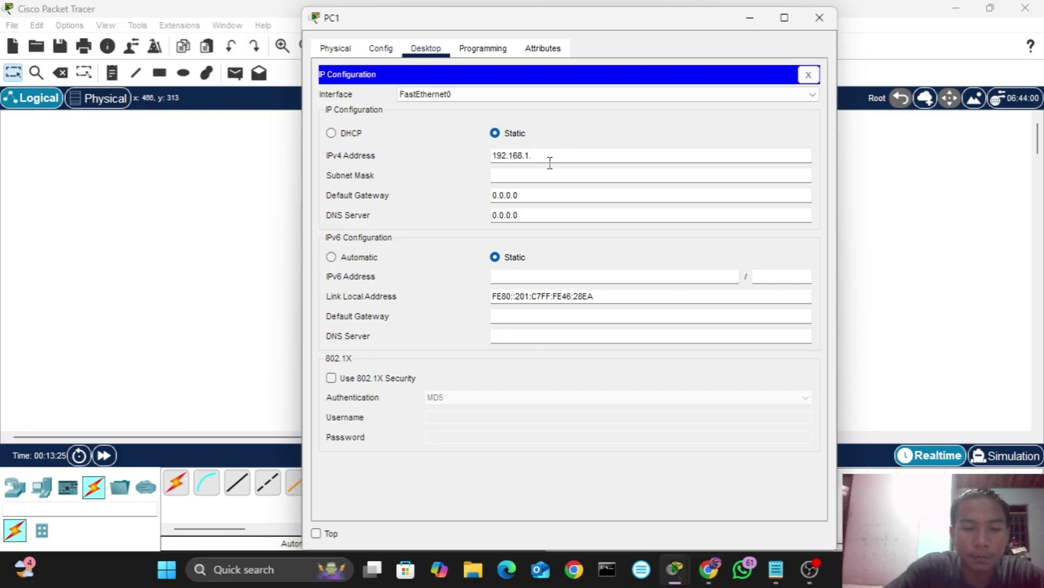
pyautogui.write('5')
pyautogui.click(550, 173)
# - Set PC1's default gateway to 192.168.1.1 and return to the topology workspace
pyautogui.click(542, 191)
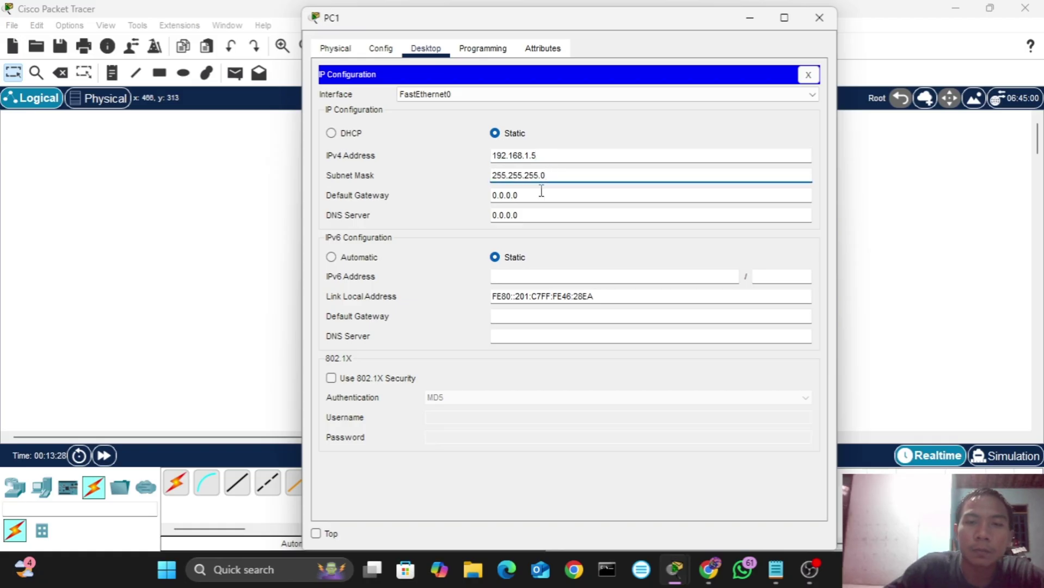
pyautogui.press('BackSpace')
pyautogui.press('BackSpace')
pyautogui.press('BackSpace')
pyautogui.press('BackSpace')
pyautogui.press('BackSpace')
pyautogui.press('BackSpace')
pyautogui.press('BackSpace')
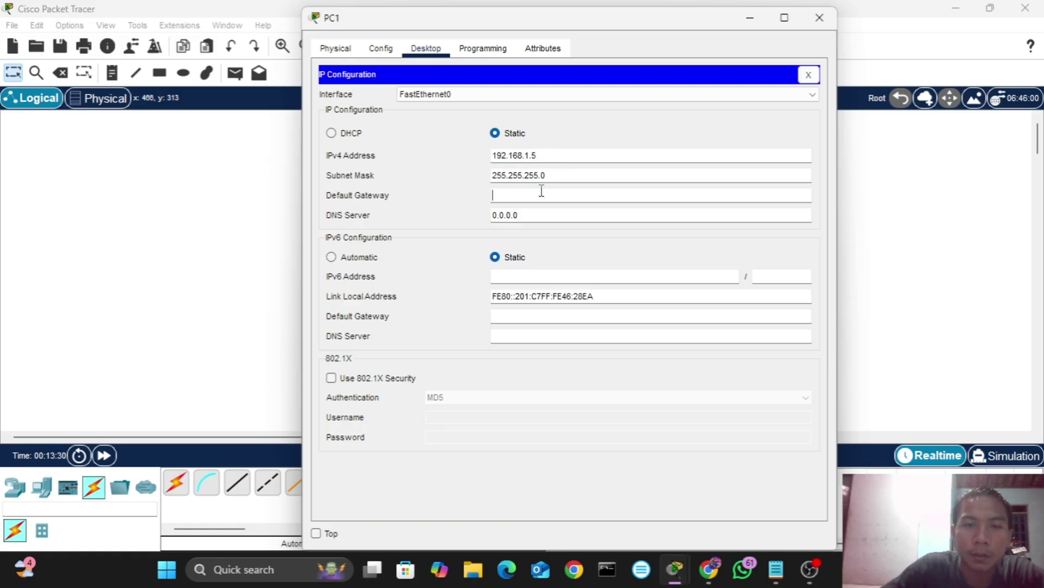
pyautogui.write('192')
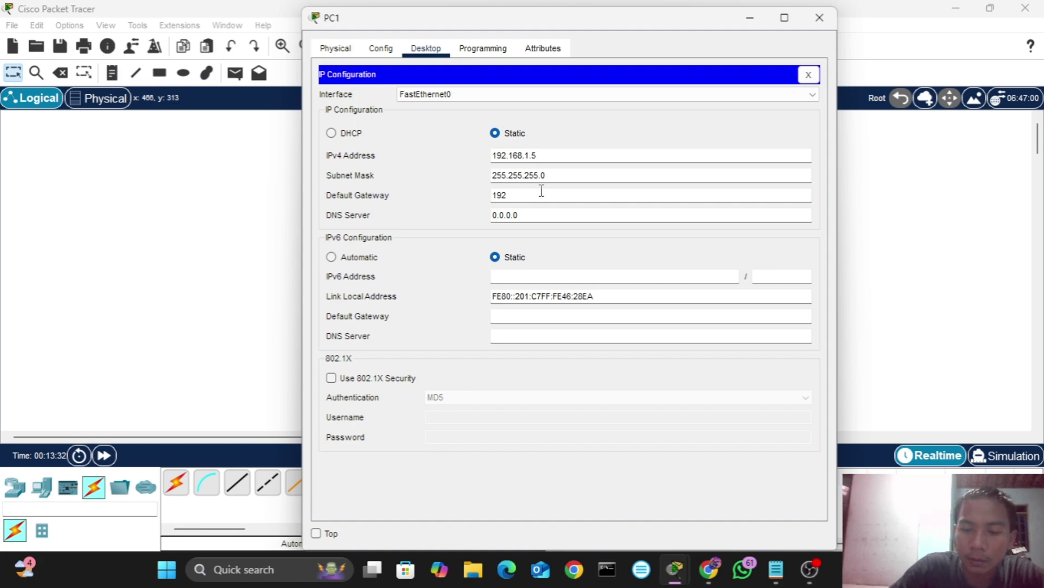
pyautogui.write('.168.1.1')
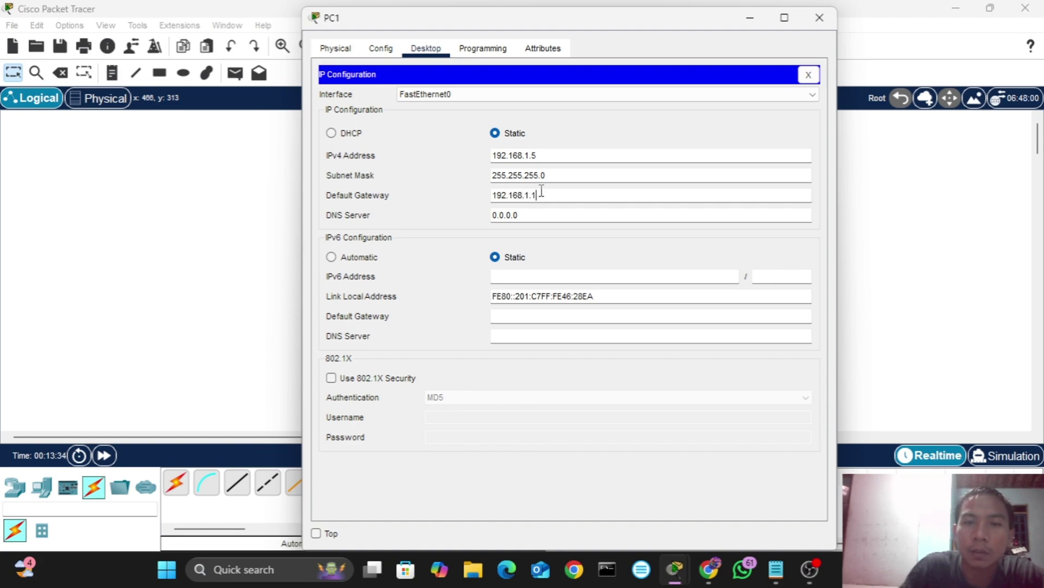
pyautogui.click(873, 272)
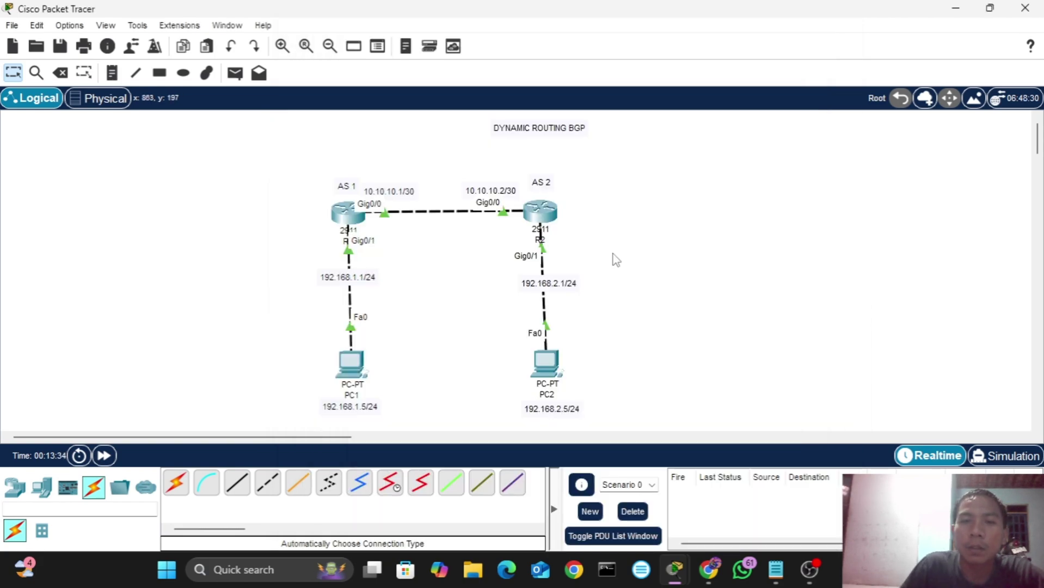
# - Assign PC2 the static IPv4 address 192.168.2.5 with subnet mask 255.255.255.0
pyautogui.click(556, 357)
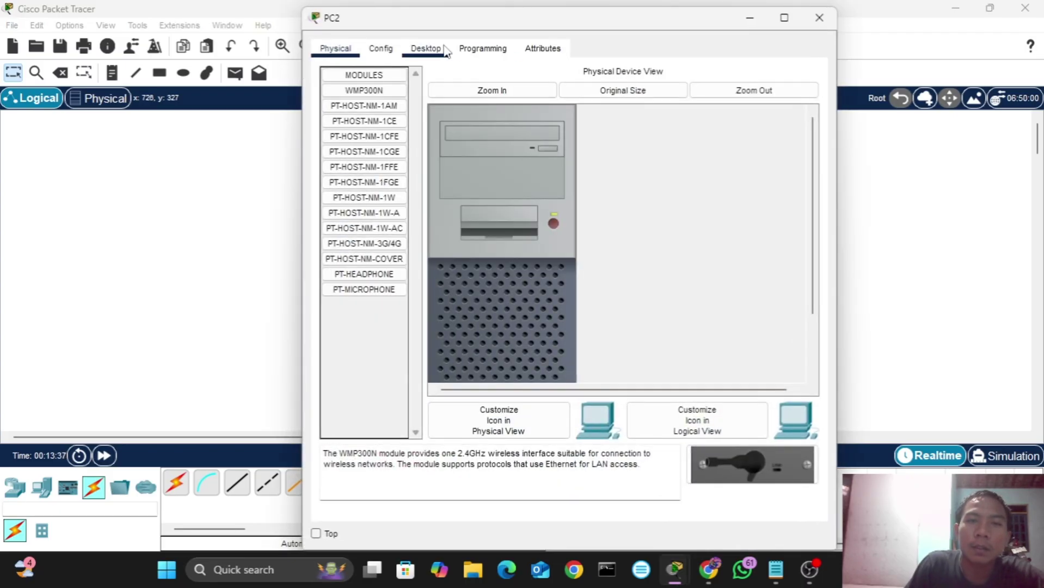
pyautogui.click(444, 49)
pyautogui.click(347, 109)
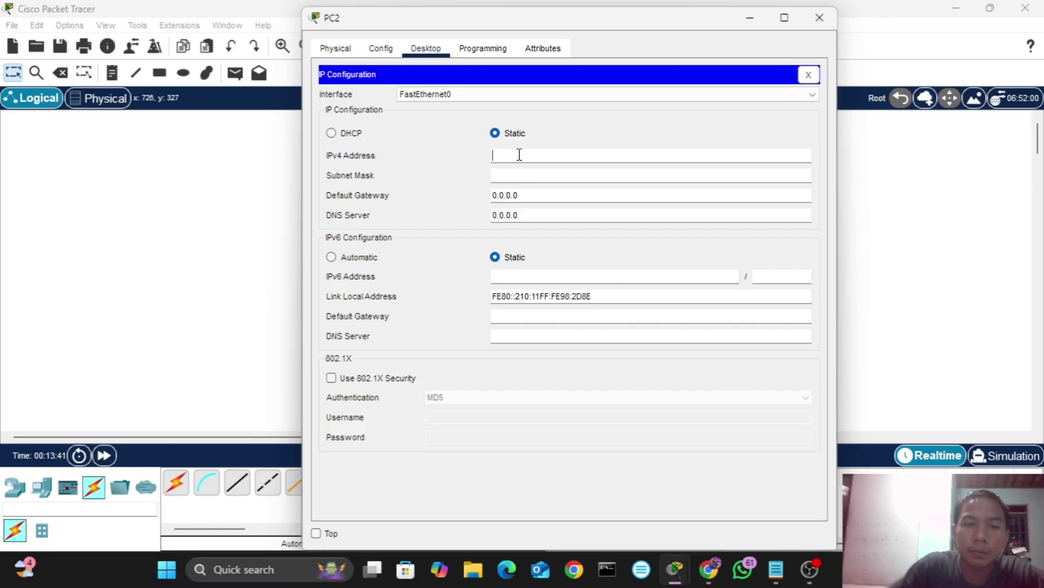
pyautogui.write('192.168')
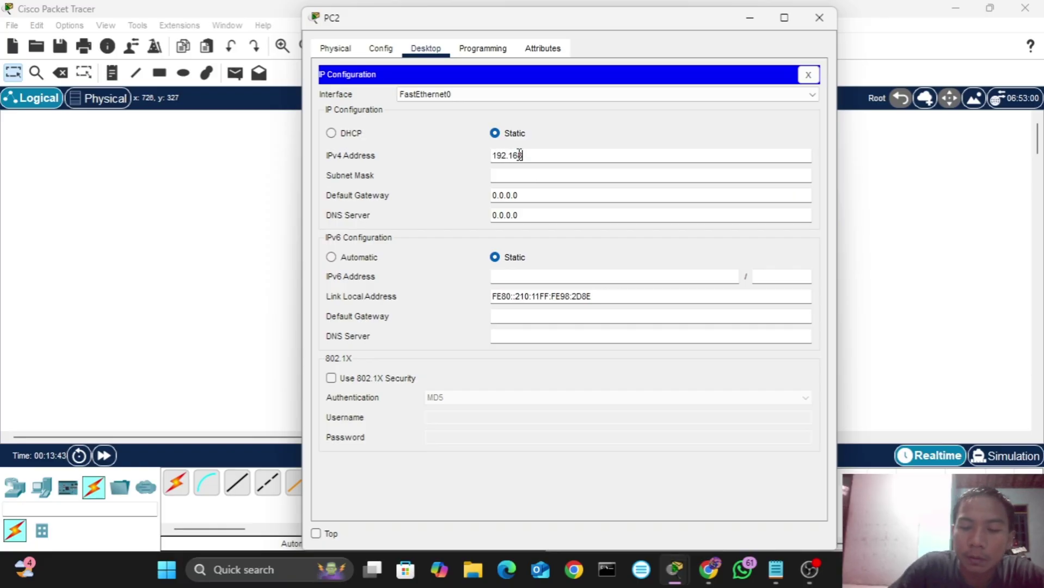
pyautogui.write('.2.')
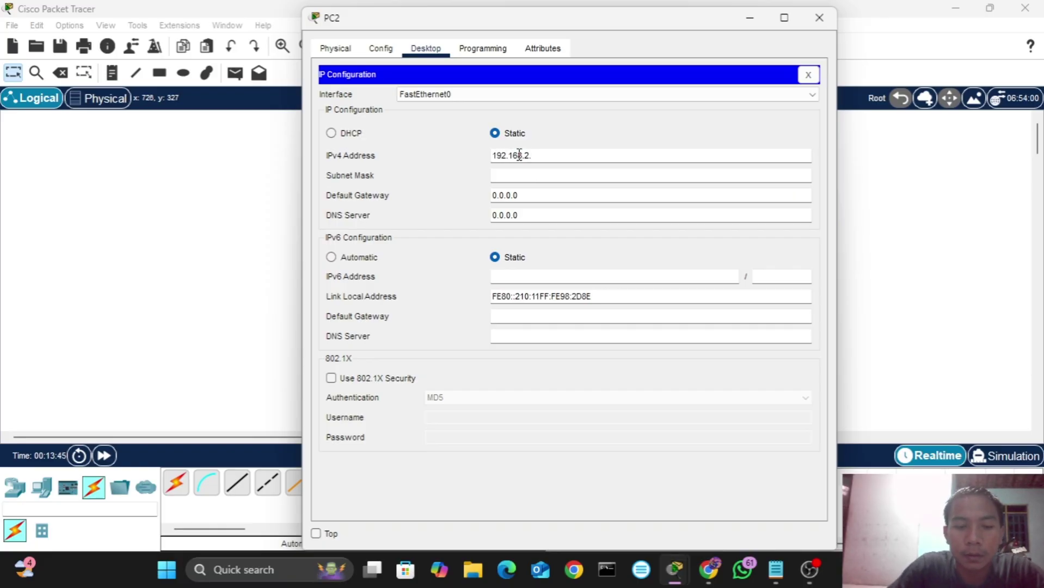
pyautogui.write('5')
pyautogui.click(529, 175)
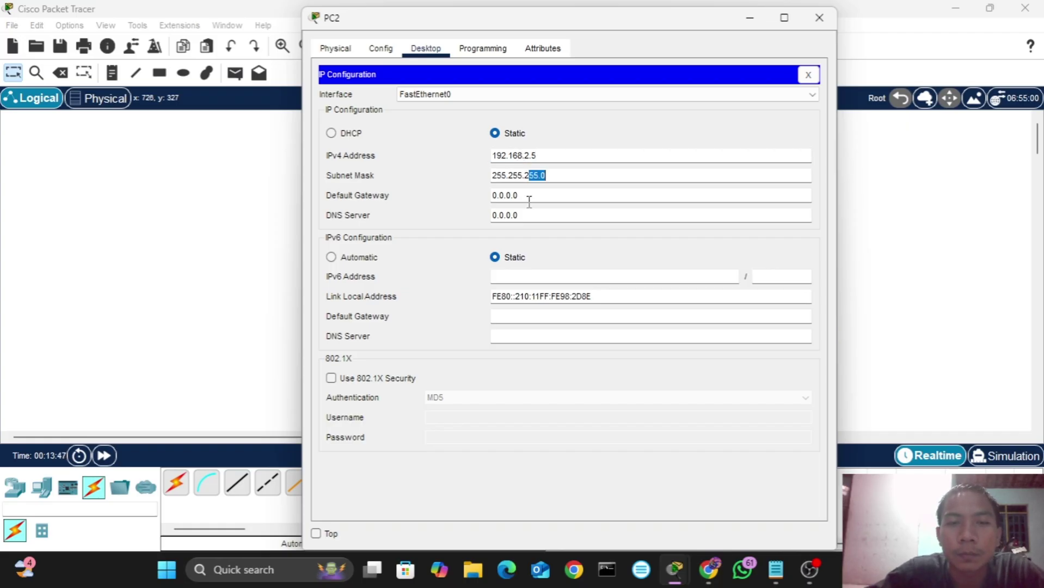
# - Set PC2's default gateway to 192.168.2.1 and return to the topology workspace
pyautogui.click(530, 198)
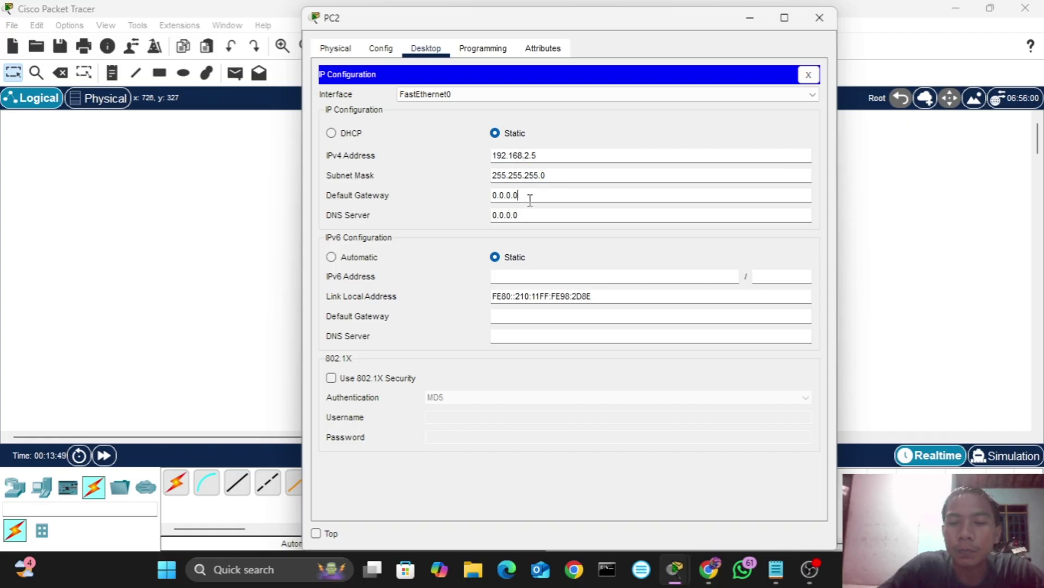
pyautogui.press('BackSpace')
pyautogui.press('BackSpace')
pyautogui.press('BackSpace')
pyautogui.press('BackSpace')
pyautogui.press('BackSpace')
pyautogui.press('BackSpace')
pyautogui.press('BackSpace')
pyautogui.write('1')
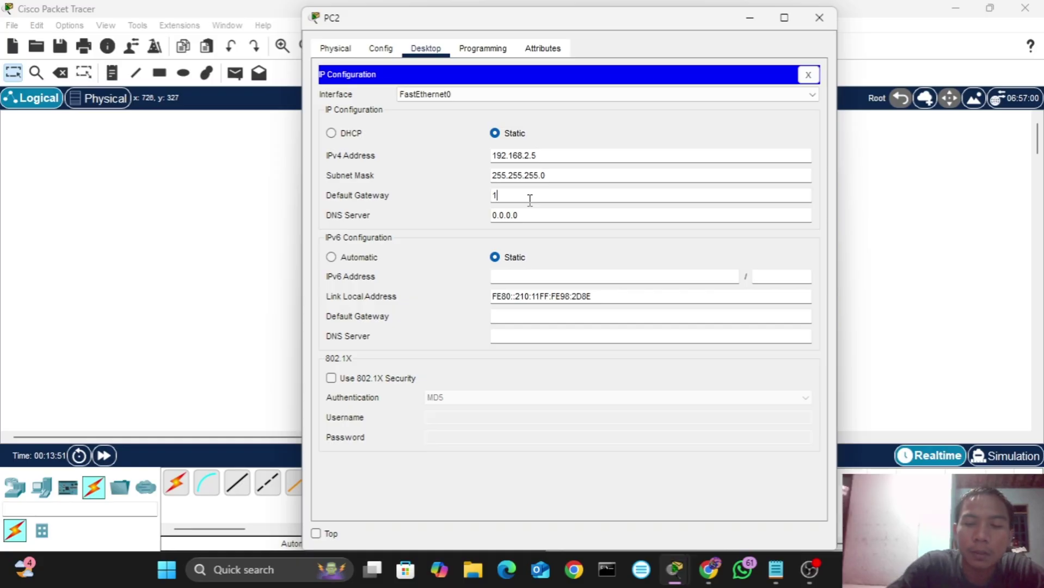
pyautogui.write('92.168')
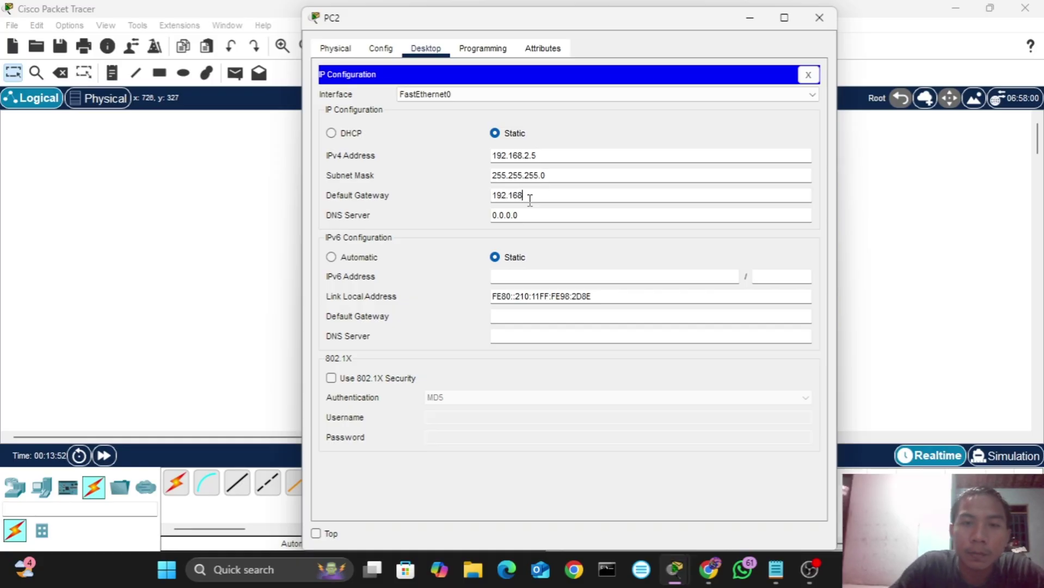
pyautogui.write('.2.1')
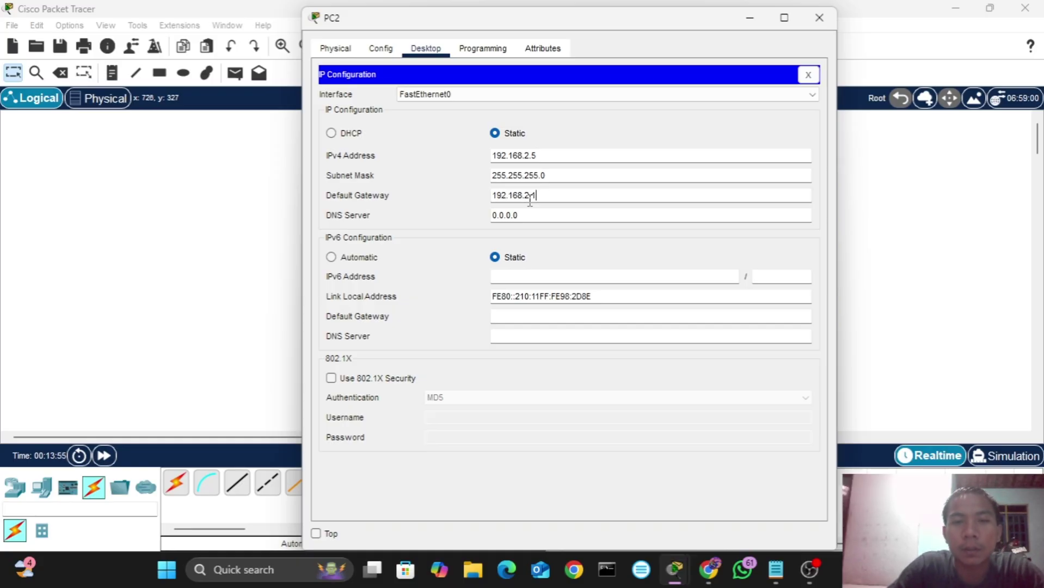
pyautogui.click(877, 275)
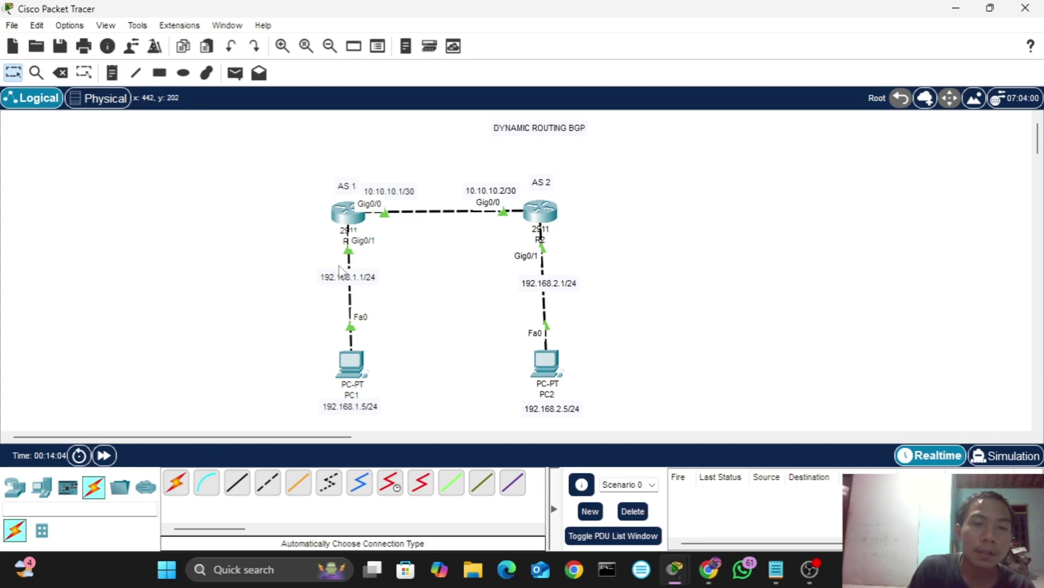
# - Leave interface configuration on R1 and start its BGP process with router bgp 1
pyautogui.click(347, 228)
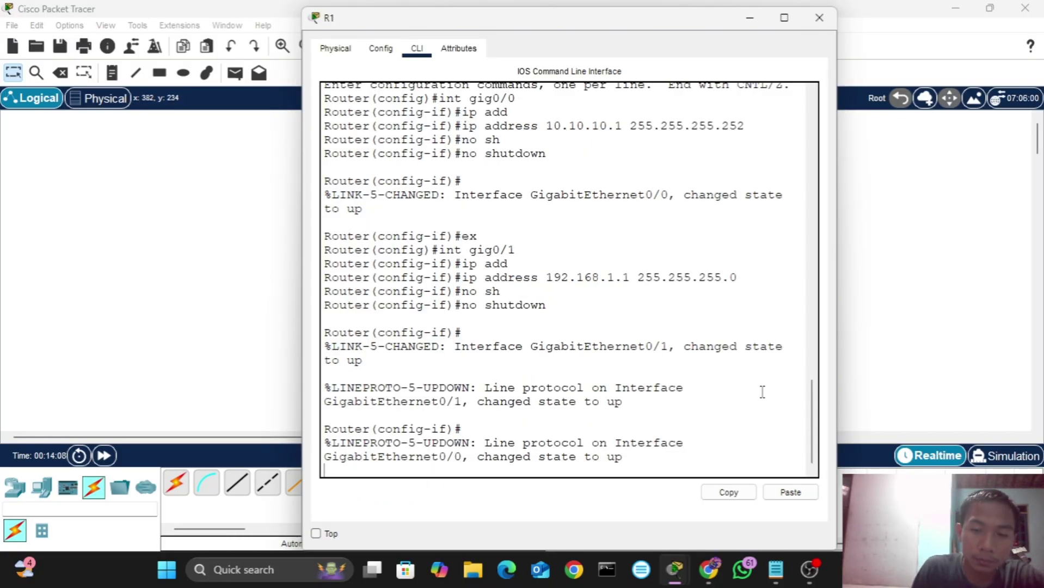
pyautogui.write('ex')
pyautogui.press('Return')
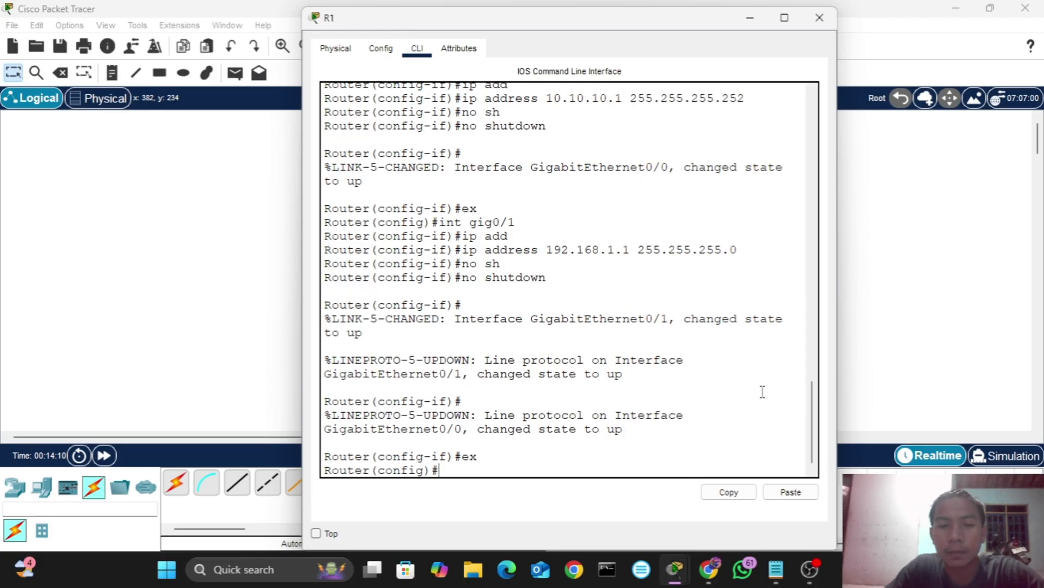
pyautogui.write('rout')
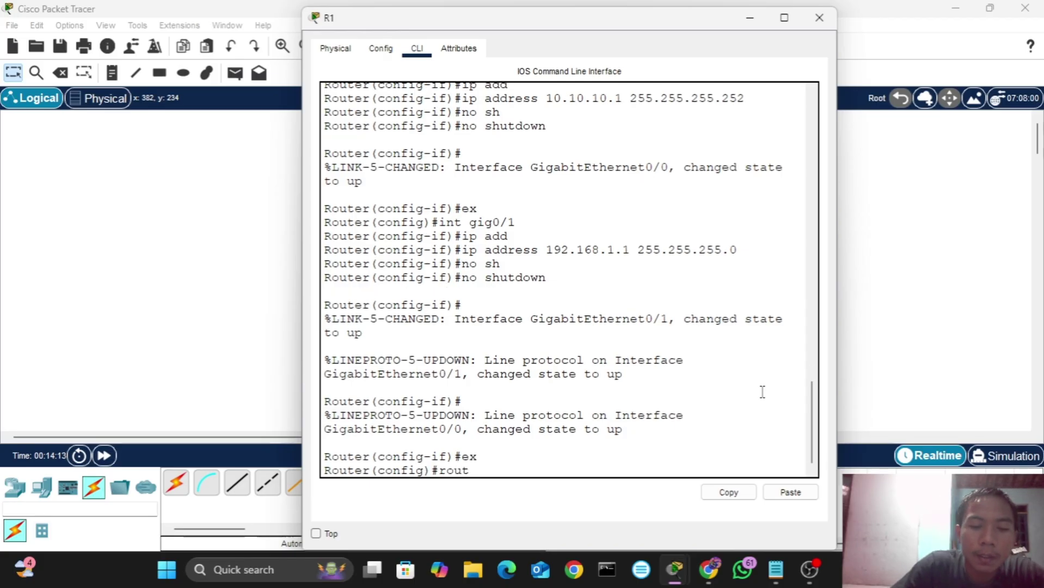
pyautogui.write('er bg')
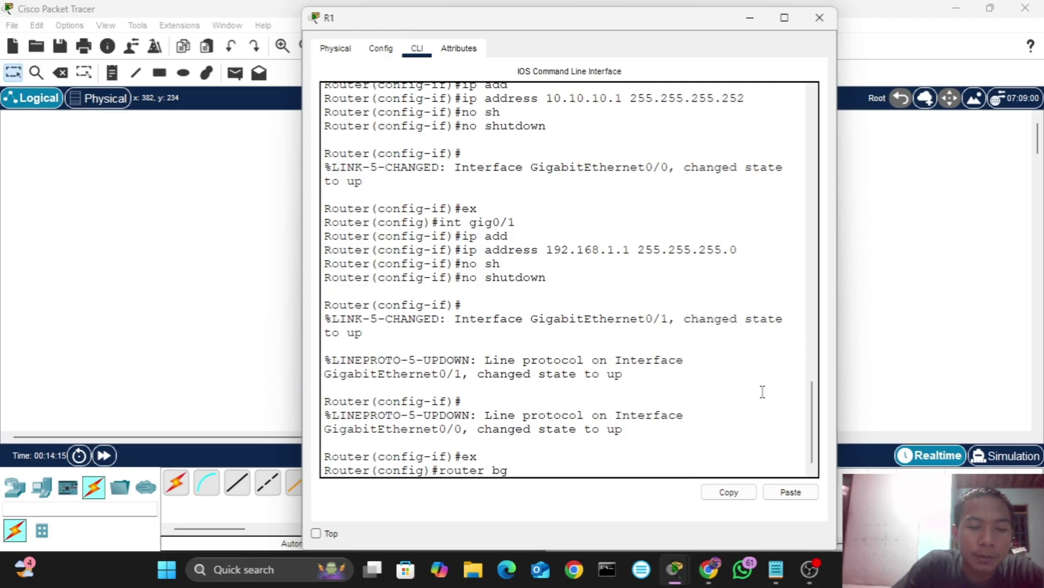
pyautogui.press('Tab')
pyautogui.write('?')
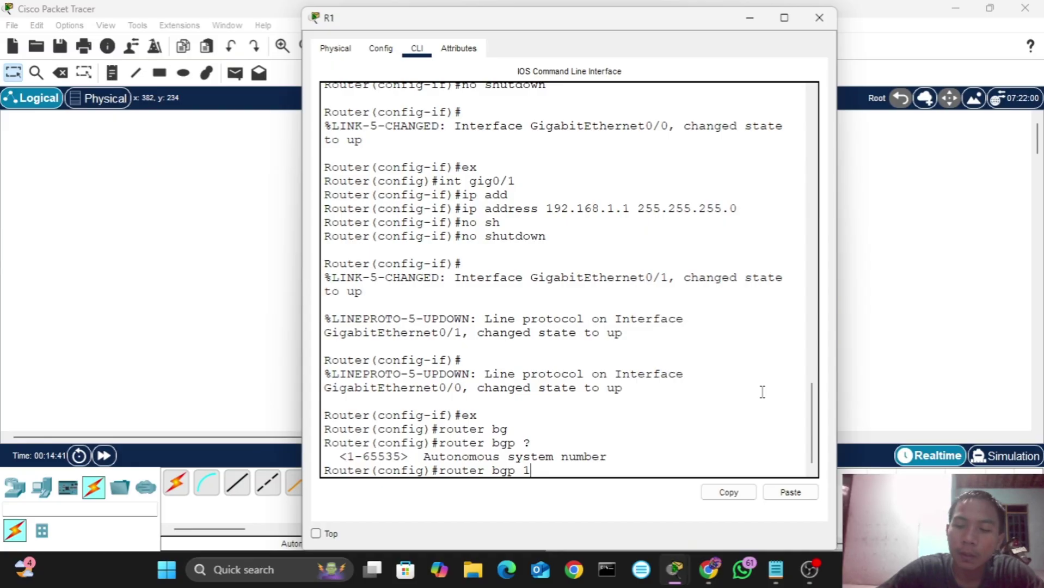
pyautogui.press('Return')
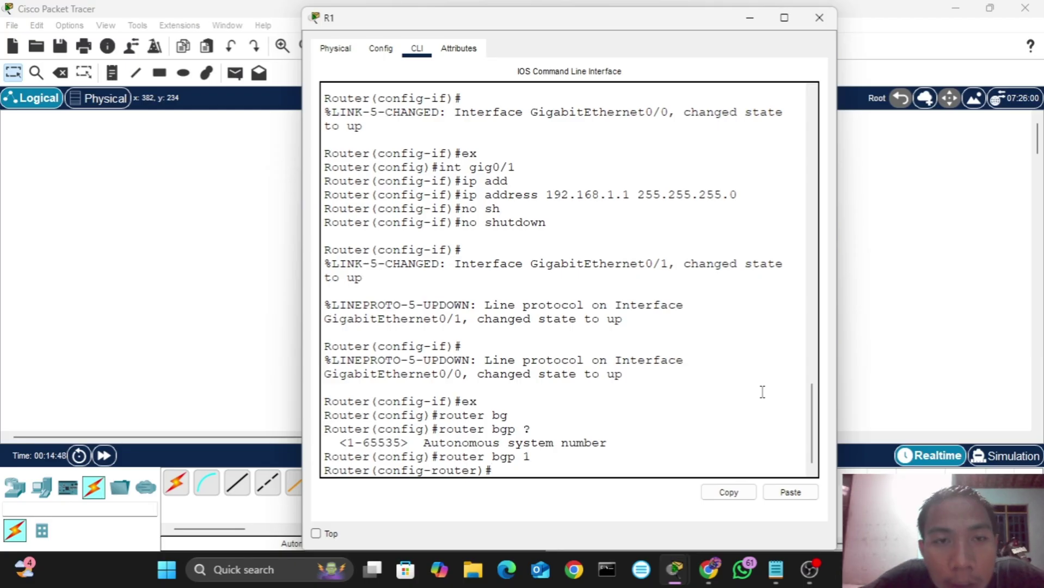
pyautogui.write('net')
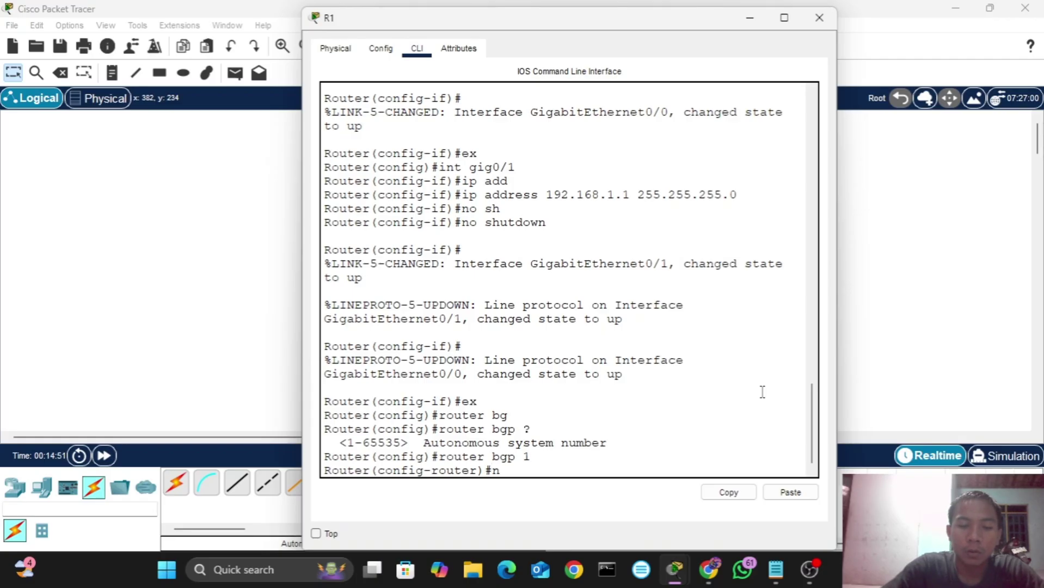
pyautogui.press('Tab')
pyautogui.press('BackSpace')
pyautogui.press('BackSpace')
pyautogui.press('BackSpace')
pyautogui.press('BackSpace')
pyautogui.press('BackSpace')
pyautogui.press('BackSpace')
pyautogui.press('BackSpace')
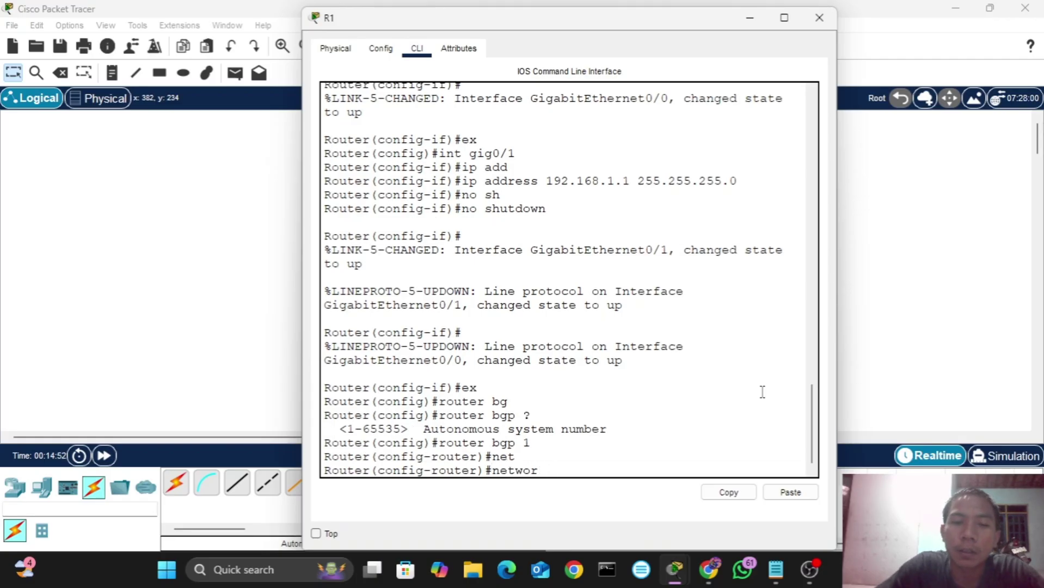
pyautogui.press('BackSpace')
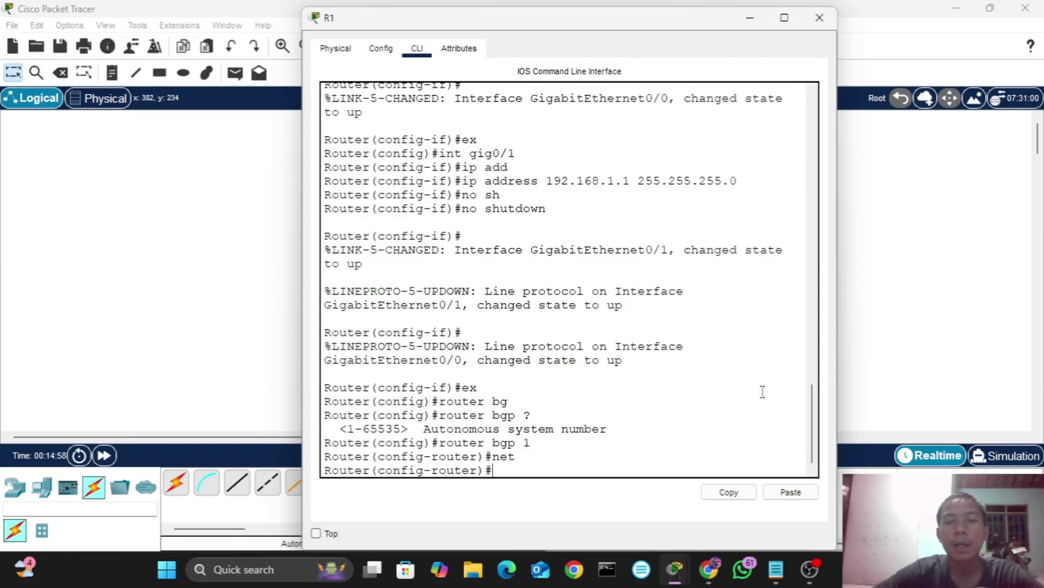
# - Begin a BGP neighbor entry for 10.10.10.2 on R1 and list the options available for it
pyautogui.click(751, 20)
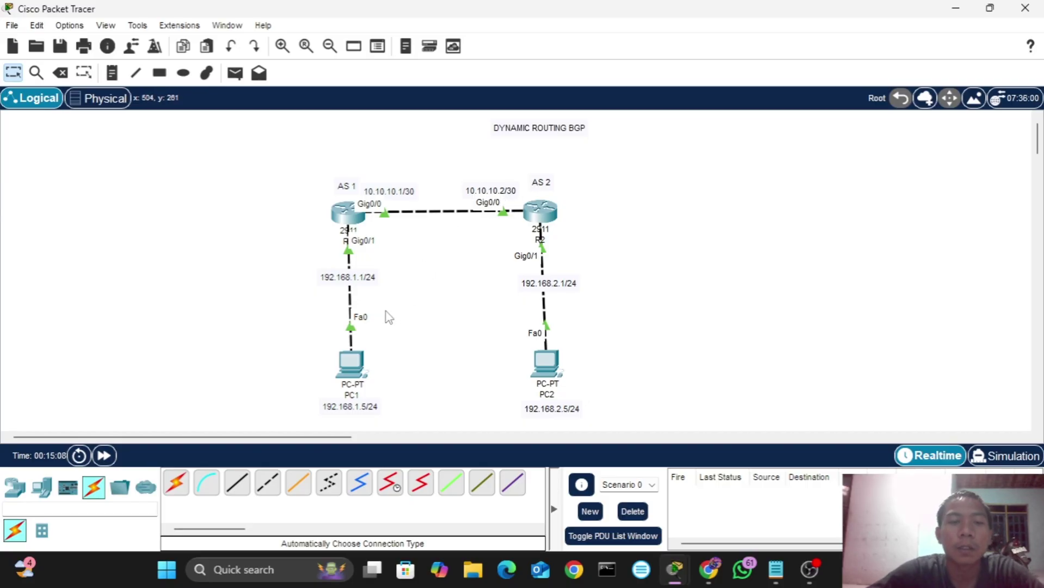
pyautogui.click(348, 214)
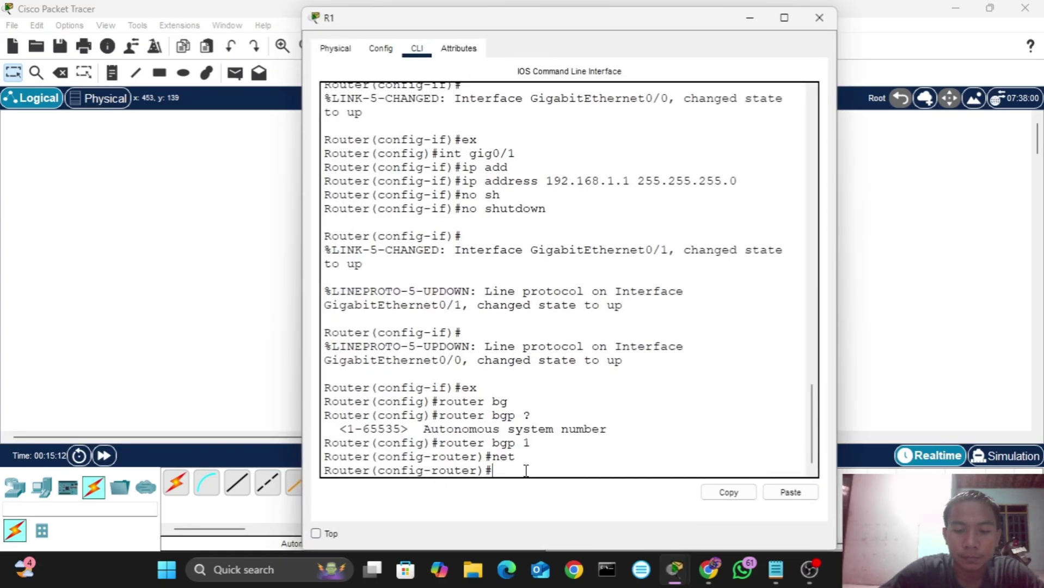
pyautogui.write('neig')
pyautogui.press('Tab')
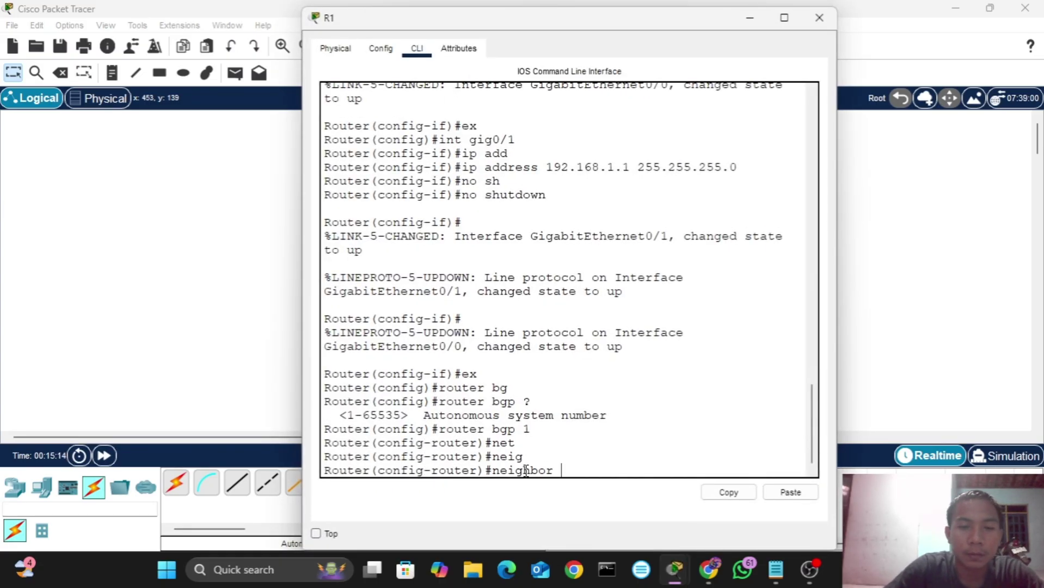
pyautogui.write('10')
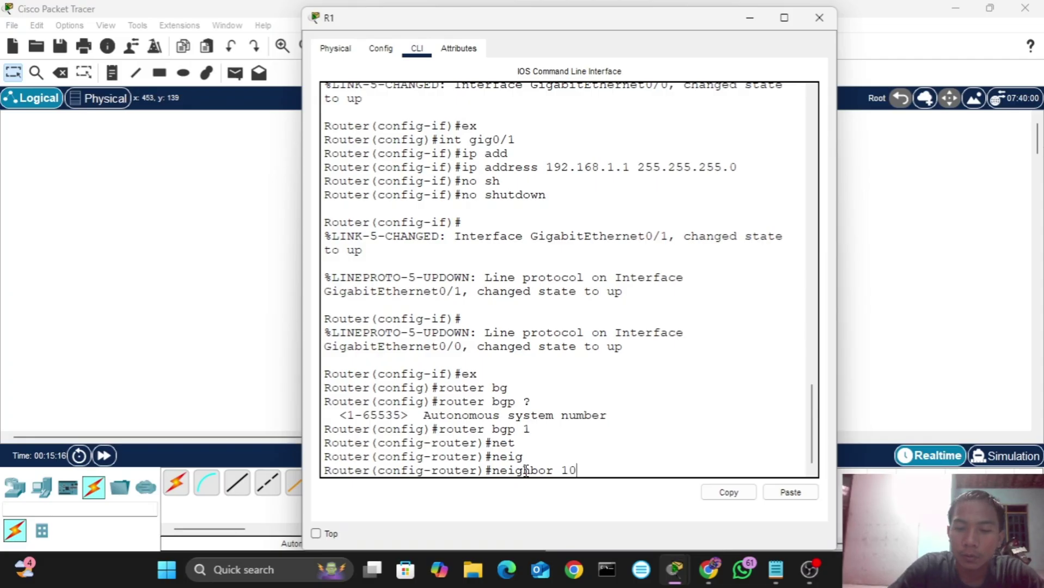
pyautogui.write('.10.10.')
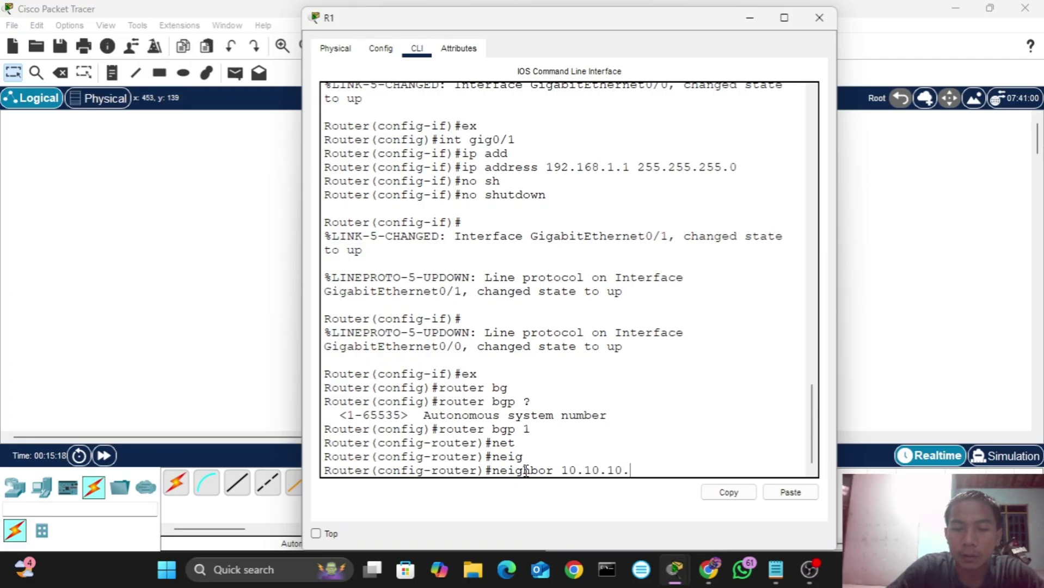
pyautogui.write('2')
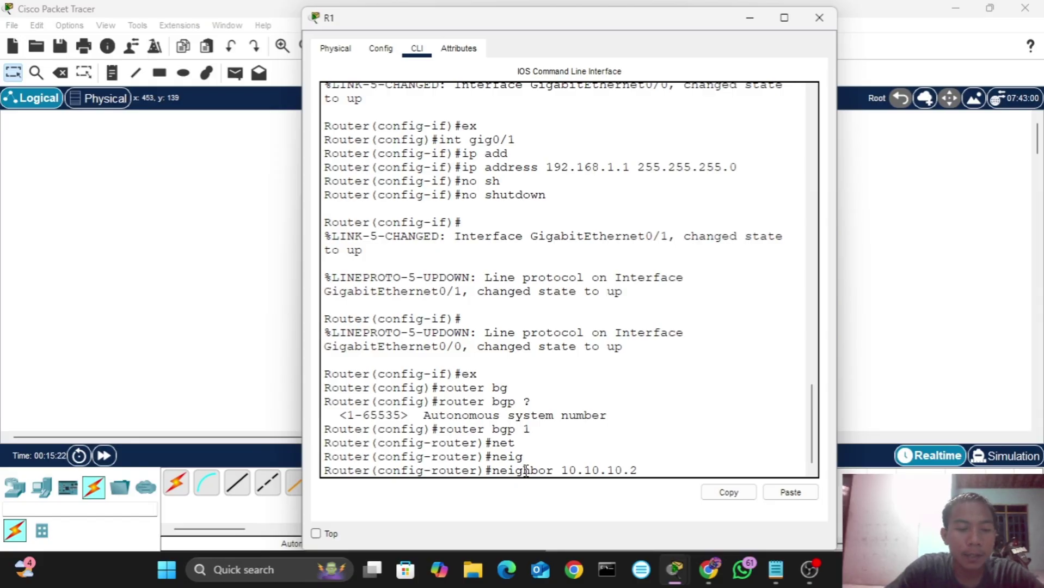
pyautogui.write(' ?')
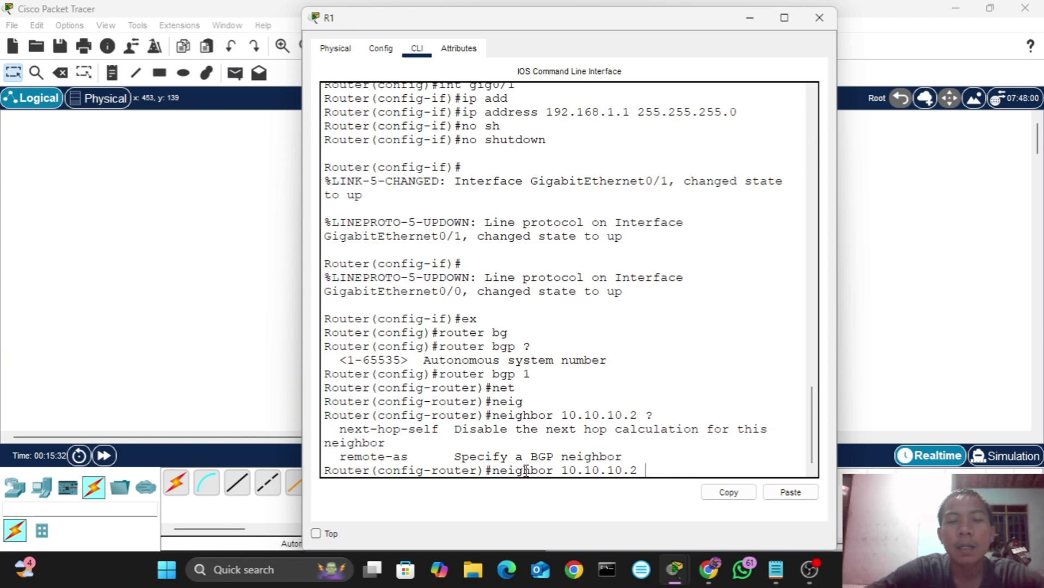
# - Complete R1's BGP neighbor command for 10.10.10.2 with remote-as 2, matching R2's AS number in the topology
pyautogui.write('re')
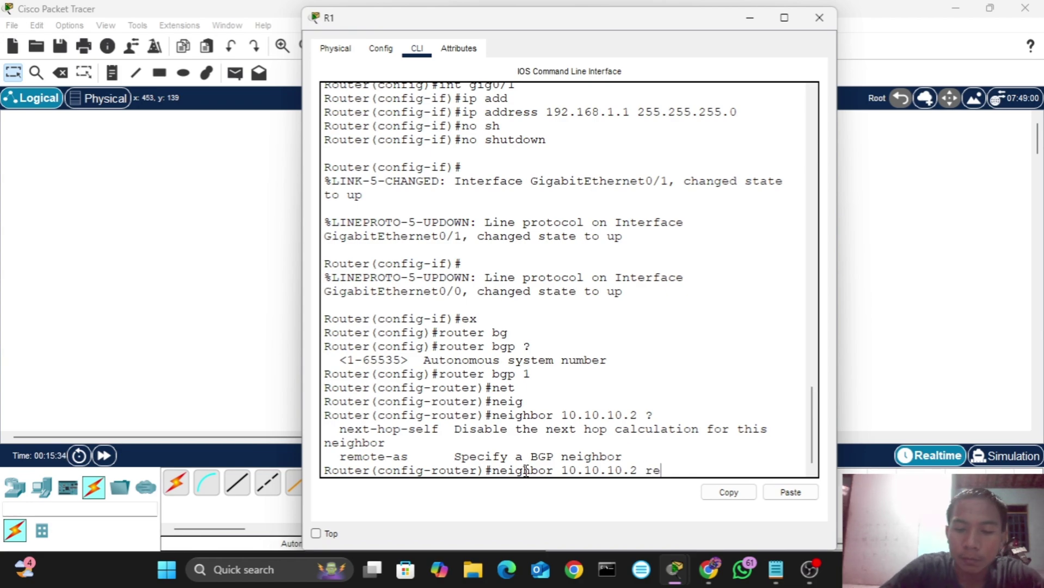
pyautogui.write('mo')
pyautogui.press('Tab')
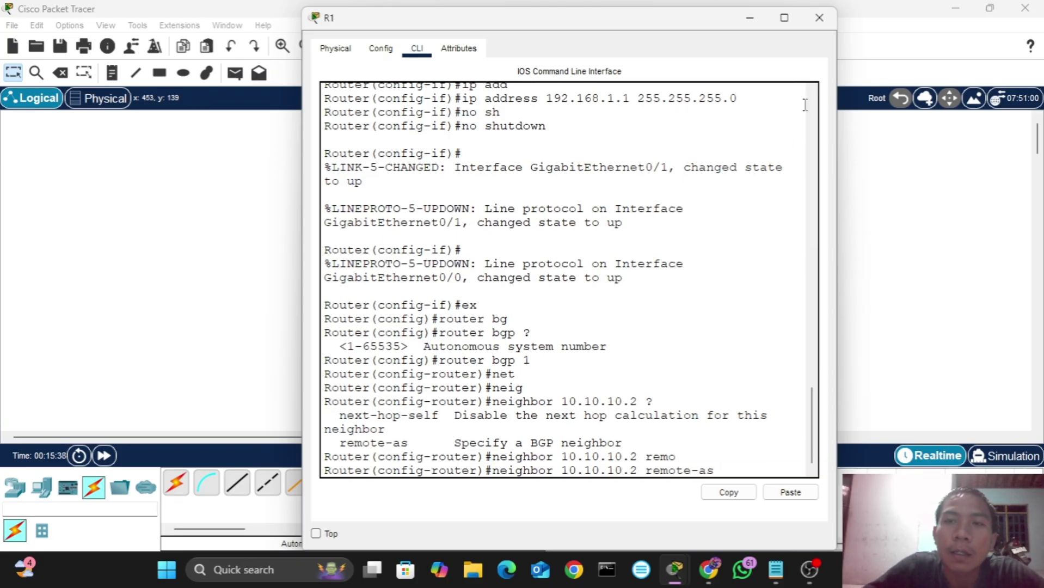
pyautogui.click(750, 18)
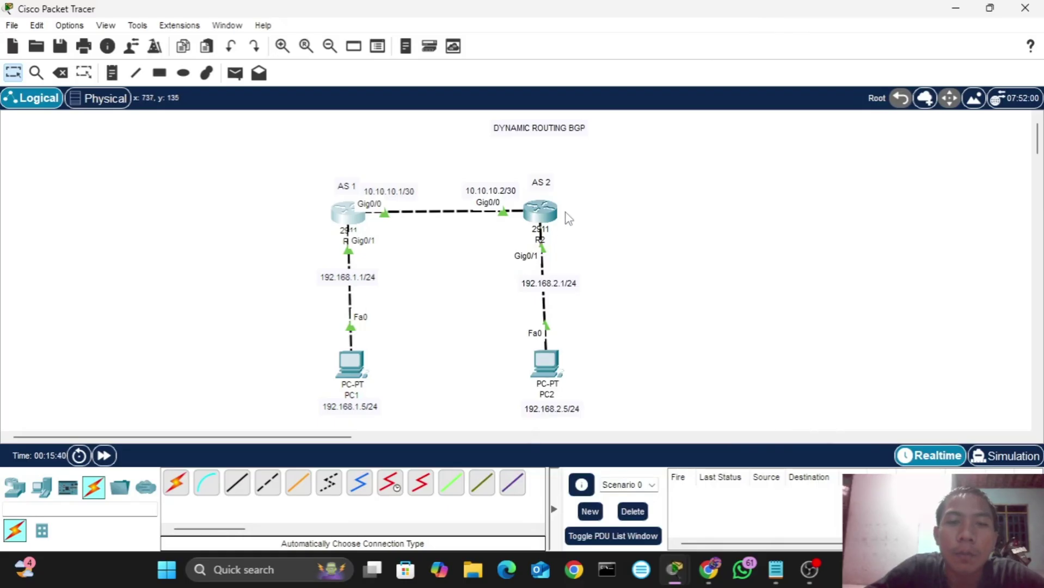
pyautogui.click(351, 217)
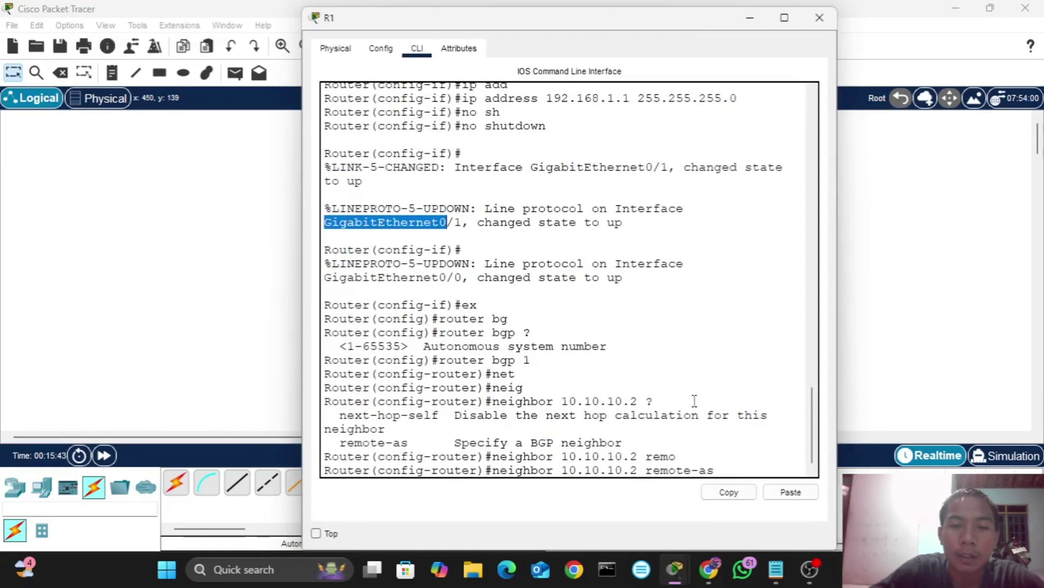
pyautogui.click(731, 470)
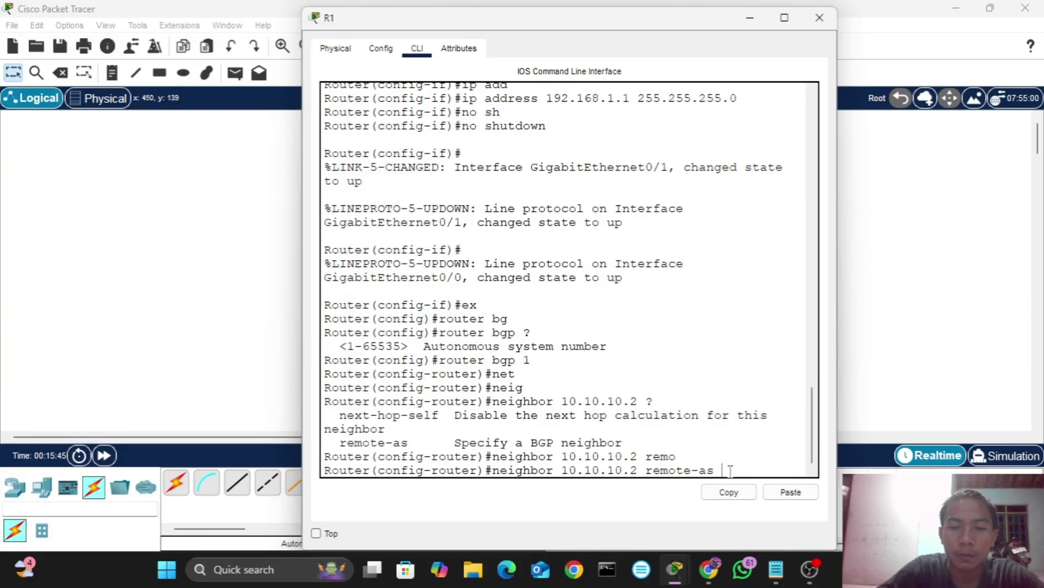
pyautogui.write('2')
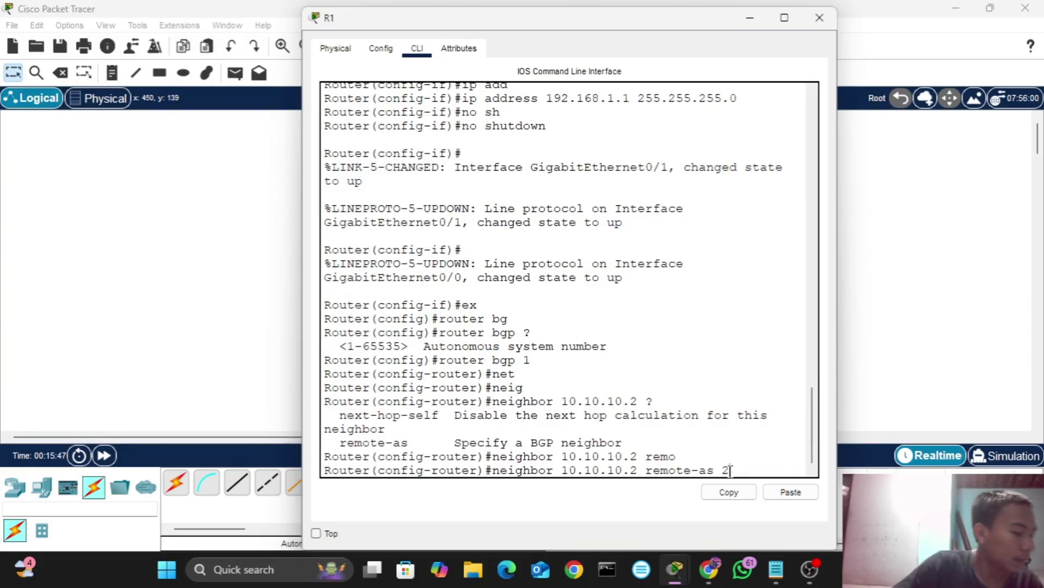
pyautogui.press('Return')
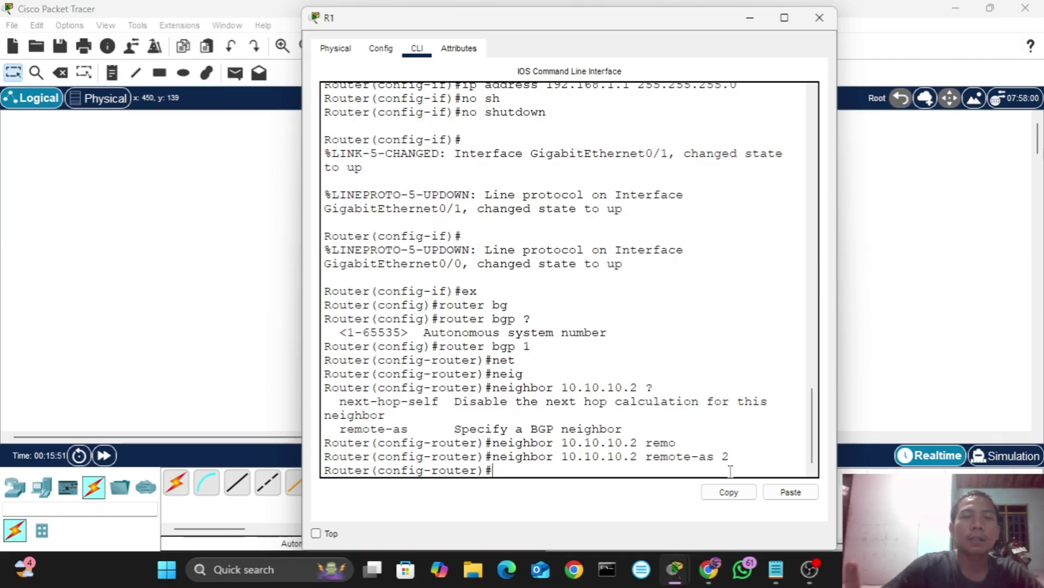
# - Try to advertise the router link in R1's BGP process with network 10.10.10.0 255.255.255.252
pyautogui.write('net')
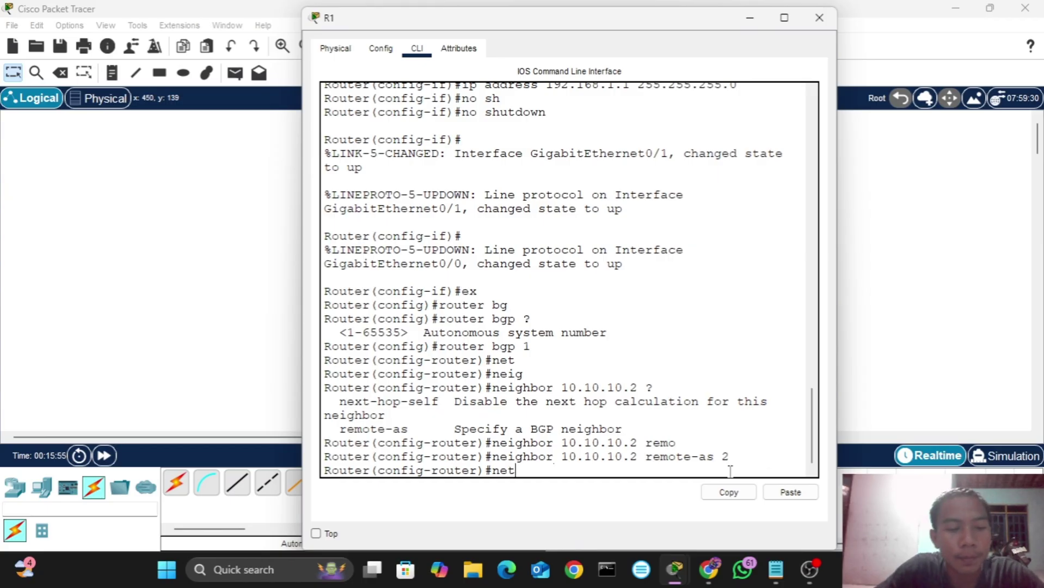
pyautogui.press('Tab')
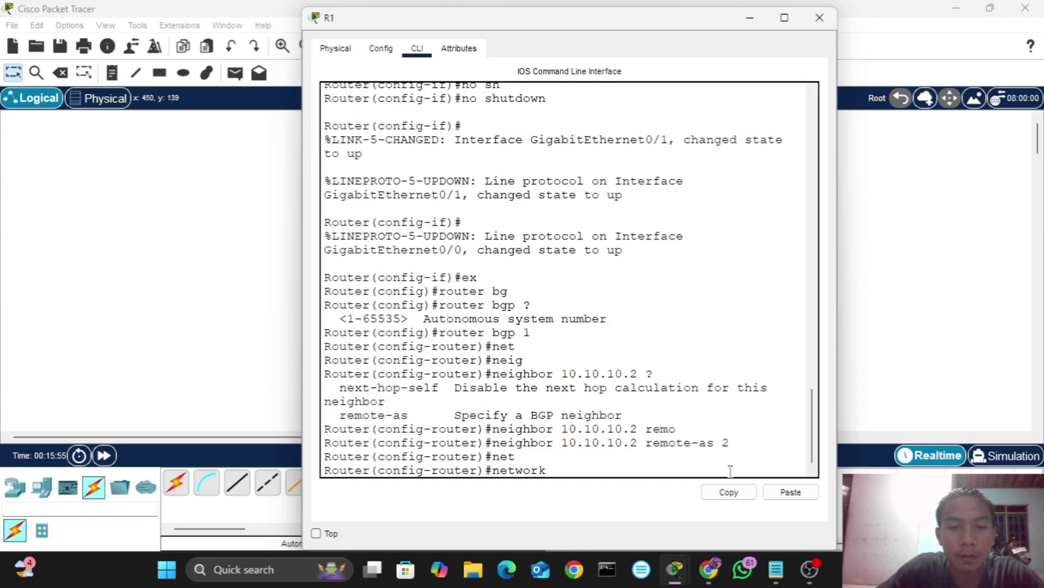
pyautogui.write('10.10.10.0')
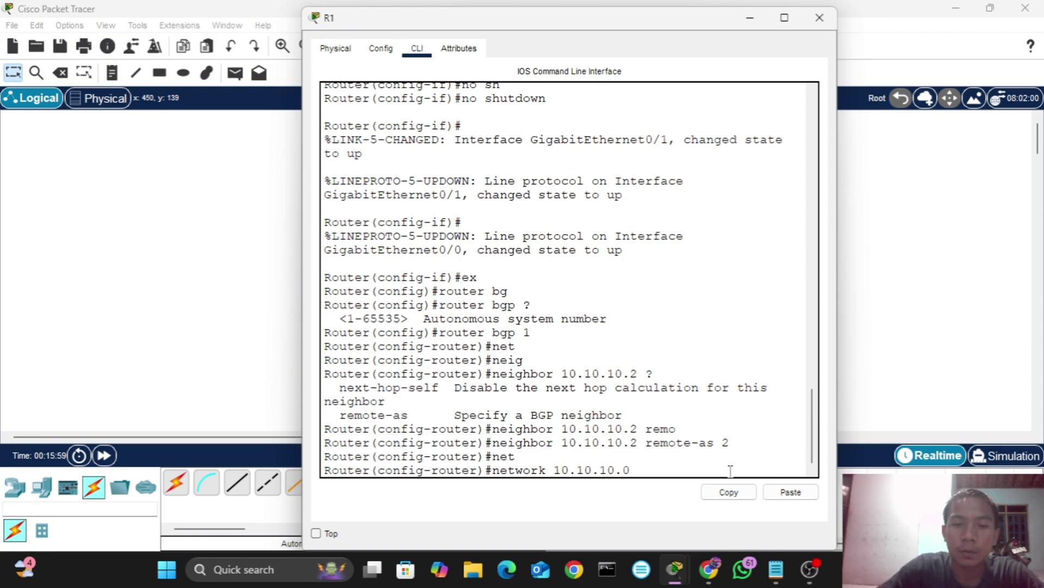
pyautogui.write('255')
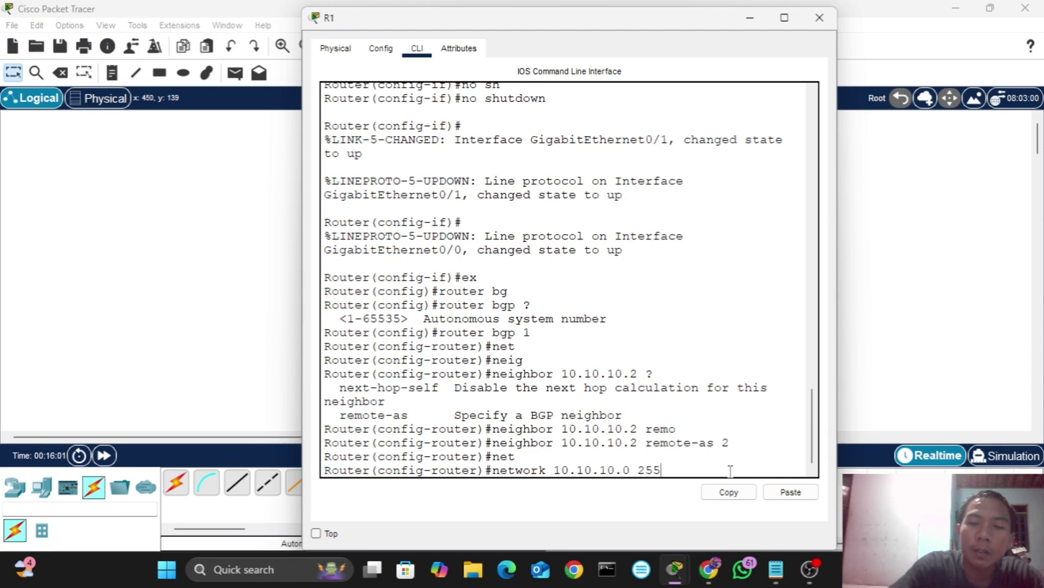
pyautogui.write('.255.25')
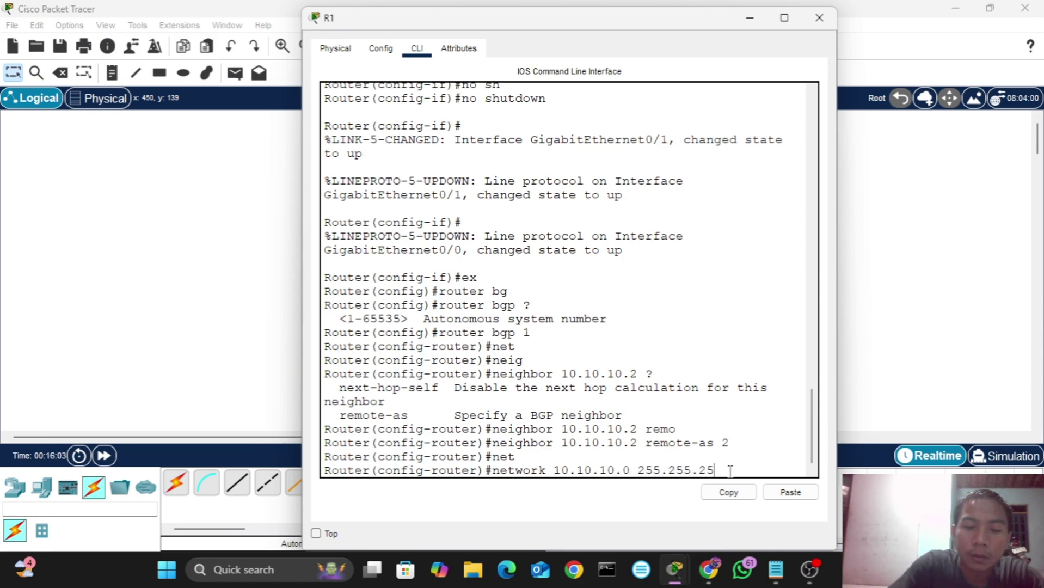
pyautogui.write('5.052')
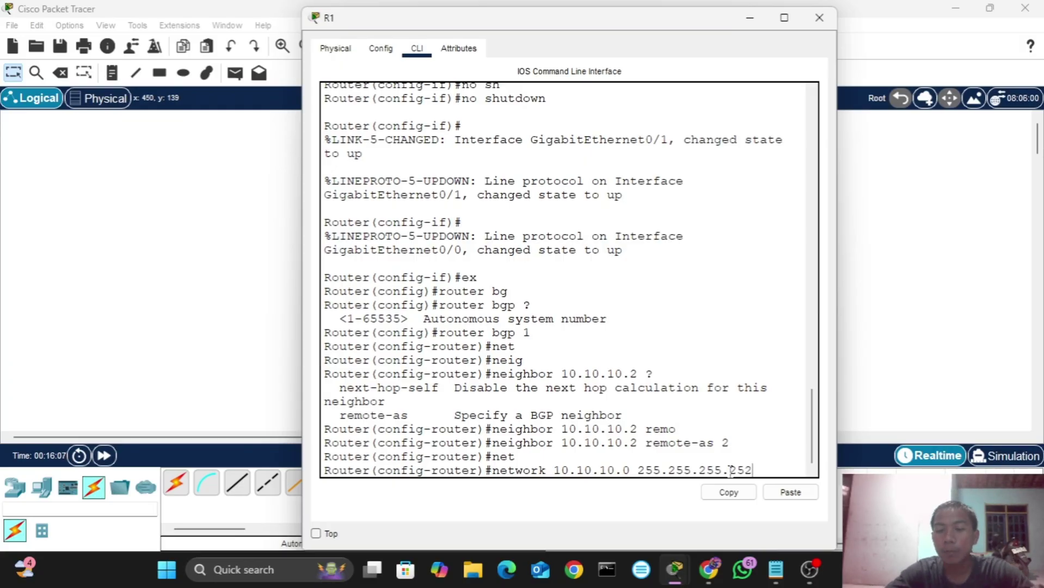
pyautogui.press('Return')
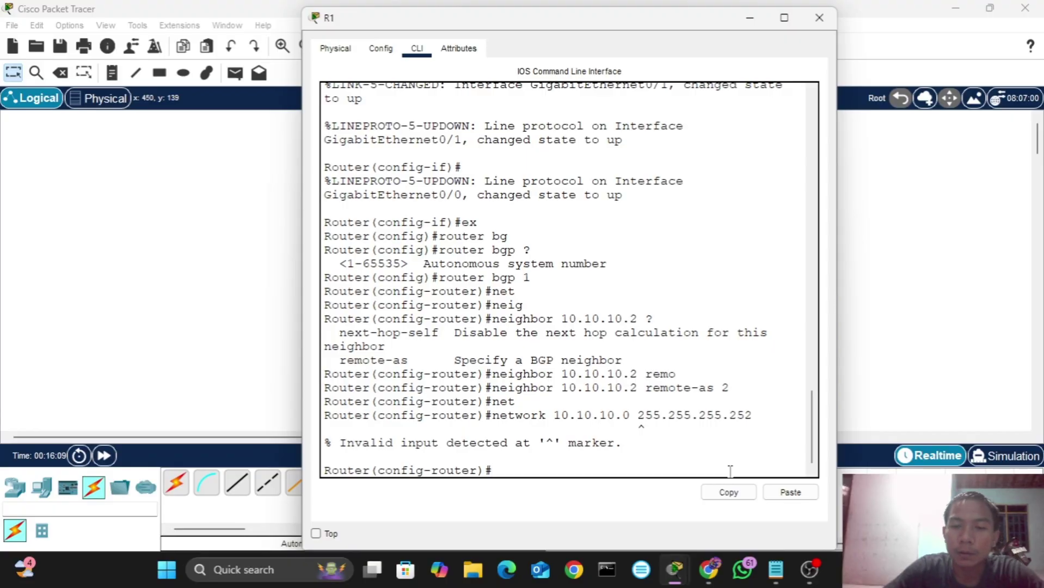
pyautogui.press('Up')
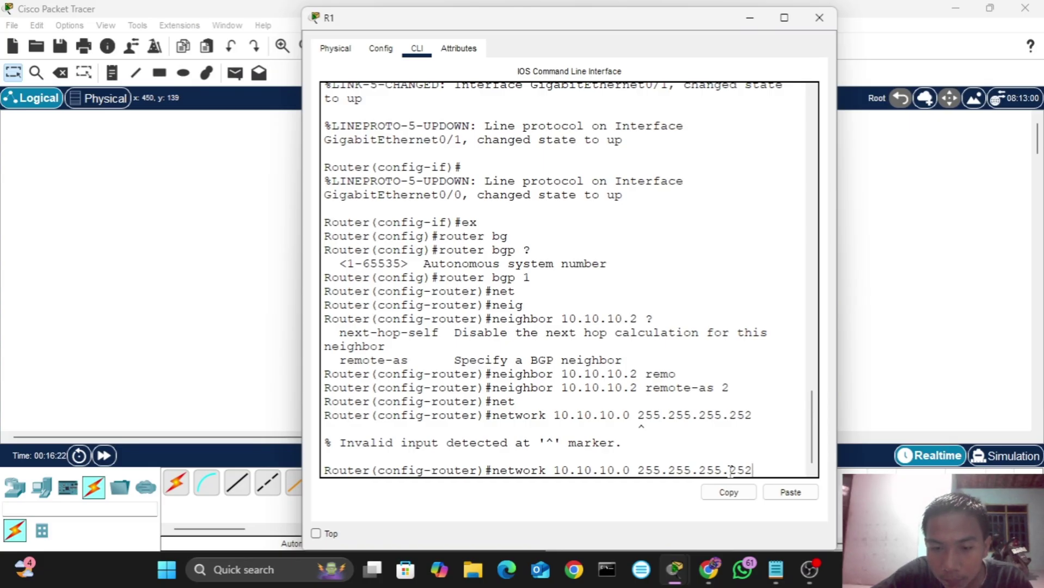
pyautogui.press('Return')
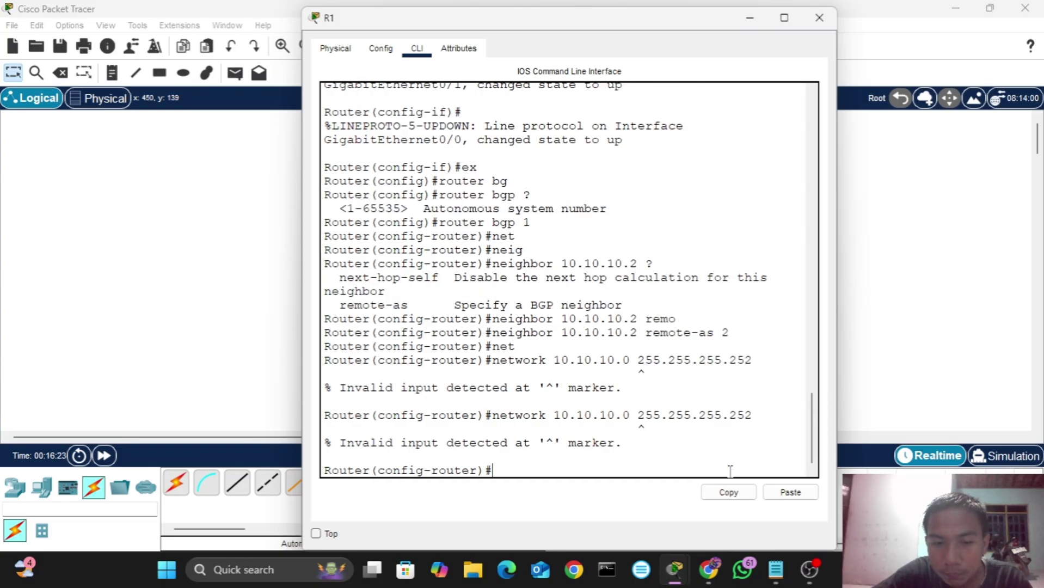
# - Discard the recalled network command and try advertising the router link on R1 with network mask 10.10.10.0 255.255.255.252
pyautogui.press('Up')
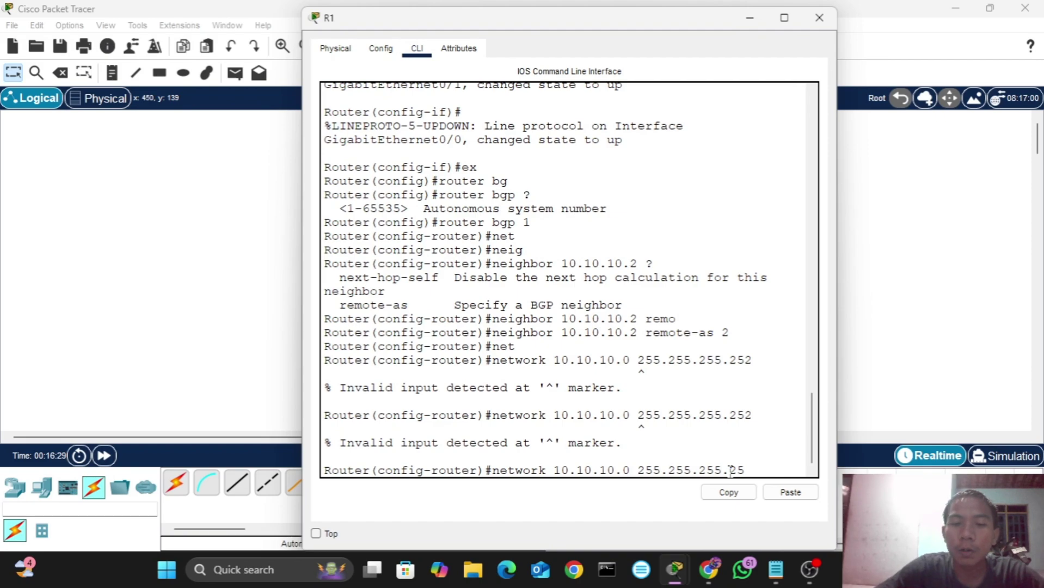
pyautogui.press('BackSpace')
pyautogui.press('BackSpace')
pyautogui.press('BackSpace')
pyautogui.press('BackSpace')
pyautogui.press('BackSpace')
pyautogui.press('BackSpace')
pyautogui.press('BackSpace')
pyautogui.press('BackSpace')
pyautogui.press('BackSpace')
pyautogui.press('BackSpace')
pyautogui.press('BackSpace')
pyautogui.press('BackSpace')
pyautogui.press('BackSpace')
pyautogui.press('BackSpace')
pyautogui.press('BackSpace')
pyautogui.press('BackSpace')
pyautogui.press('BackSpace')
pyautogui.press('BackSpace')
pyautogui.press('BackSpace')
pyautogui.press('BackSpace')
pyautogui.write('ne')
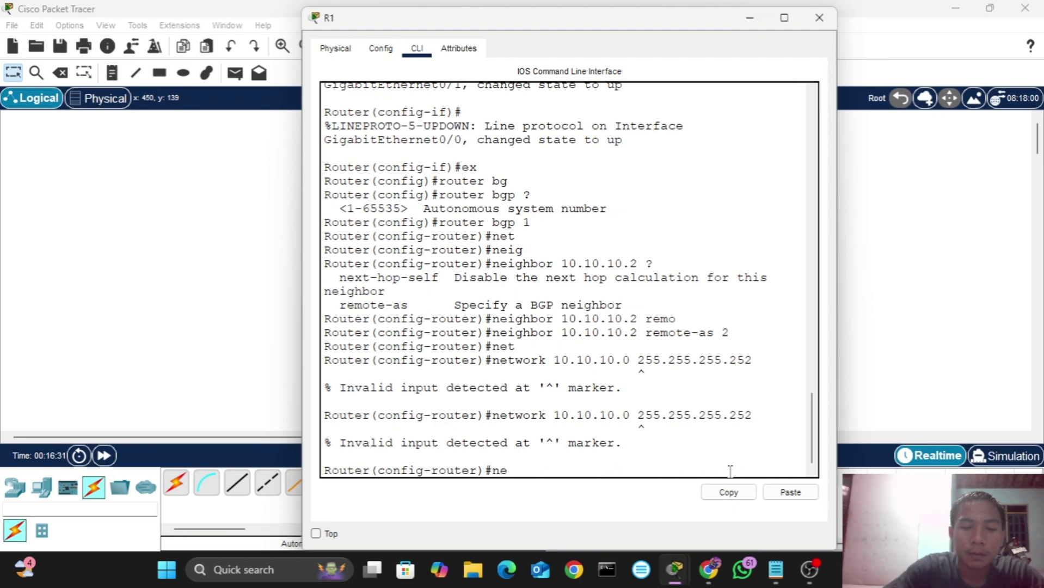
pyautogui.write('two')
pyautogui.press('Tab')
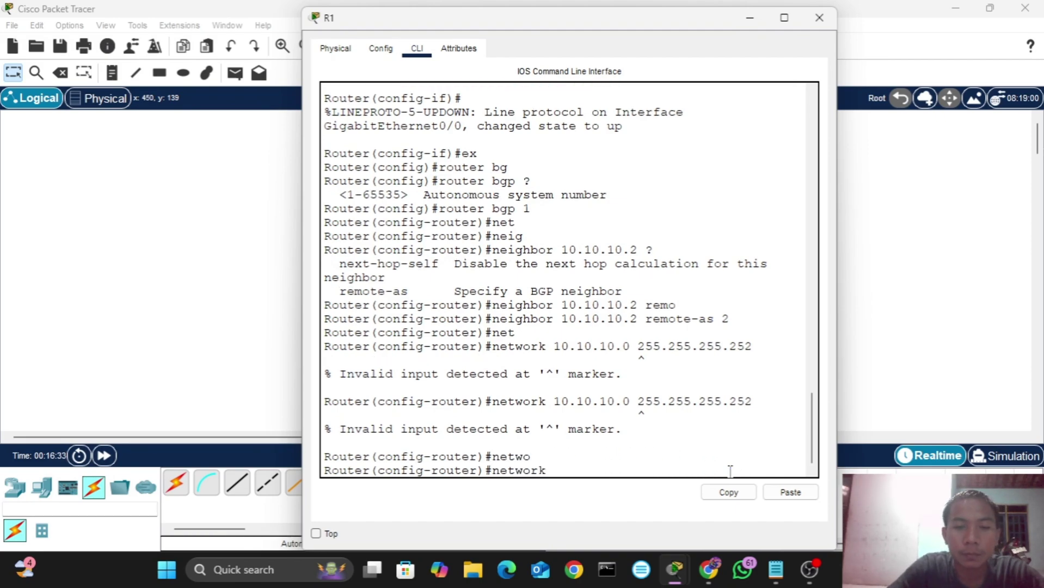
pyautogui.write('ma')
pyautogui.press('Tab')
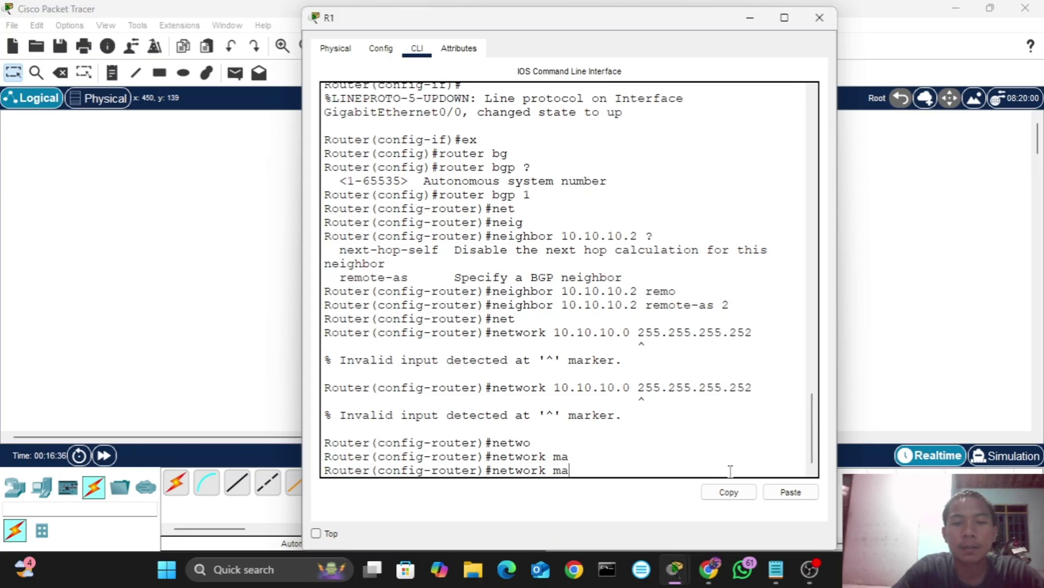
pyautogui.write('sk')
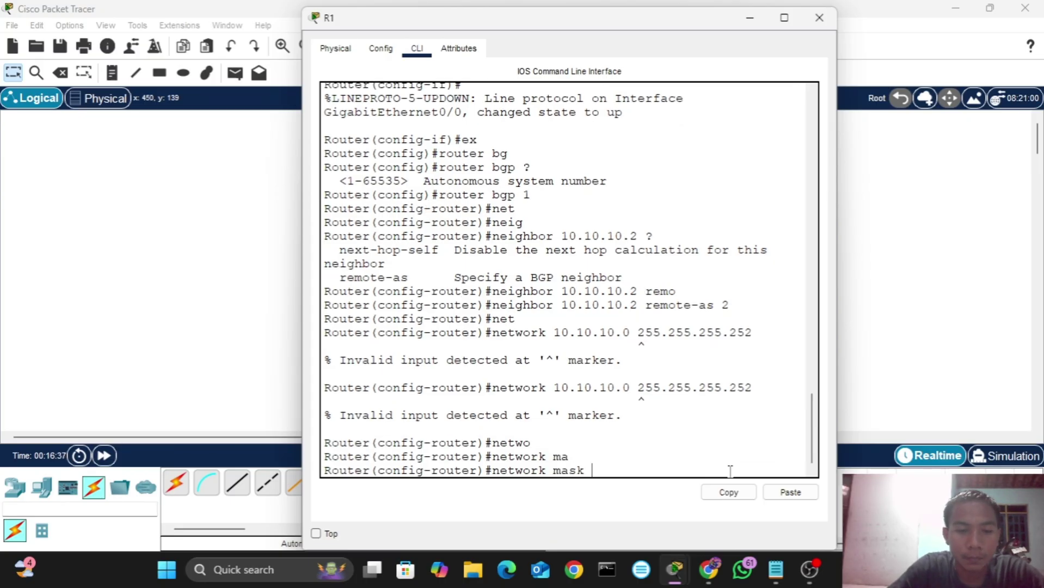
pyautogui.write(' 10.10.10')
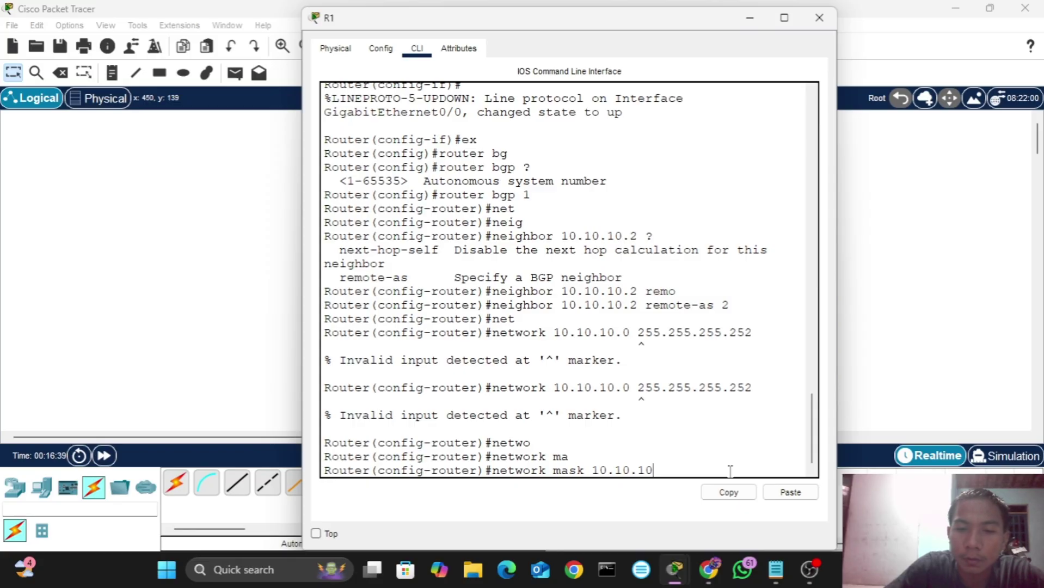
pyautogui.write('.0')
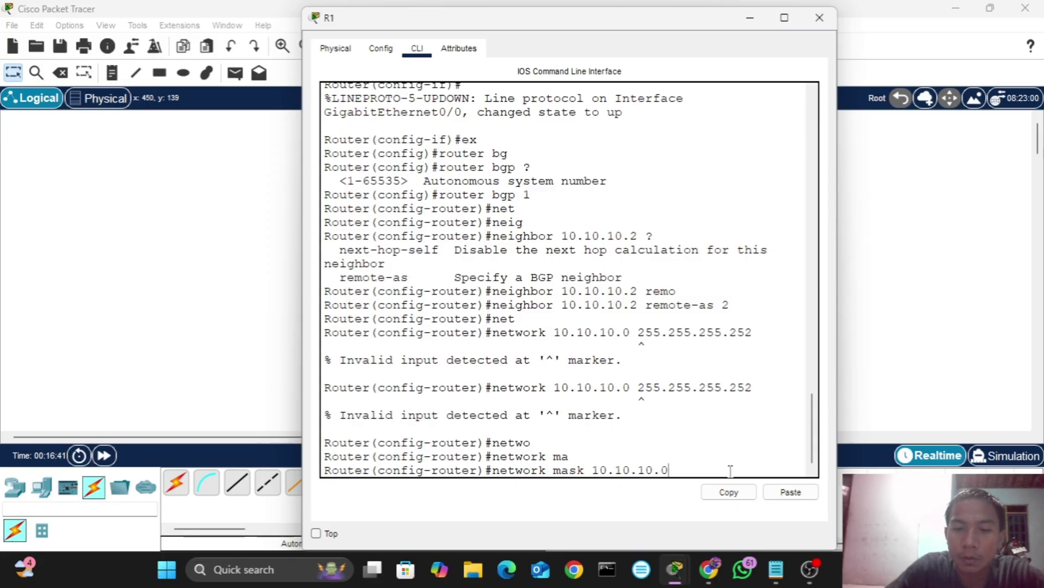
pyautogui.write(' 2')
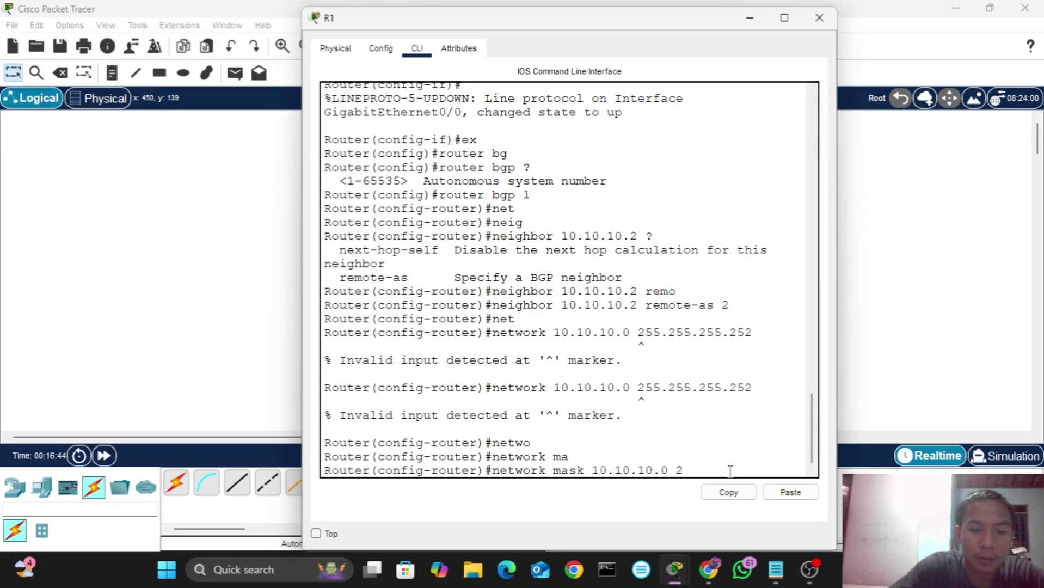
pyautogui.write('55.255')
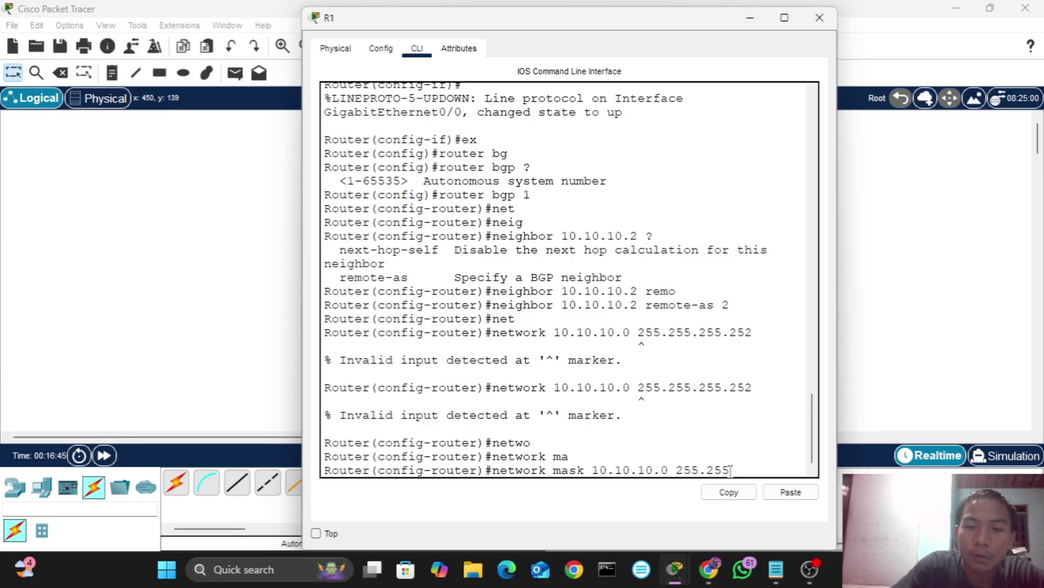
pyautogui.write('.255.252')
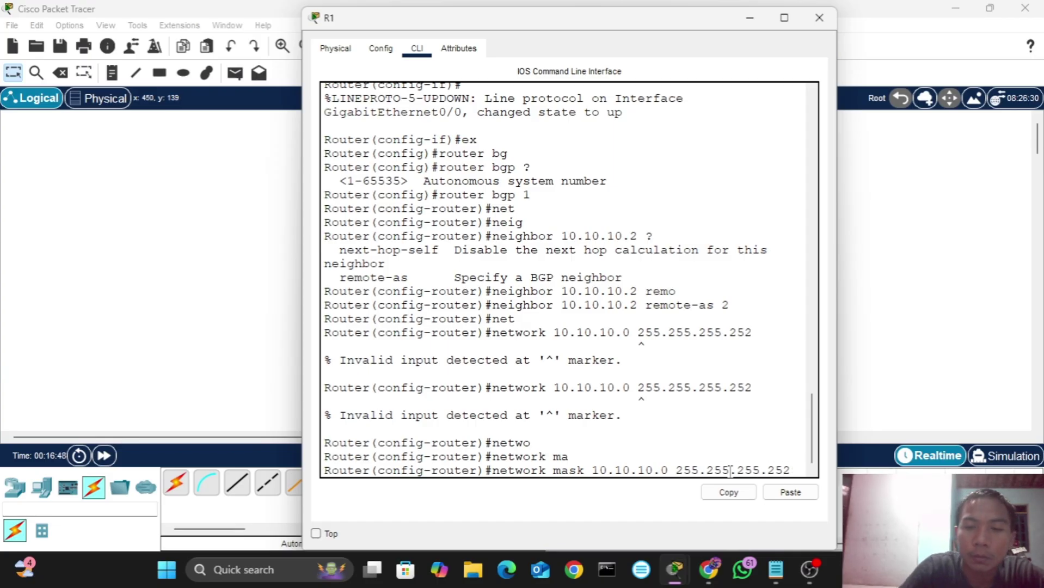
pyautogui.press('Return')
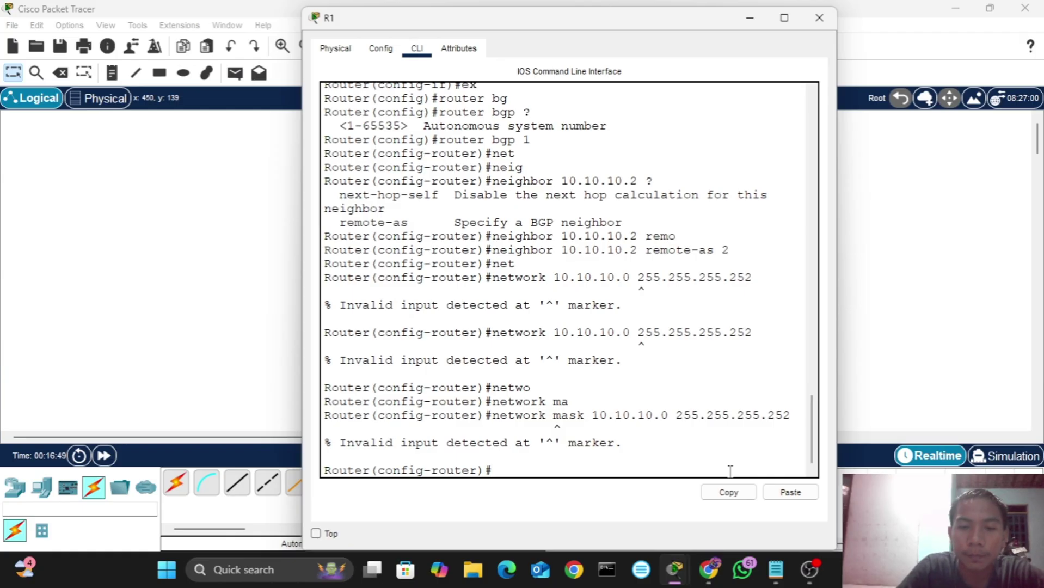
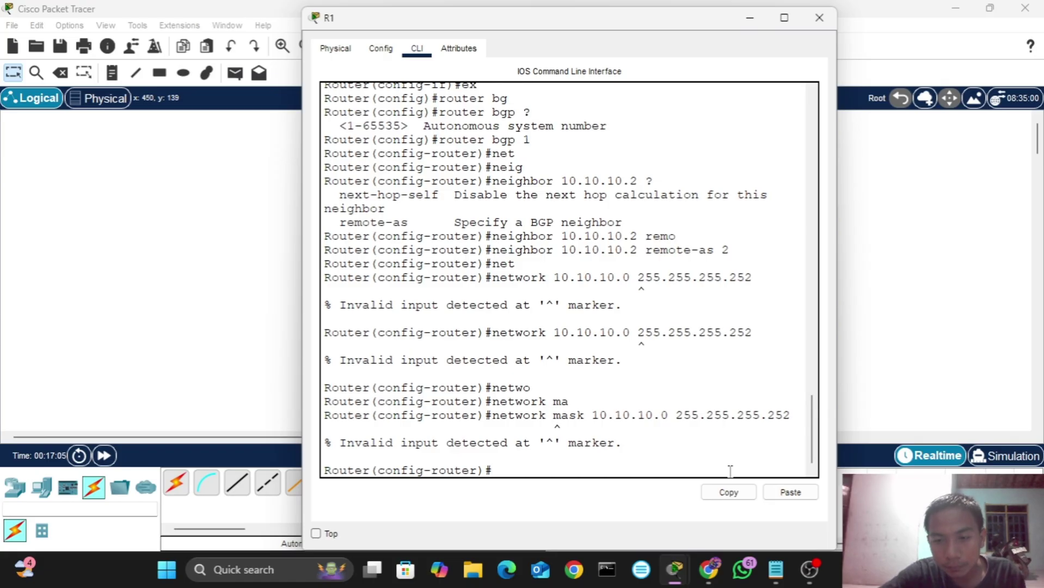
pyautogui.click(808, 571)
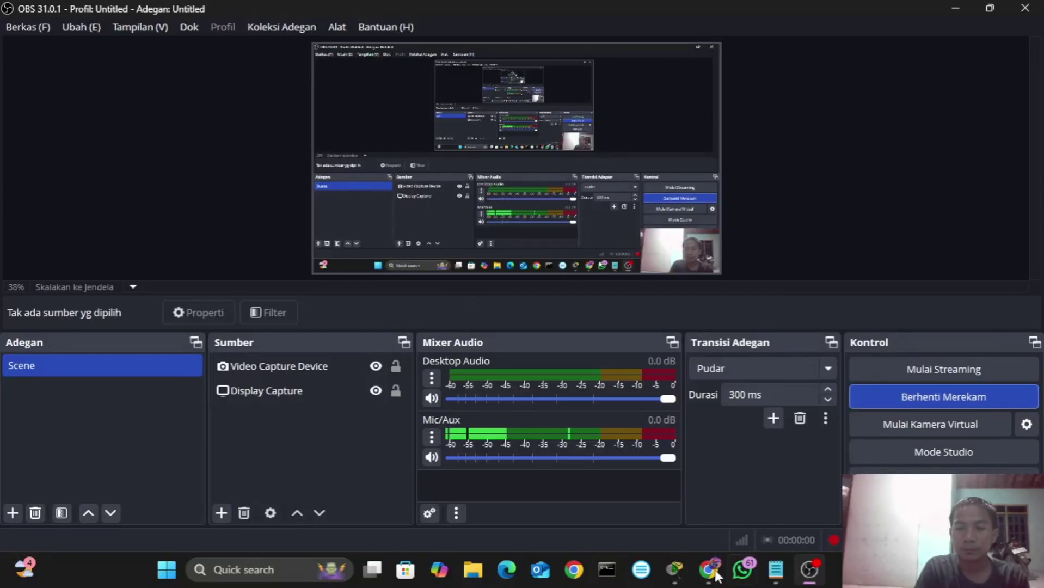
pyautogui.moveTo(676, 572)
pyautogui.click(531, 504)
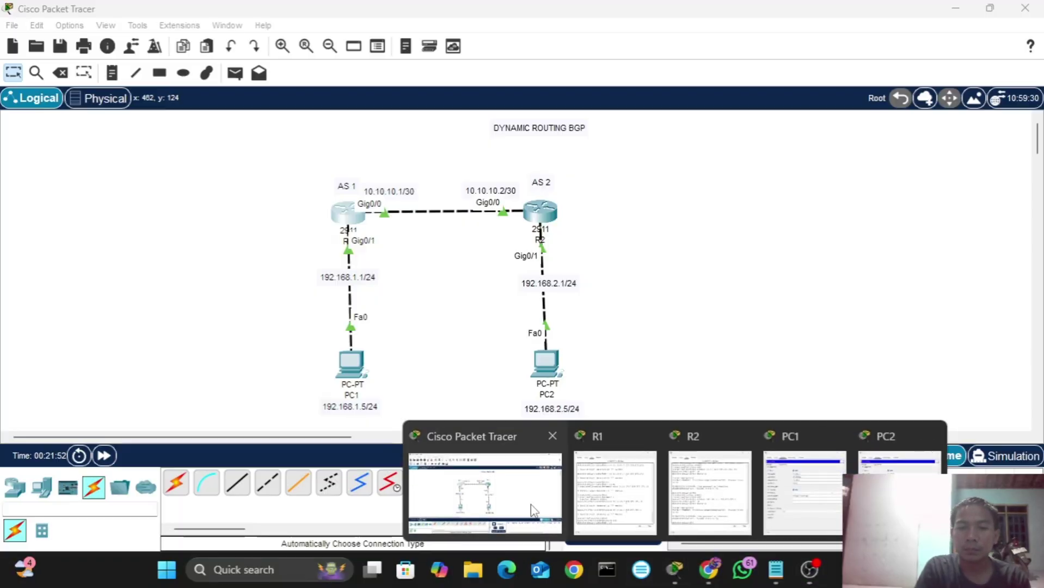
# - Begin a network 10.10.10.0 entry in R1's BGP configuration and list the options available for it
pyautogui.click(344, 210)
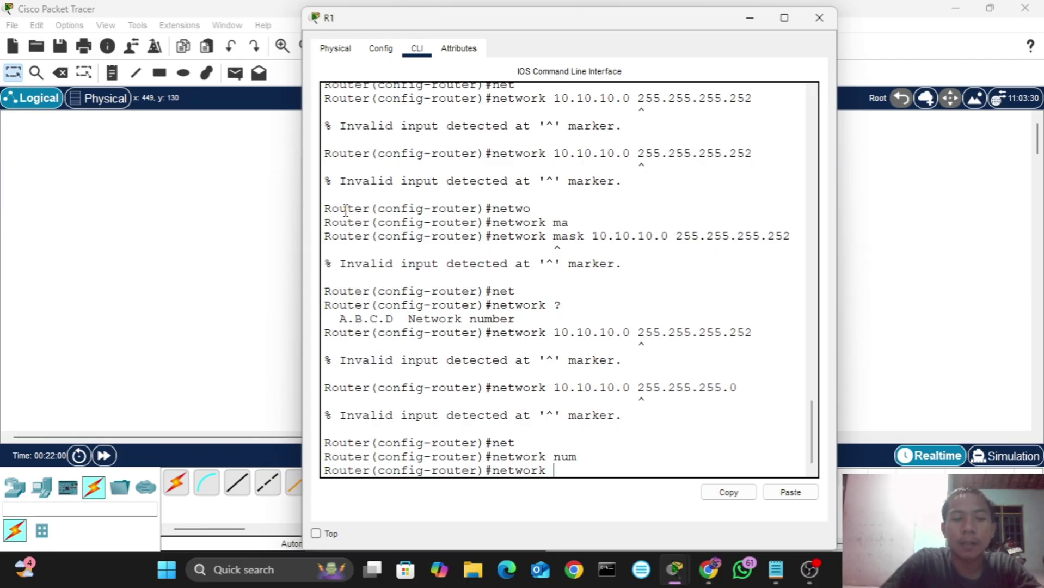
pyautogui.write('10.10')
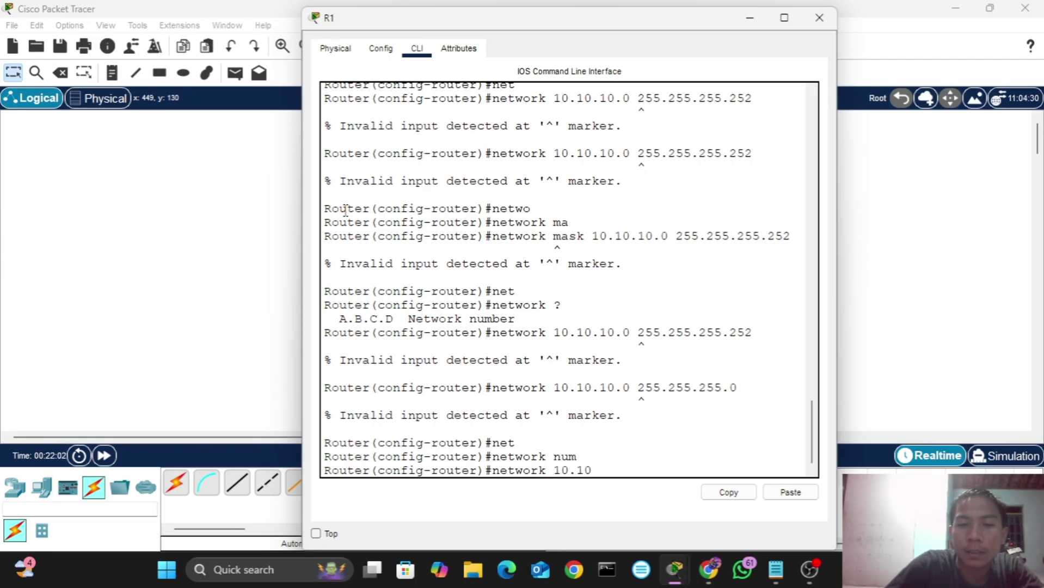
pyautogui.write('.10.0')
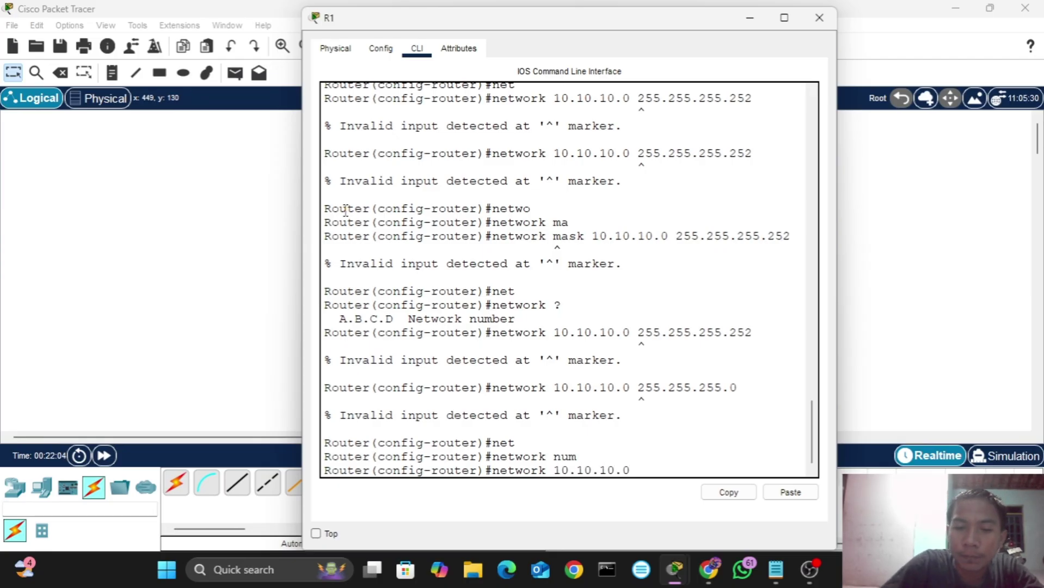
pyautogui.write(' ?')
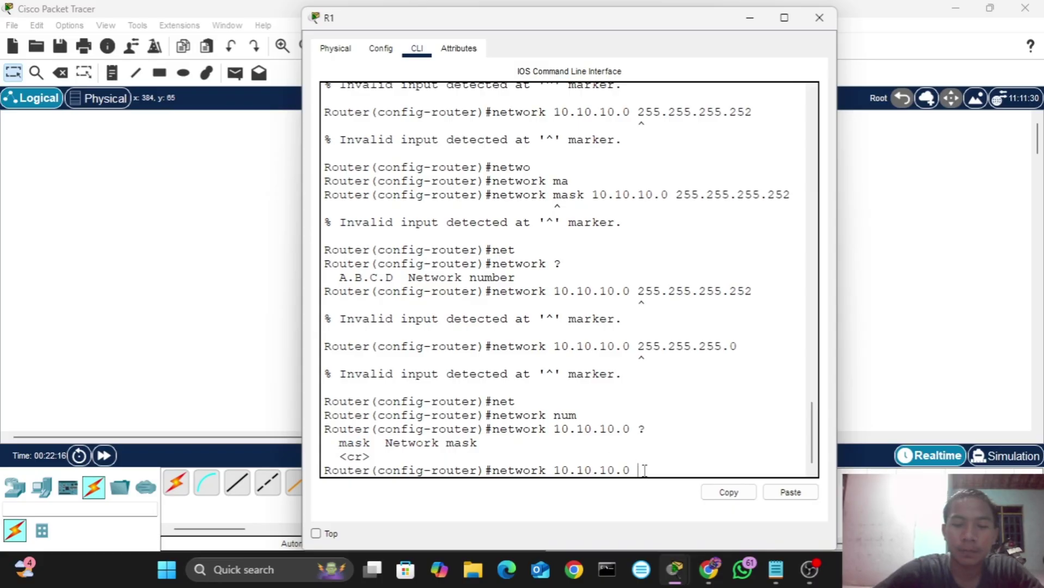
# - Complete R1's BGP network command for 10.10.10.0 with mask 255.255.255.252 to advertise the router link
pyautogui.write('mask 2')
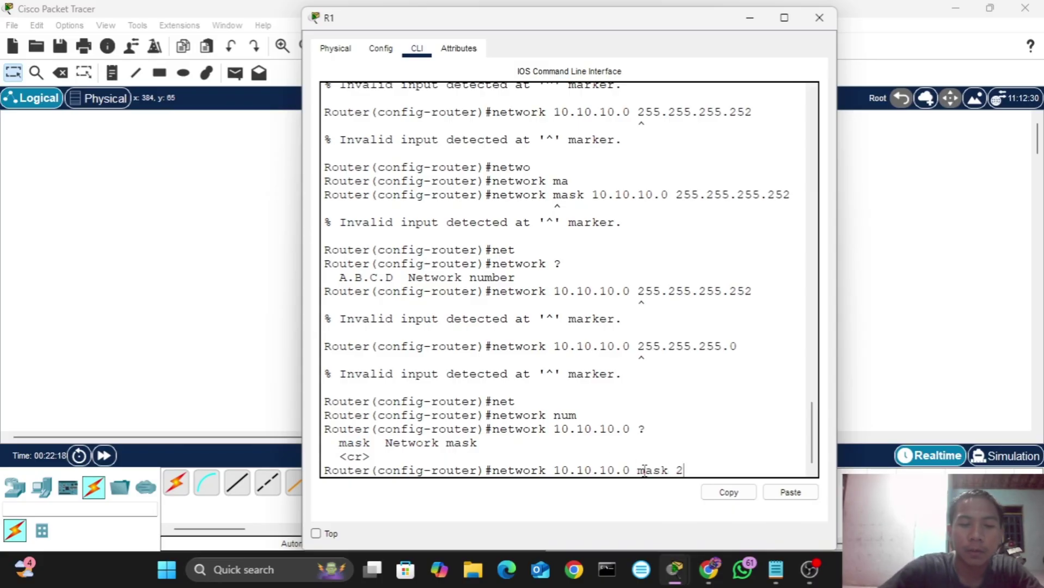
pyautogui.write('55.255')
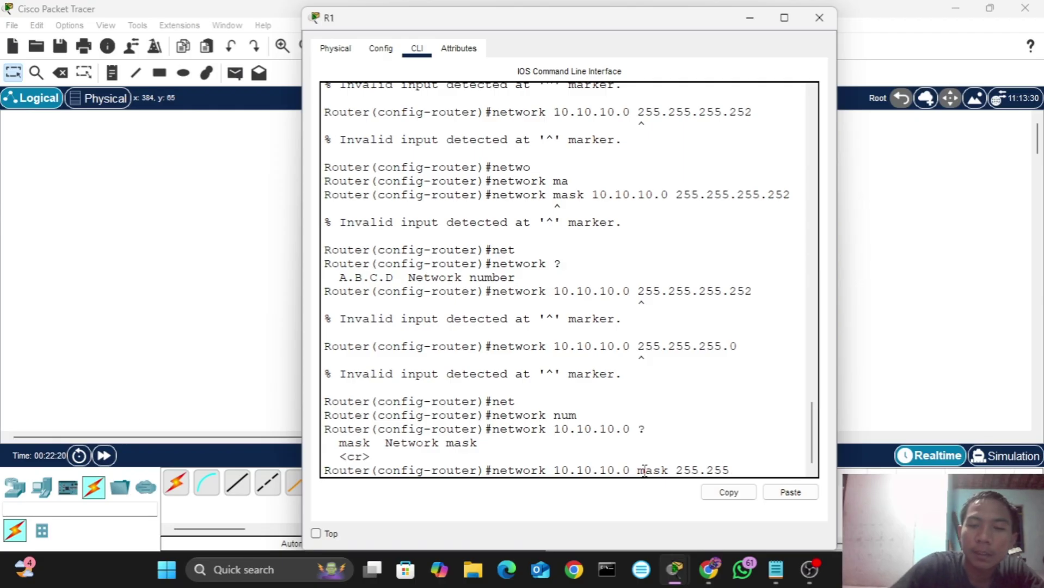
pyautogui.write('.255.')
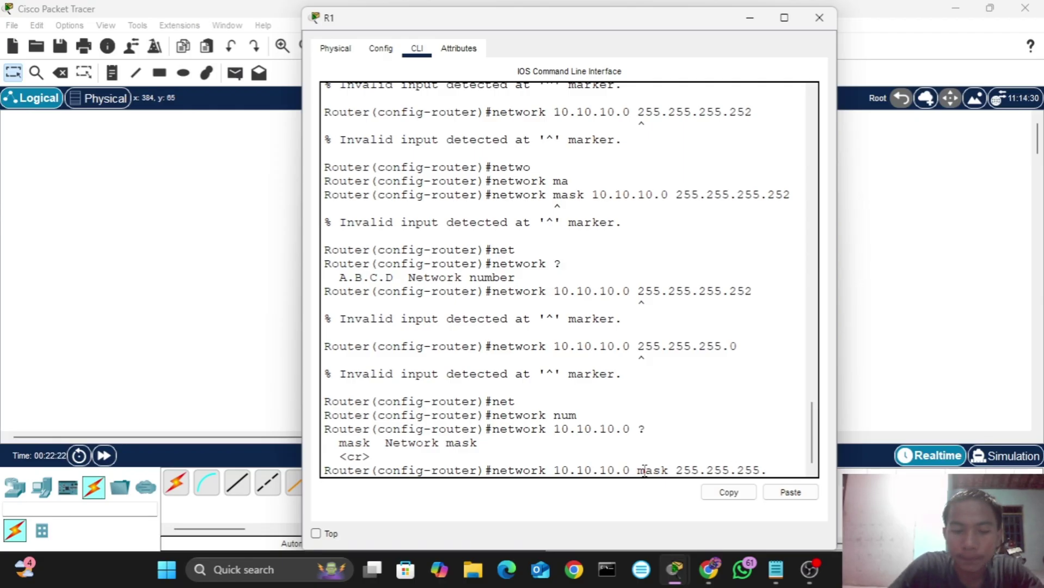
pyautogui.write('252')
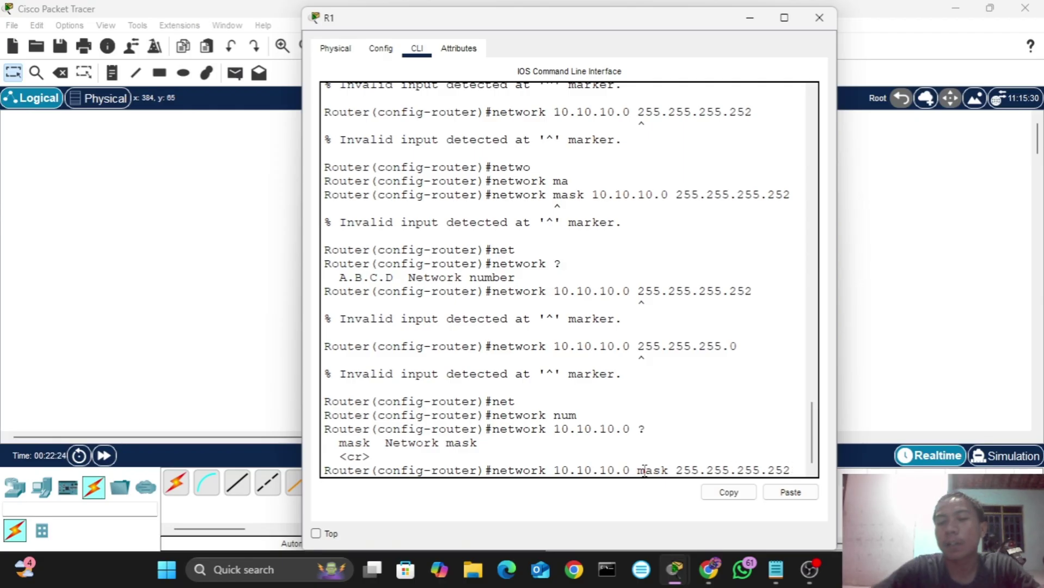
pyautogui.press('Return')
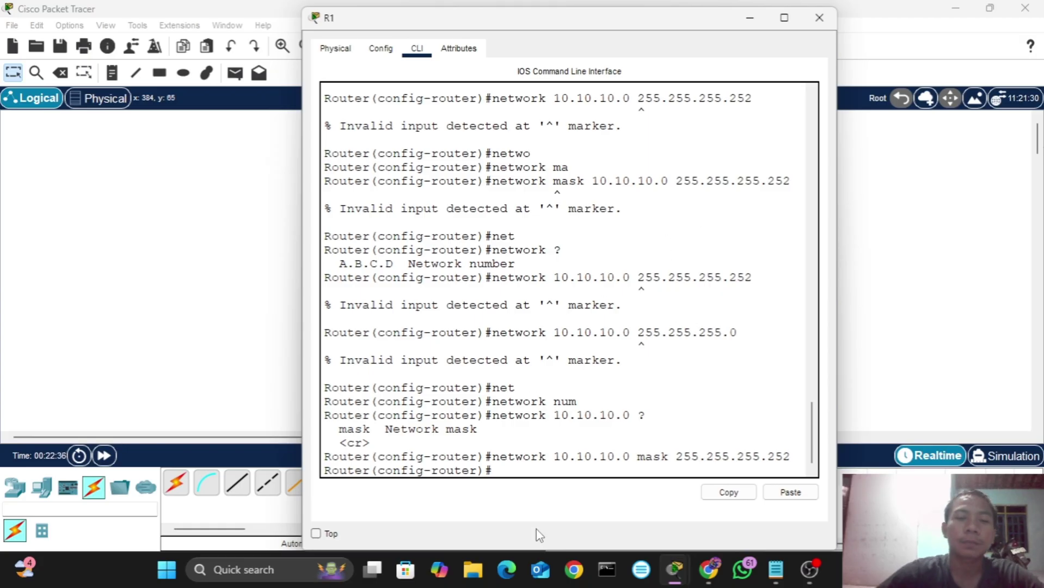
# - Advertise R1's LAN in its BGP process with network 192.168.1.0 mask 255.255.255.0
pyautogui.write('net')
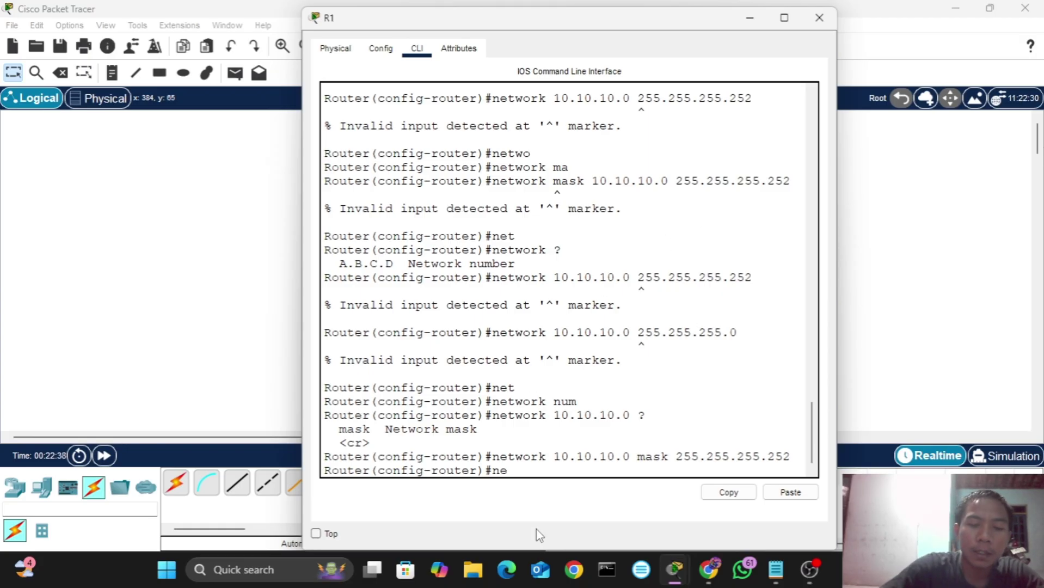
pyautogui.press('Tab')
pyautogui.write('192')
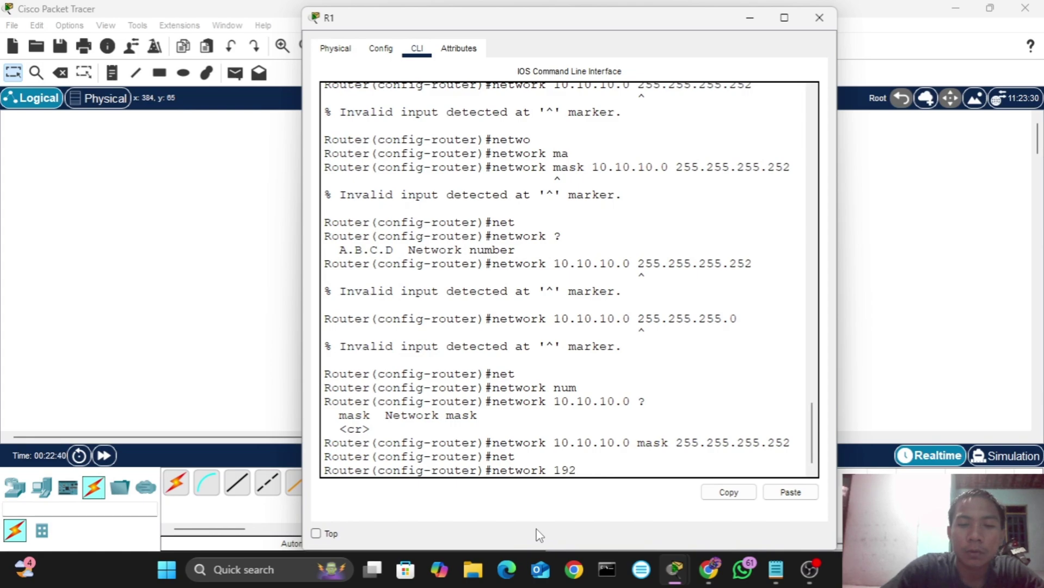
pyautogui.write('.168.1')
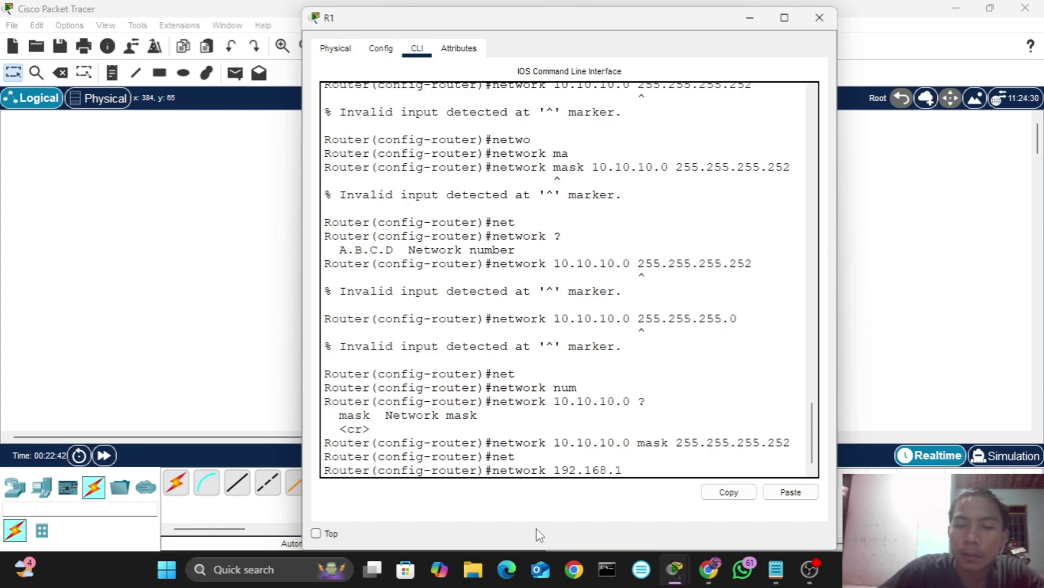
pyautogui.write('.0 ma')
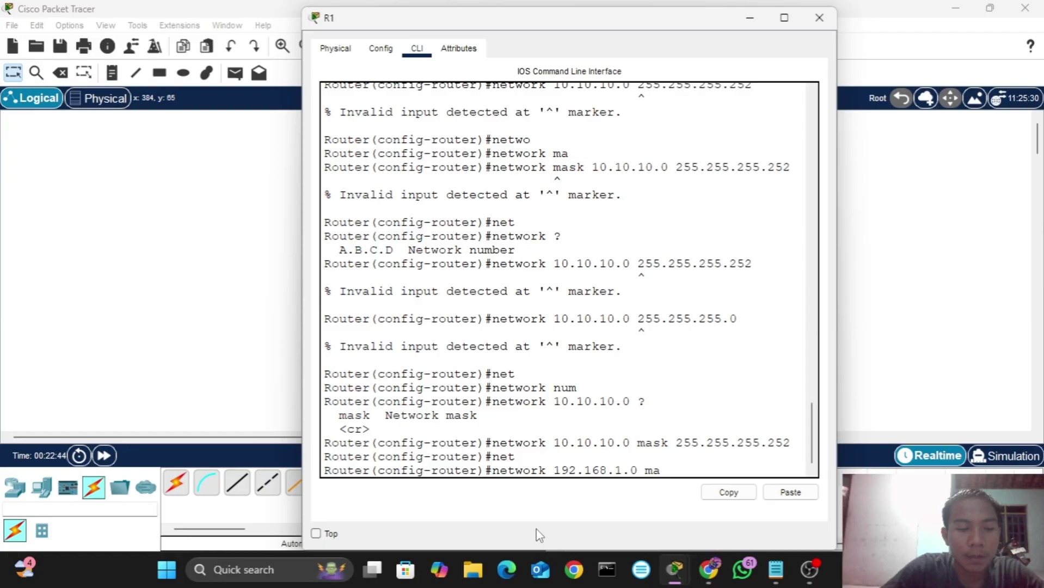
pyautogui.press('Tab')
pyautogui.write('2')
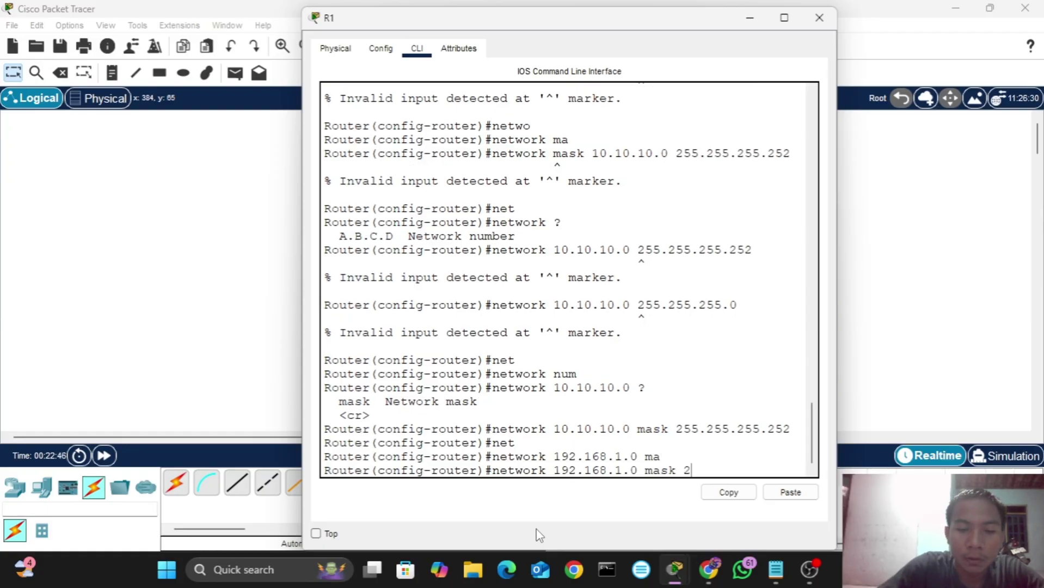
pyautogui.write('55.255')
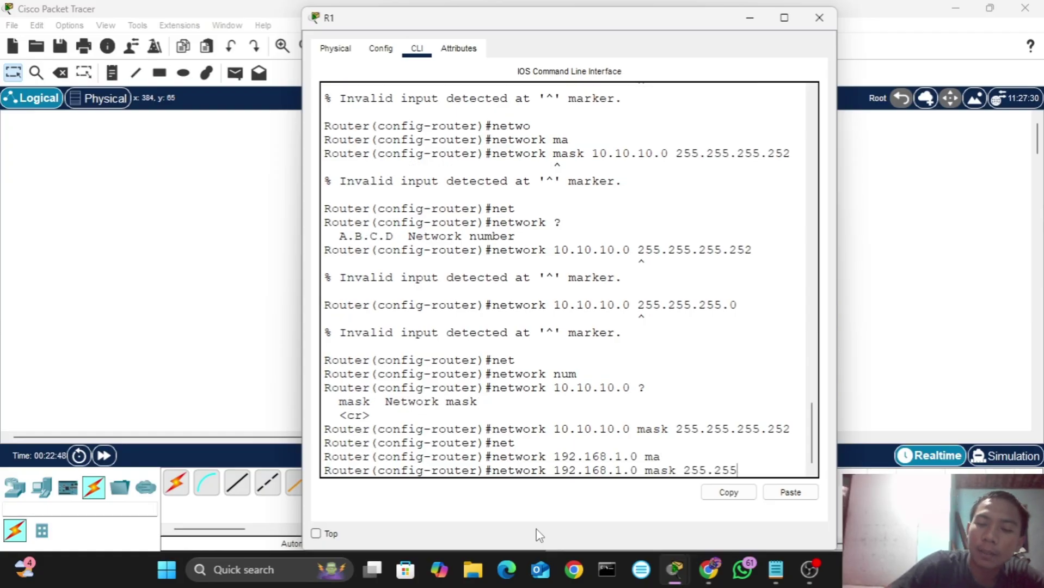
pyautogui.write('.255.0')
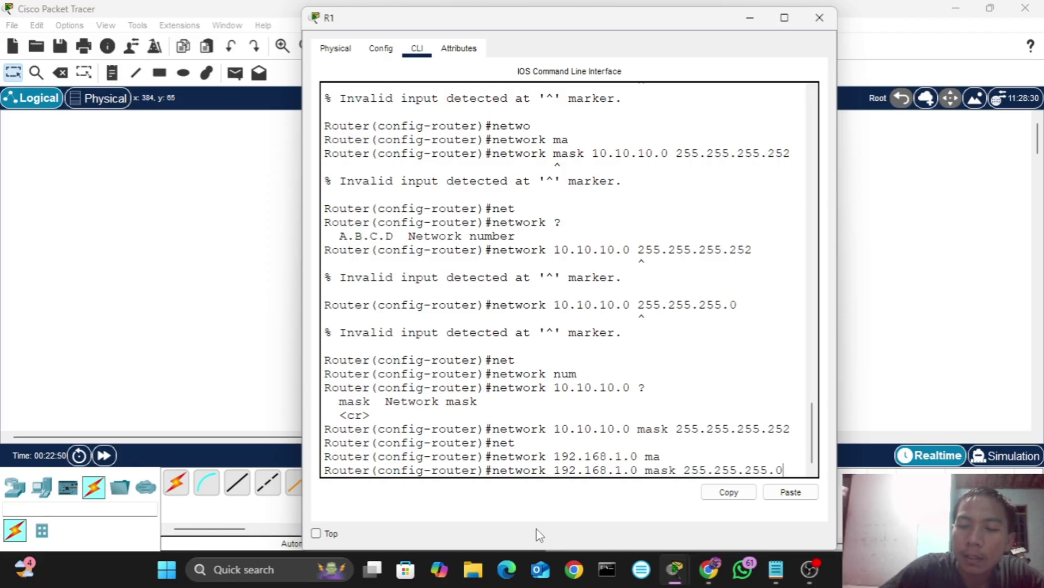
pyautogui.press('Return')
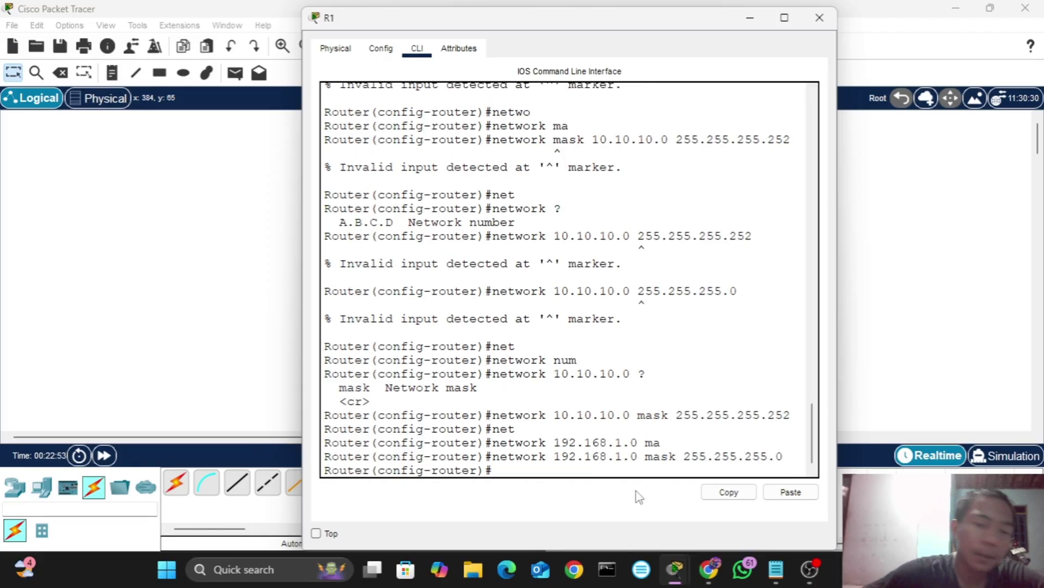
# - Open R2's command line from the topology and enter global configuration mode with en and conf t
pyautogui.click(1018, 267)
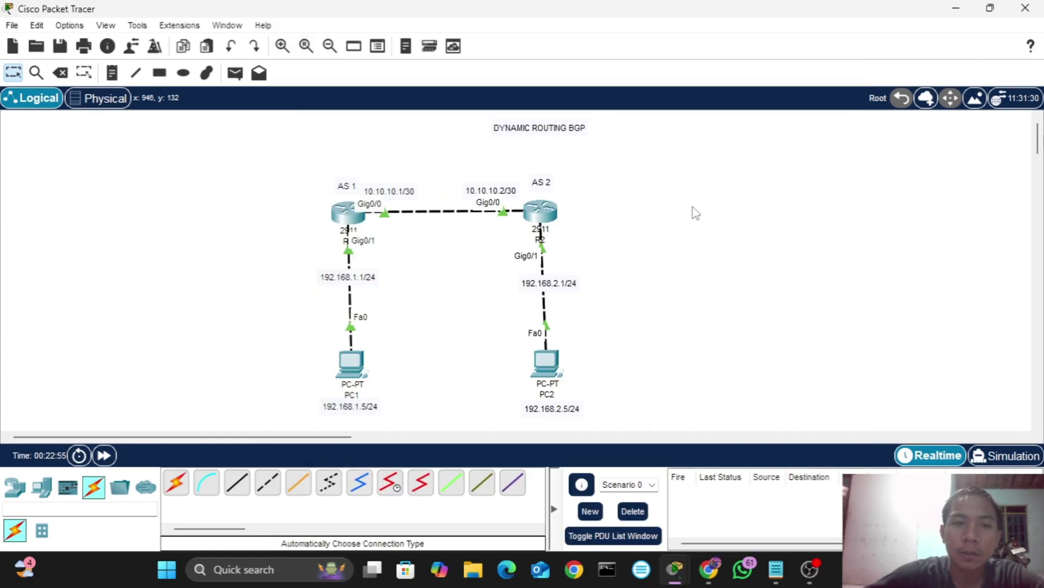
pyautogui.click(541, 213)
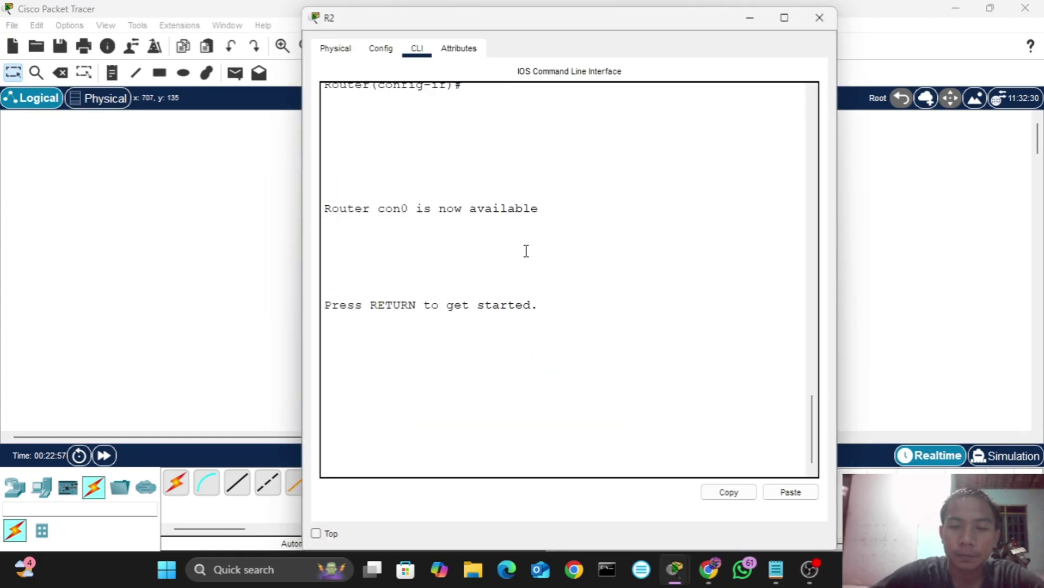
pyautogui.press('Return')
pyautogui.write('en')
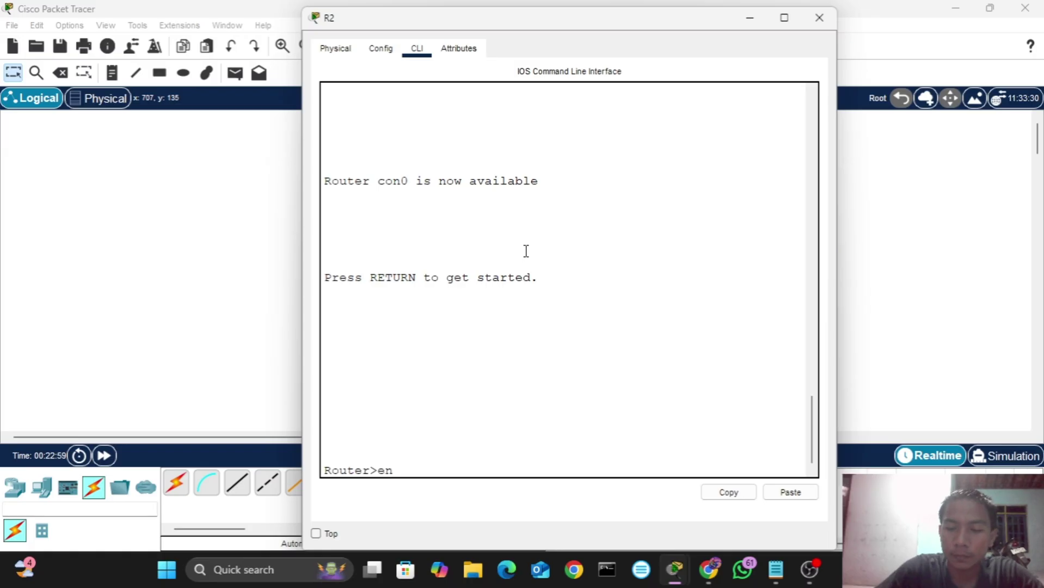
pyautogui.press('Return')
pyautogui.write('conf t')
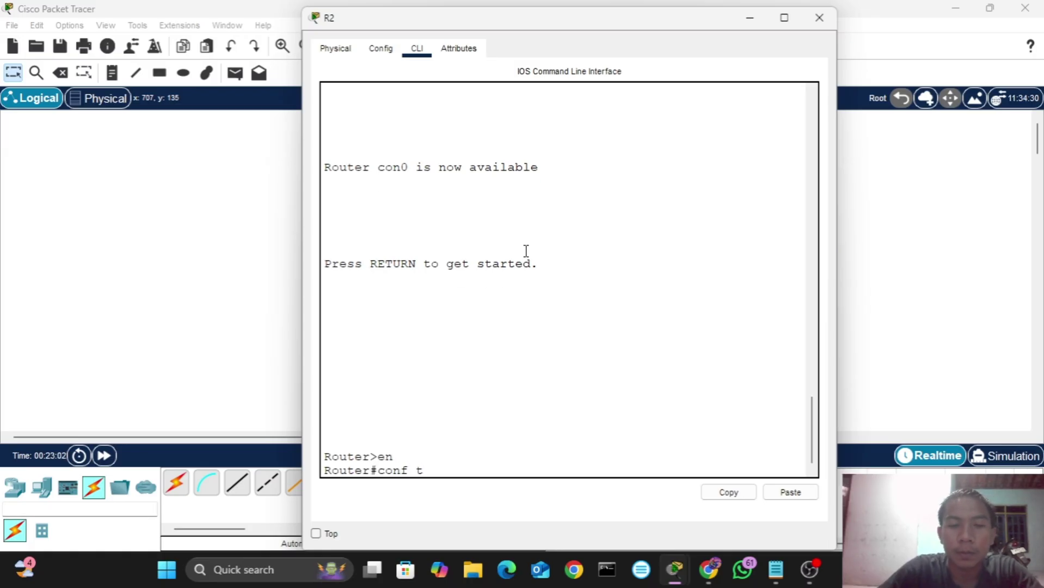
pyautogui.press('Return')
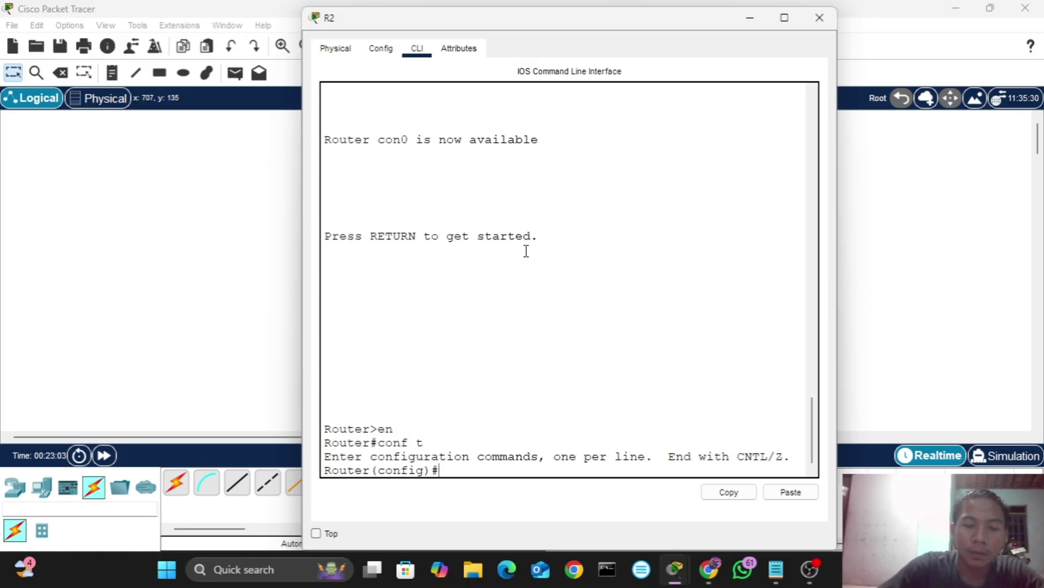
# - Start the BGP routing process on R2 with router bgp 2, using its own AS number
pyautogui.write('rou')
pyautogui.press('Tab')
pyautogui.write('ter b')
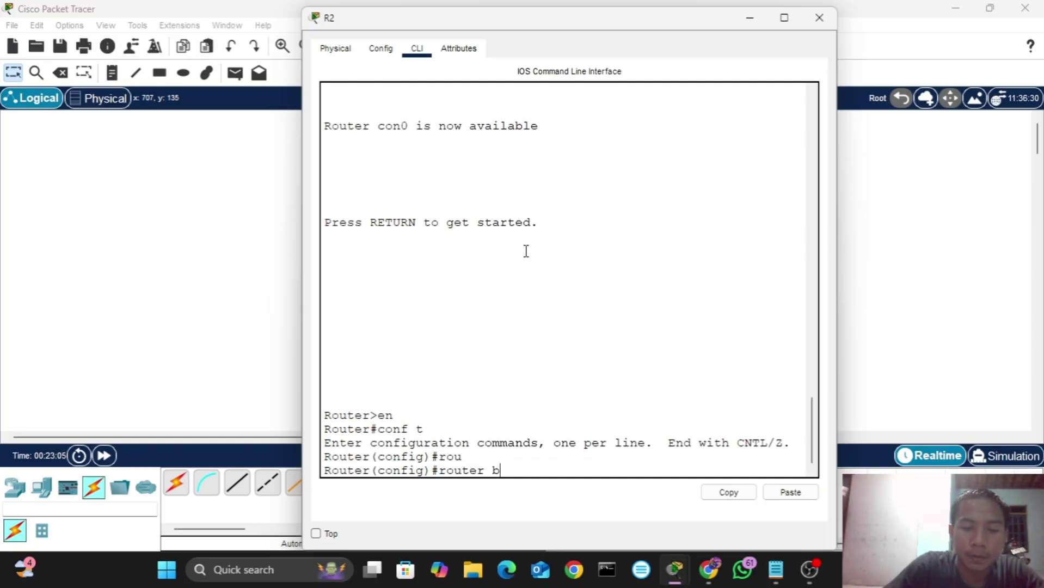
pyautogui.write('g')
pyautogui.press('Tab')
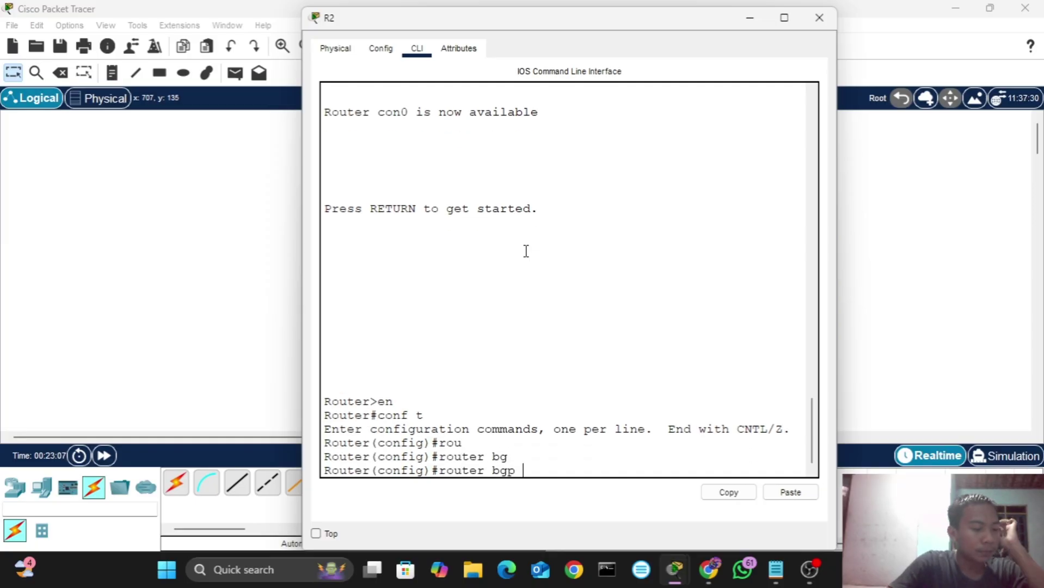
pyautogui.write('2')
pyautogui.press('Return')
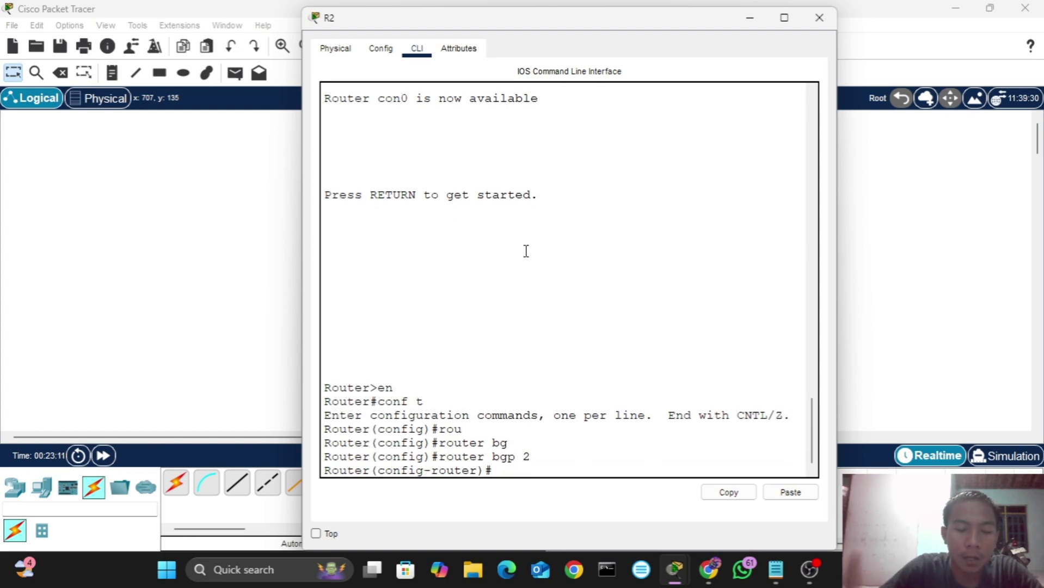
# - Begin a BGP neighbor command in R2's router configuration
pyautogui.write('neigh')
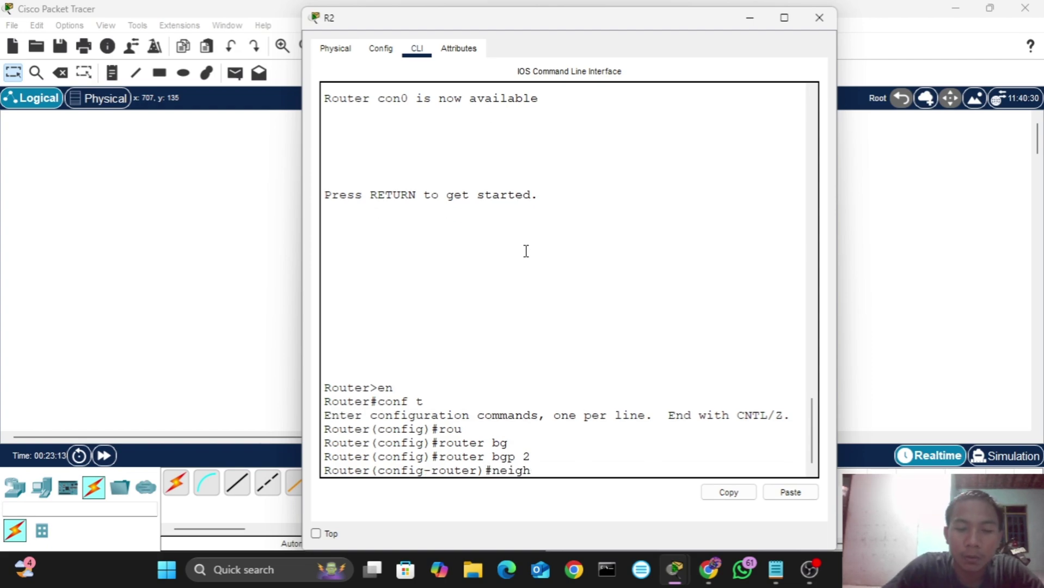
pyautogui.write('bor')
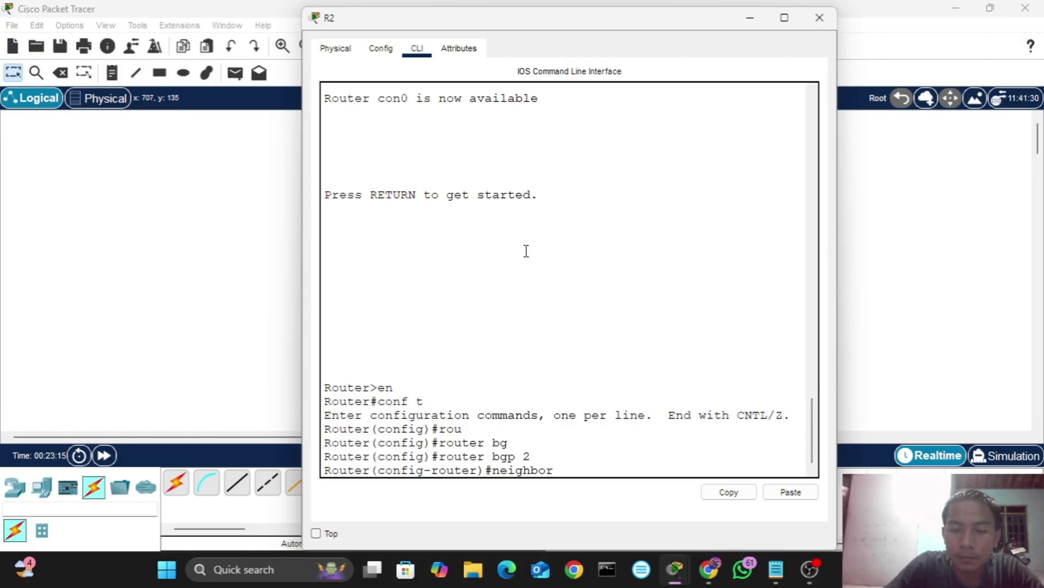
# - Define 10.10.10.1 as a BGP neighbor of R2 with remote AS 1
pyautogui.press('BackSpace')
pyautogui.press('Tab')
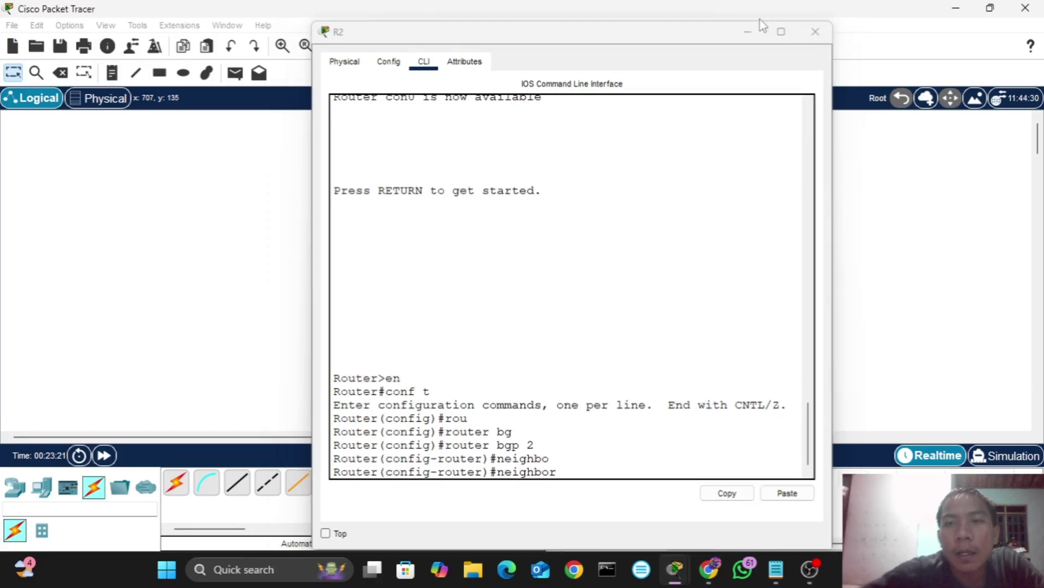
pyautogui.click(760, 19)
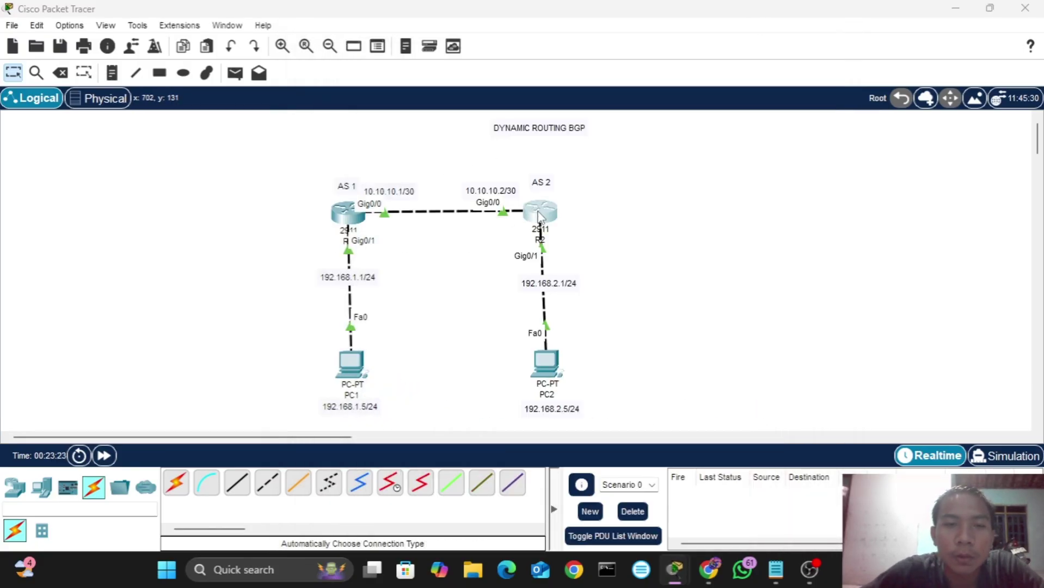
pyautogui.click(538, 215)
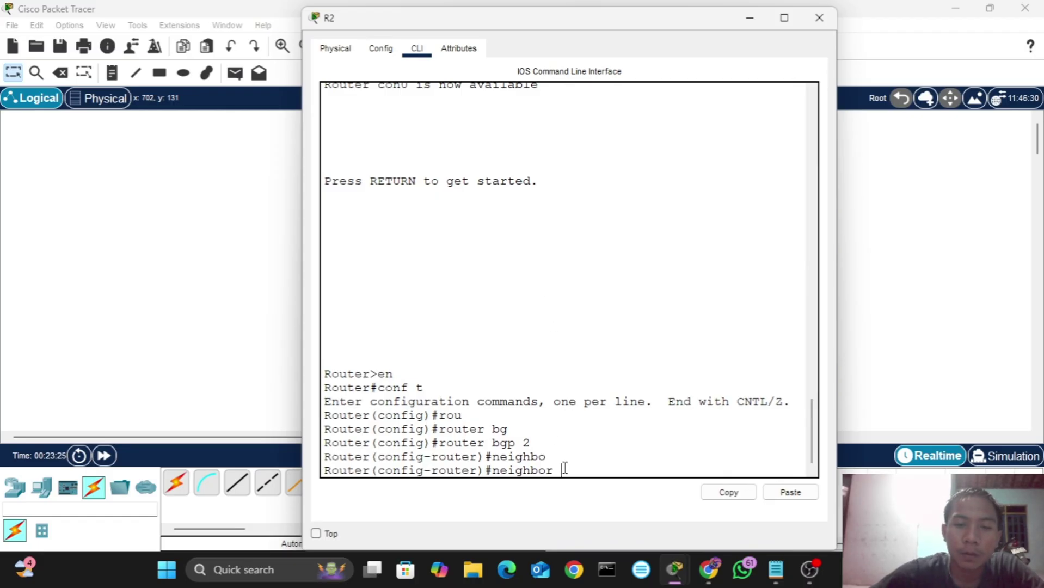
pyautogui.write('.10')
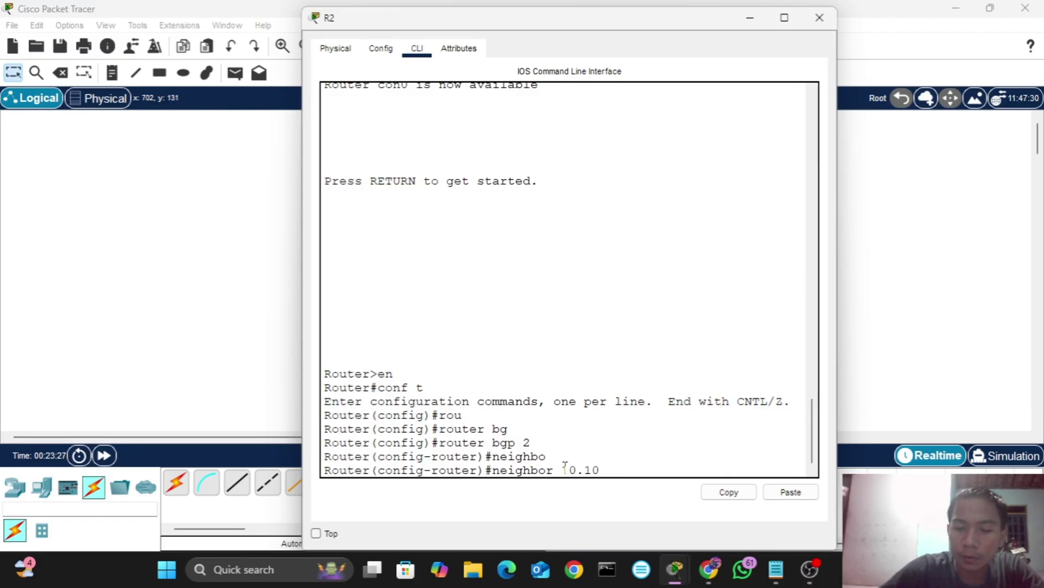
pyautogui.write('.10.1 r')
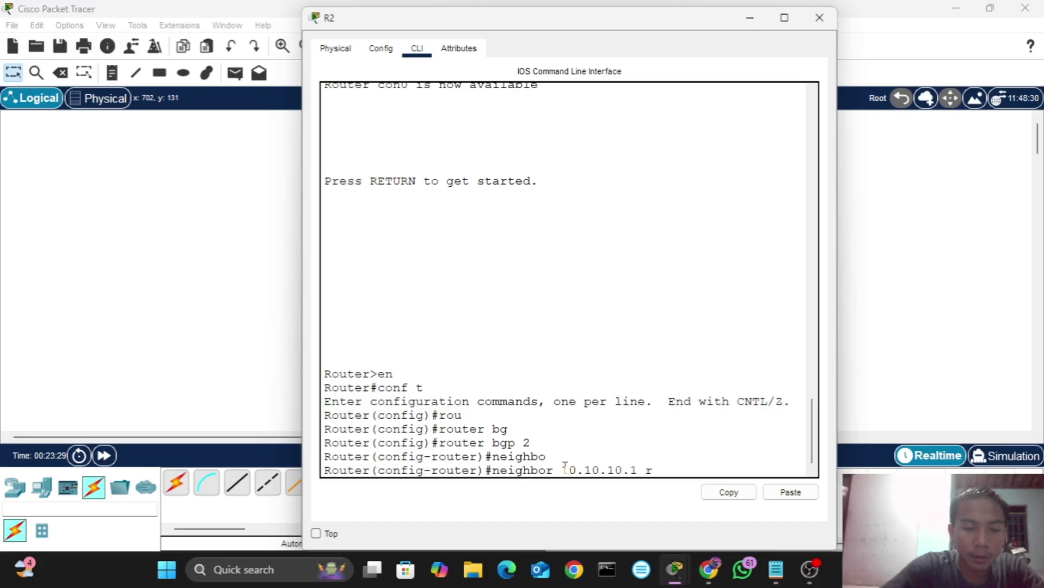
pyautogui.write('e')
pyautogui.press('Tab')
pyautogui.write('1')
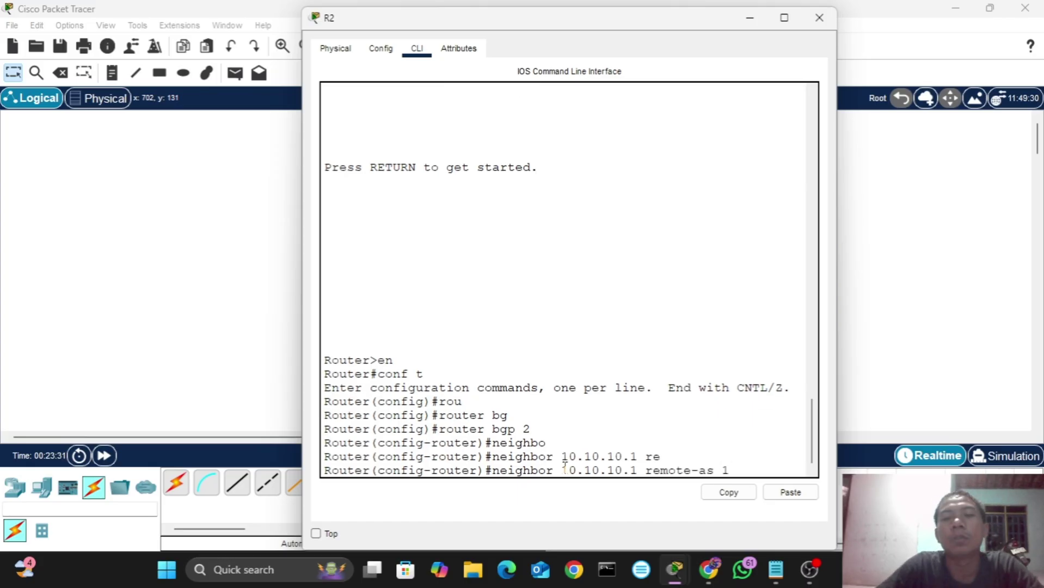
pyautogui.press('Return')
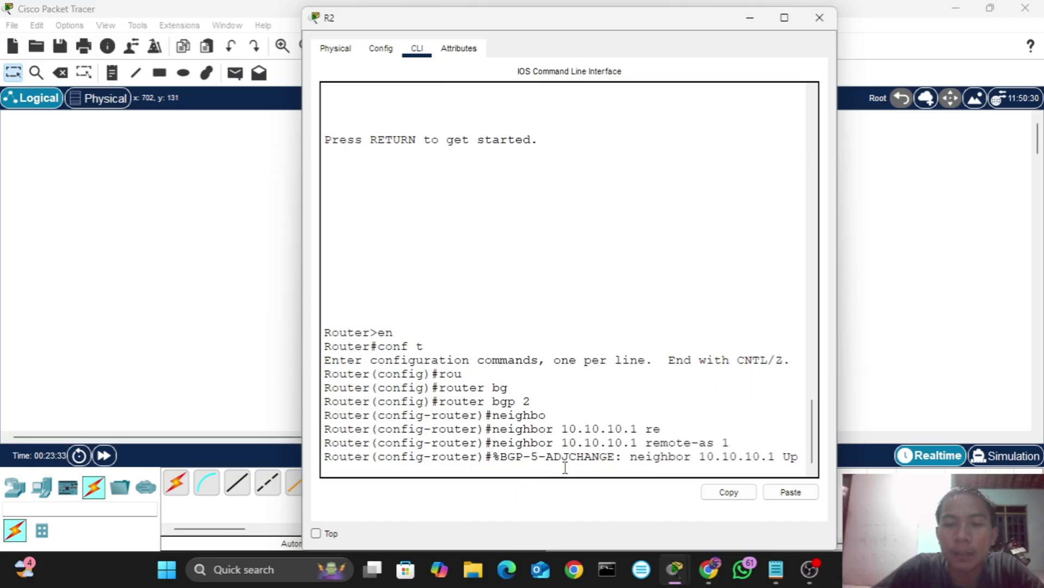
pyautogui.press('Return')
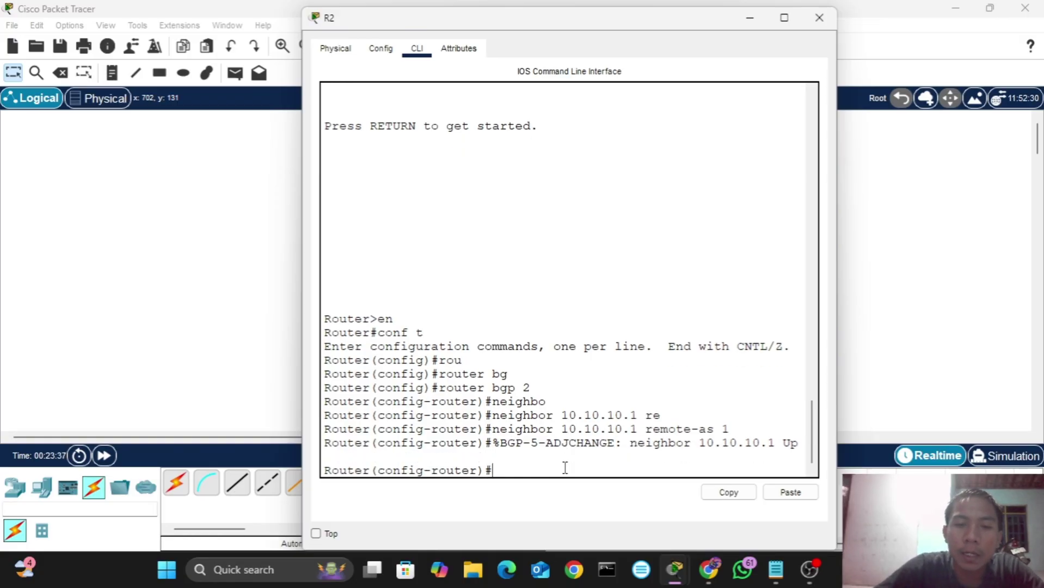
# - Advertise network 10.10.10.0 with mask 255.255.255.252 in R2's BGP configuration
pyautogui.write('net')
pyautogui.press('Tab')
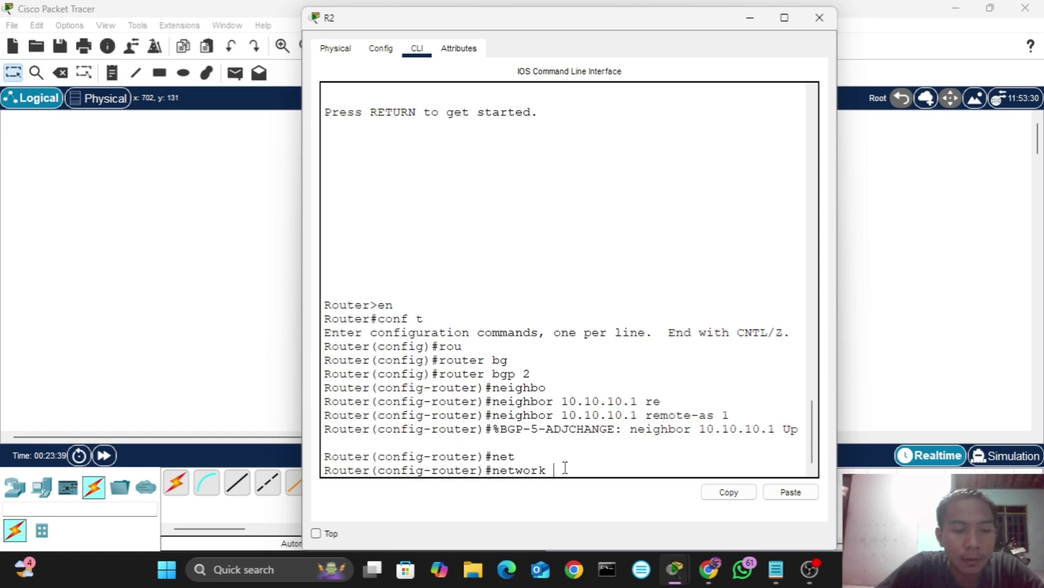
pyautogui.write('10.10.10.')
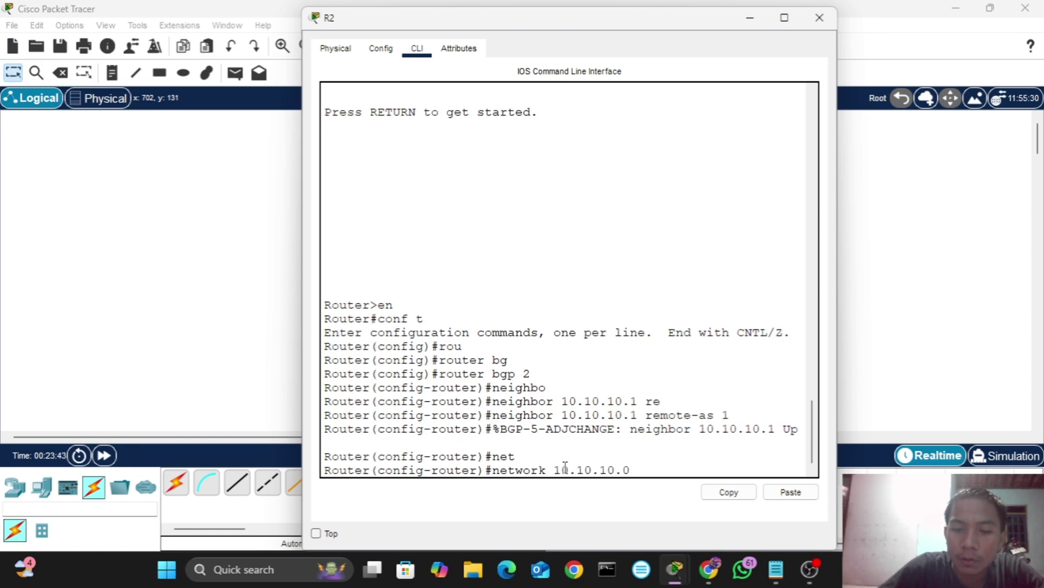
pyautogui.write('0 ')
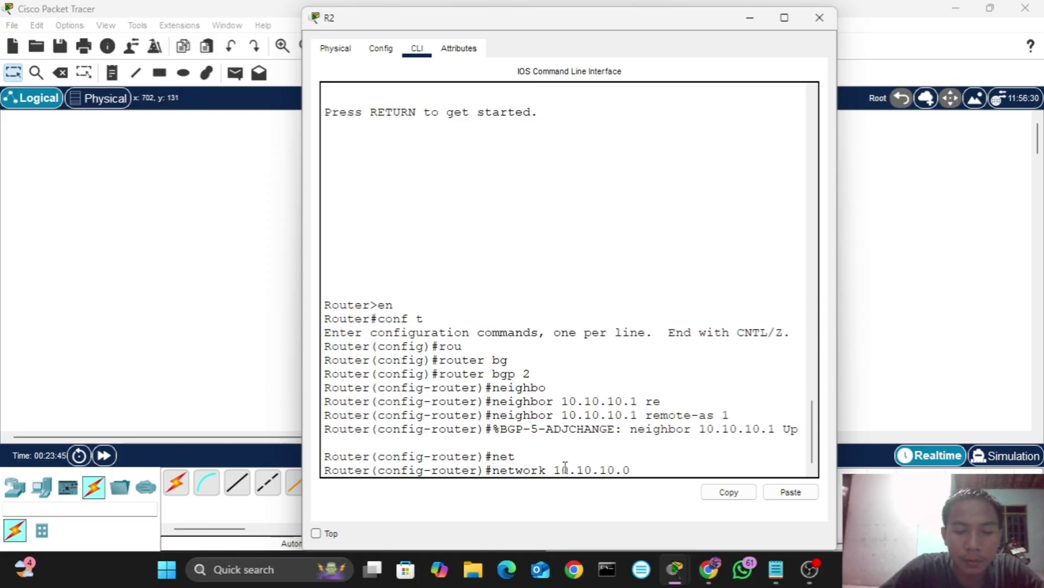
pyautogui.write('ma')
pyautogui.press('Tab')
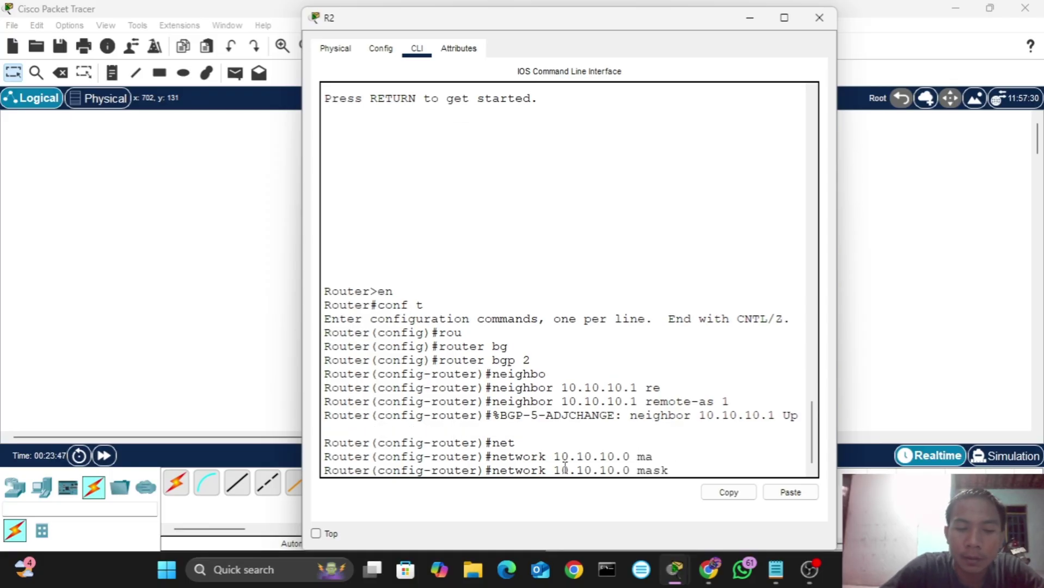
pyautogui.write('255.2')
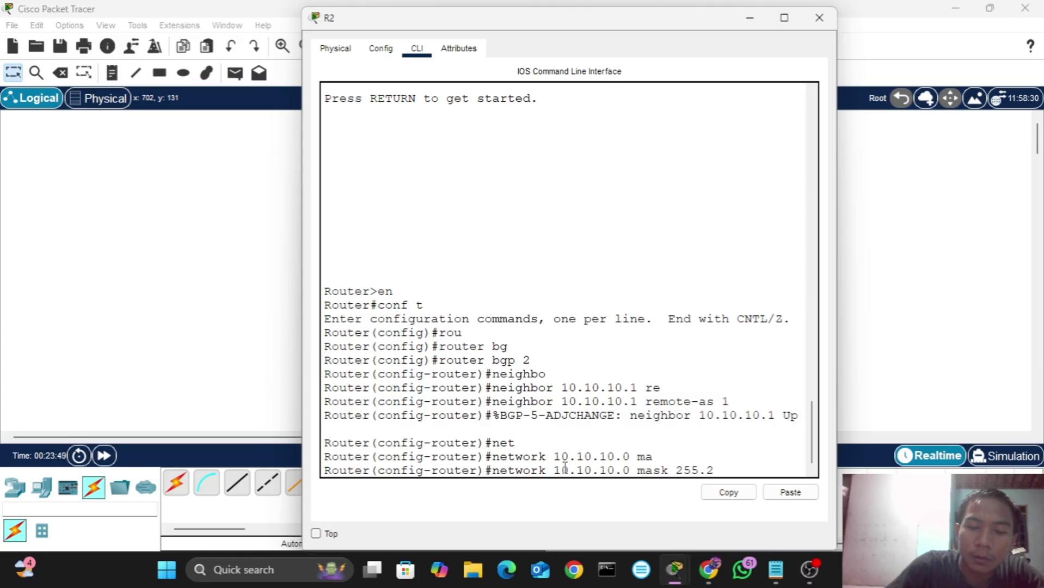
pyautogui.write('55.255.252')
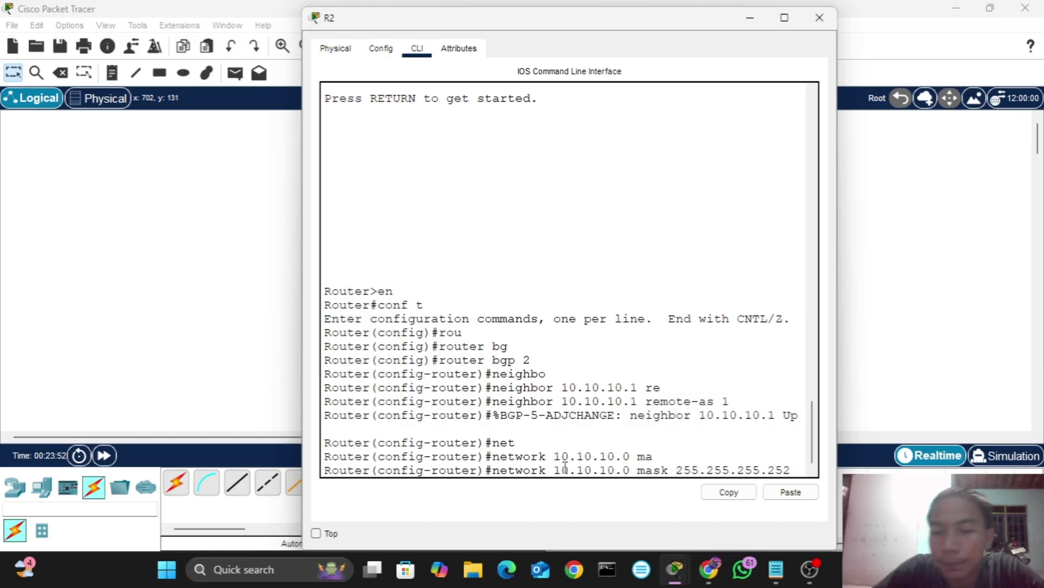
pyautogui.press('Return')
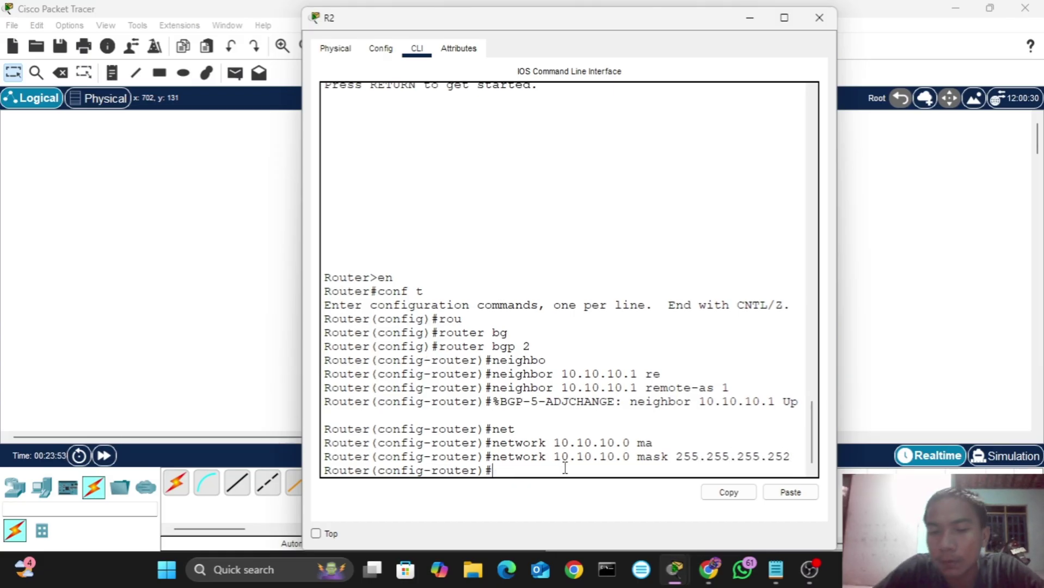
# - Advertise network 192.168.2.0 with mask 255.255.255.0 in R2's BGP configuration
pyautogui.write('net')
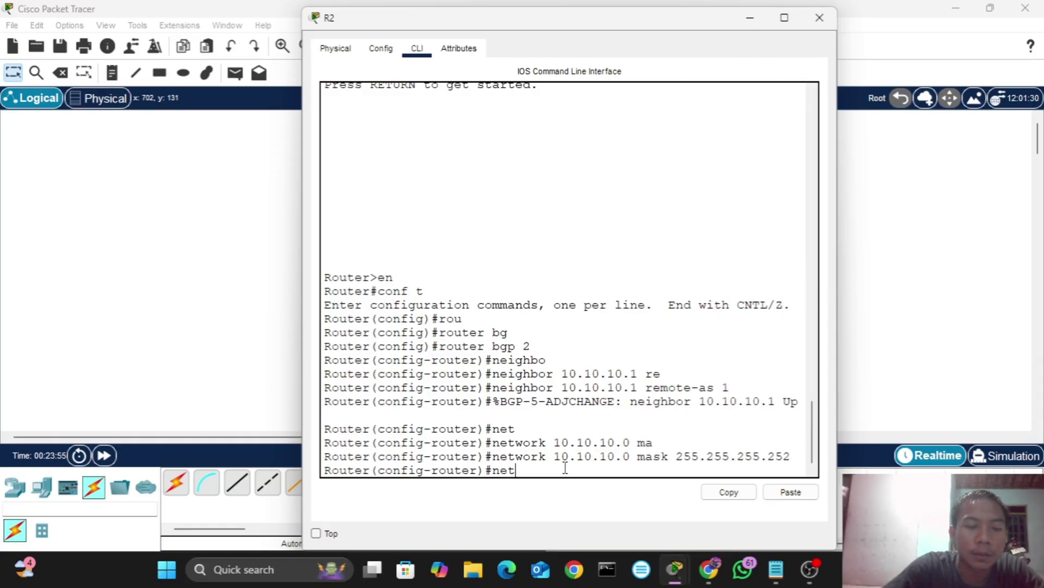
pyautogui.press('Tab')
pyautogui.write('192')
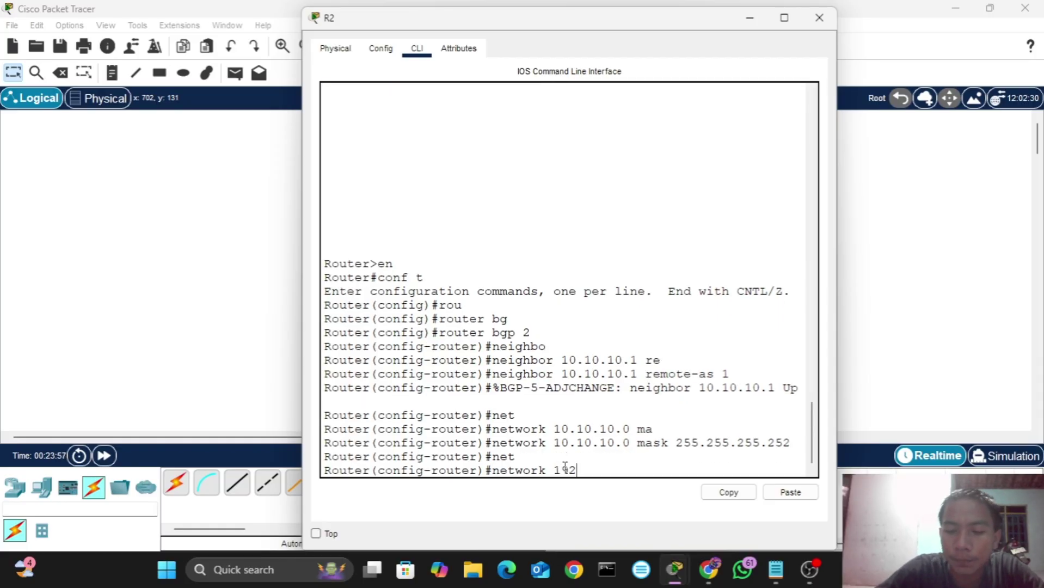
pyautogui.write('.168.2.0 ma')
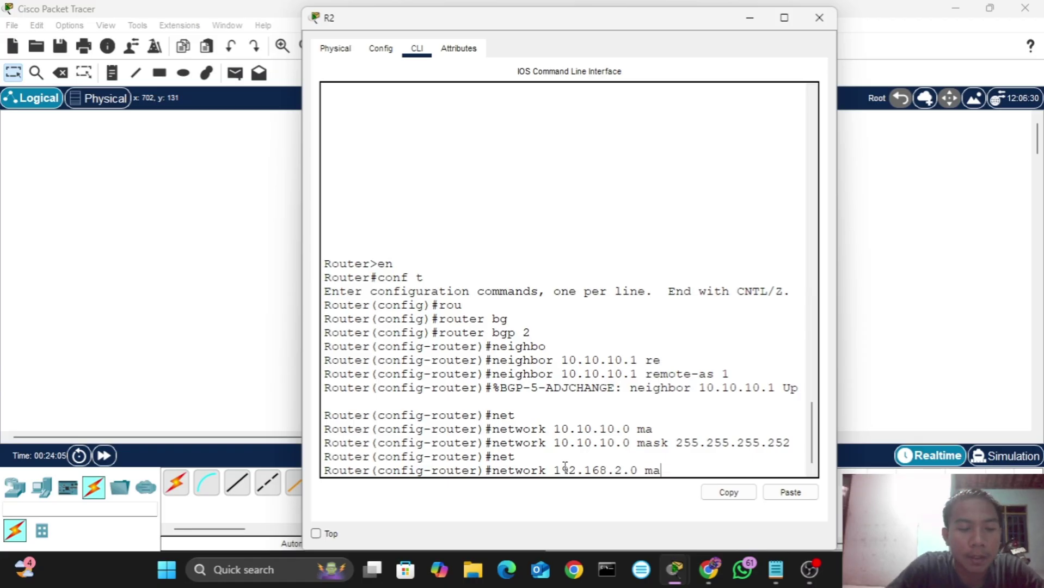
pyautogui.press('Tab')
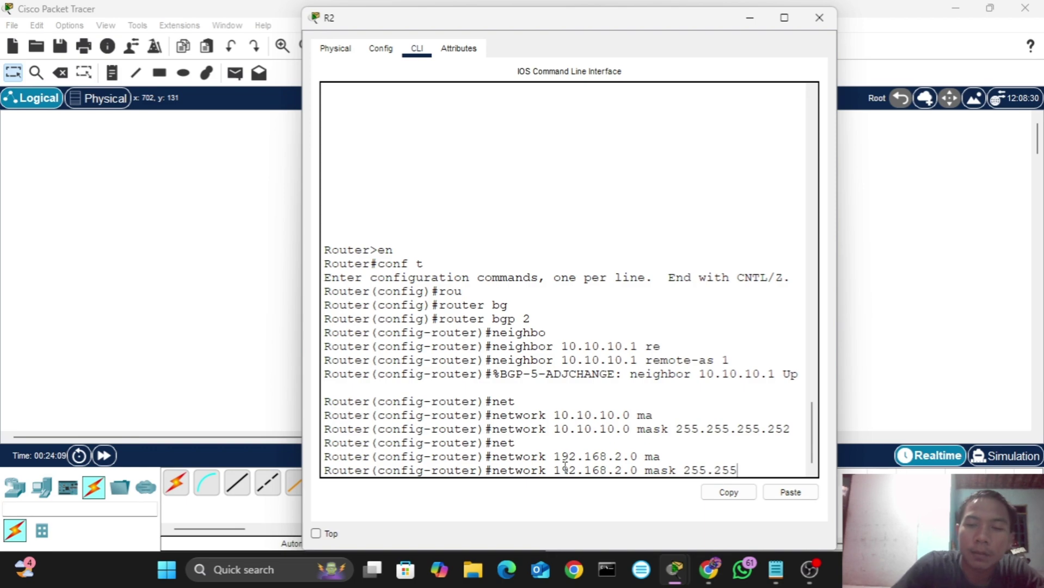
pyautogui.write('255.255.255')
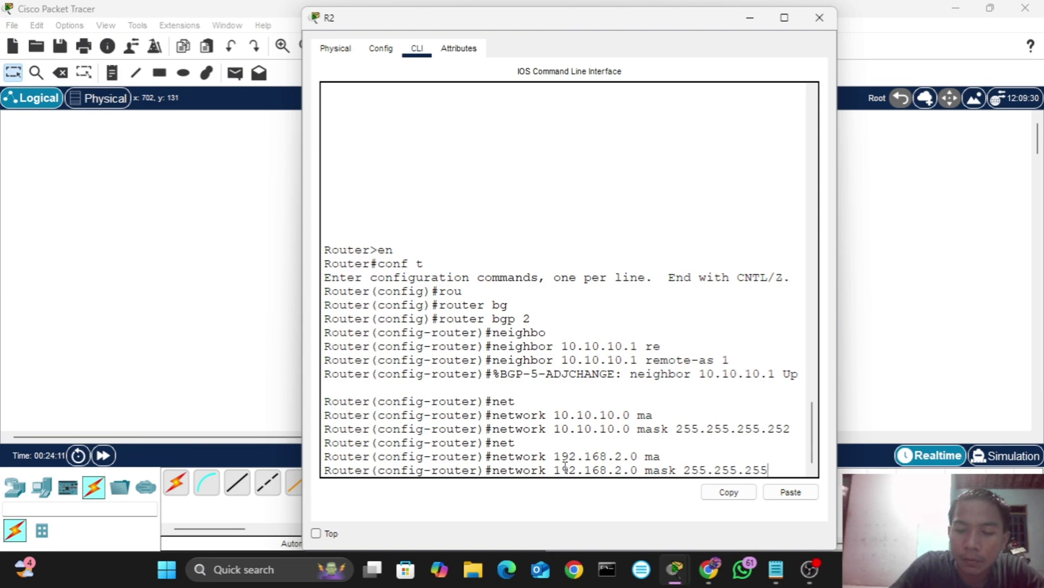
pyautogui.write('.0')
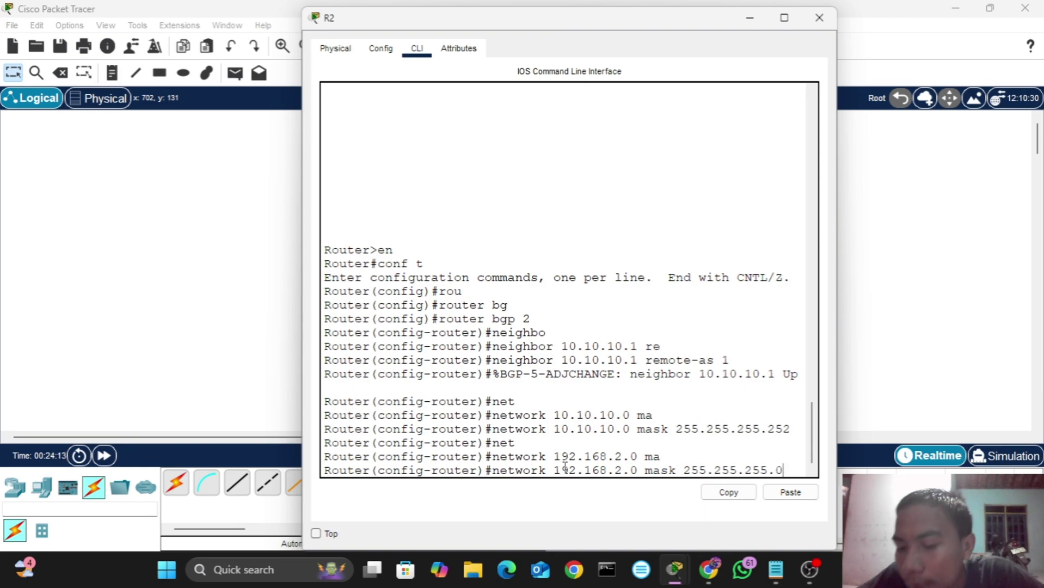
pyautogui.press('Return')
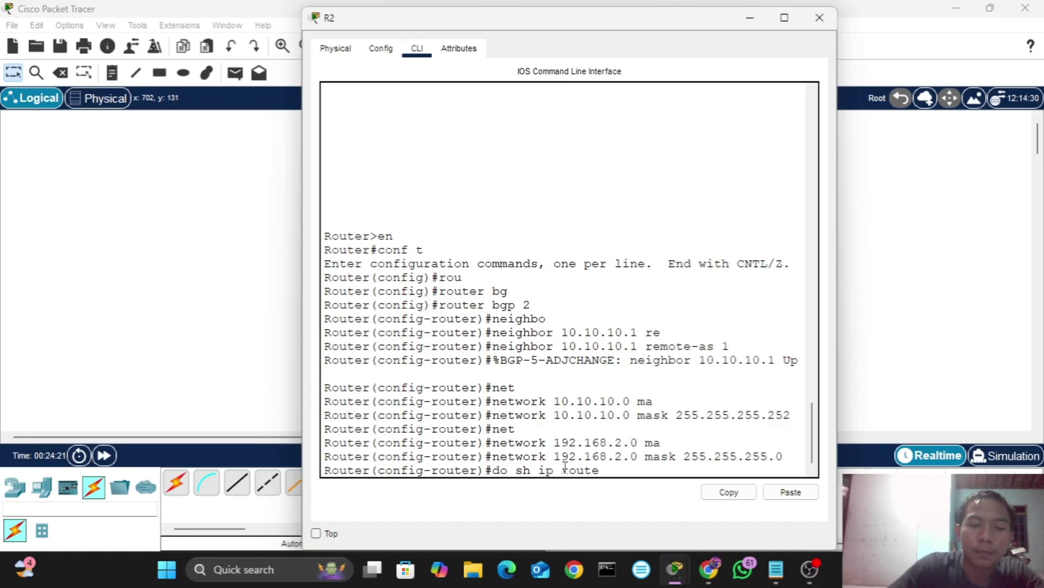
# - Display R2's IP routing table with "do sh ip route" and examine the route to R1's LAN
pyautogui.write('do sh ip route')
pyautogui.press('Return')
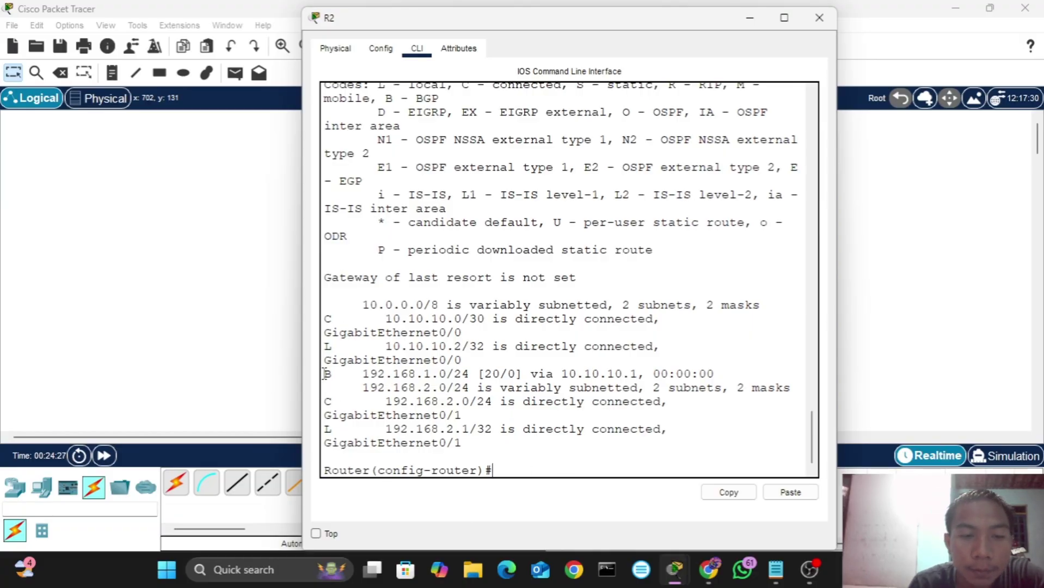
pyautogui.moveTo(322, 372); pyautogui.dragTo(626, 373)
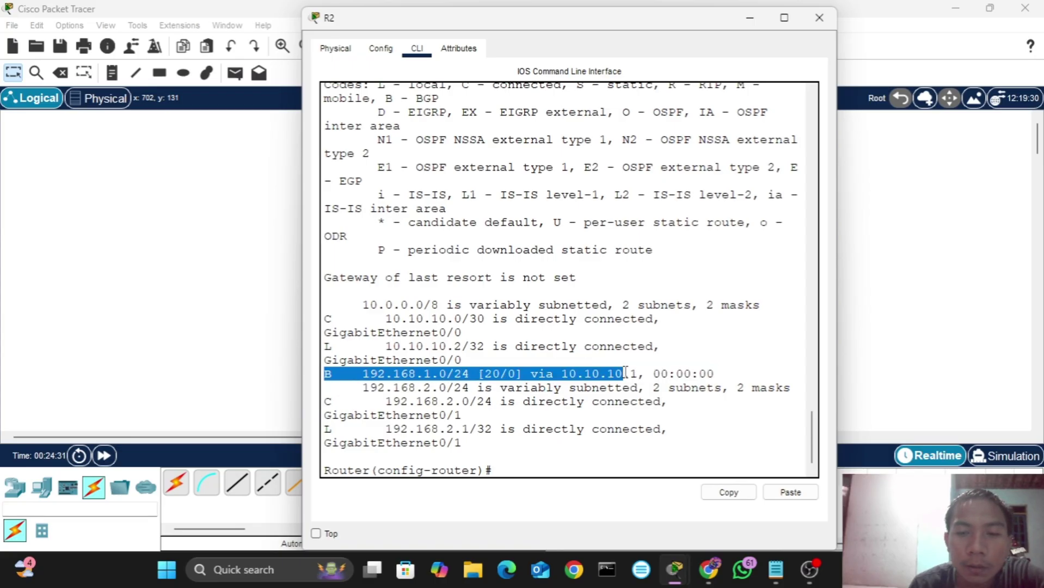
pyautogui.click(733, 350)
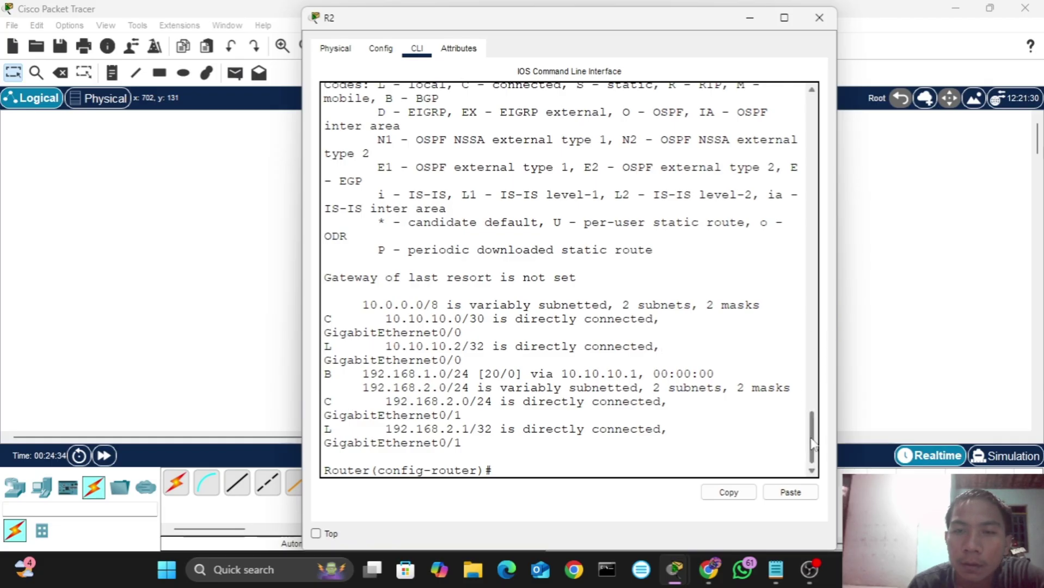
# - Check the BGP code in the routing table legend against the matching route entry on R2
pyautogui.moveTo(812, 443); pyautogui.dragTo(812, 432)
pyautogui.moveTo(325, 235); pyautogui.dragTo(653, 235)
pyautogui.click(802, 184)
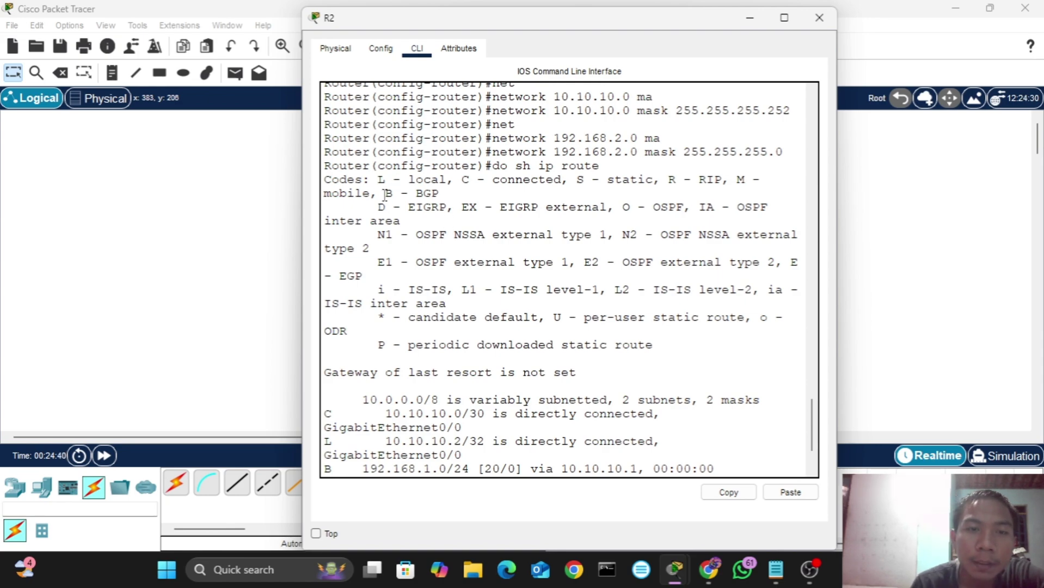
pyautogui.moveTo(386, 194); pyautogui.dragTo(464, 191)
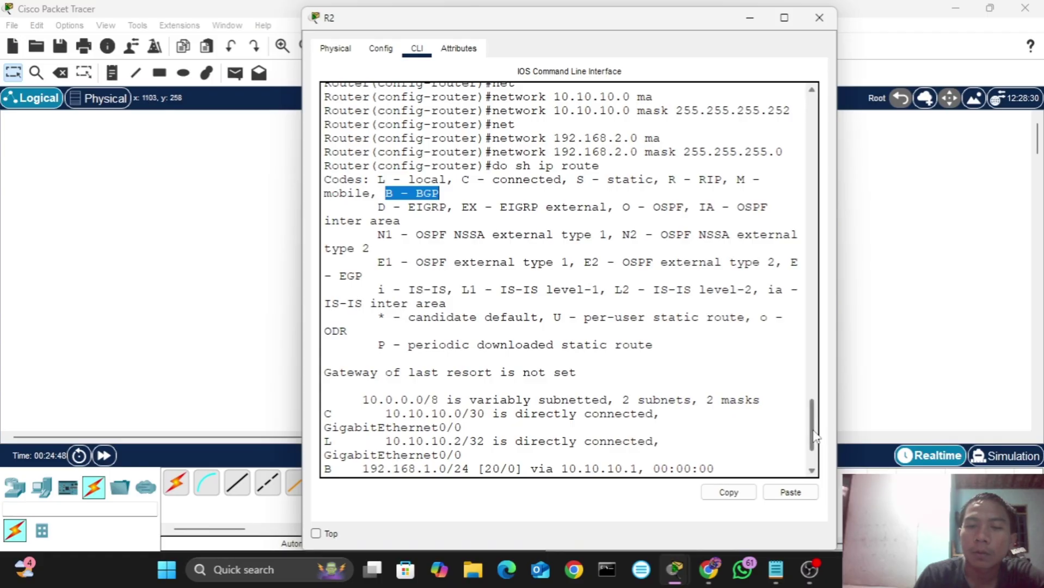
pyautogui.scroll(-3, 815, 435)
pyautogui.click(327, 375)
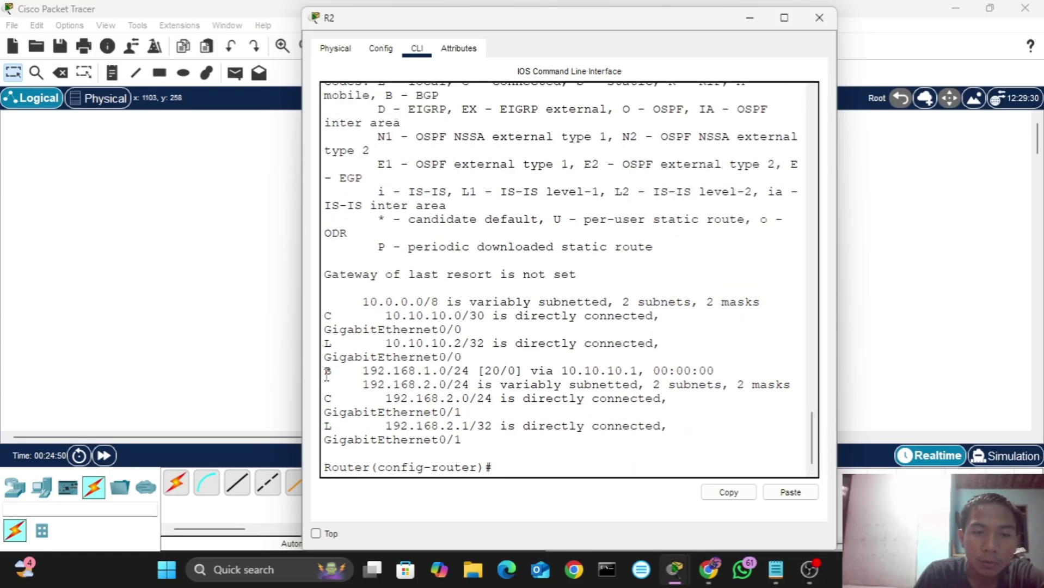
pyautogui.moveTo(326, 374); pyautogui.dragTo(470, 386)
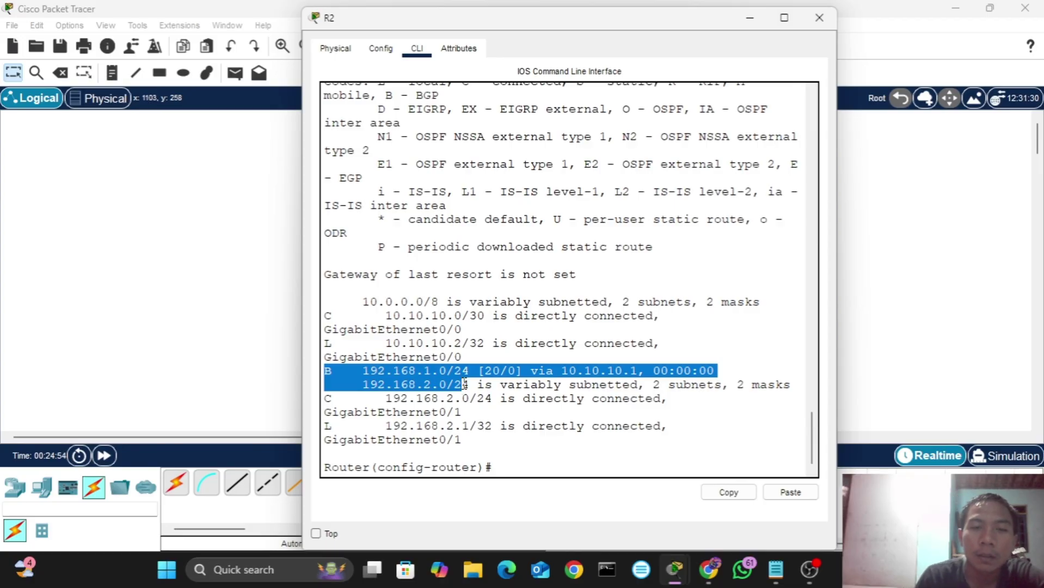
pyautogui.click(776, 298)
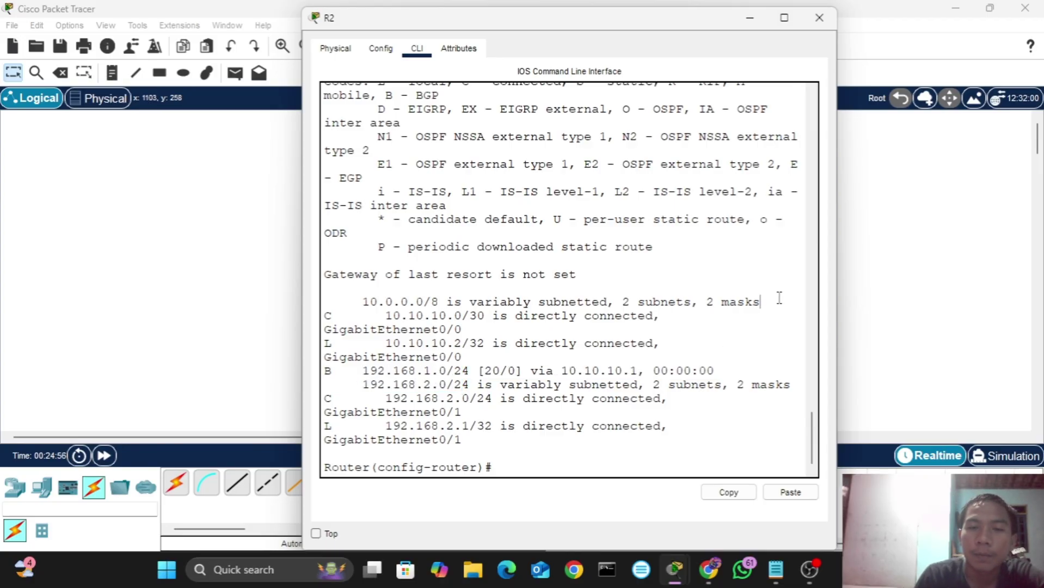
# - Display R1's IP routing table from its command line, examine the route to R2's LAN, and return to the topology
pyautogui.click(946, 296)
pyautogui.click(356, 218)
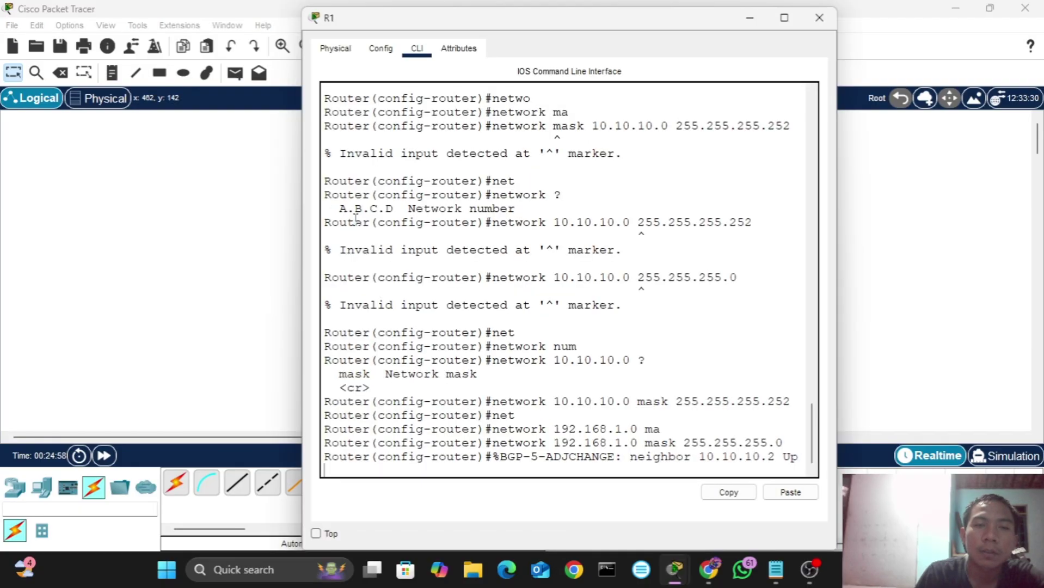
pyautogui.press('Return')
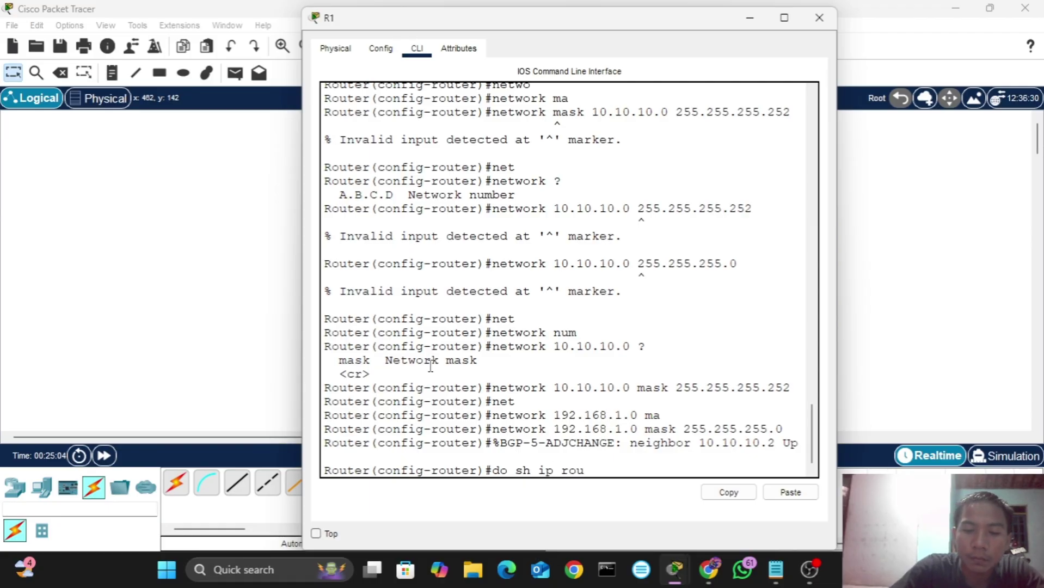
pyautogui.press('Return')
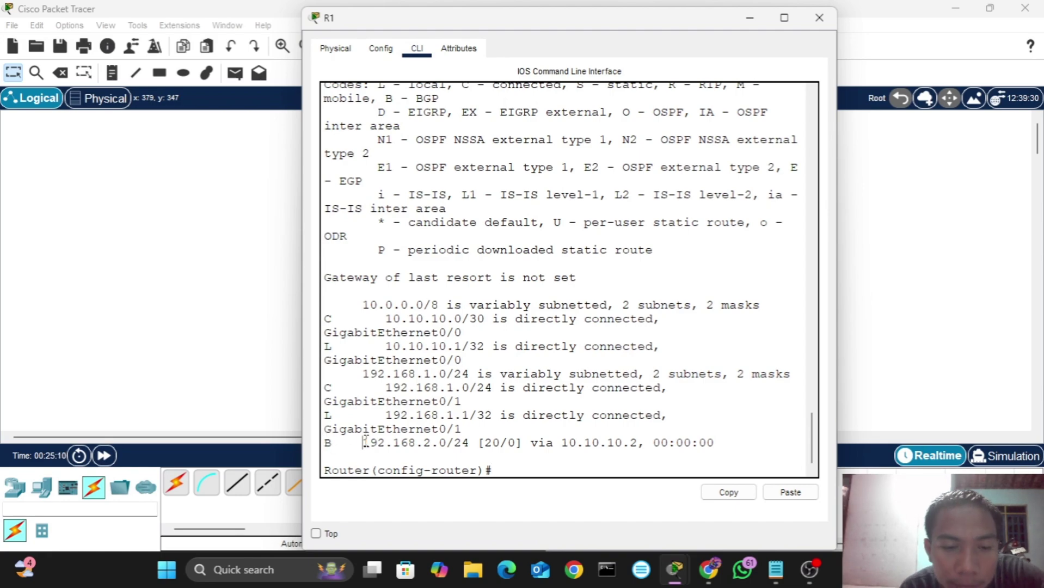
pyautogui.moveTo(365, 441); pyautogui.dragTo(476, 440)
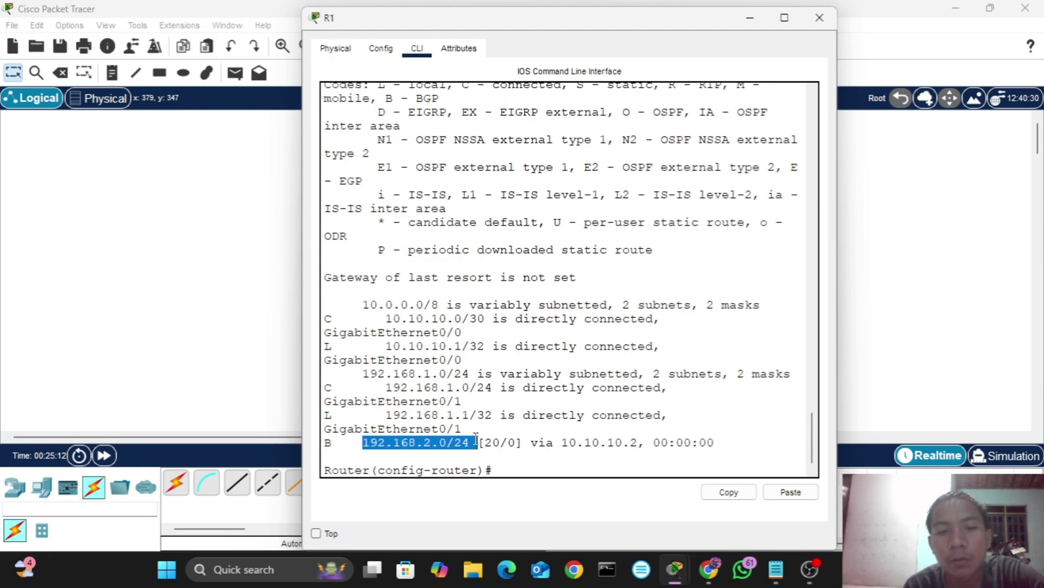
pyautogui.click(732, 410)
pyautogui.click(917, 254)
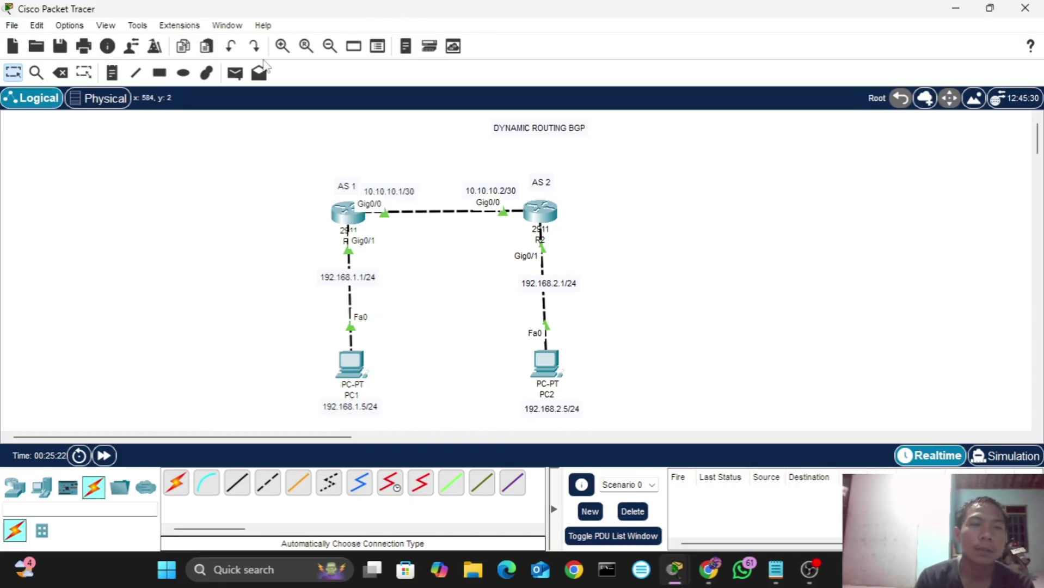
# - Send two simple PDUs from PC1 to PC2 to test connectivity between the two LANs
pyautogui.click(236, 73)
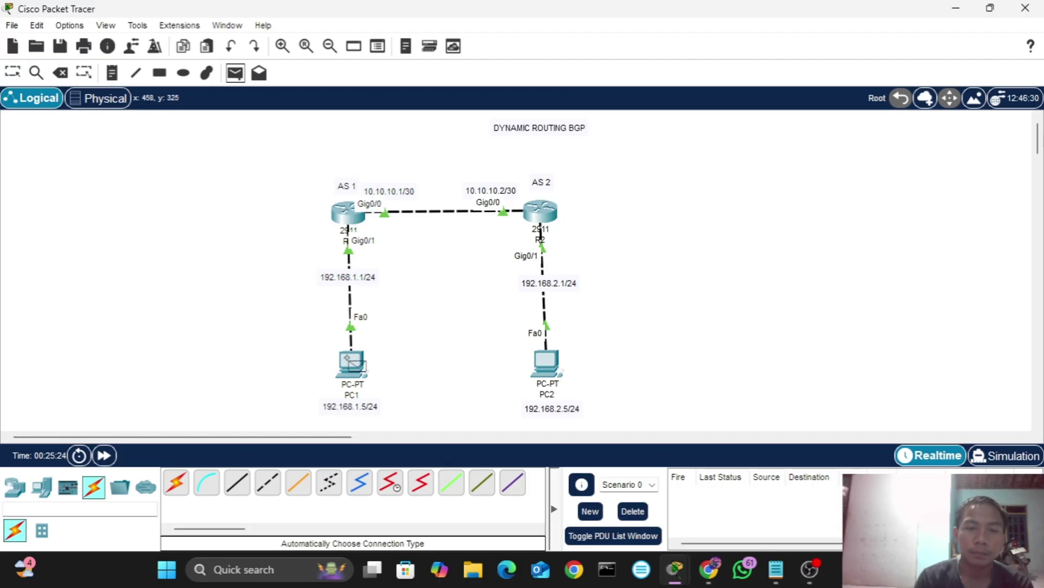
pyautogui.click(349, 361)
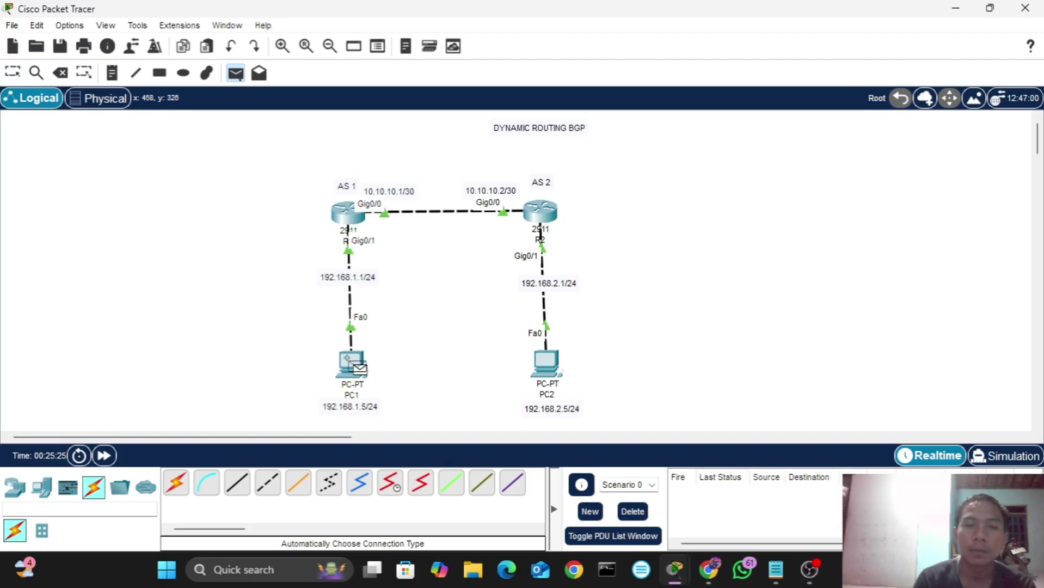
pyautogui.click(545, 362)
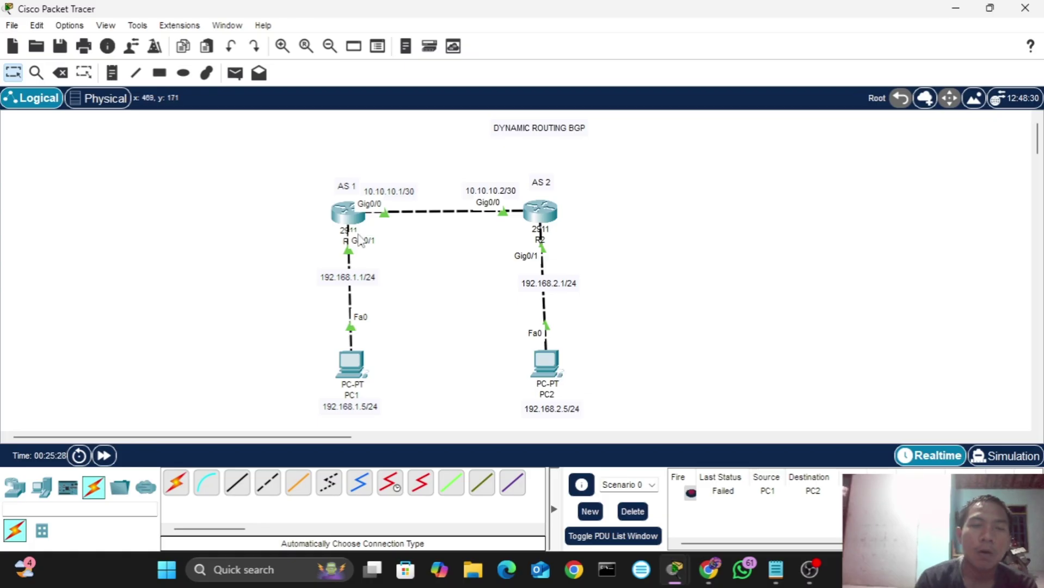
pyautogui.click(238, 77)
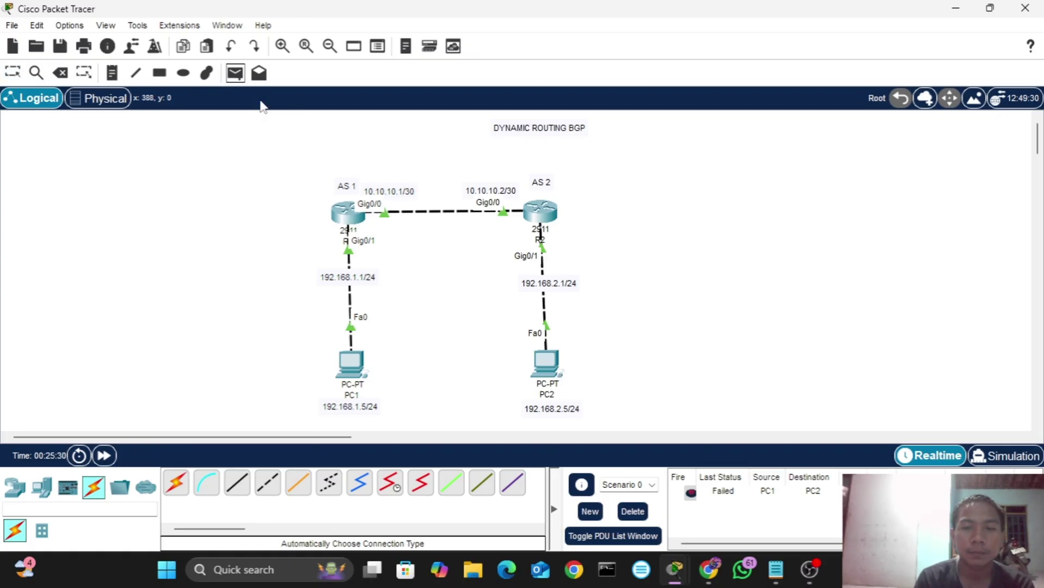
pyautogui.click(356, 364)
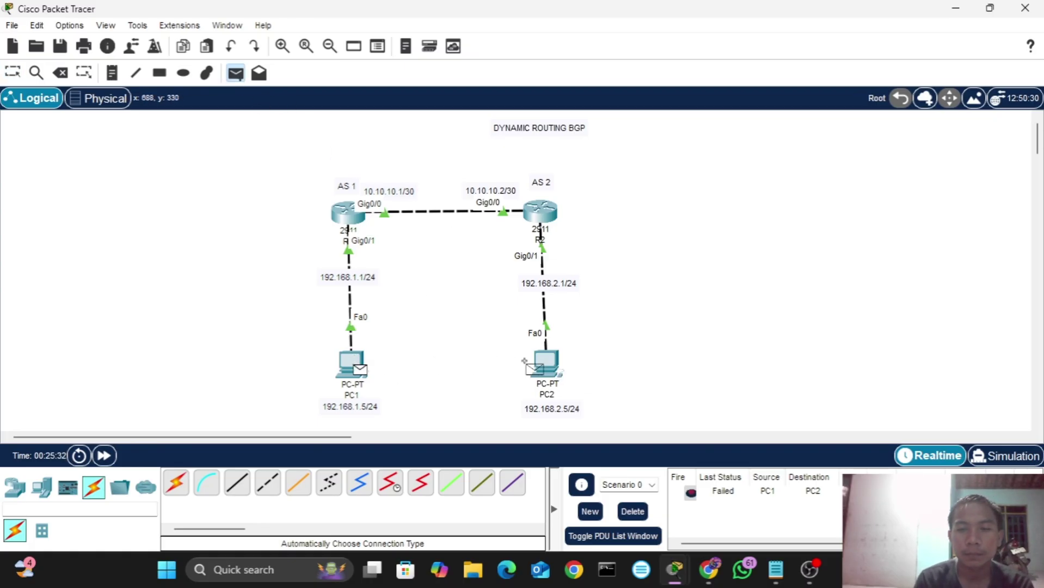
pyautogui.click(558, 368)
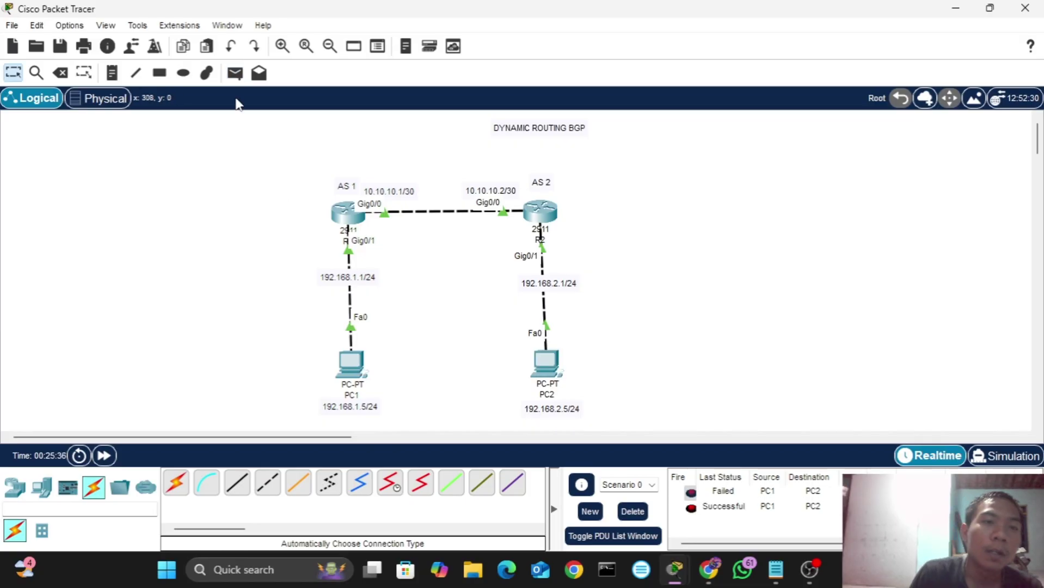
# - Test the reverse path with a simple PDU from PC2 to PC1
pyautogui.click(236, 77)
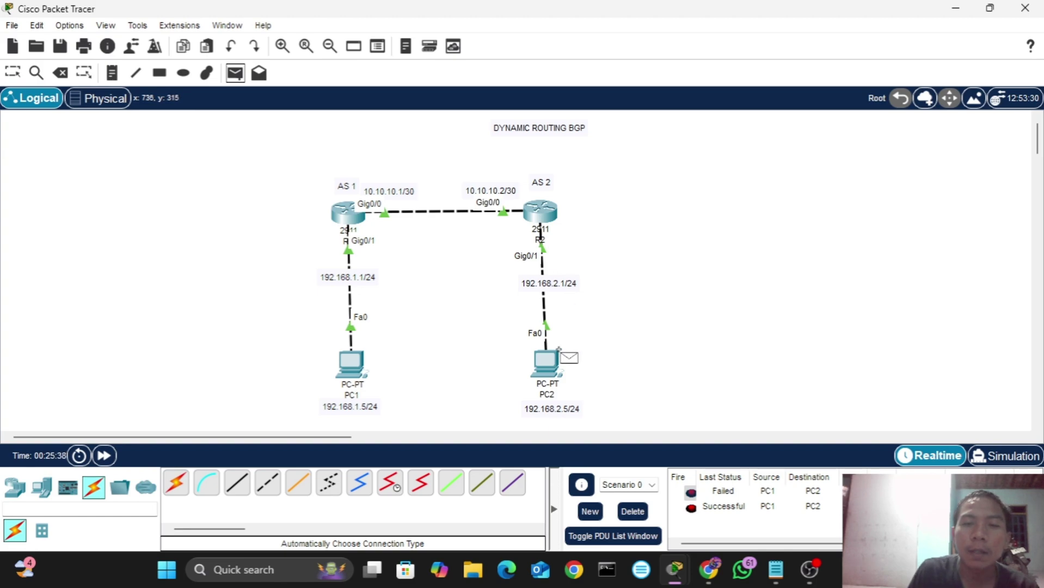
pyautogui.click(554, 358)
pyautogui.click(364, 365)
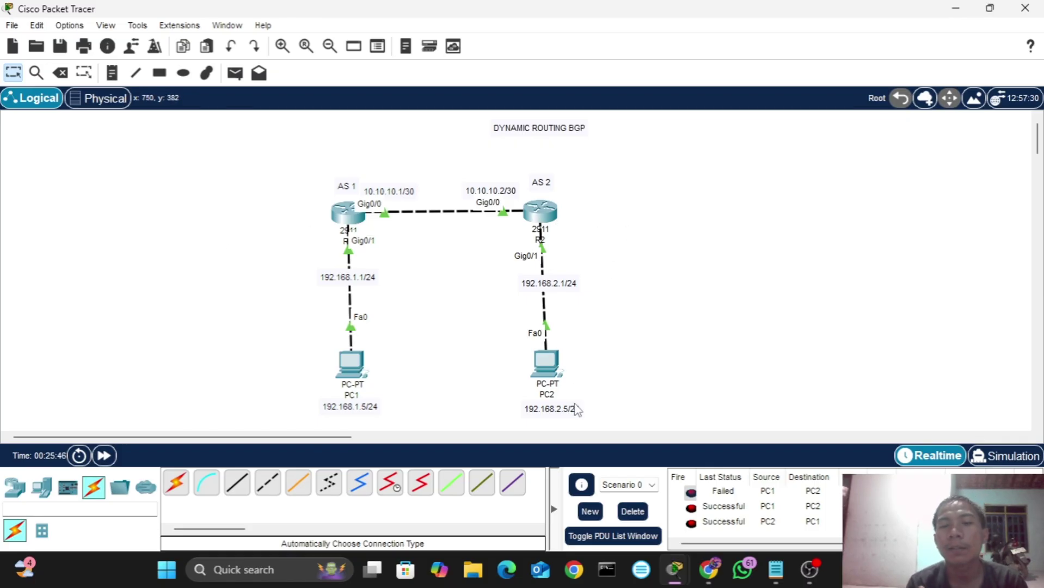
# - Switch to OBS, move the Video Capture Device overlay up along the preview's edge, deselect it, and return to Packet Tracer
pyautogui.click(811, 570)
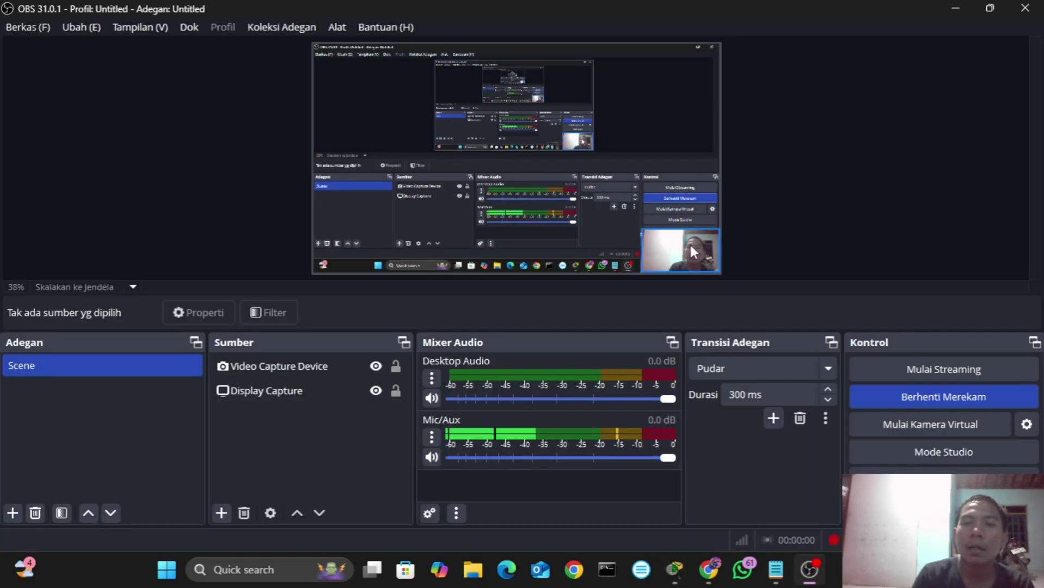
pyautogui.moveTo(689, 245); pyautogui.dragTo(691, 175)
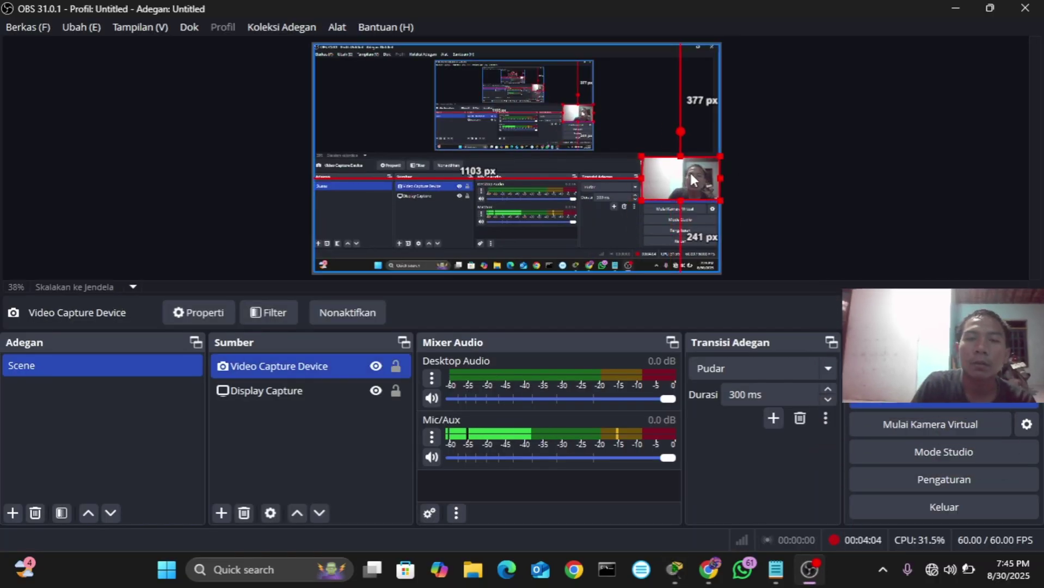
pyautogui.click(843, 154)
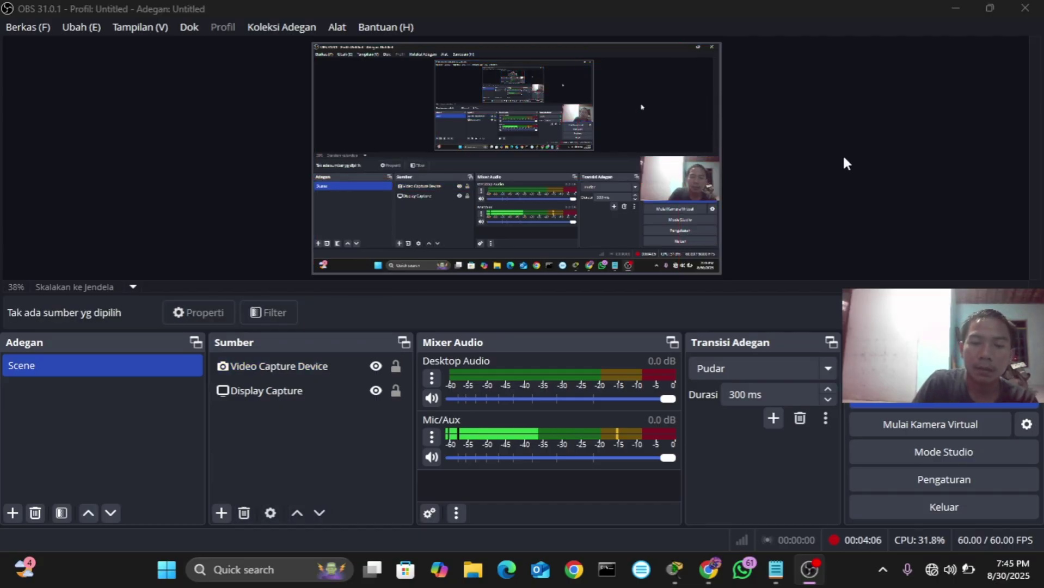
pyautogui.hotkey('alt', 'Tab')
pyautogui.hotkey('alt', 'Tab')
pyautogui.hotkey('alt', 'Tab')
pyautogui.hotkey('alt', 'shift', 'Tab')
pyautogui.hotkey('alt', 'shift', 'Tab')
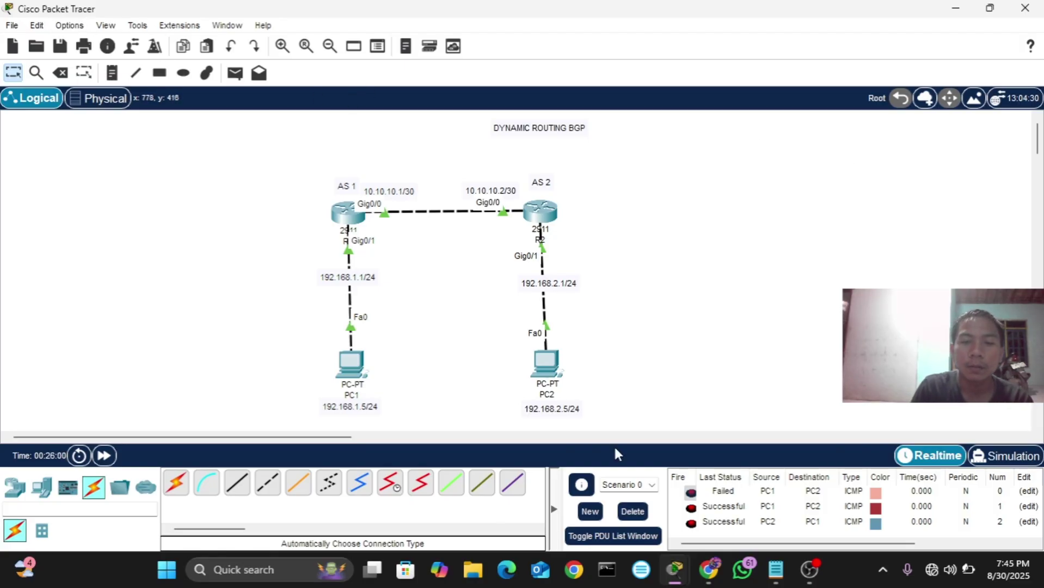
# - Delete the PDU scenario to clear its list and send one new simple PDU from PC1 to PC2
pyautogui.click(633, 512)
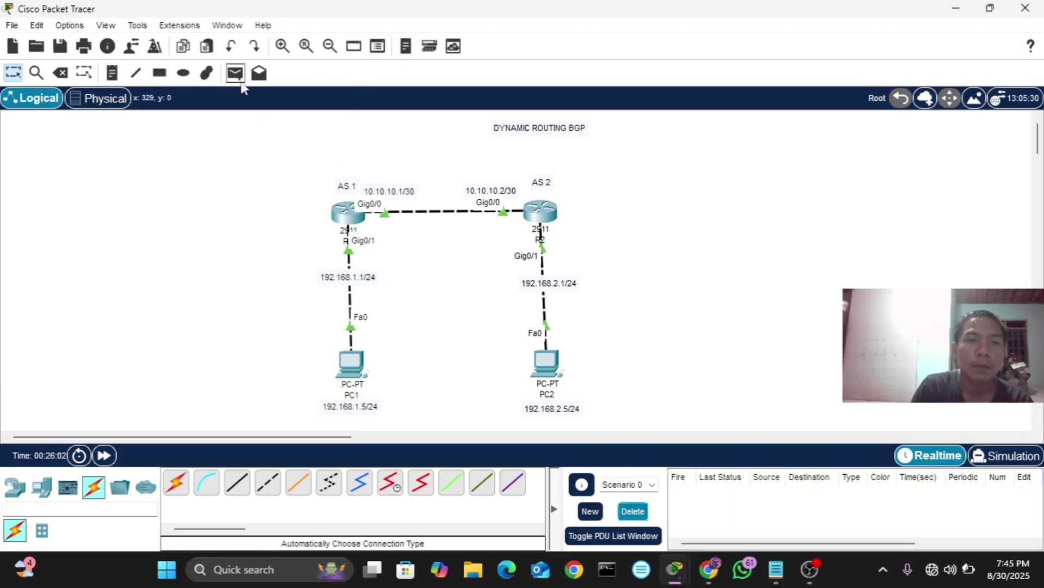
pyautogui.click(236, 73)
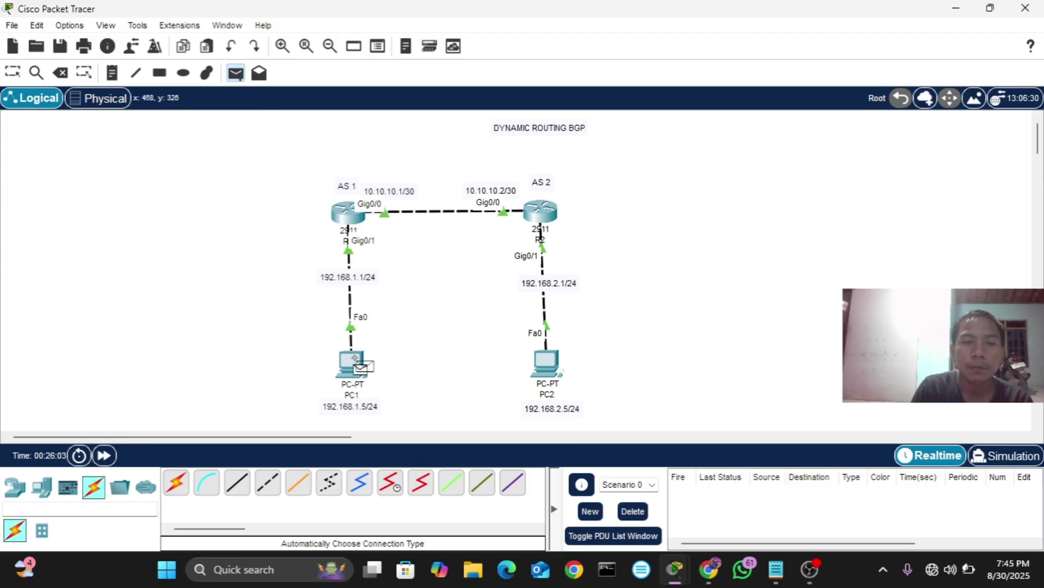
pyautogui.click(353, 361)
pyautogui.click(546, 364)
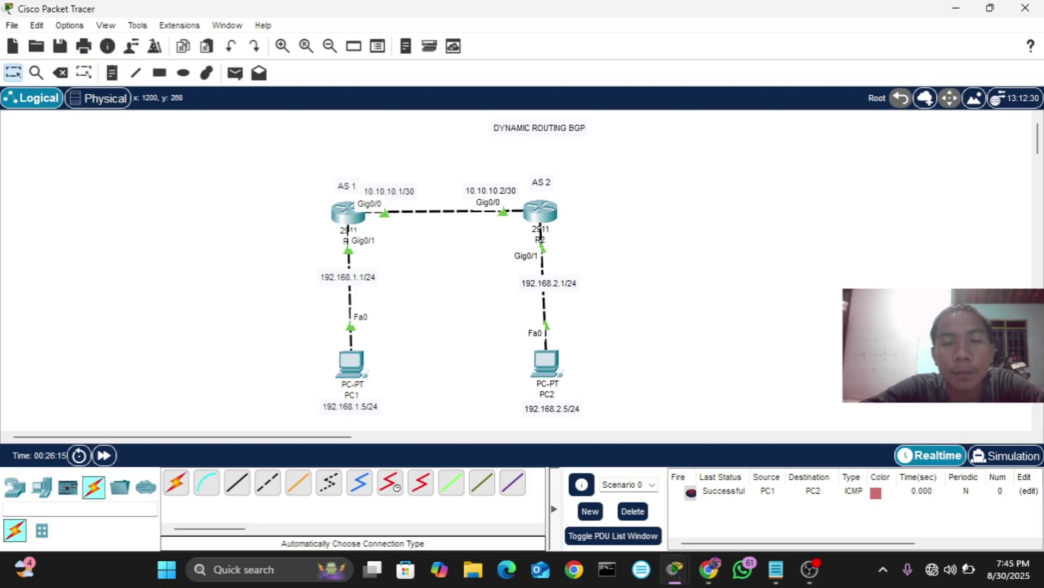
# - Switch to OBS, move the Video Capture Device overlay back down to the preview's lower corner, and return to Packet Tracer
pyautogui.hotkey('alt', 'Tab')
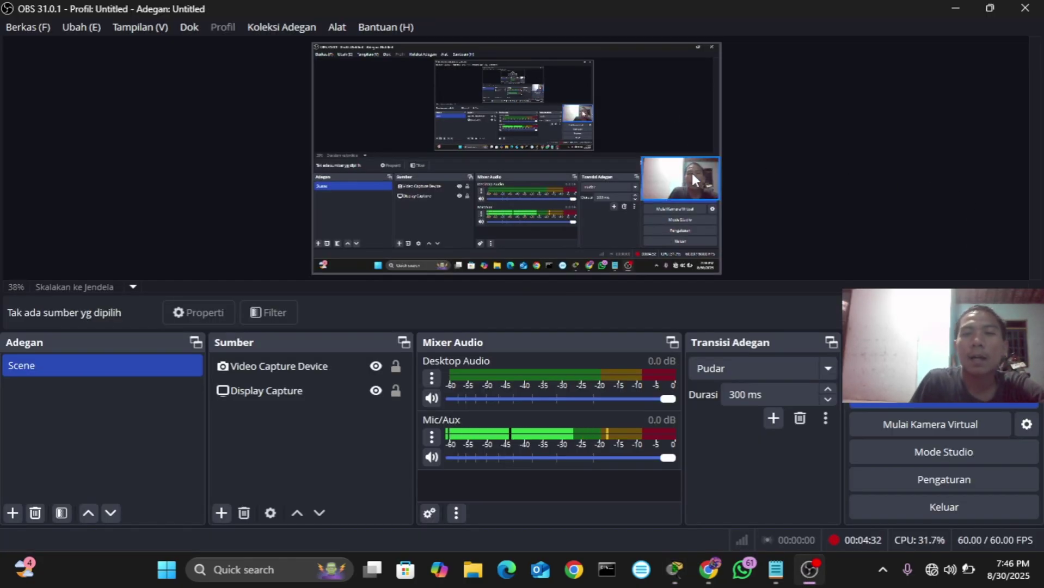
pyautogui.moveTo(691, 171); pyautogui.dragTo(685, 242)
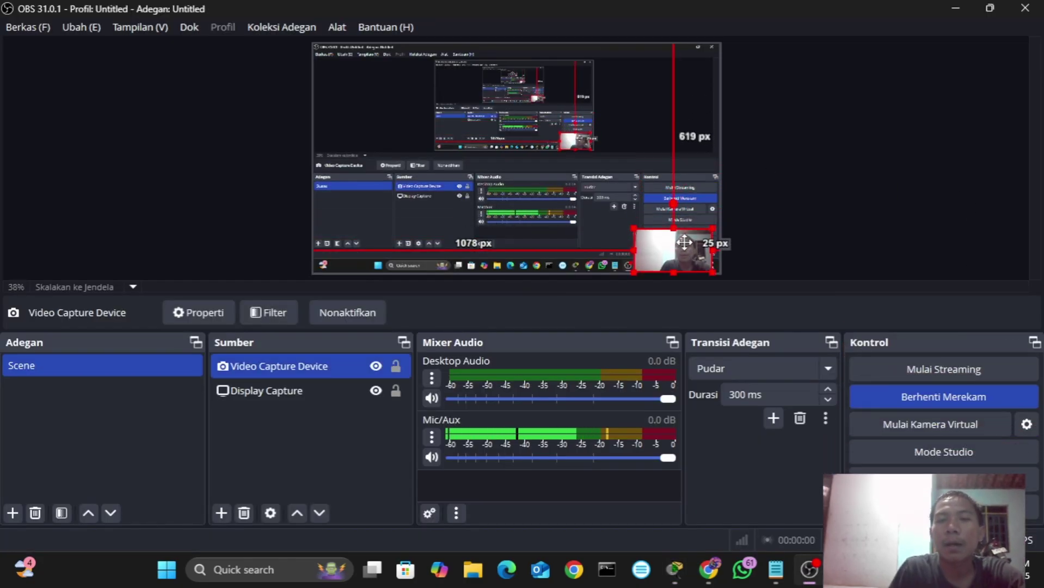
pyautogui.click(764, 200)
pyautogui.hotkey('alt', 'Tab')
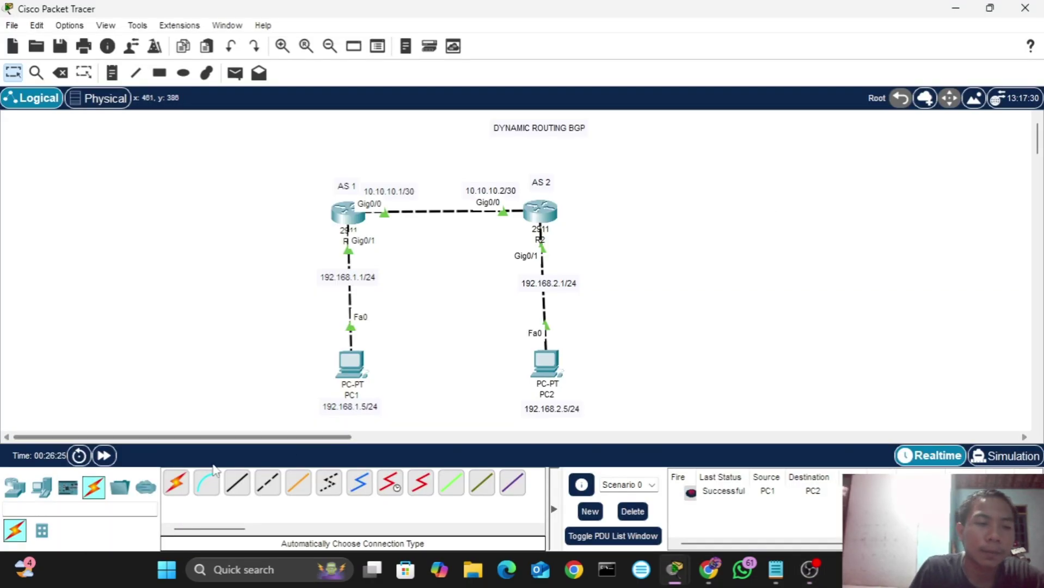
# - Add a 2911 router beside R2 and a PC below the new router
pyautogui.click(19, 483)
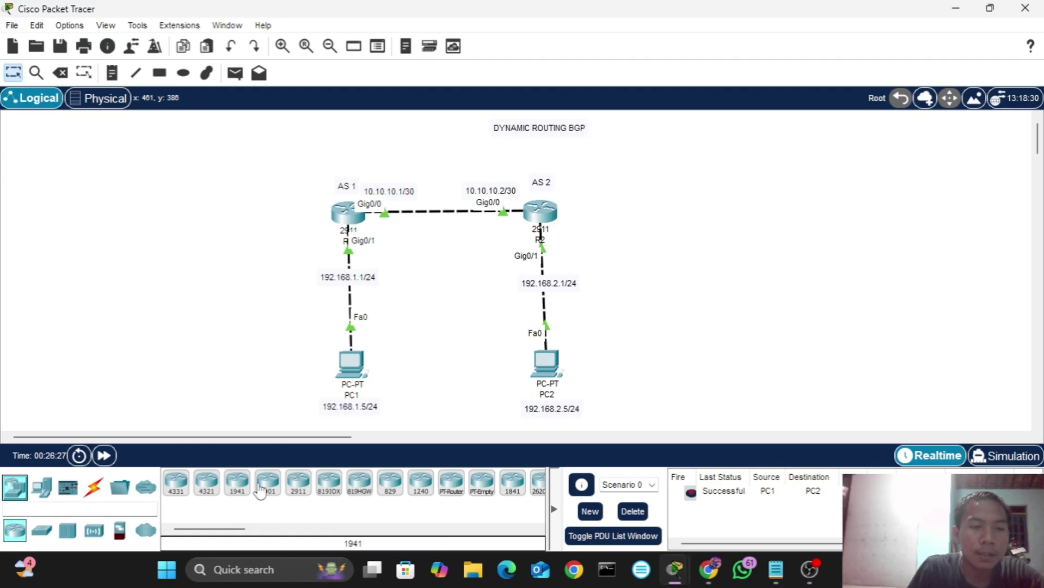
pyautogui.click(298, 485)
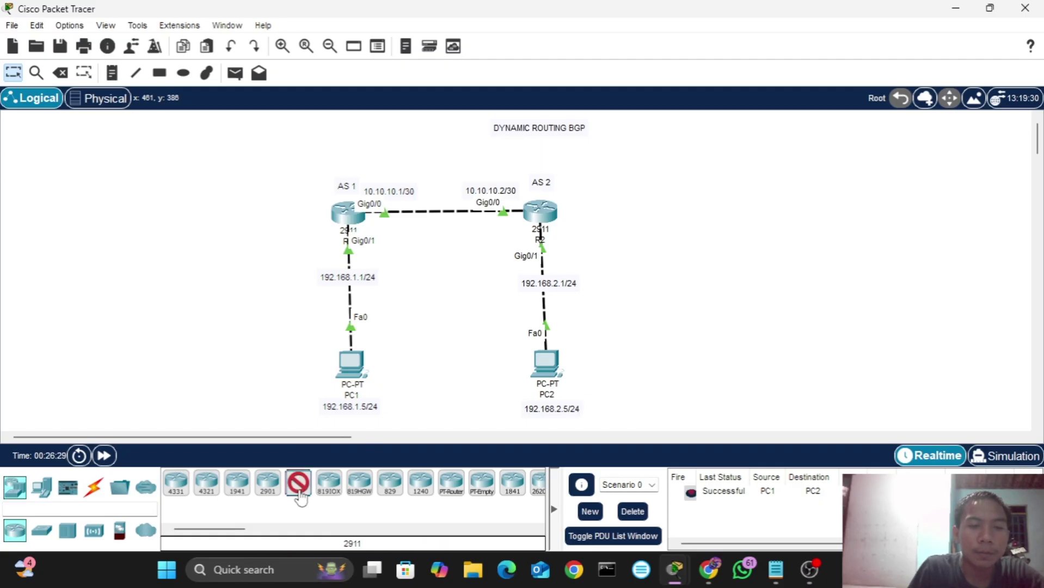
pyautogui.click(737, 208)
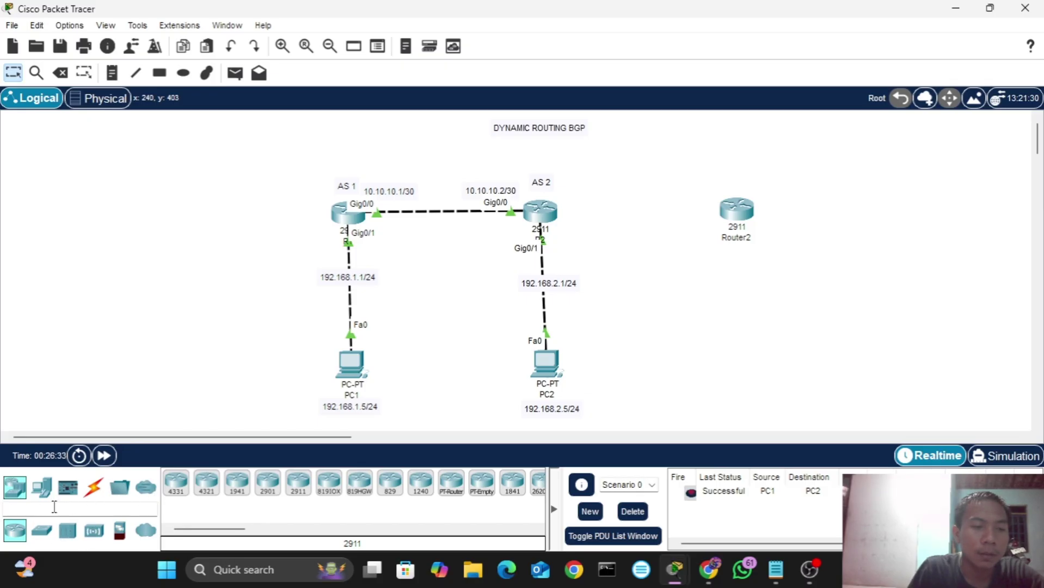
pyautogui.click(41, 486)
pyautogui.click(176, 482)
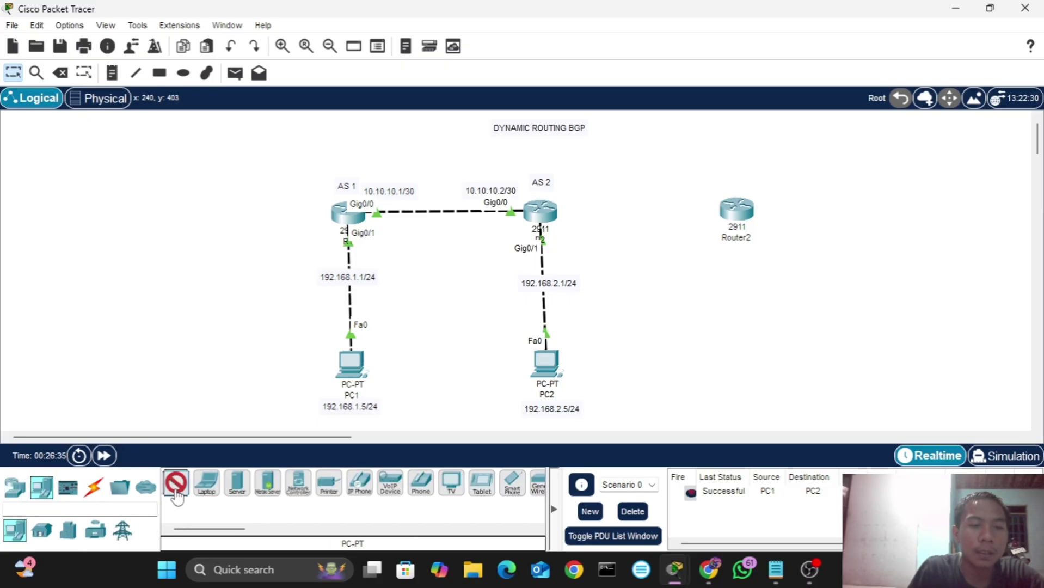
pyautogui.click(750, 364)
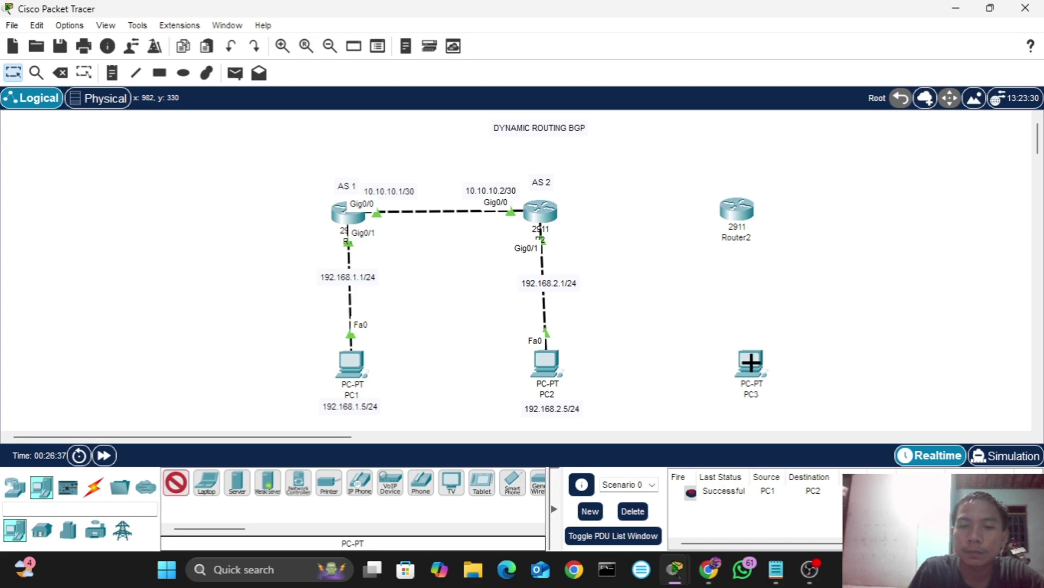
# - Cable R2 to Router2 and Router2 to PC3 using automatically chosen connections
pyautogui.click(94, 486)
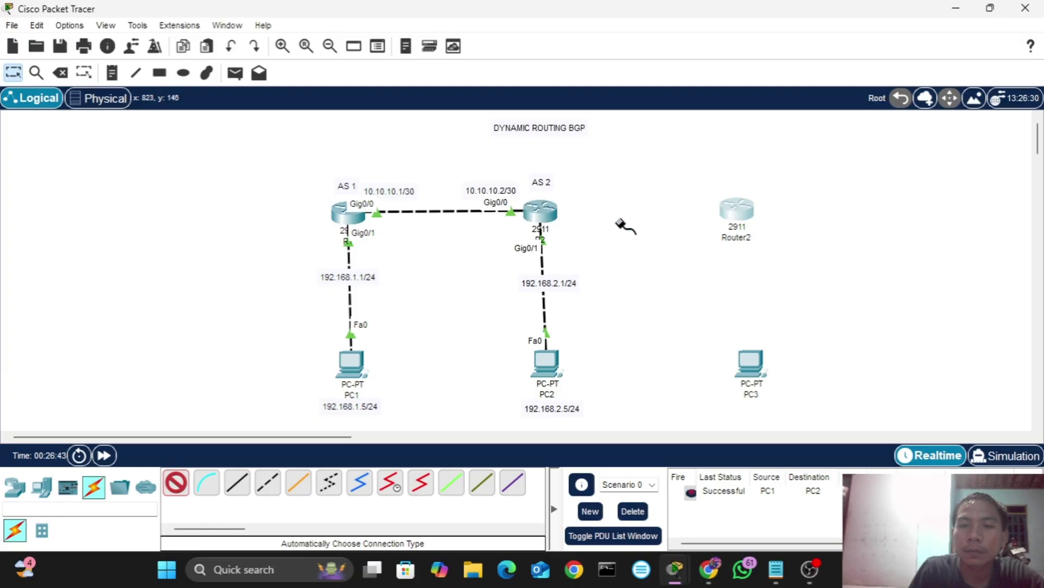
pyautogui.click(554, 211)
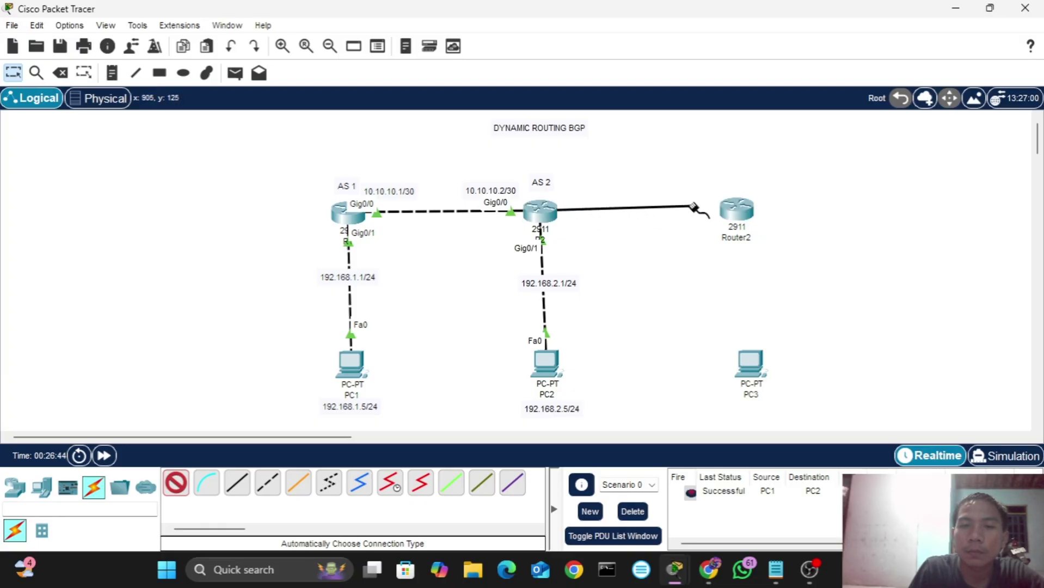
pyautogui.click(736, 210)
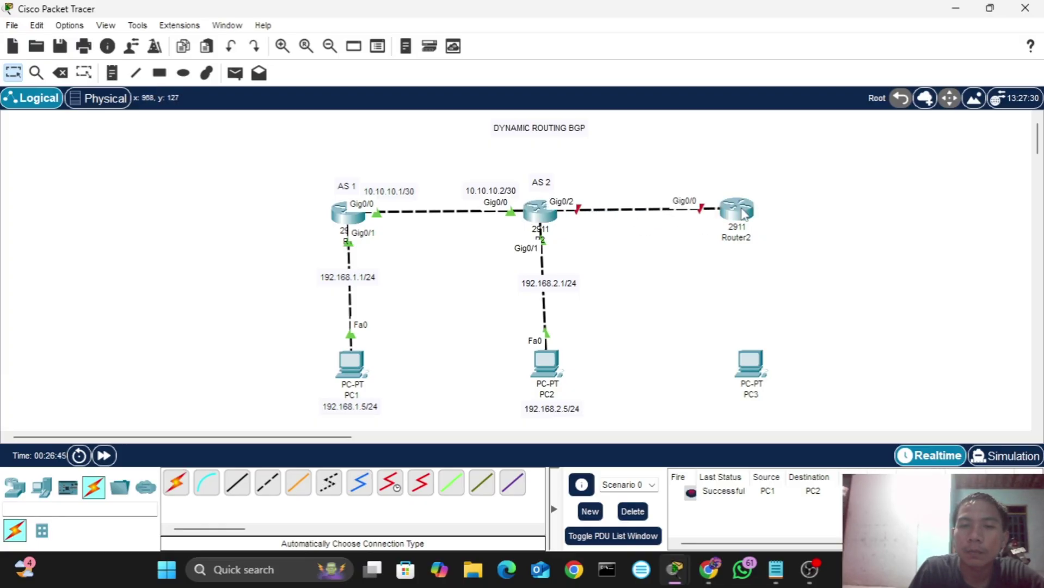
pyautogui.click(175, 484)
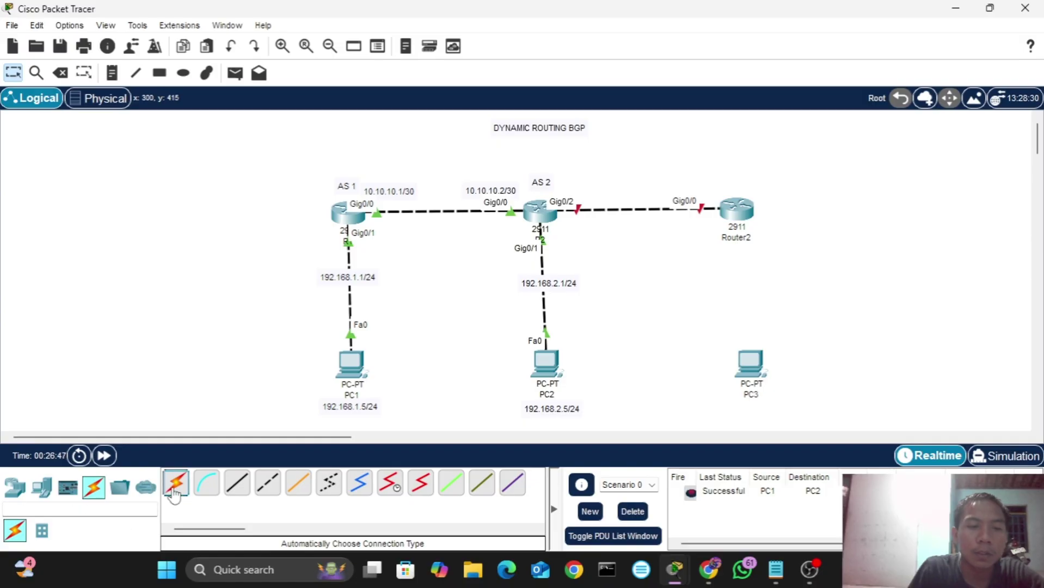
pyautogui.click(737, 209)
pyautogui.click(740, 352)
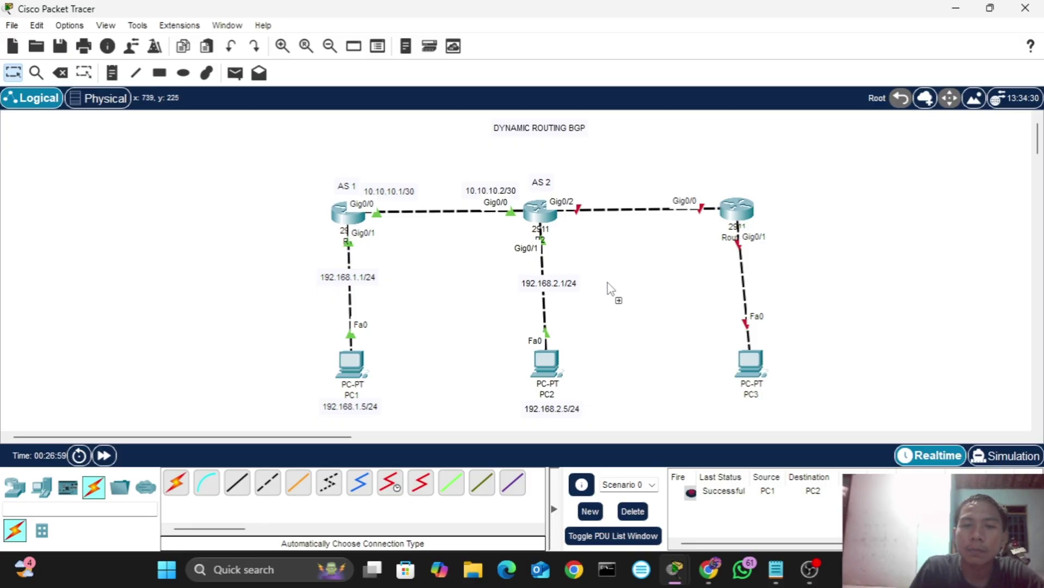
# - Duplicate the 192.168.2.1/24 label onto the Router2–PC3 link and the 192.168.2.5/24 label below PC3
pyautogui.write('192.168.2.1/24')
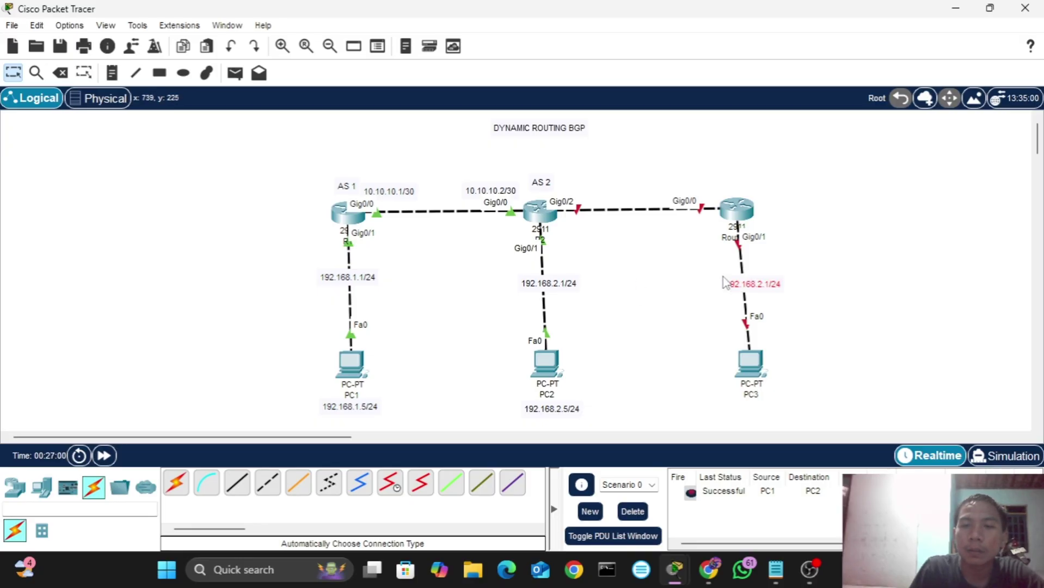
pyautogui.click(558, 409)
pyautogui.hotkey('ctrl', 'c')
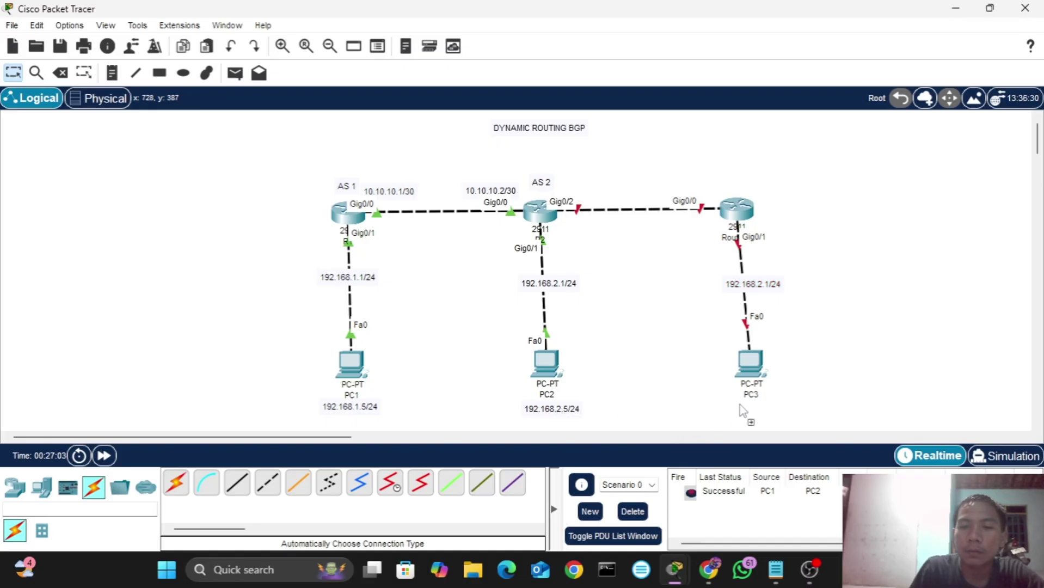
pyautogui.hotkey('ctrl', 'v')
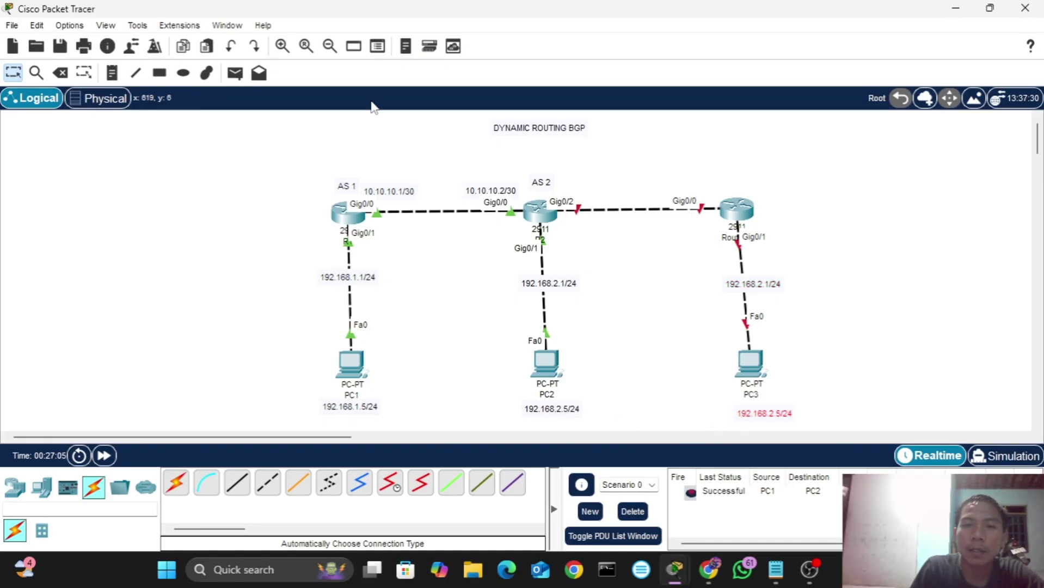
# - Place a note reading 10.10.20.1/30 above R2's Gig0/2 interface
pyautogui.click(119, 74)
pyautogui.click(569, 183)
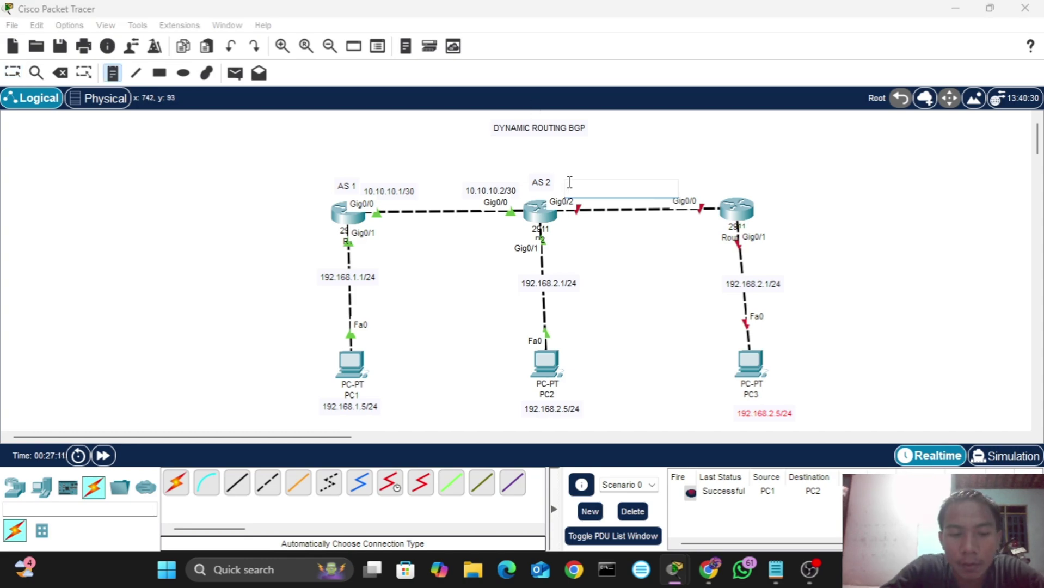
pyautogui.write('10.10.20.1/30')
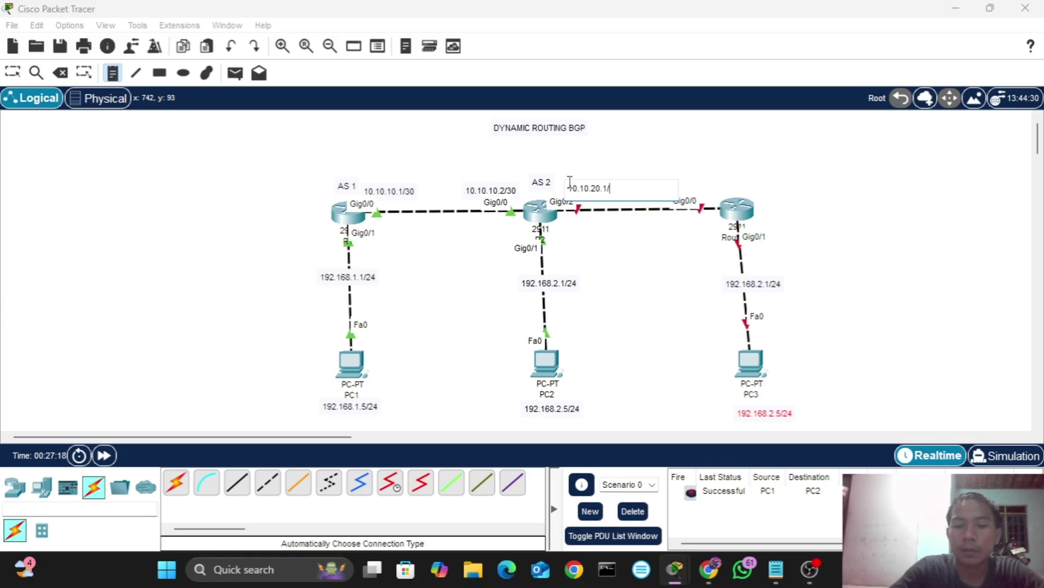
# - Place a note reading 10.10.20.2/30 above the third router's Gig0/0 interface
pyautogui.click(697, 183)
pyautogui.write('10')
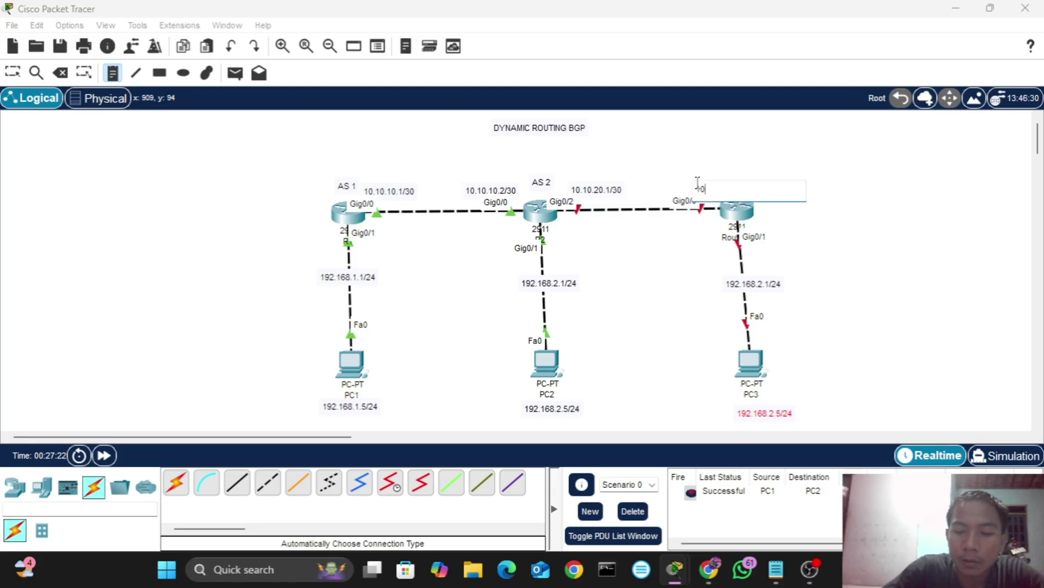
pyautogui.write('.10')
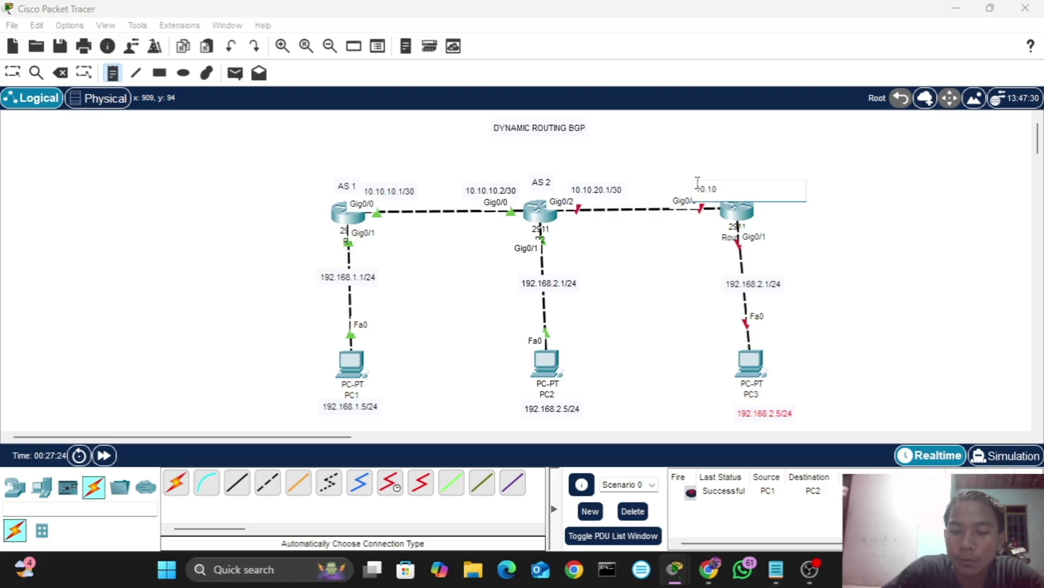
pyautogui.write('.20.2/30')
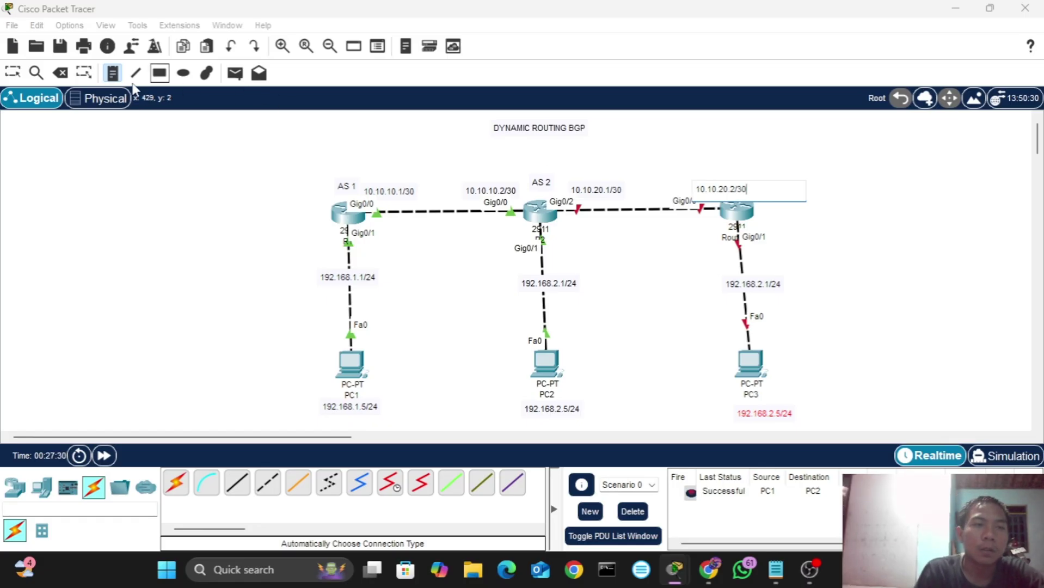
pyautogui.click(13, 72)
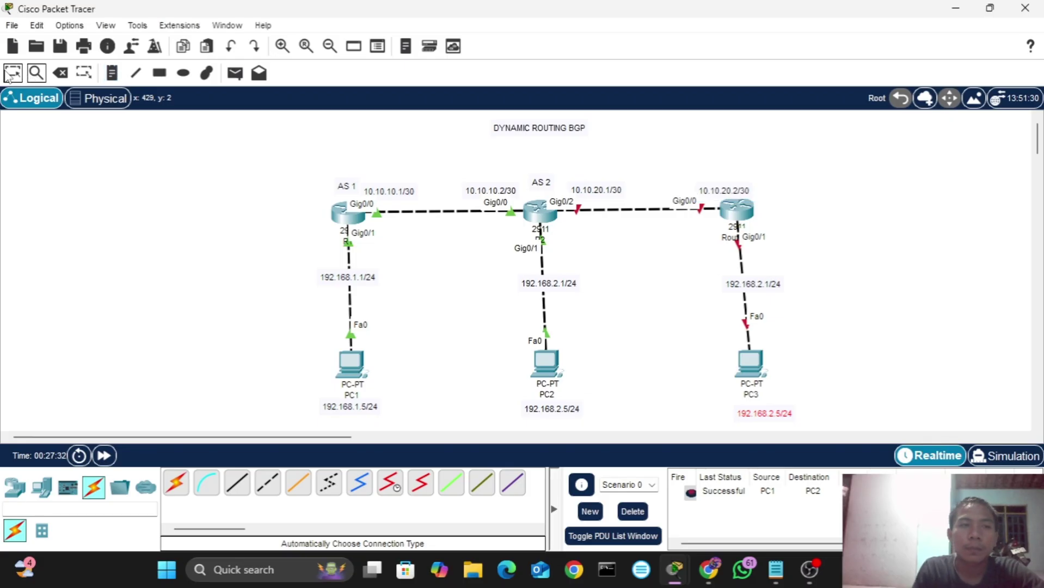
# - Change the Router2–PC3 link label to 192.168.3.1/24 and the label below PC3 to 192.168.3.5/24
pyautogui.doubleClick(754, 284)
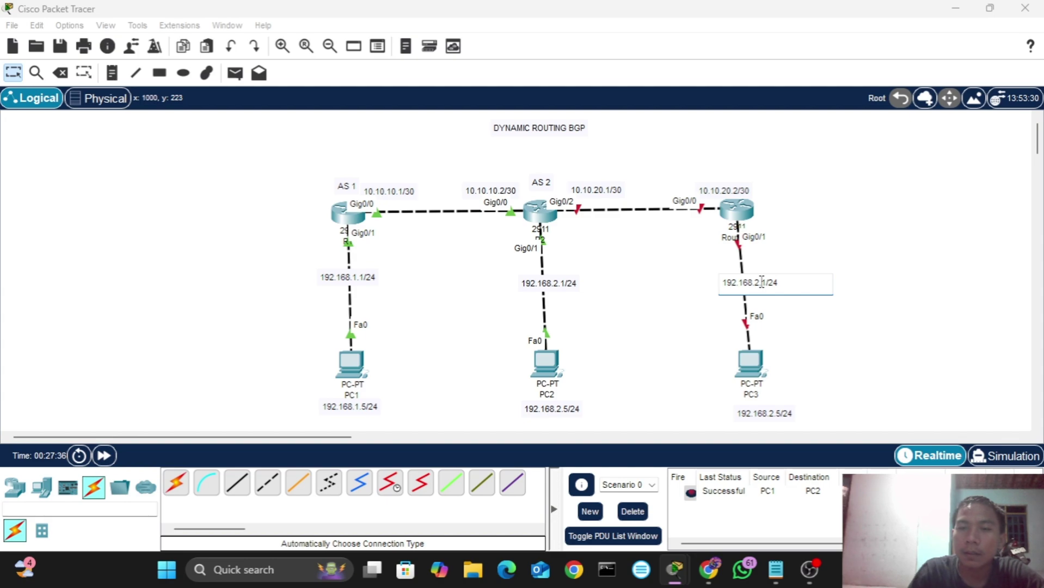
pyautogui.press('BackSpace')
pyautogui.write('3')
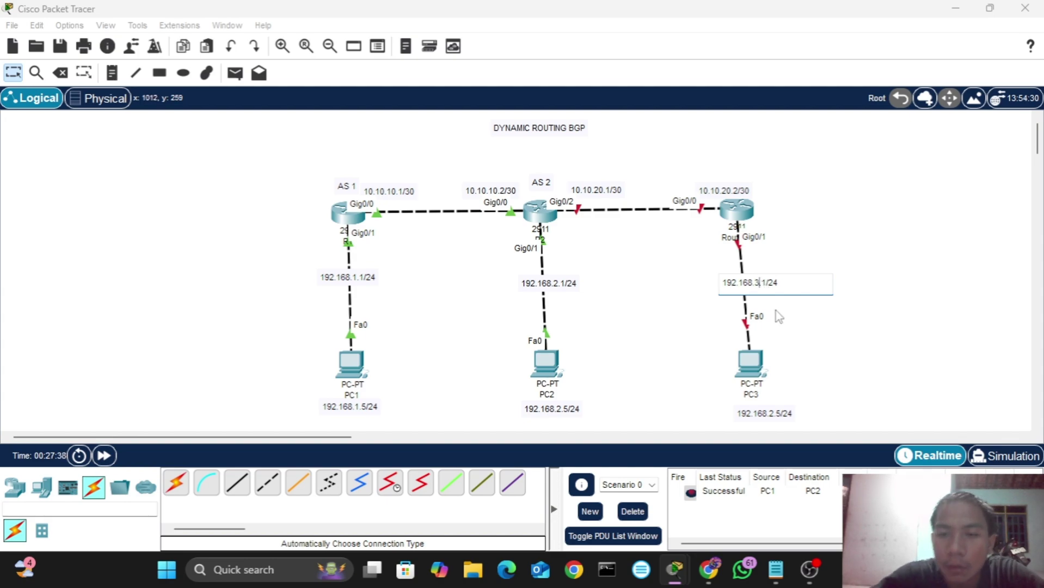
pyautogui.doubleClick(772, 413)
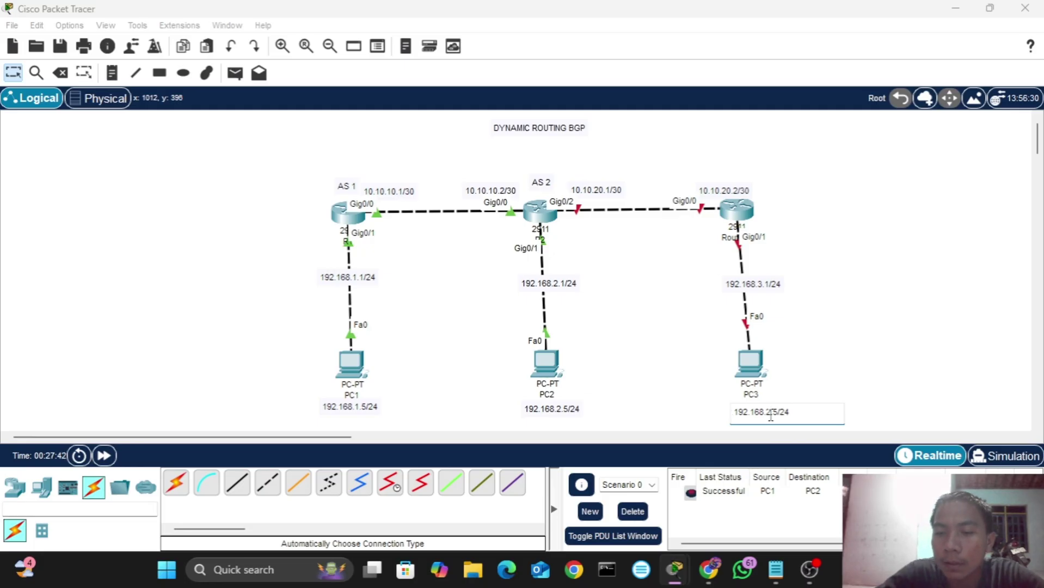
pyautogui.press('BackSpace')
pyautogui.write('3')
pyautogui.click(967, 384)
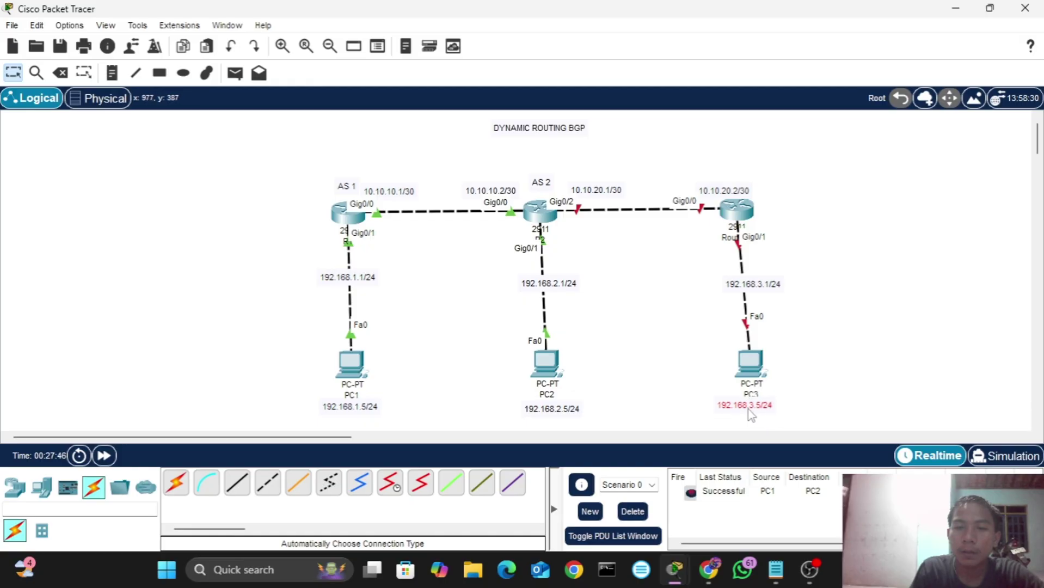
# - Straighten PC3 under the third router and shift the 192.168.3.1/24, 10.10.20.1/30 and 10.10.20.2/30 labels closer to their links and interfaces
pyautogui.moveTo(748, 374); pyautogui.dragTo(744, 372)
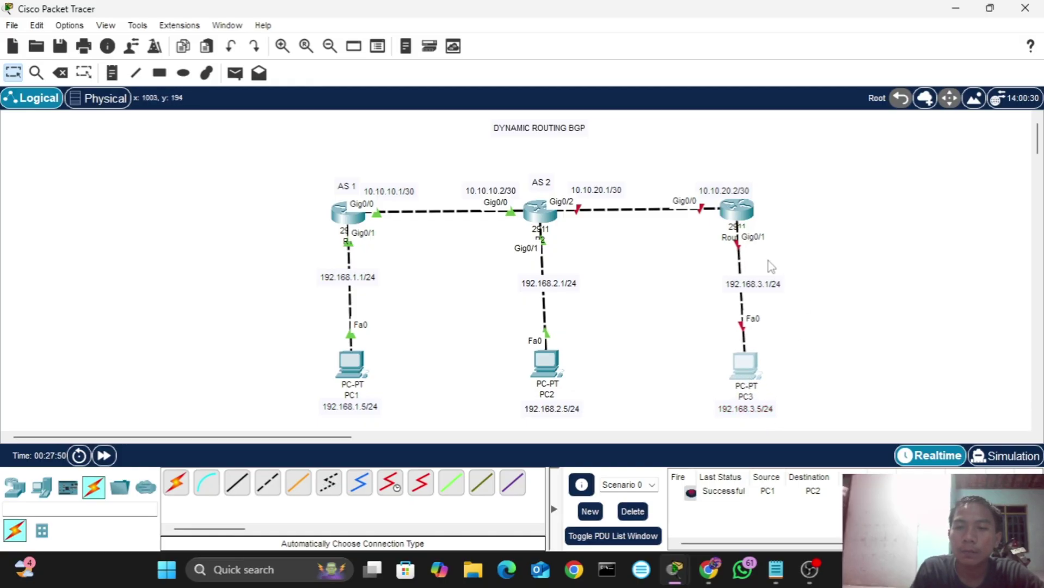
pyautogui.moveTo(767, 283); pyautogui.dragTo(753, 283)
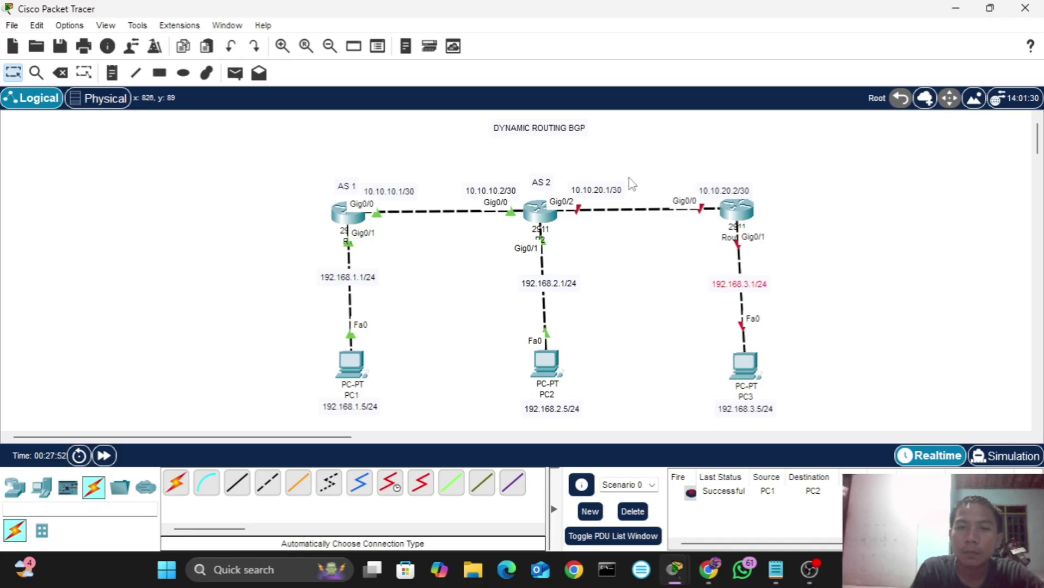
pyautogui.moveTo(601, 189); pyautogui.dragTo(591, 192)
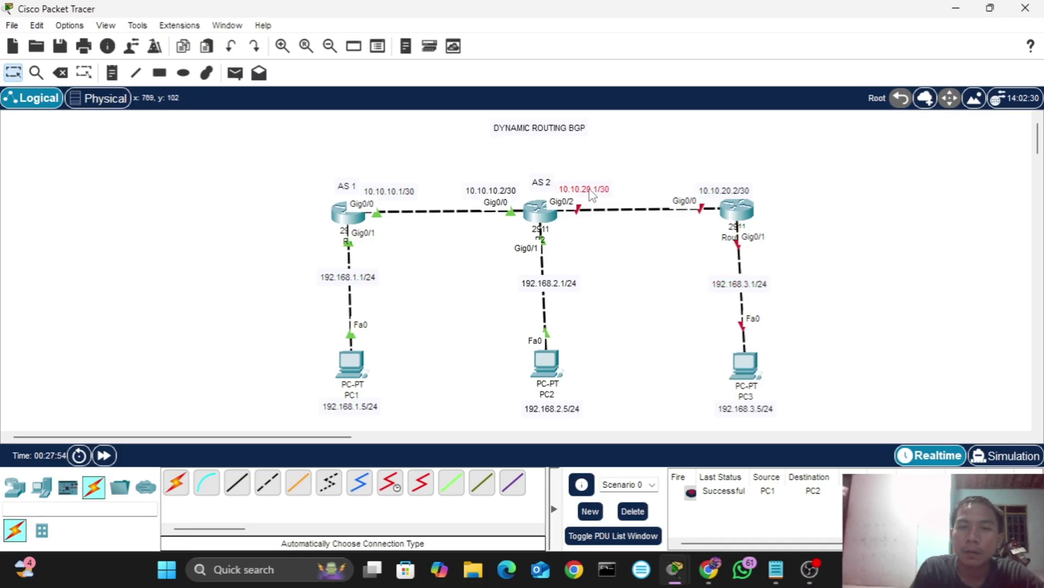
pyautogui.moveTo(714, 189); pyautogui.dragTo(677, 192)
pyautogui.click(863, 228)
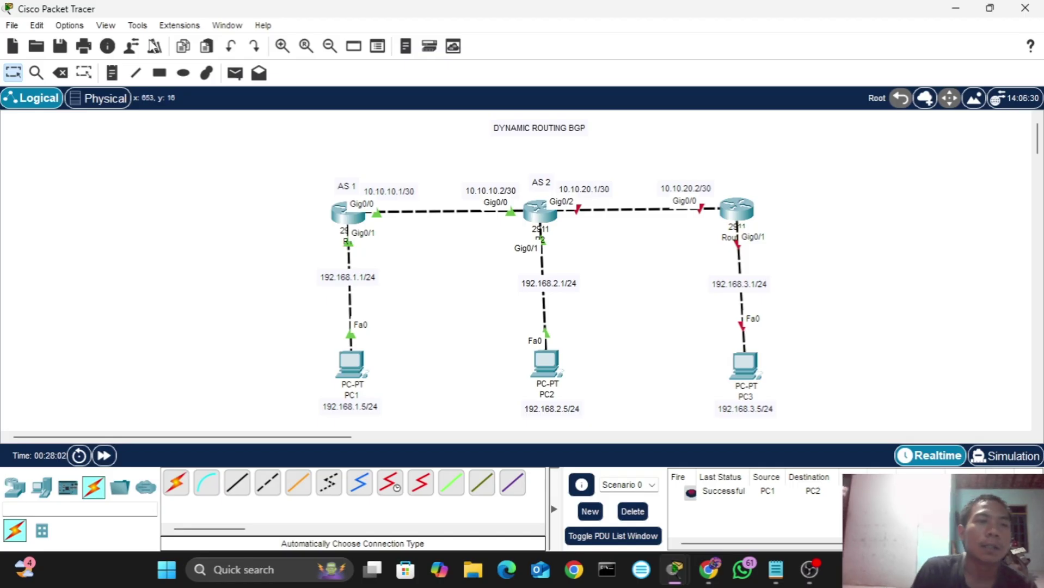
# - Place a note reading AS 3 above the third router
pyautogui.click(112, 73)
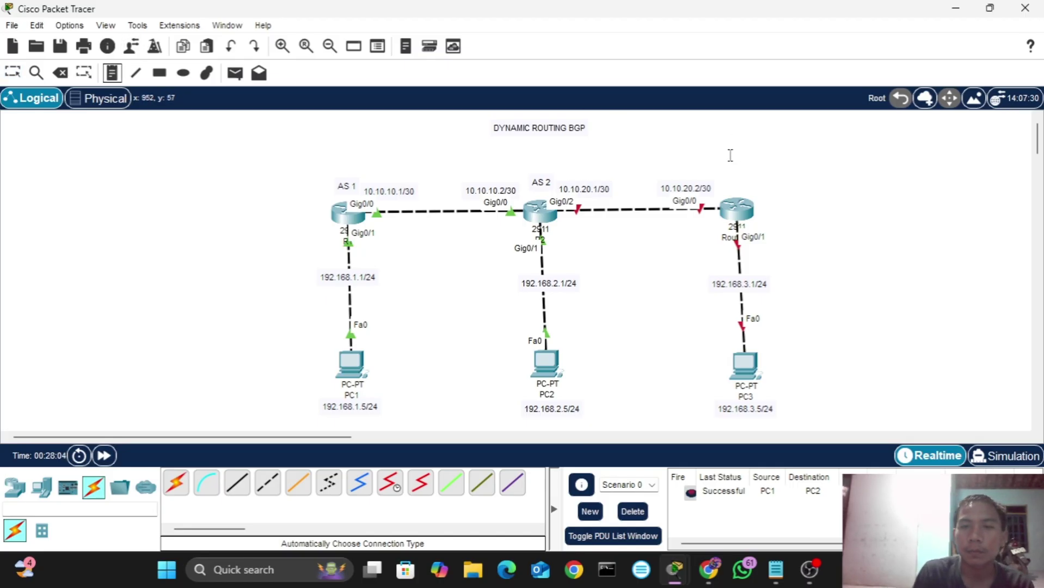
pyautogui.click(725, 184)
pyautogui.write('AS 3')
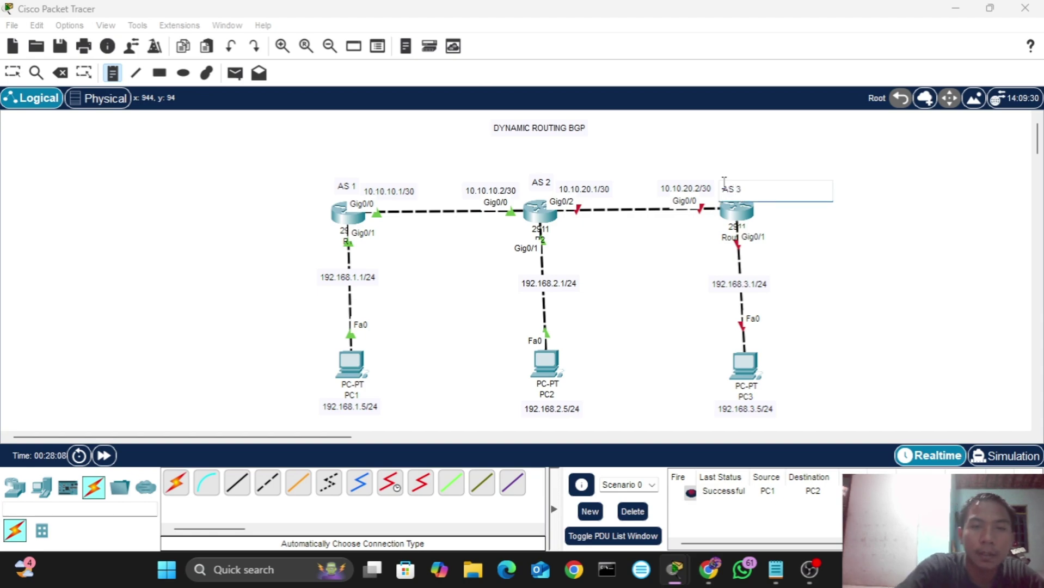
pyautogui.click(13, 72)
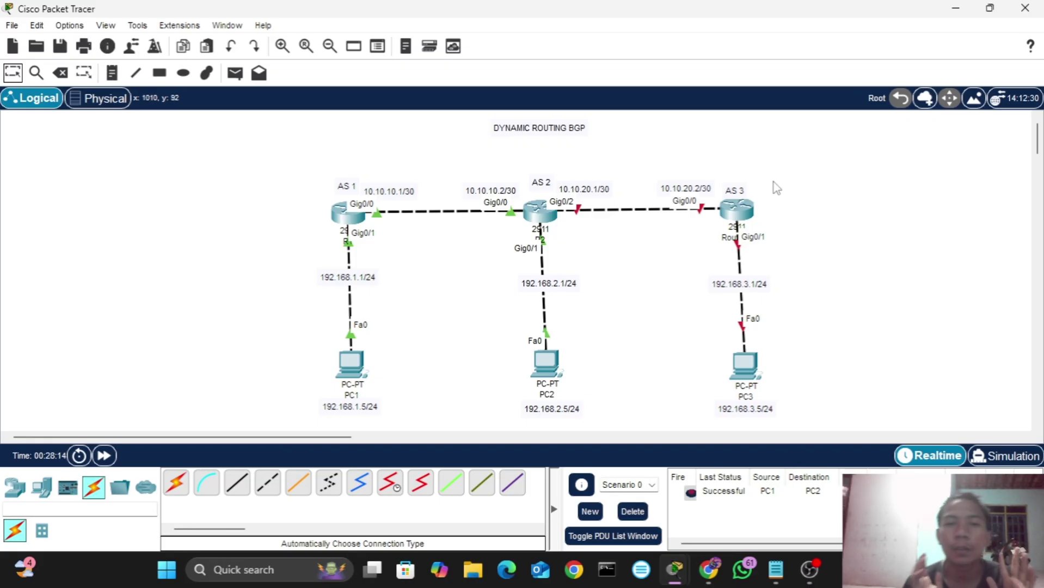
# - In R2's command line, leave the BGP router configuration and enter interface gig0/2 configuration
pyautogui.click(542, 212)
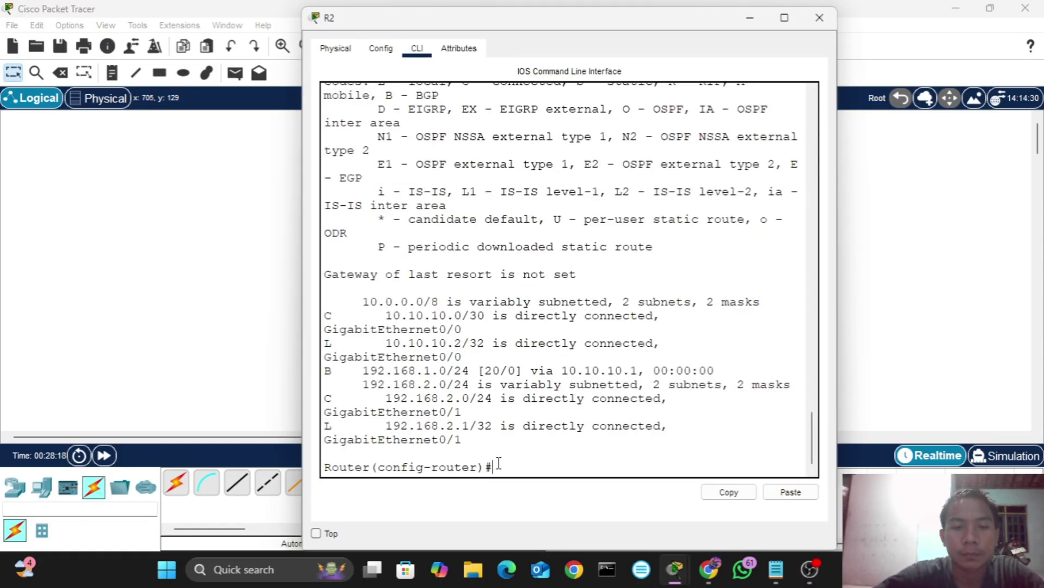
pyautogui.write('ex')
pyautogui.press('Return')
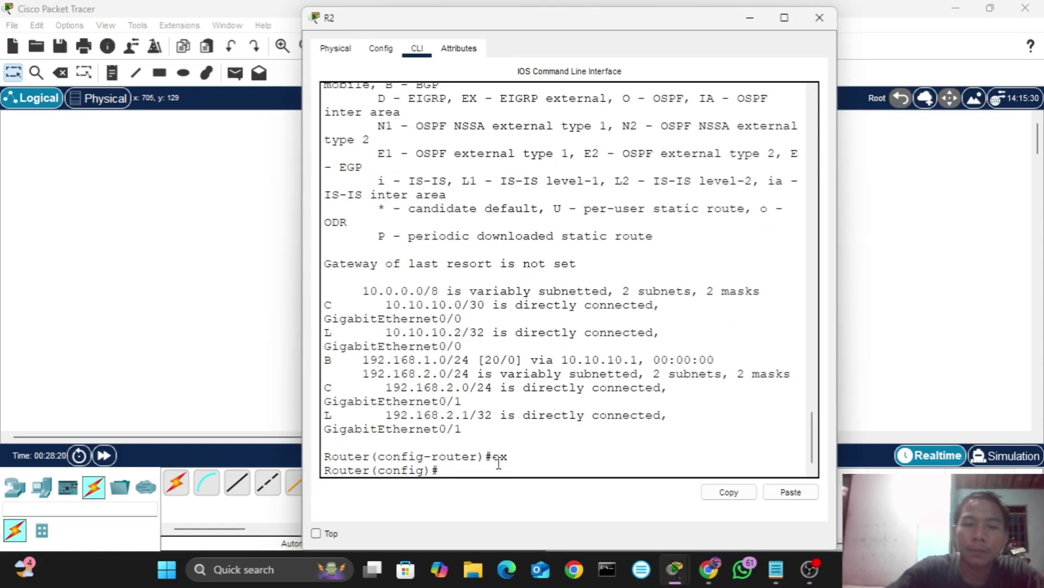
pyautogui.write('int gig')
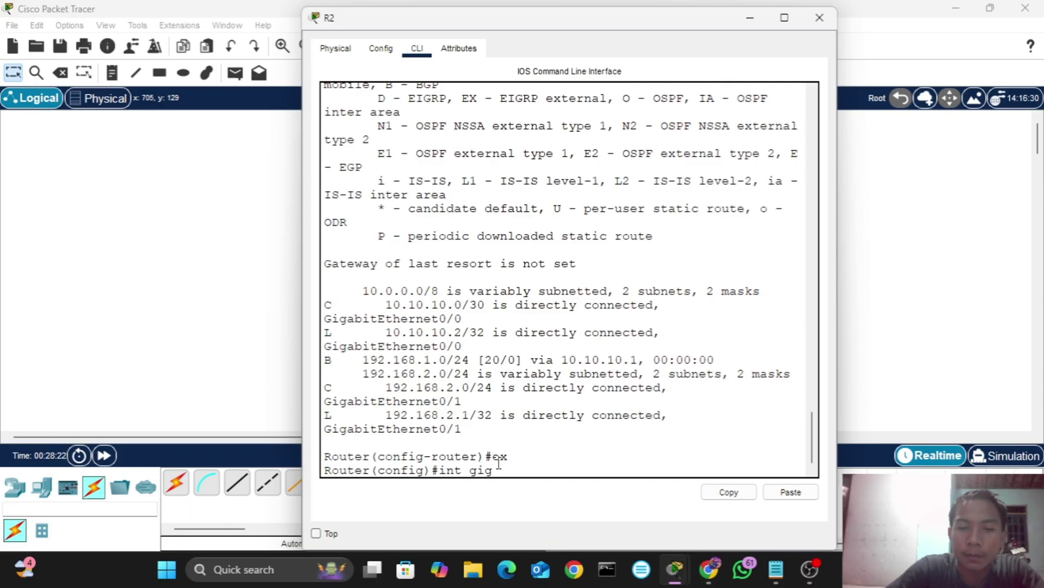
pyautogui.write('0/2')
pyautogui.press('Return')
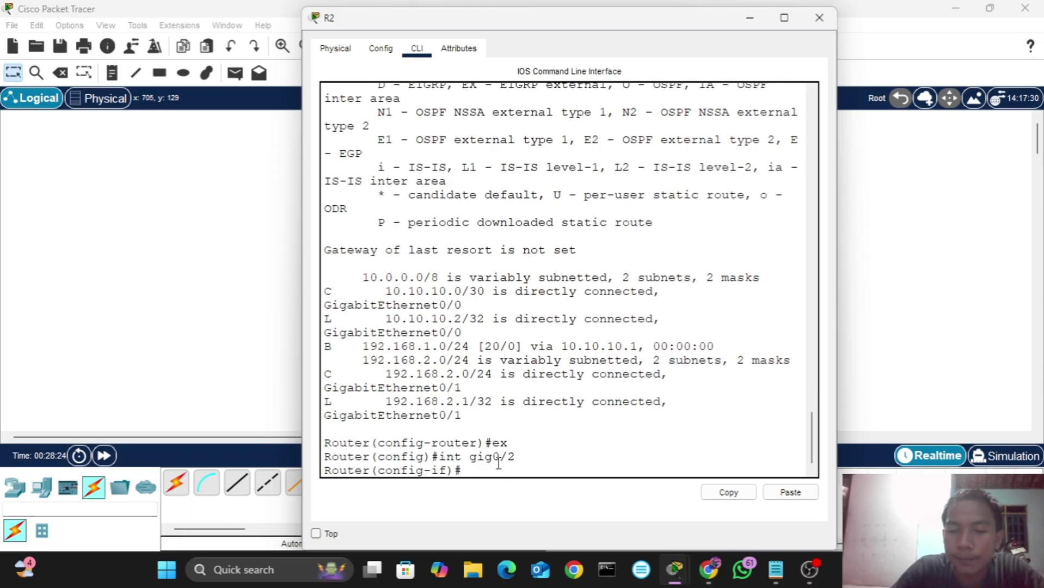
# - Assign IP address 10.10.20.1 with mask 255.255.255.252 to R2's gig0/2 interface
pyautogui.write('i')
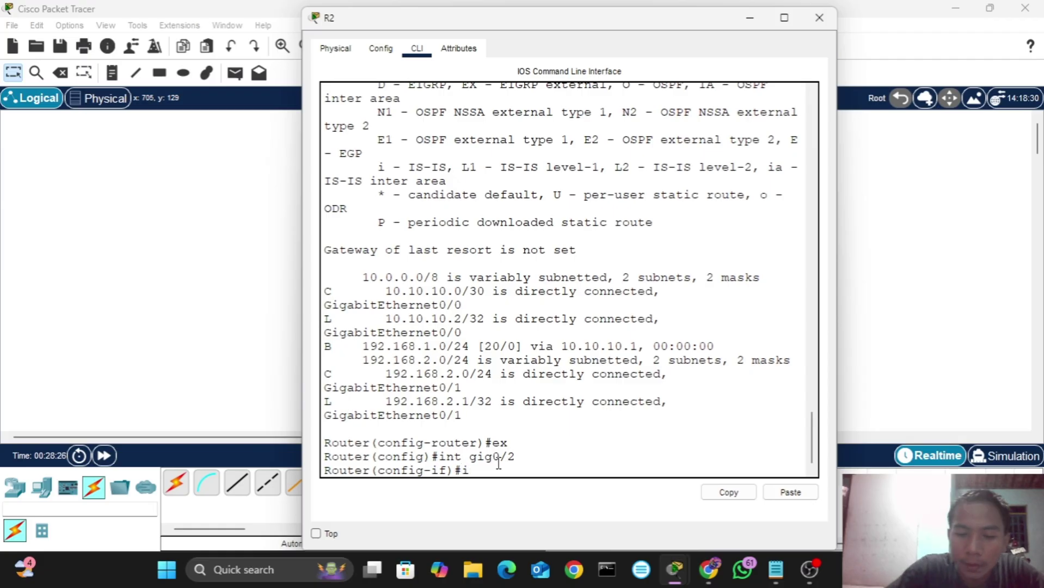
pyautogui.write('p add')
pyautogui.press('Tab')
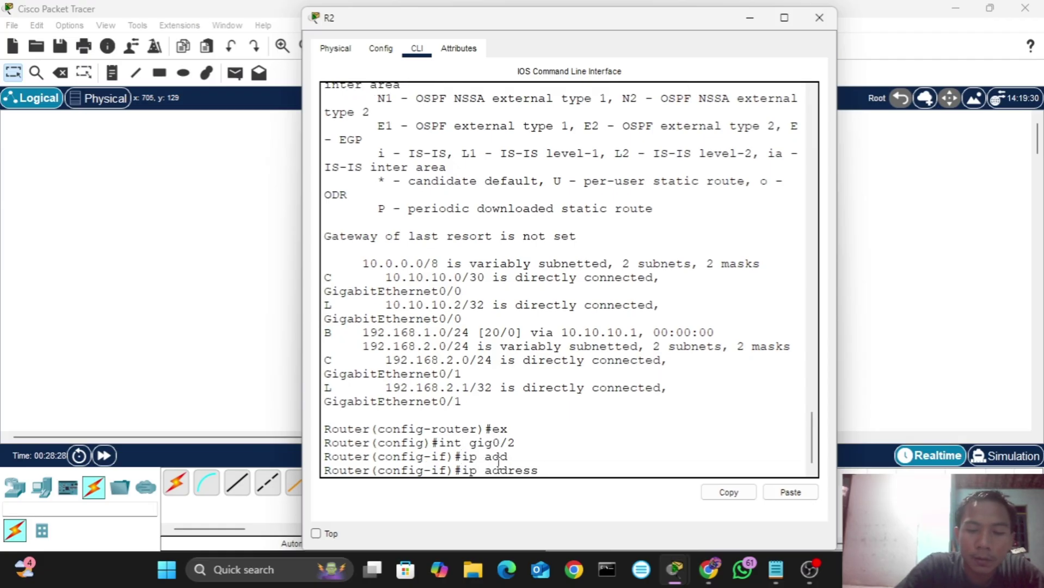
pyautogui.write('10.10.20')
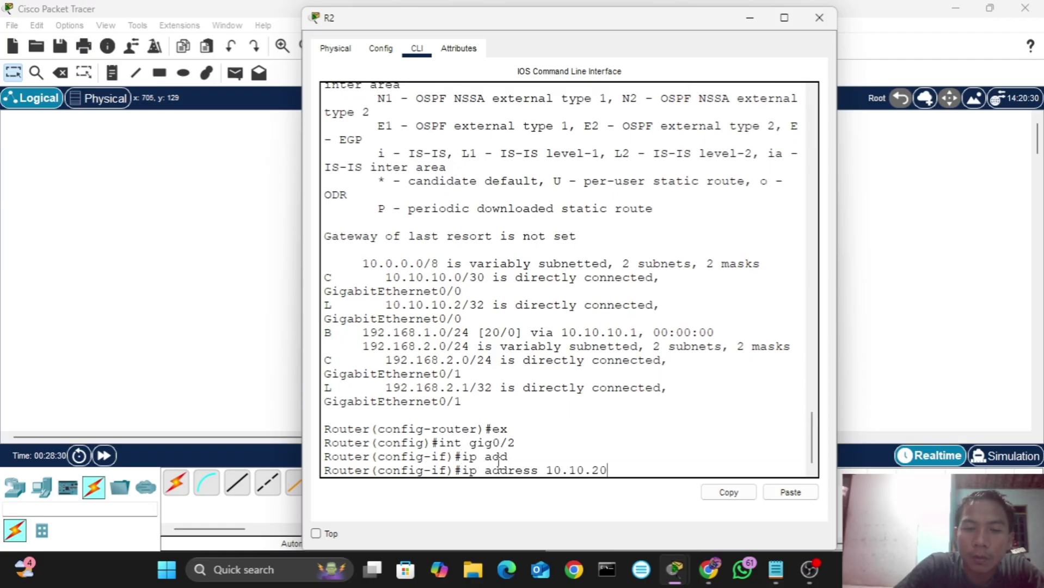
pyautogui.write('.1')
pyautogui.write(' 25')
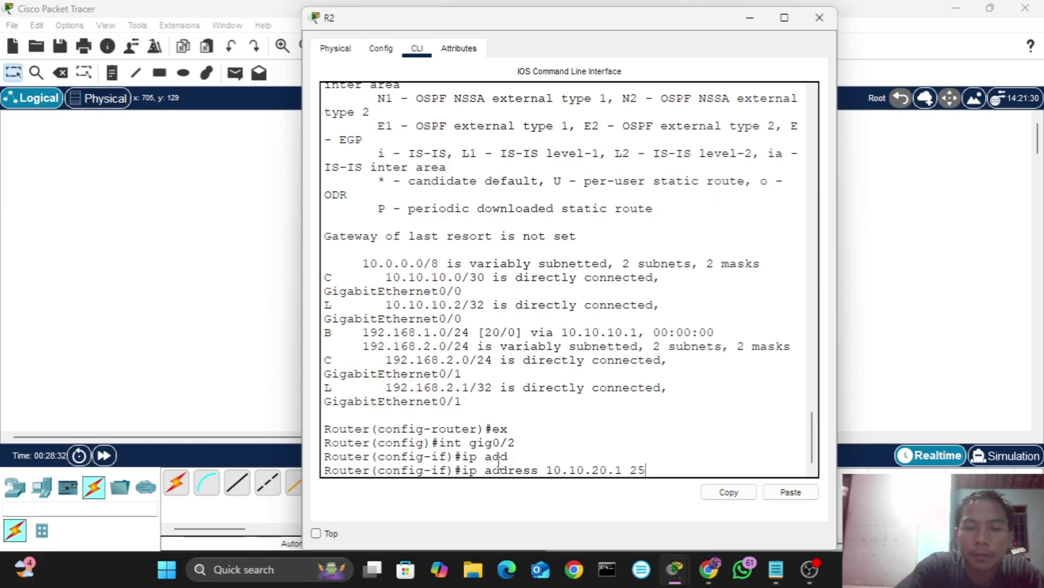
pyautogui.write('5.255.25')
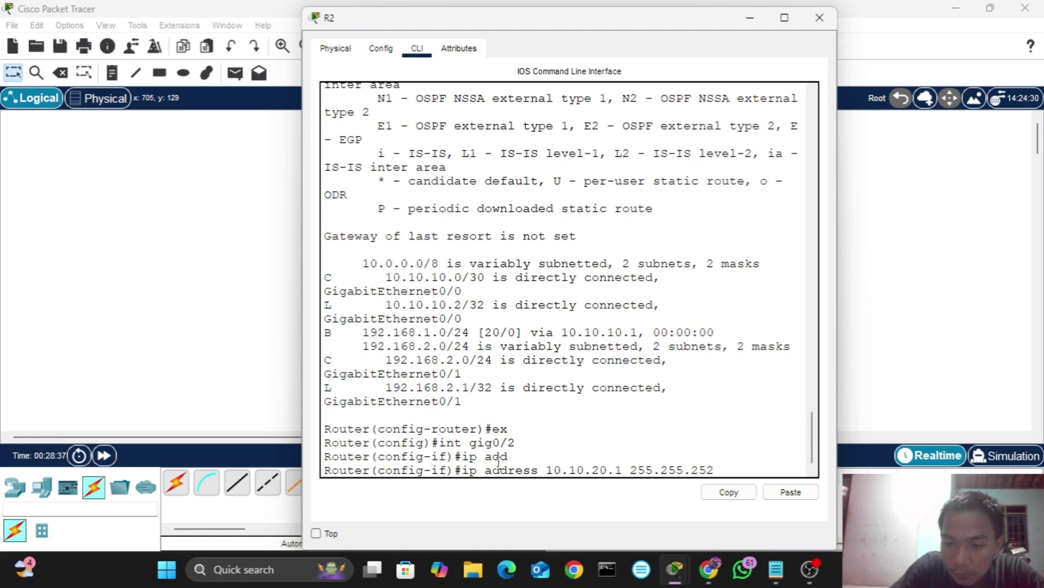
pyautogui.press('BackSpace')
pyautogui.write('5.')
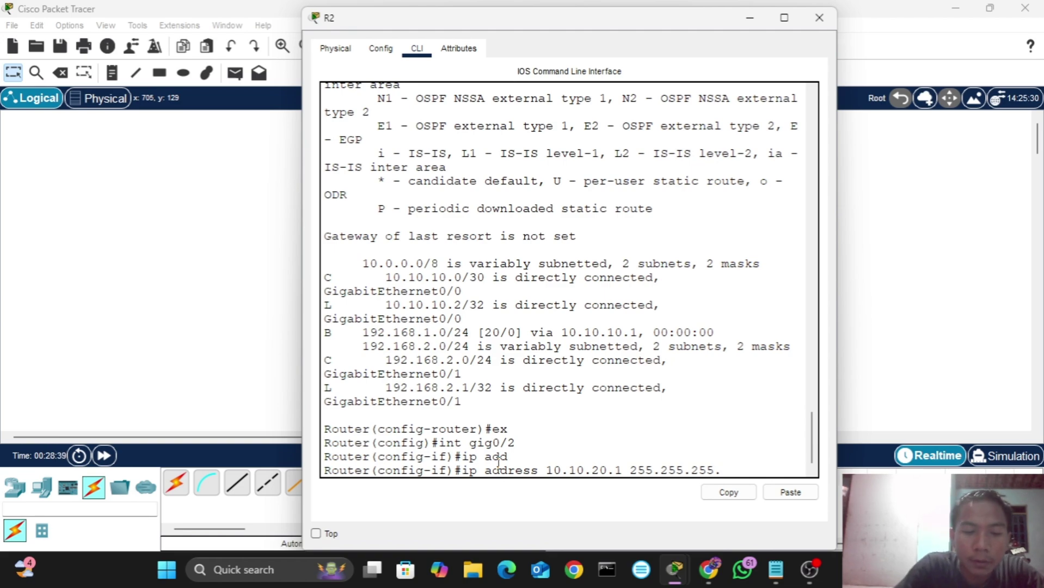
pyautogui.write('252')
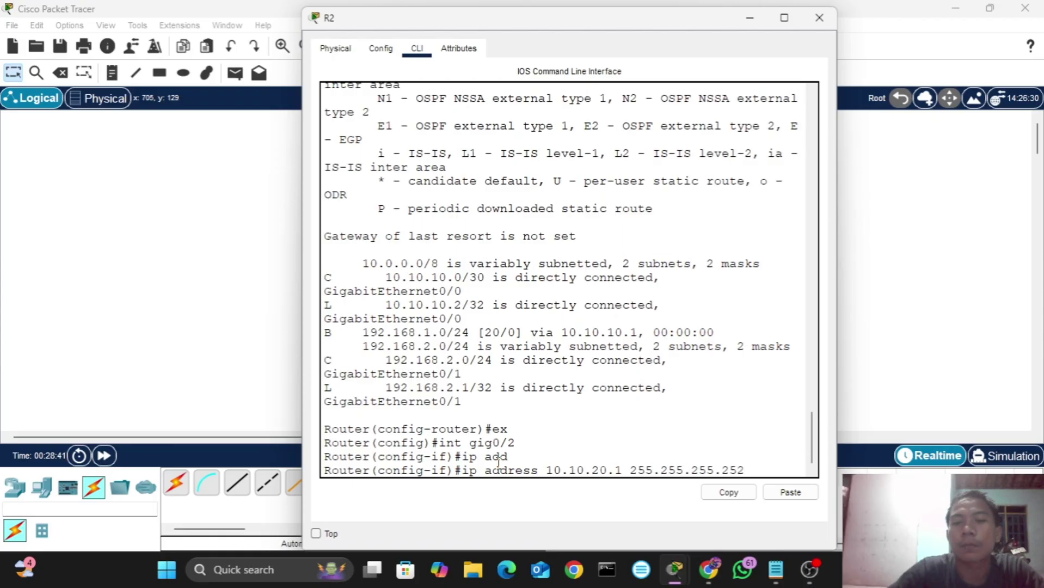
pyautogui.press('Return')
# - Enable R2's gig0/2 interface with no shutdown, exit to global configuration and return to the topology
pyautogui.write('no sh')
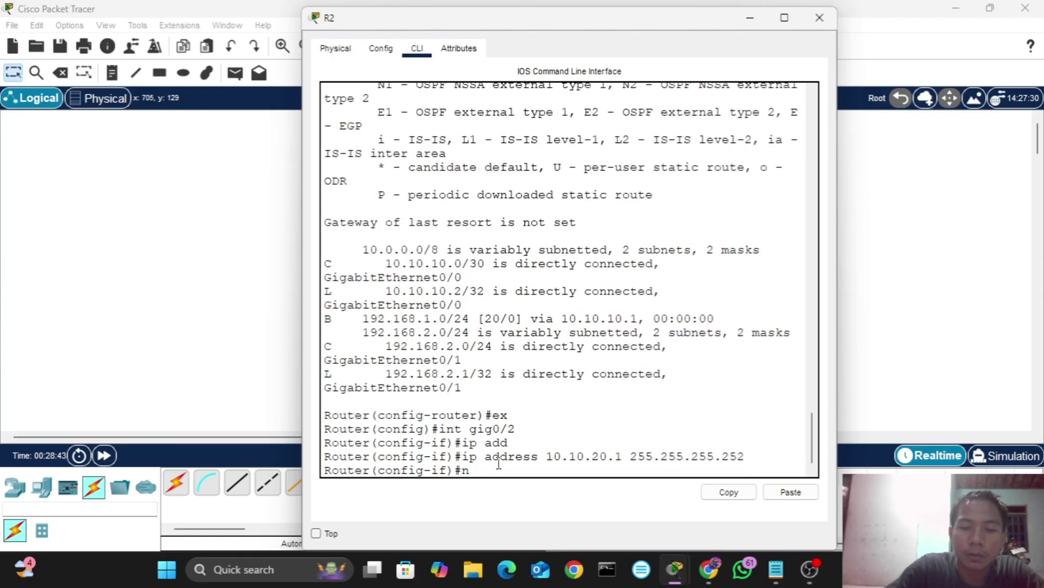
pyautogui.press('Tab')
pyautogui.press('Return')
pyautogui.press('Return')
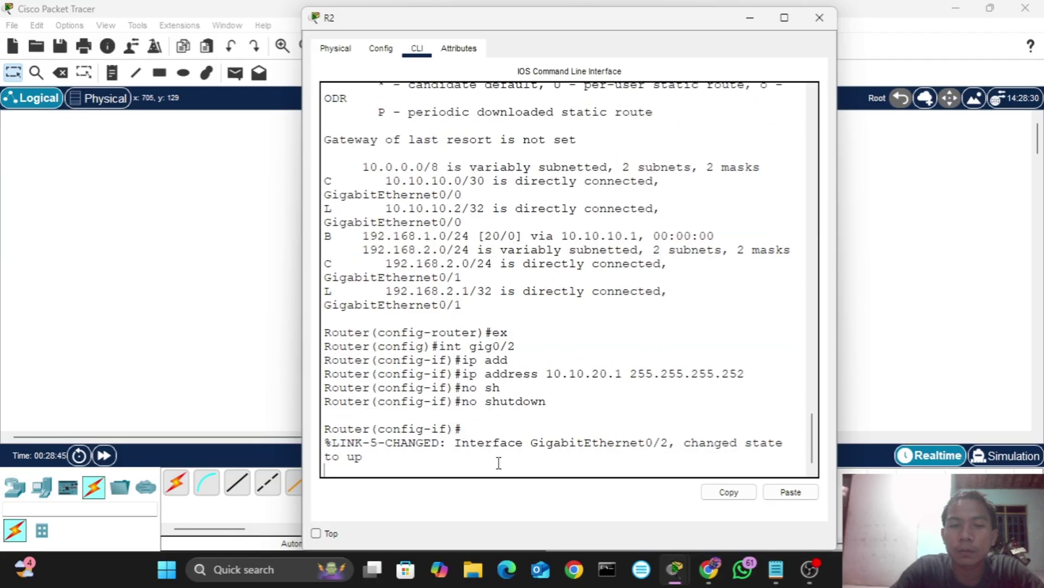
pyautogui.write('ex')
pyautogui.press('Return')
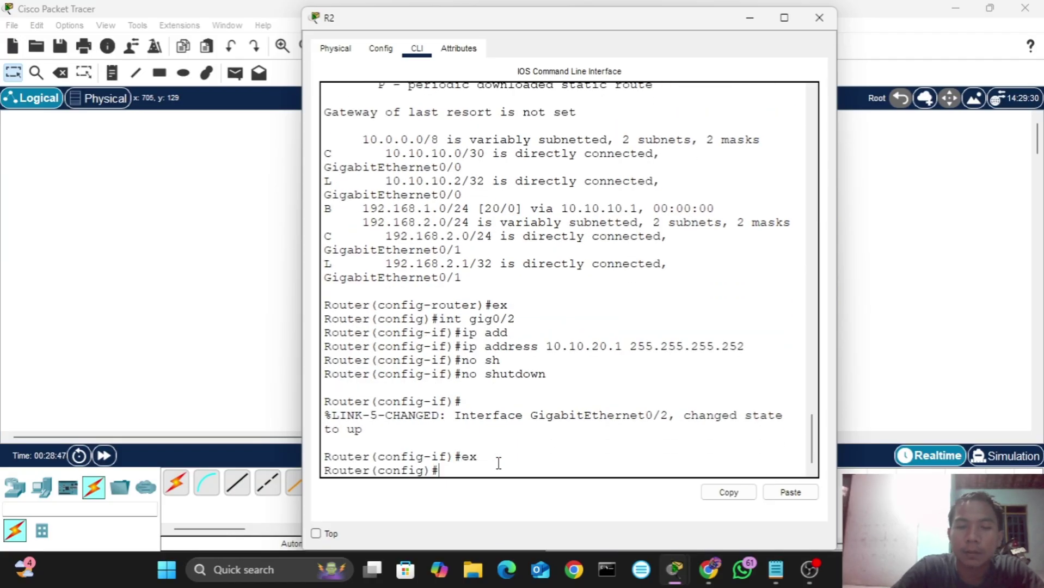
pyautogui.click(1004, 328)
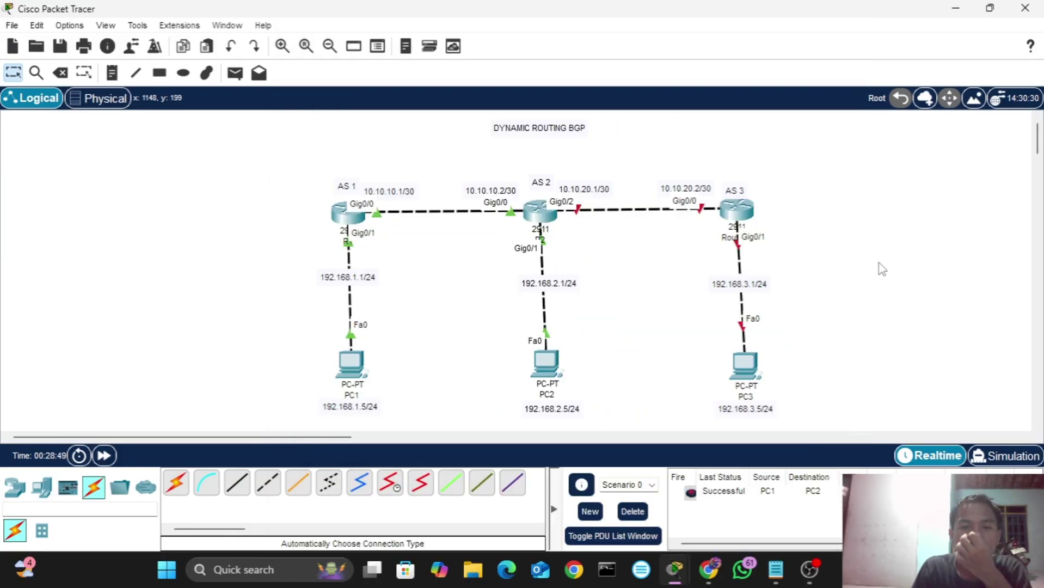
pyautogui.click(734, 211)
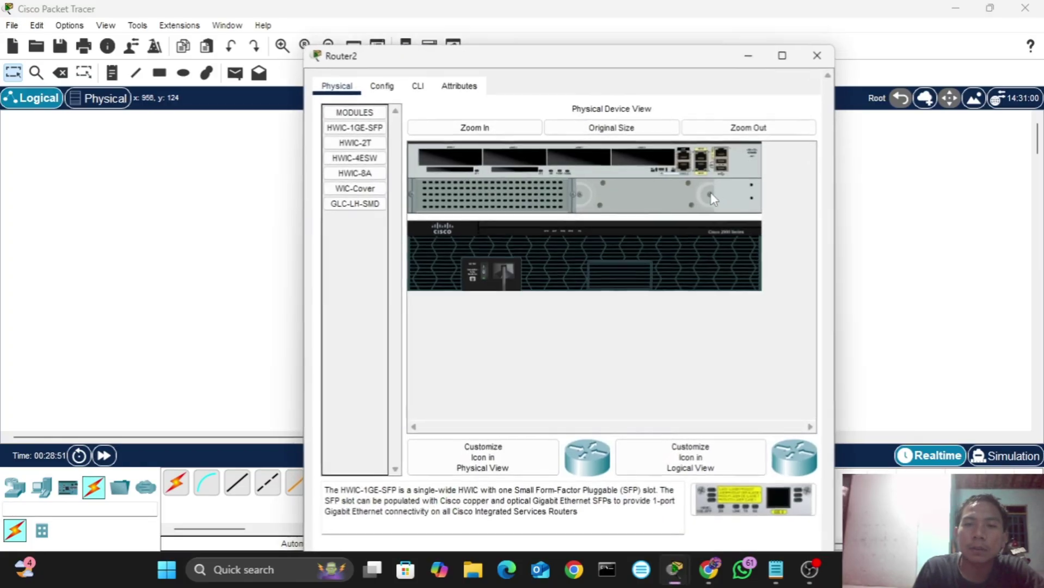
pyautogui.click(419, 53)
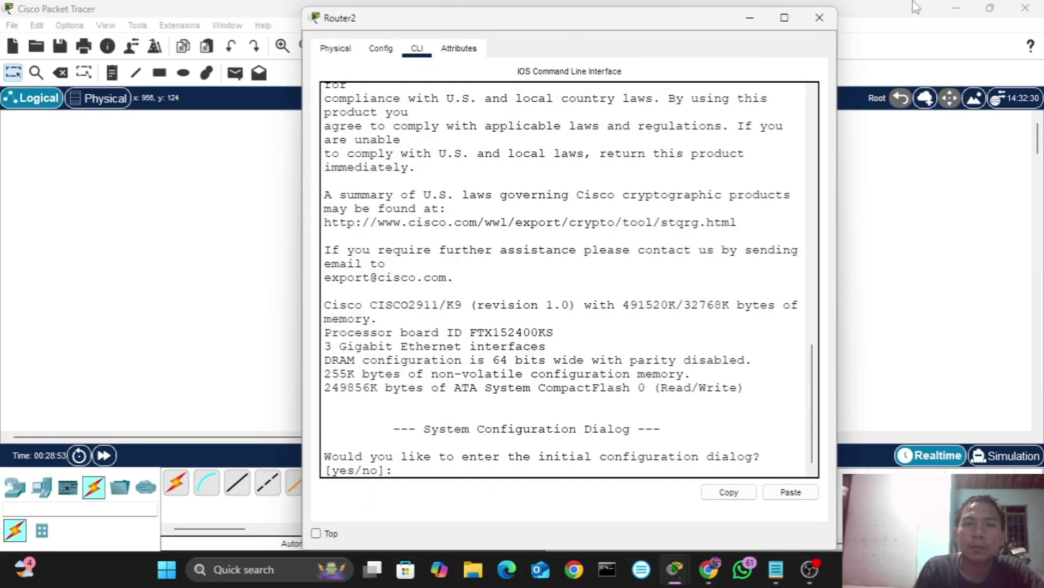
pyautogui.click(820, 17)
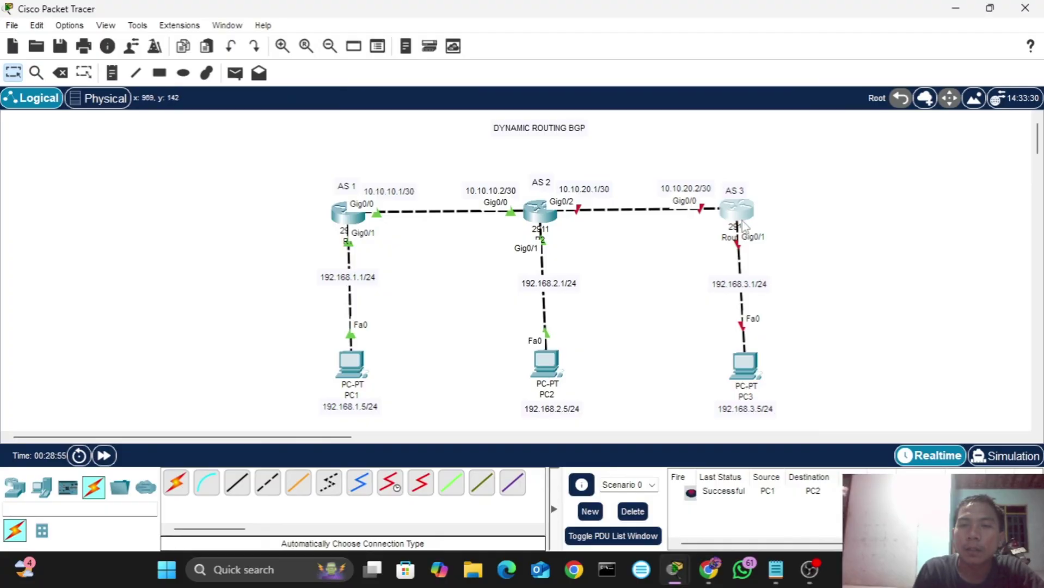
pyautogui.click(746, 230)
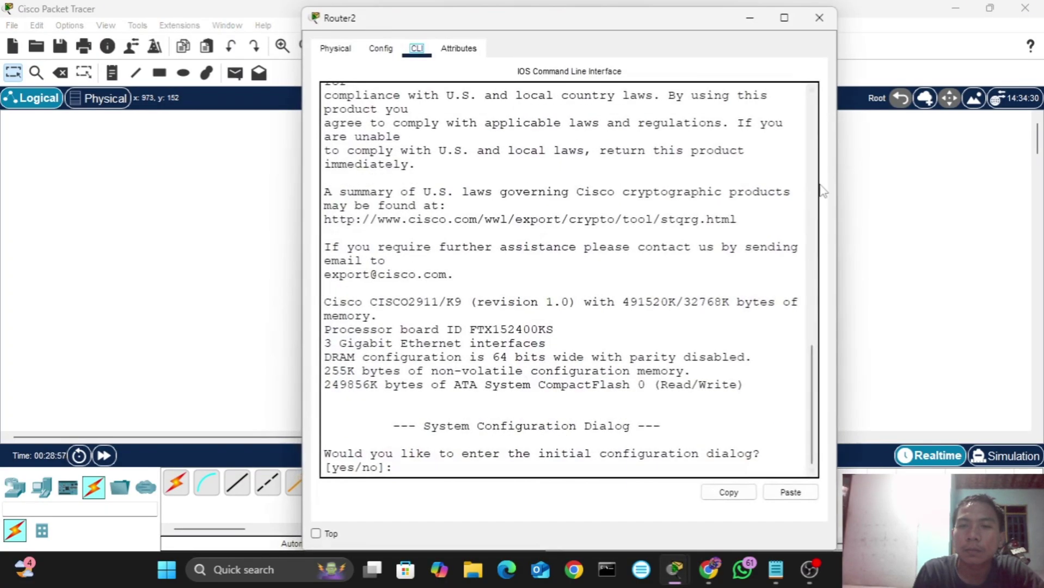
pyautogui.click(820, 17)
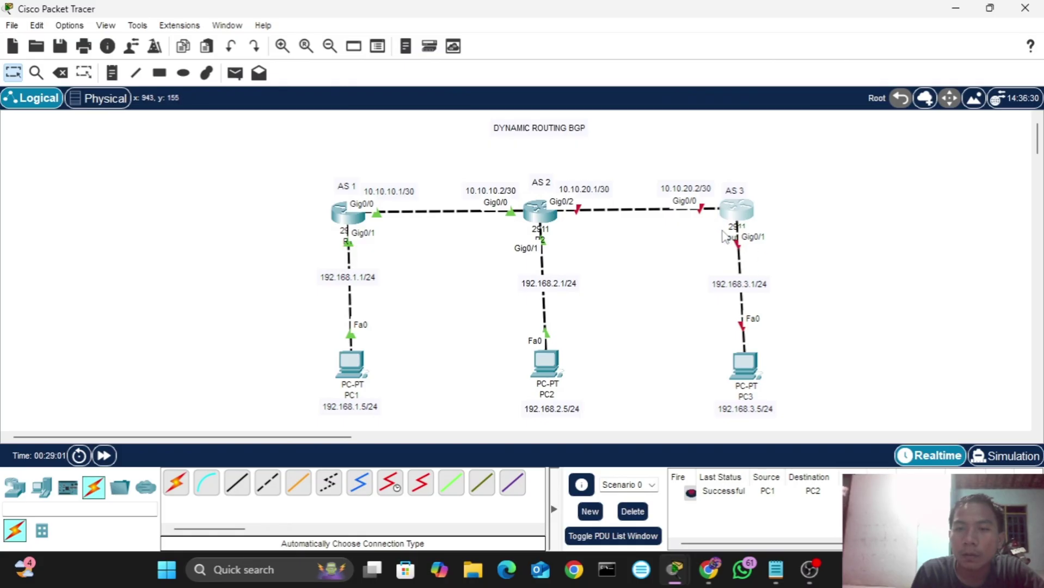
# - Move PC3 aside to uncover the third router's label and rename that router R3
pyautogui.moveTo(738, 366); pyautogui.dragTo(808, 352)
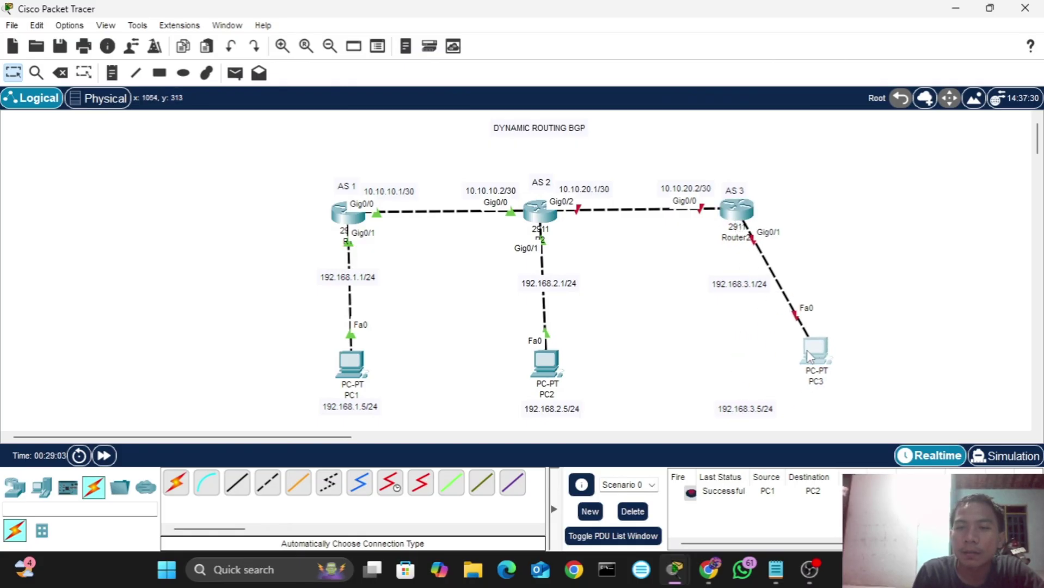
pyautogui.click(733, 240)
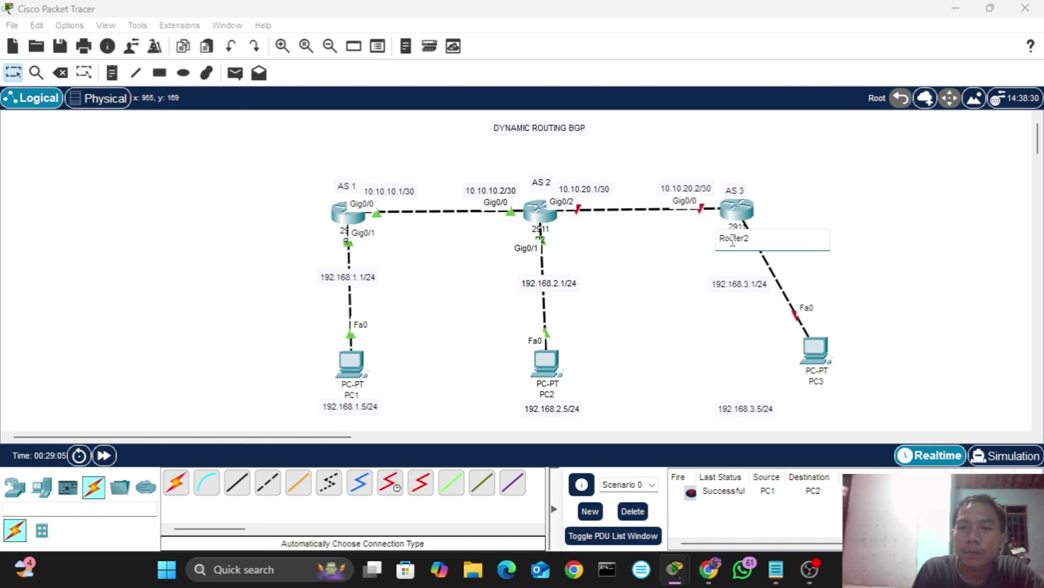
pyautogui.doubleClick(733, 239)
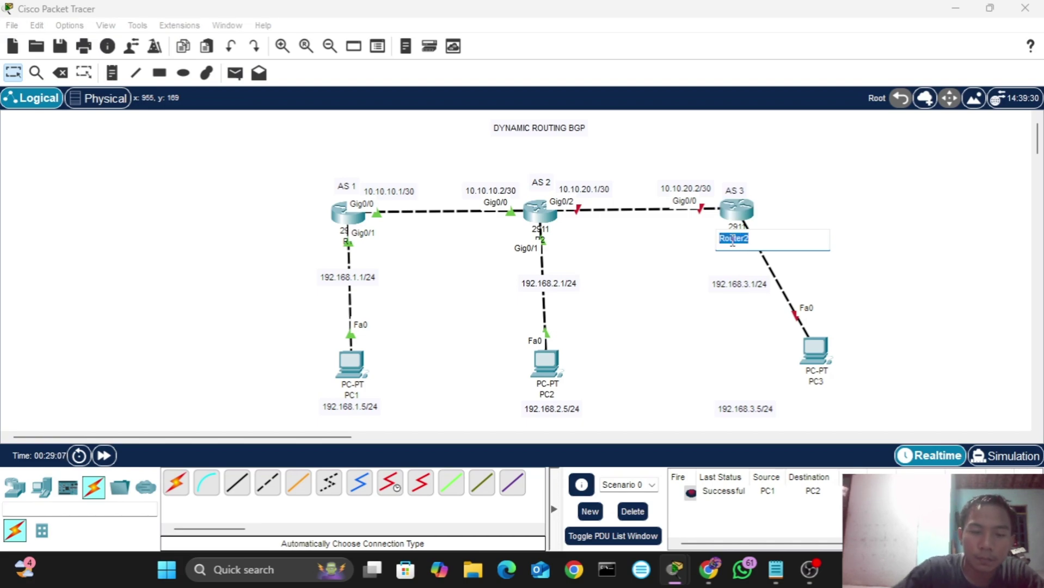
pyautogui.write('R3')
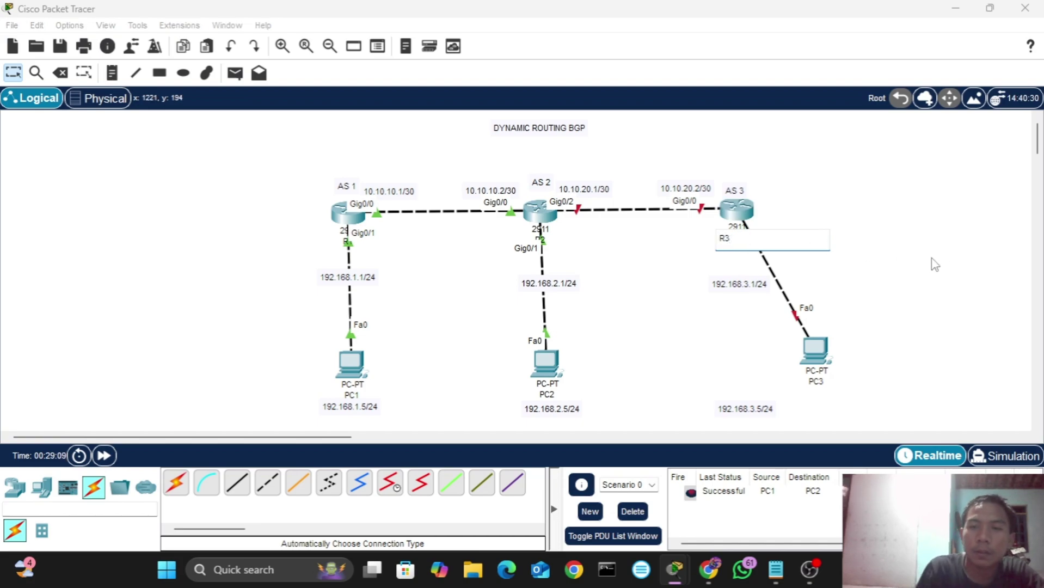
pyautogui.press('Return')
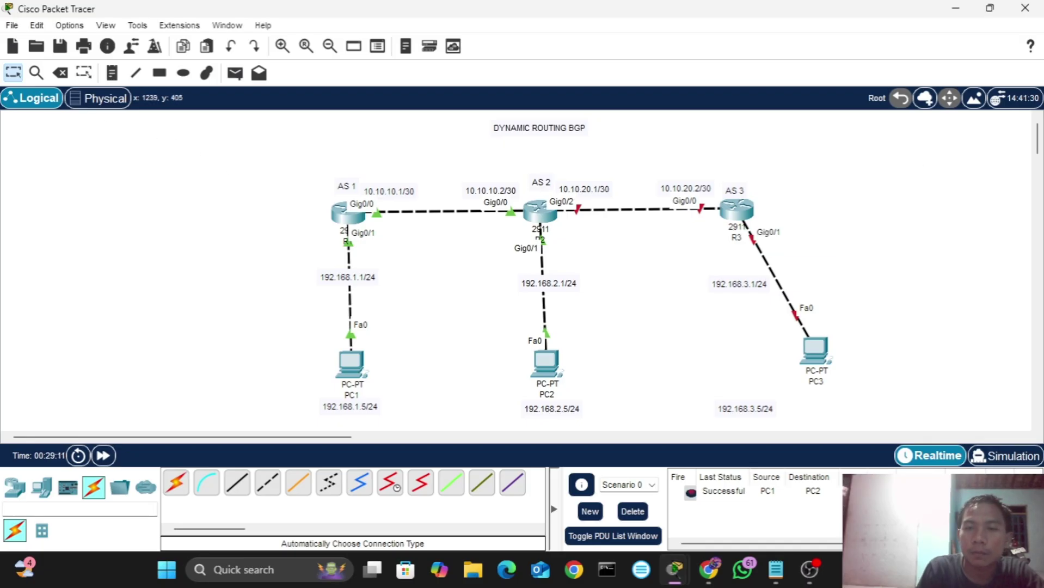
# - Move PC3 back beneath R3, just above its 192.168.3.5/24 note
pyautogui.click(815, 347)
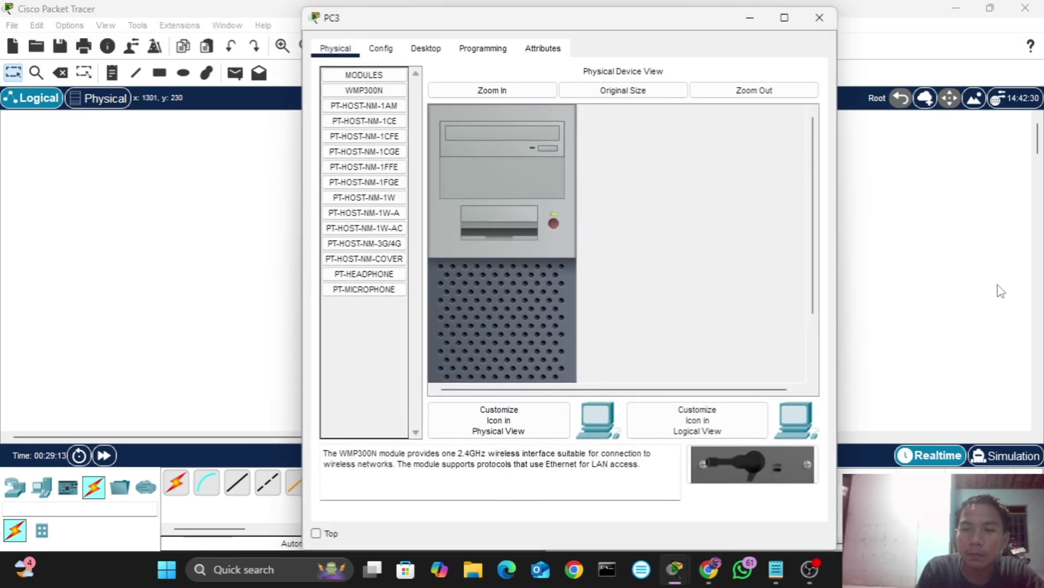
pyautogui.click(999, 292)
pyautogui.moveTo(816, 355); pyautogui.dragTo(750, 372)
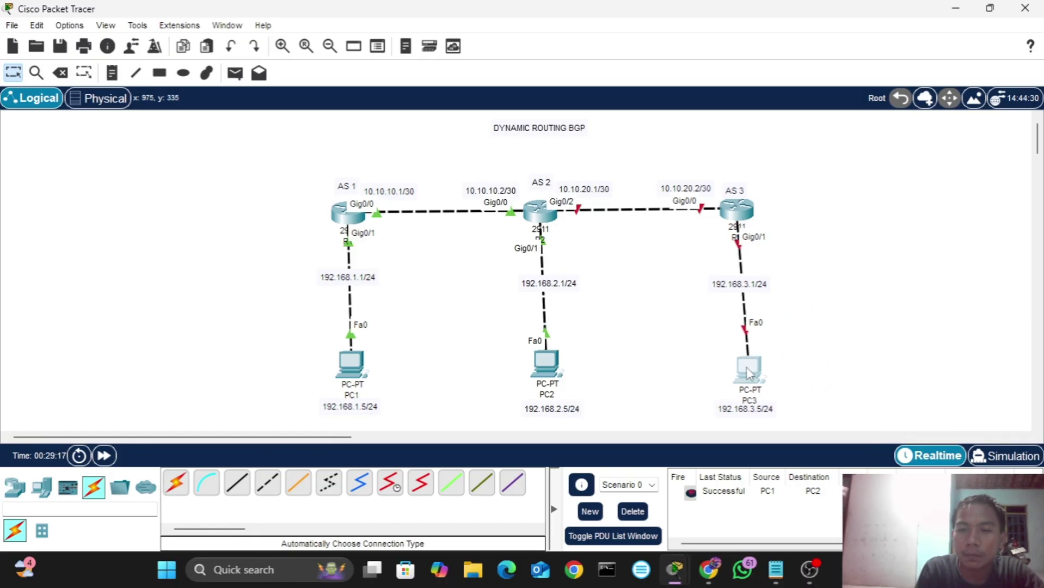
pyautogui.click(921, 354)
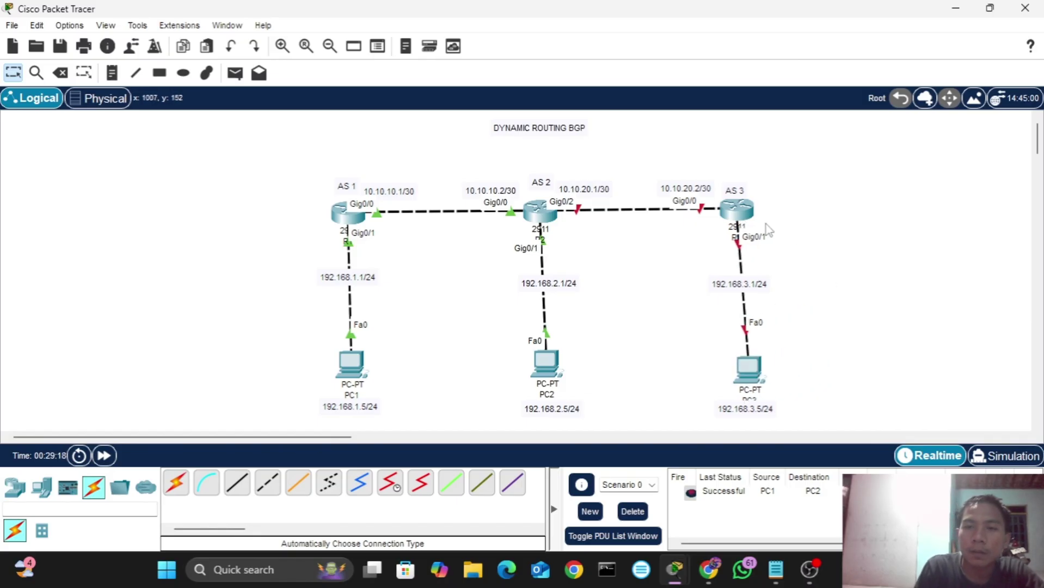
# - Open R3's command line, decline the initial configuration dialog and enter global configuration mode
pyautogui.click(724, 210)
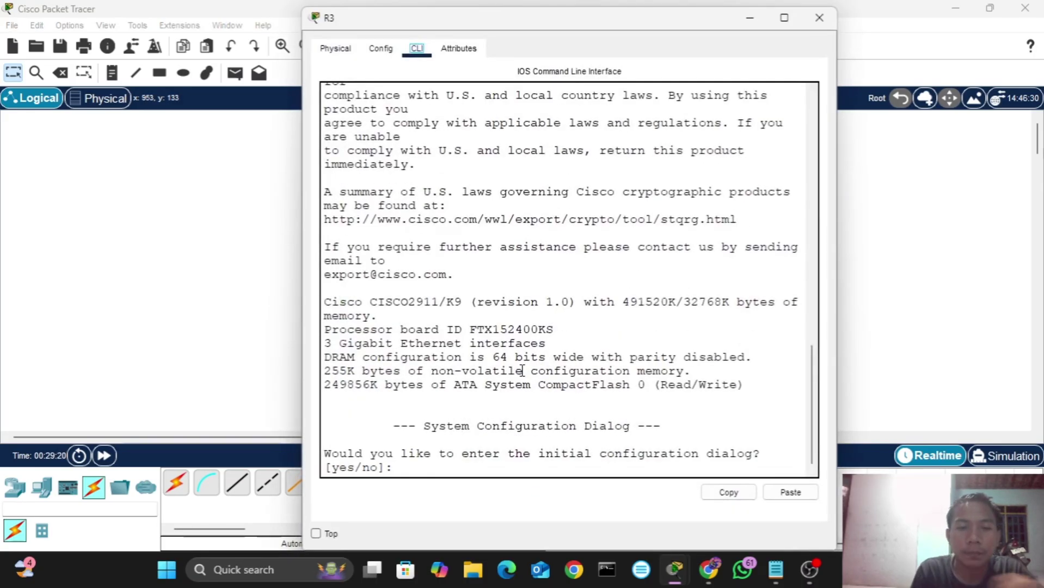
pyautogui.click(412, 469)
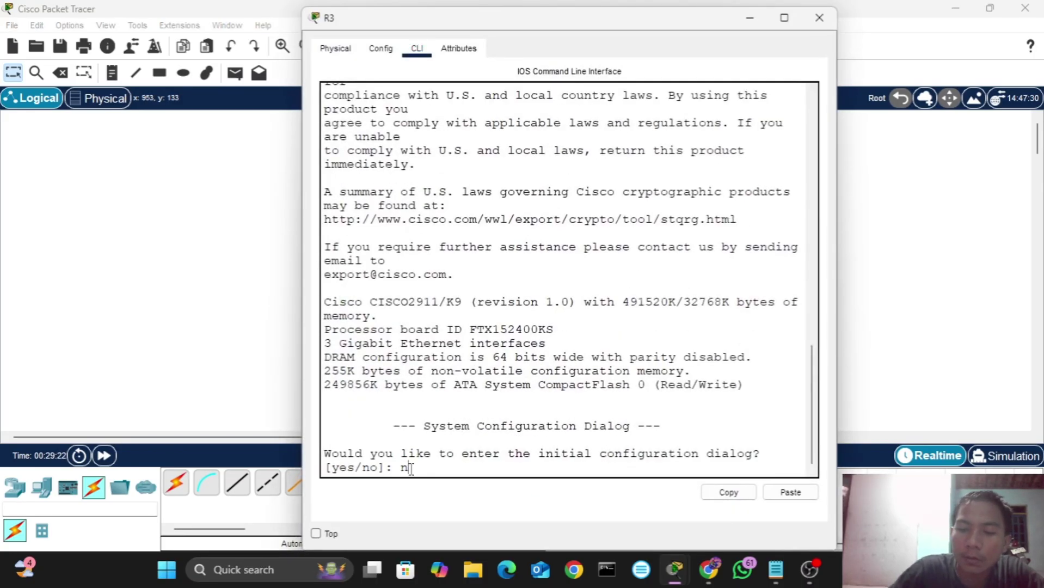
pyautogui.write('n')
pyautogui.press('Return')
pyautogui.press('Return')
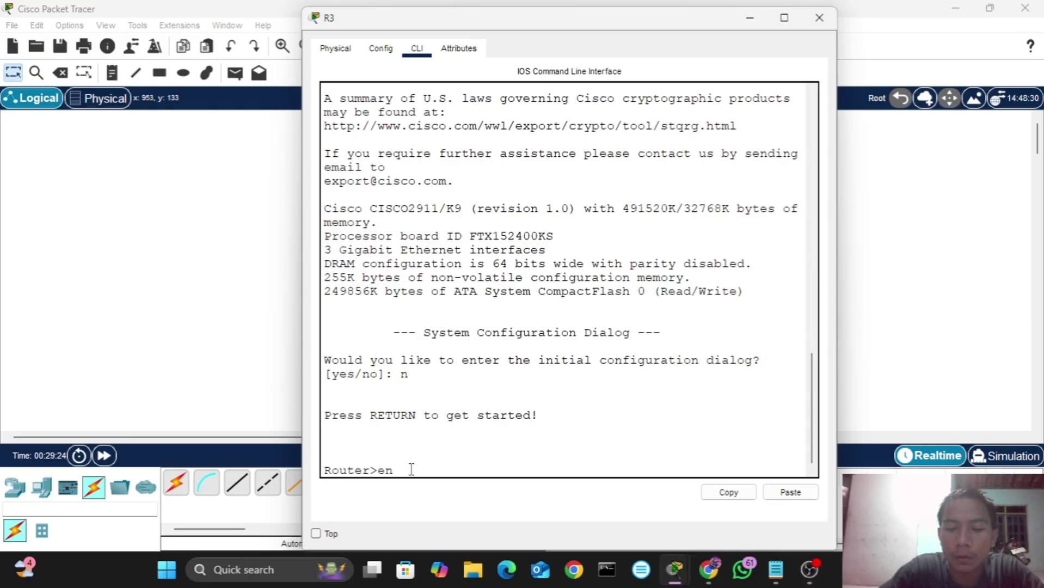
pyautogui.write('en')
pyautogui.press('Return')
pyautogui.write('conf t')
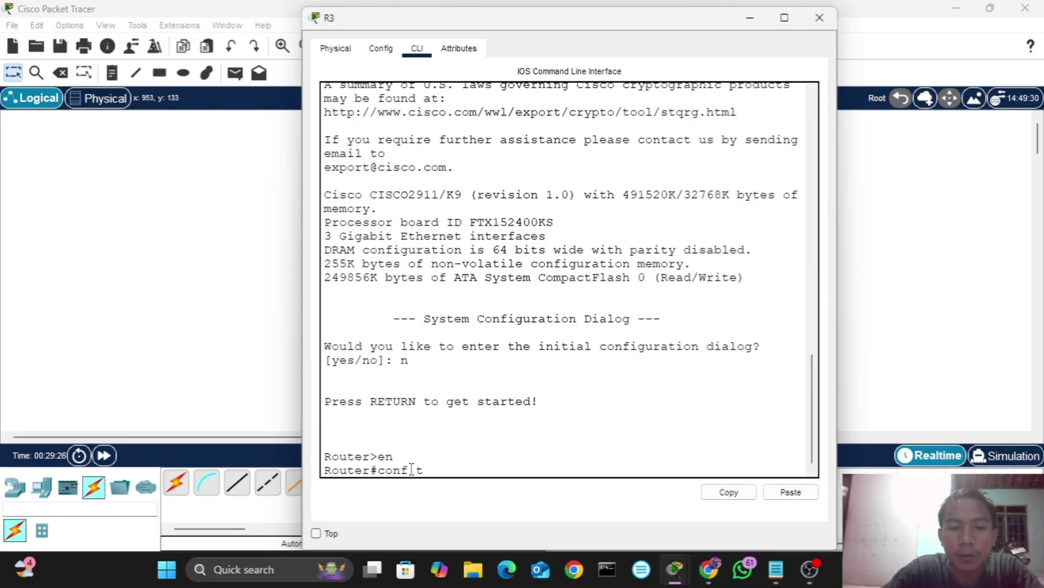
pyautogui.press('Return')
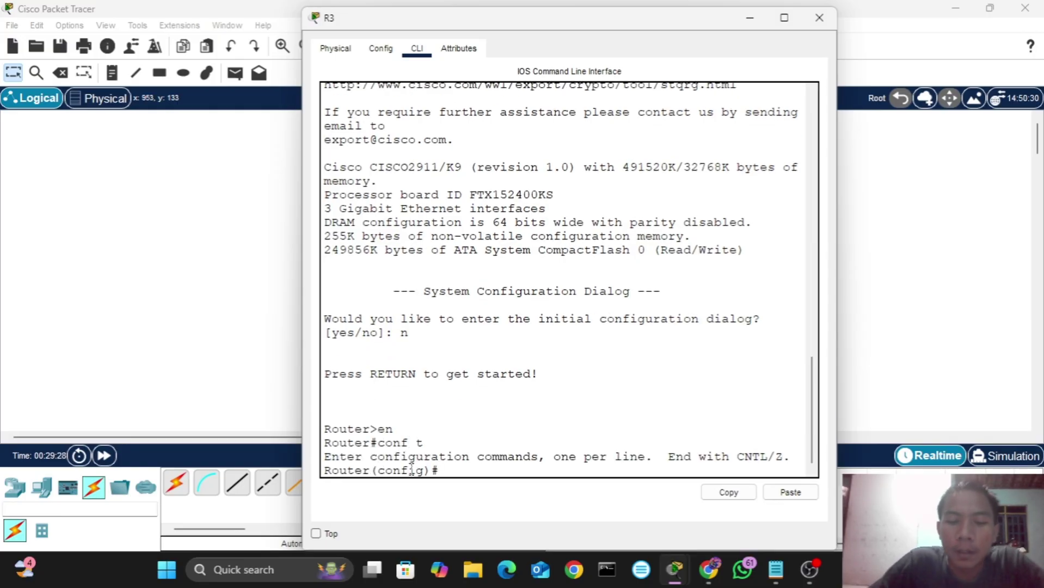
# - Assign IP address 10.10.20.2 with mask 255.255.255.252 to R3's gig0/0 interface
pyautogui.write('int gig')
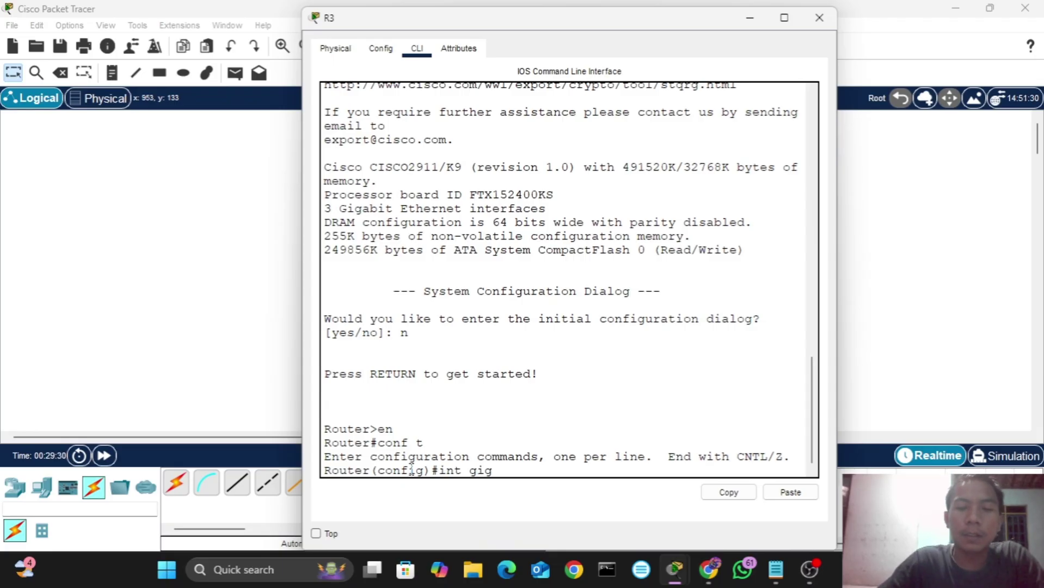
pyautogui.write('0/0')
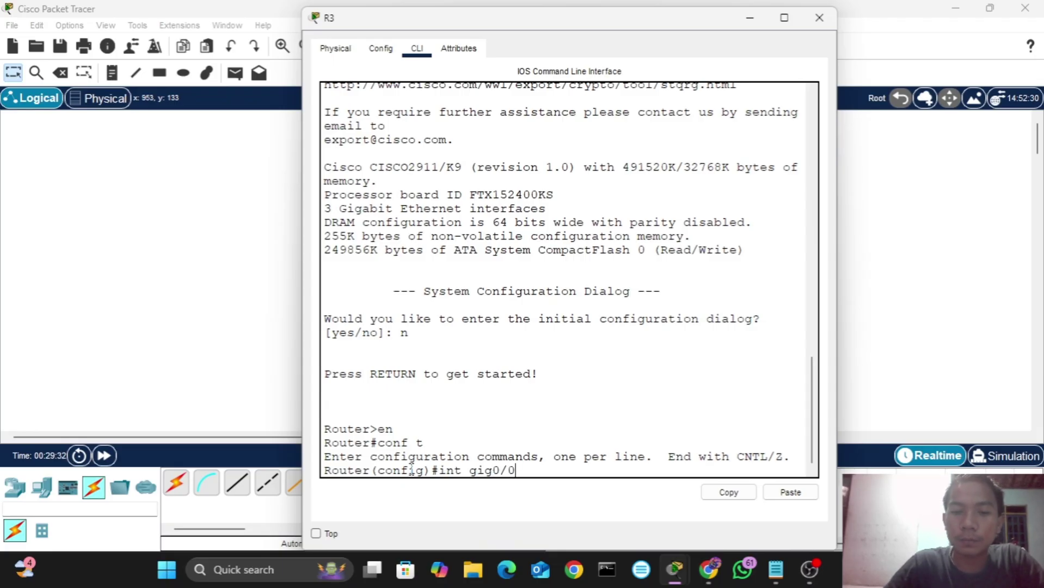
pyautogui.press('Return')
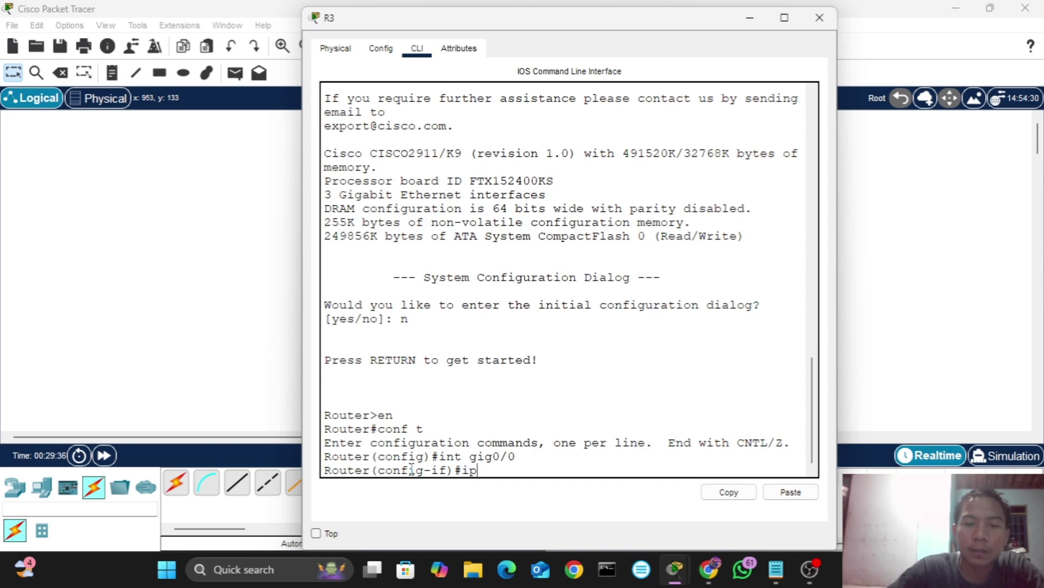
pyautogui.write('ip add')
pyautogui.press('Tab')
pyautogui.write('1')
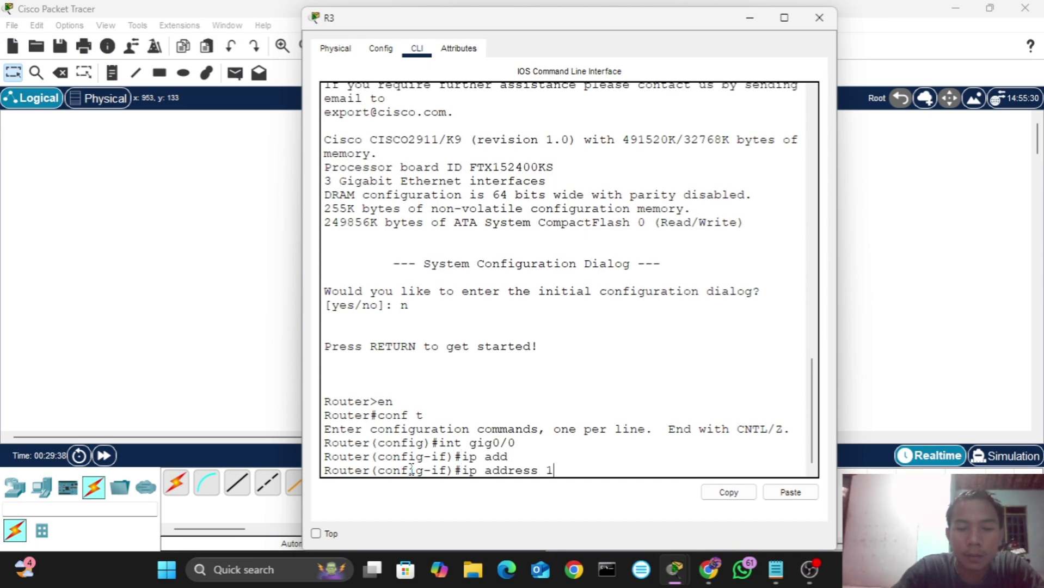
pyautogui.write('0.10.2')
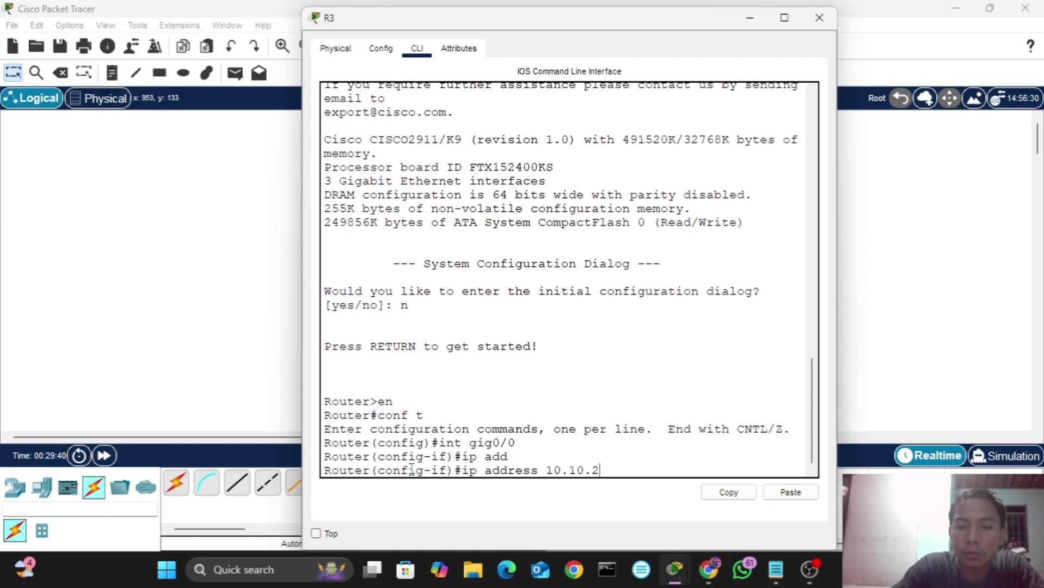
pyautogui.write('0.2 255')
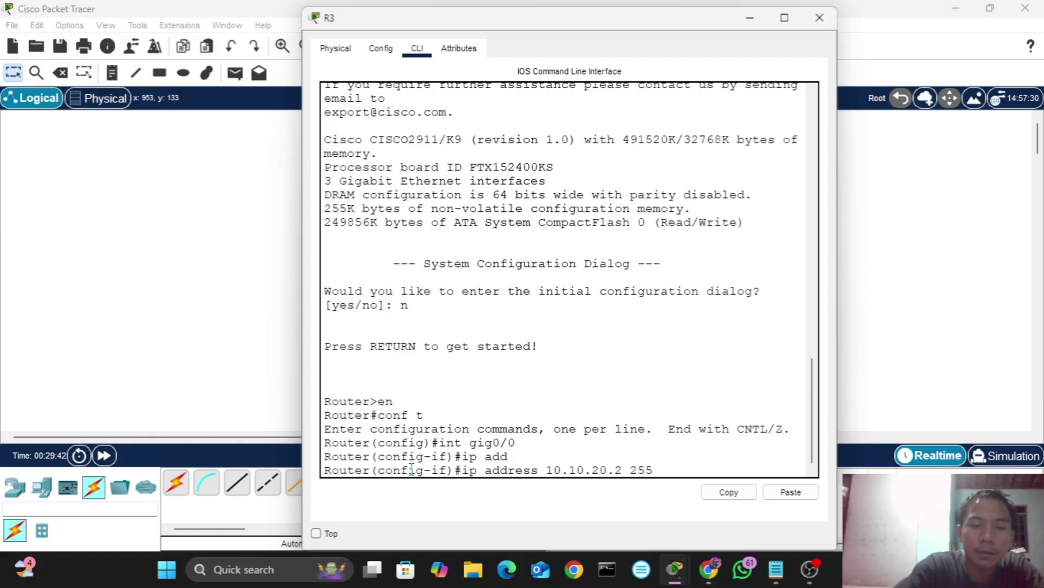
pyautogui.write('.255.')
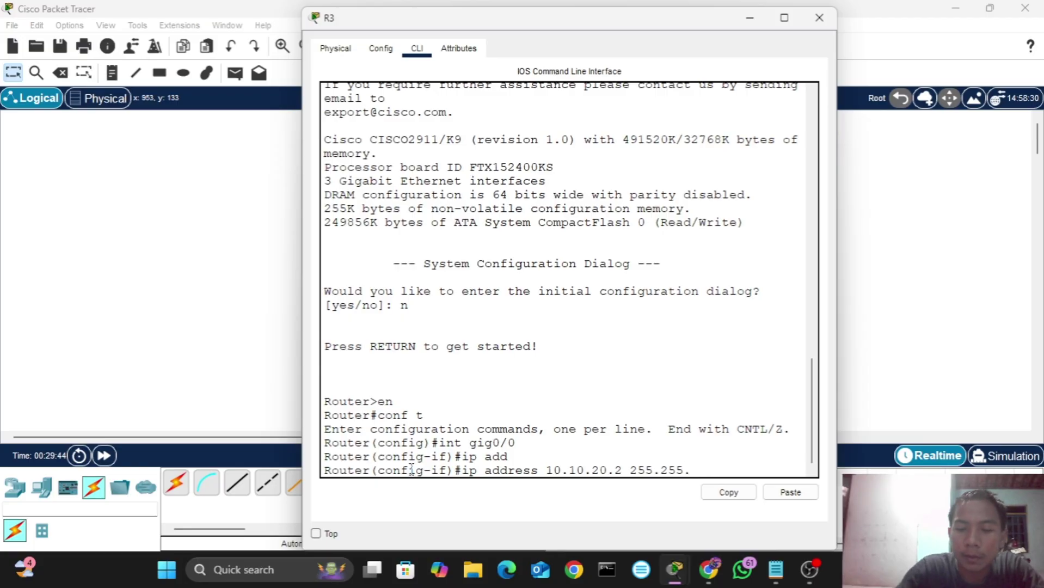
pyautogui.write('252')
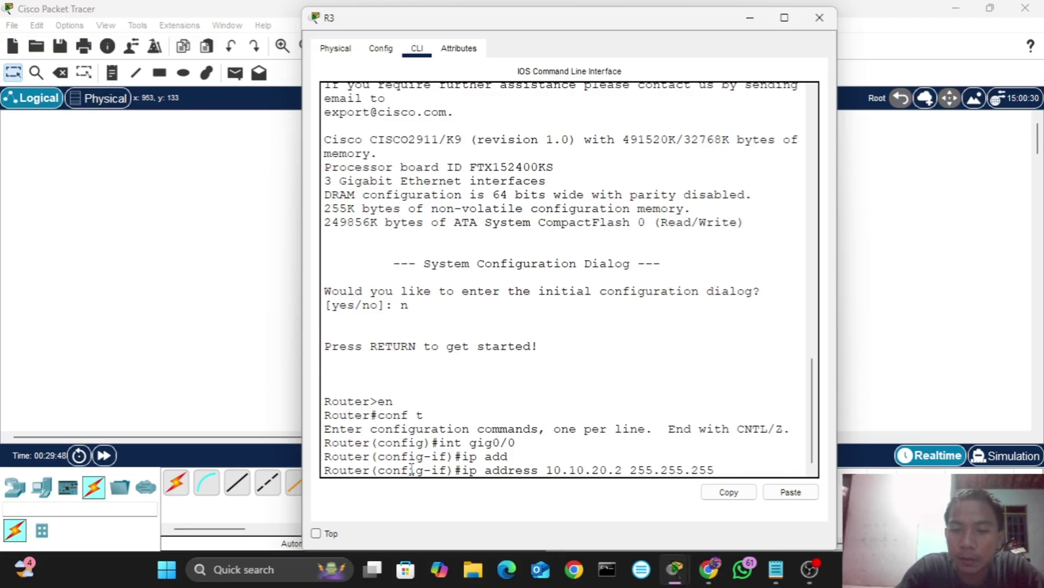
pyautogui.write('252')
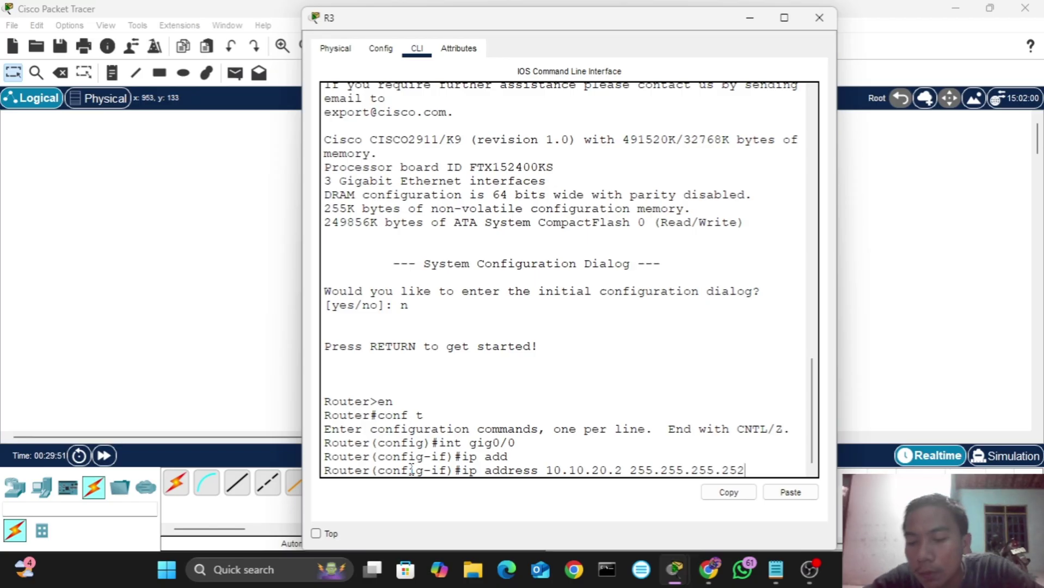
pyautogui.press('Return')
# - Enable R3's gig0/0 interface with no shutdown
pyautogui.write('nfig-if)#n')
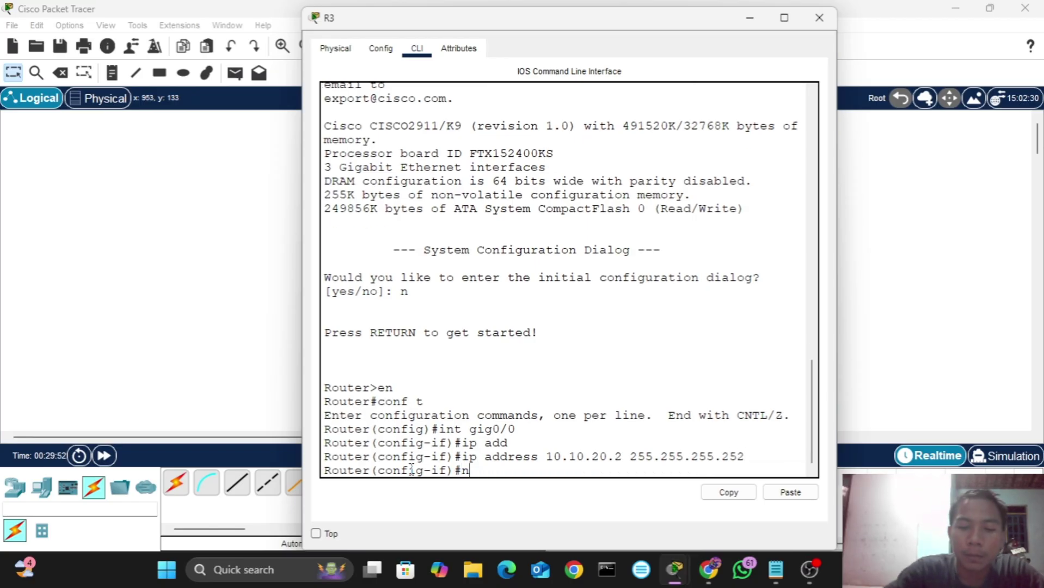
pyautogui.write('o sh')
pyautogui.press('Tab')
pyautogui.press('Return')
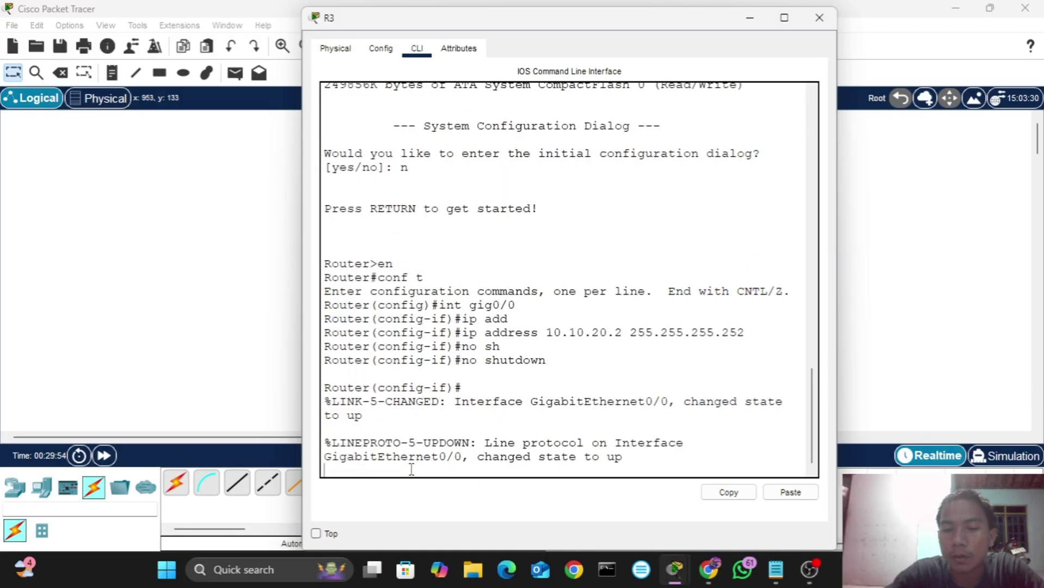
pyautogui.press('Return')
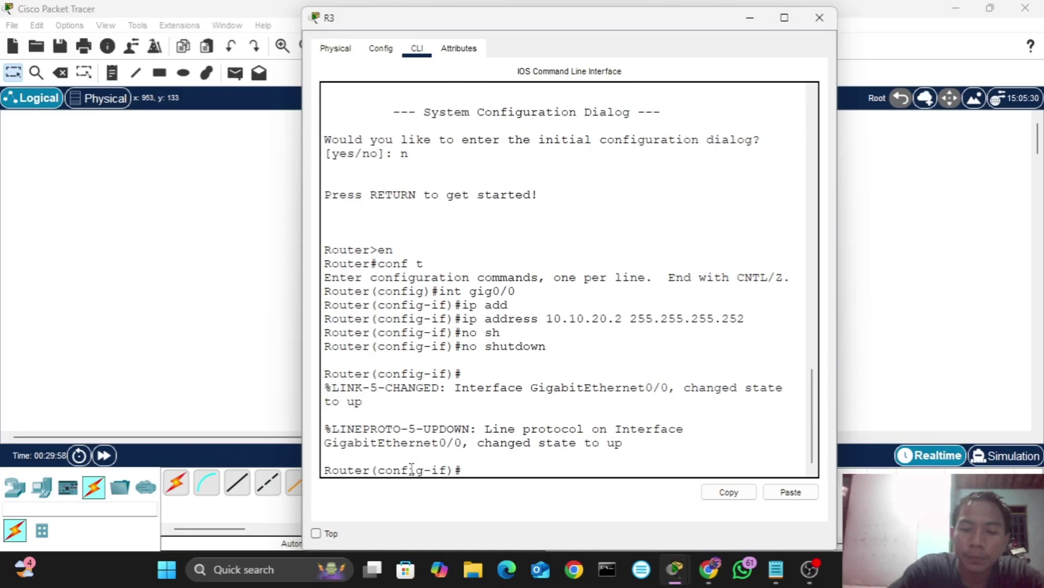
# - Assign IP address 192.168.3.1 with mask 255.255.255.0 to R3's gig0/1 interface
pyautogui.write('int gig')
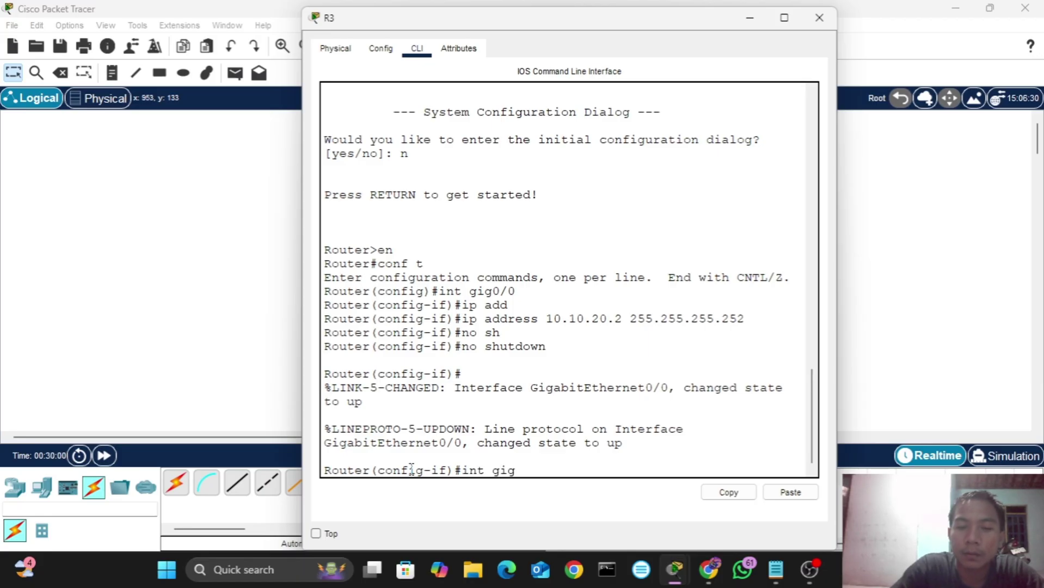
pyautogui.write('0/1')
pyautogui.press('Return')
pyautogui.write('ig-if)#i')
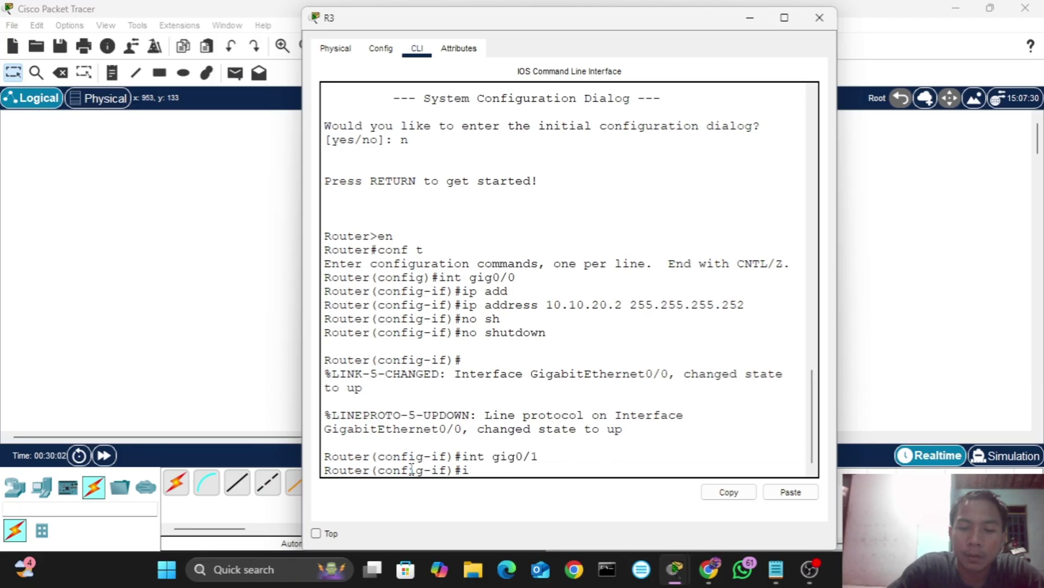
pyautogui.write('p add')
pyautogui.press('Tab')
pyautogui.write('192')
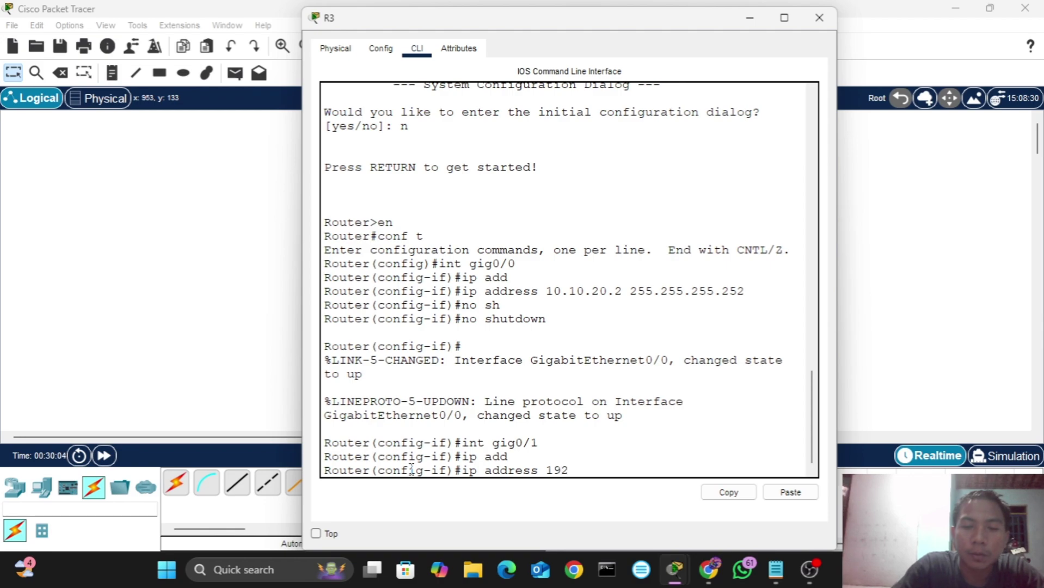
pyautogui.write('.168.3')
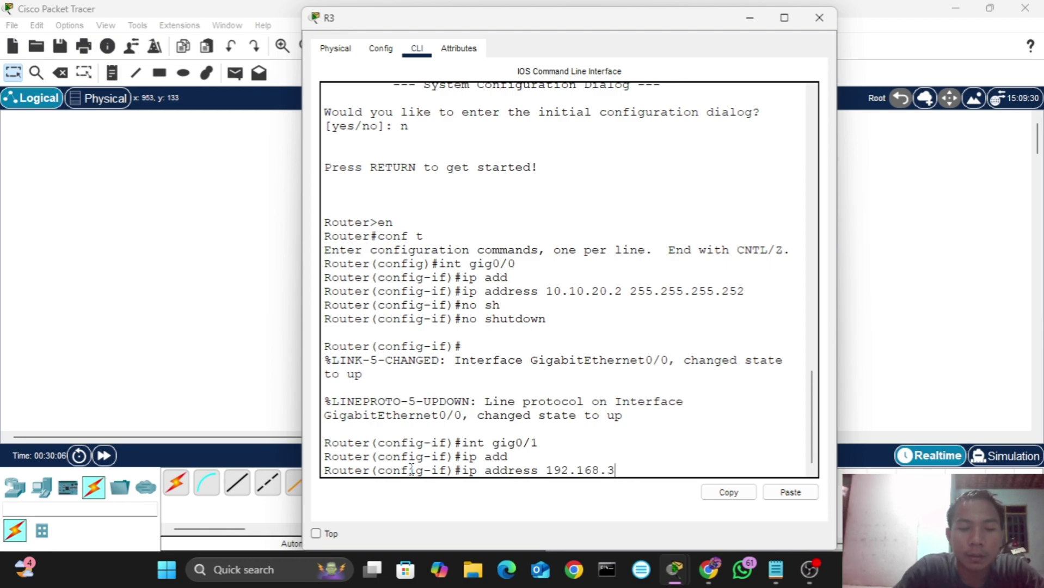
pyautogui.write('.1 2')
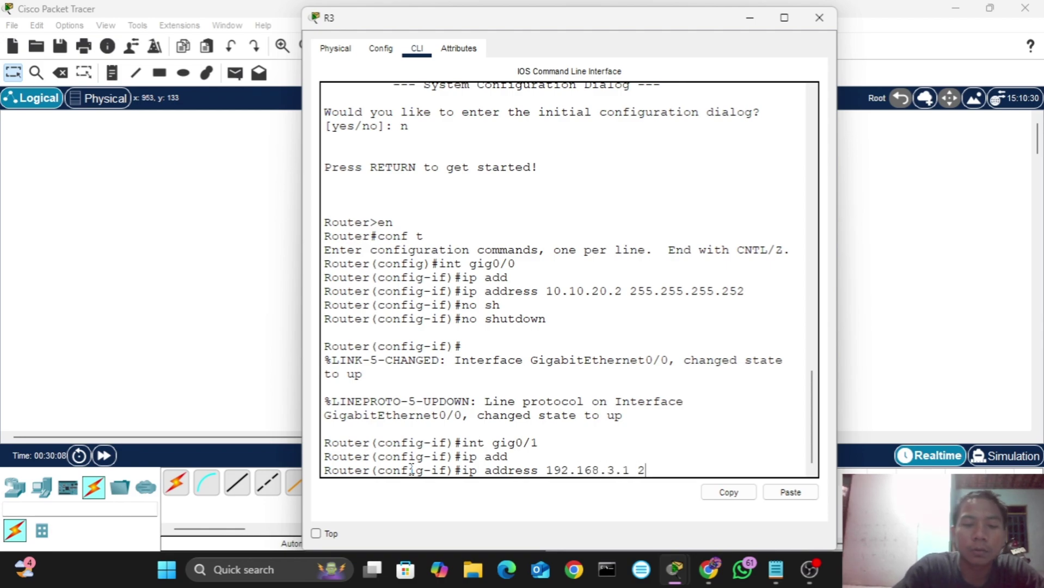
pyautogui.write('55.255')
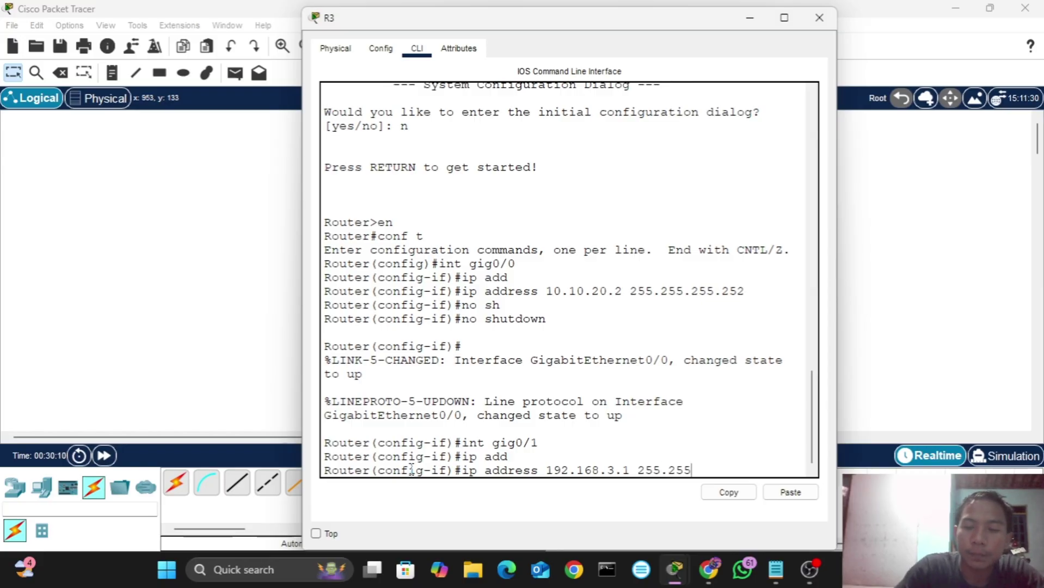
pyautogui.write('.255')
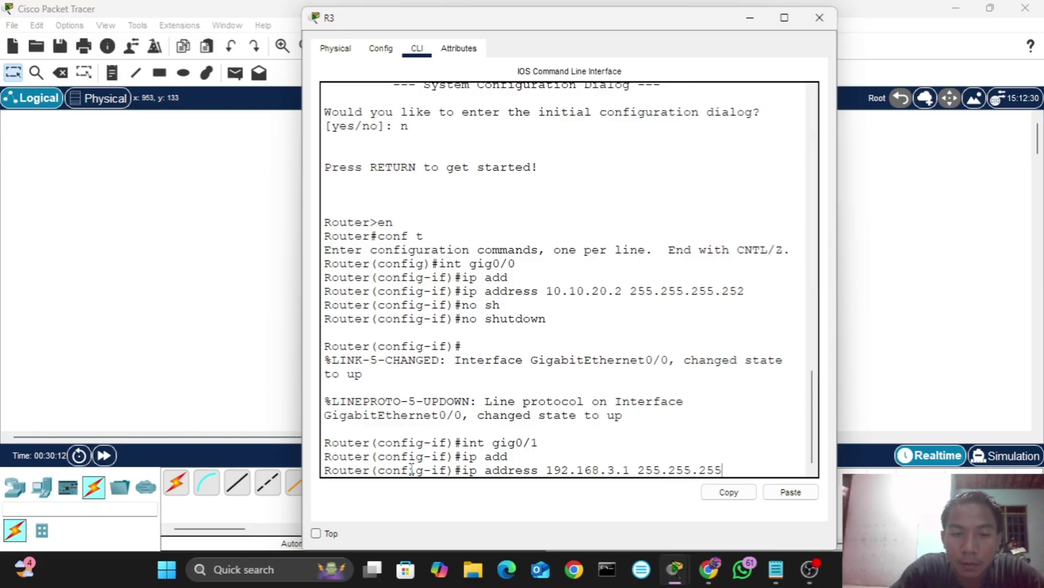
pyautogui.write('.0')
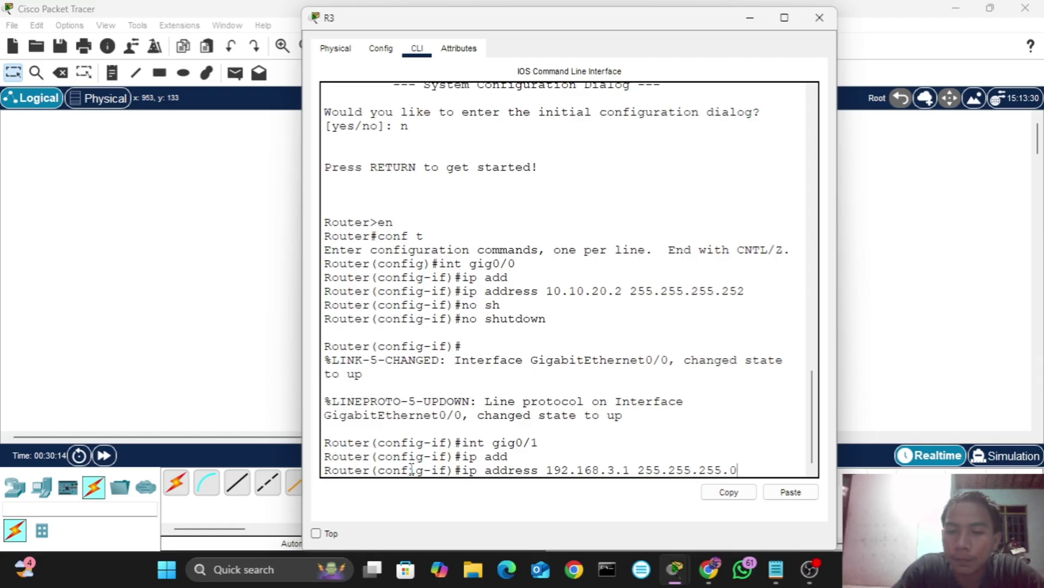
pyautogui.press('Return')
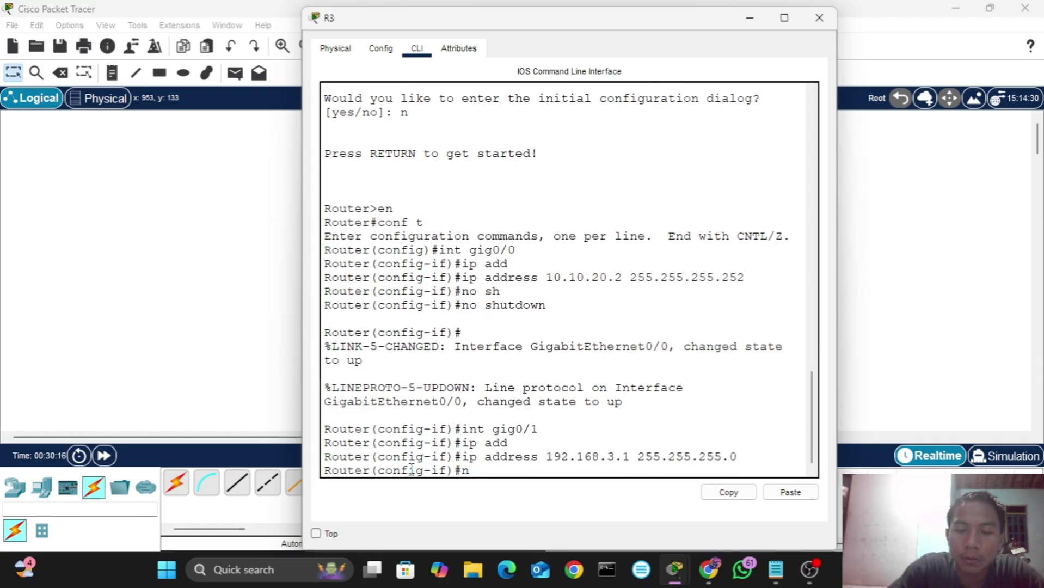
# - Enable R3's gig0/1 interface with no shutdown
pyautogui.press('BackSpace')
pyautogui.write('no sg')
pyautogui.press('BackSpace')
pyautogui.write('h')
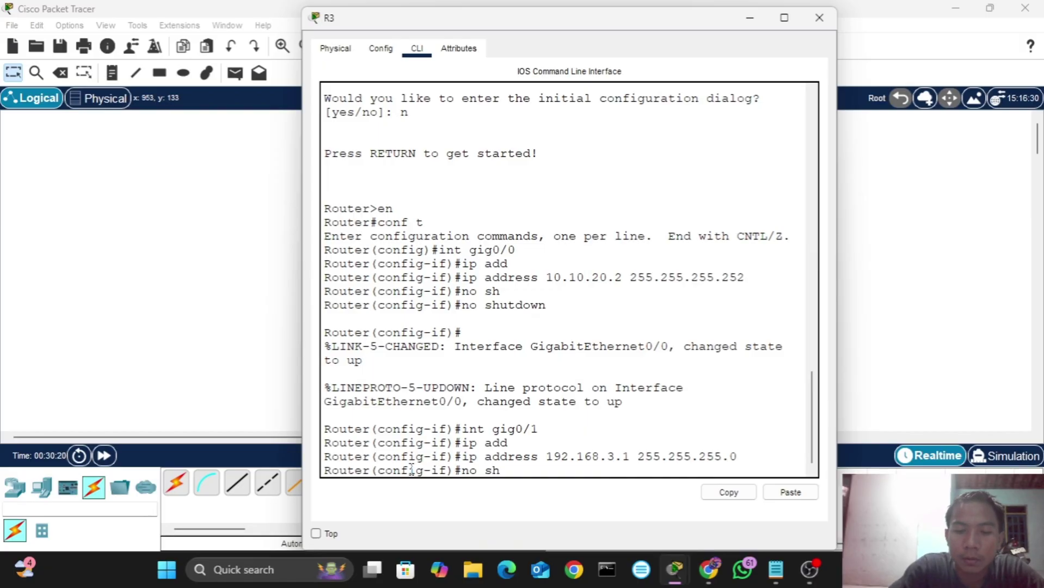
pyautogui.press('Tab')
pyautogui.press('Return')
pyautogui.press('Return')
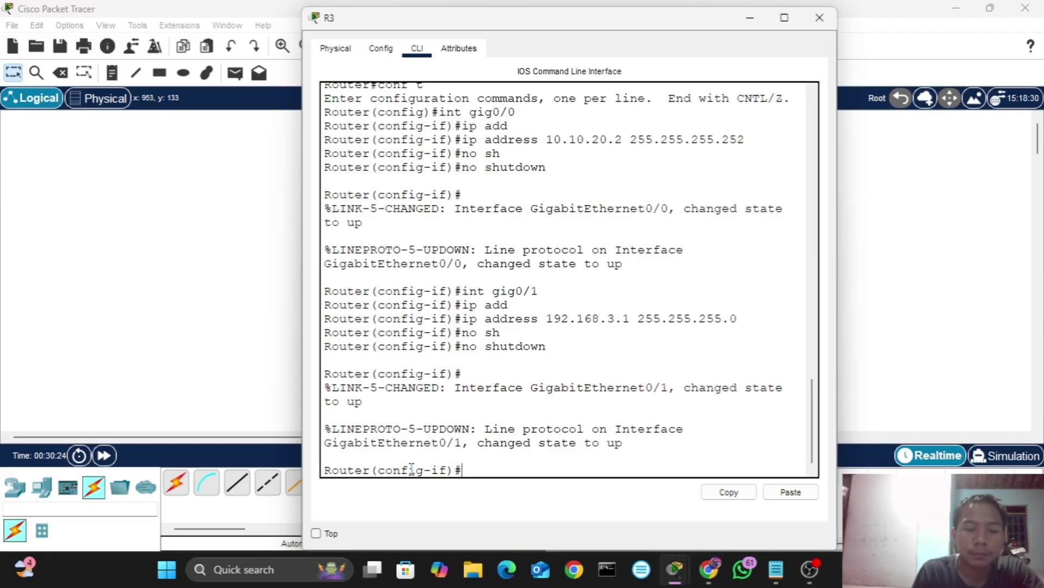
# - List R3's interface addresses and status with do sh ip int br, then return to the topology
pyautogui.write('do s')
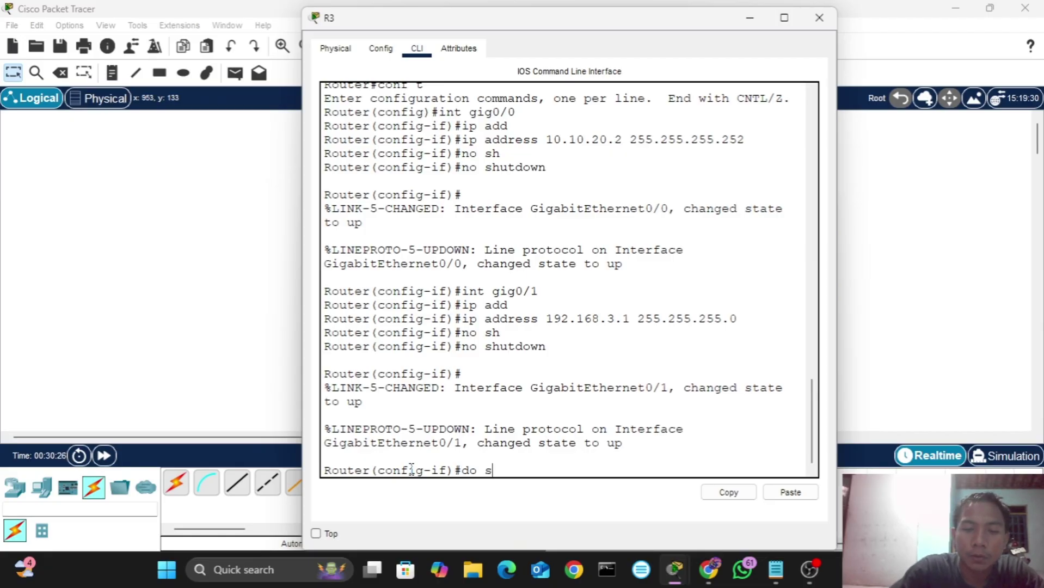
pyautogui.write('h ')
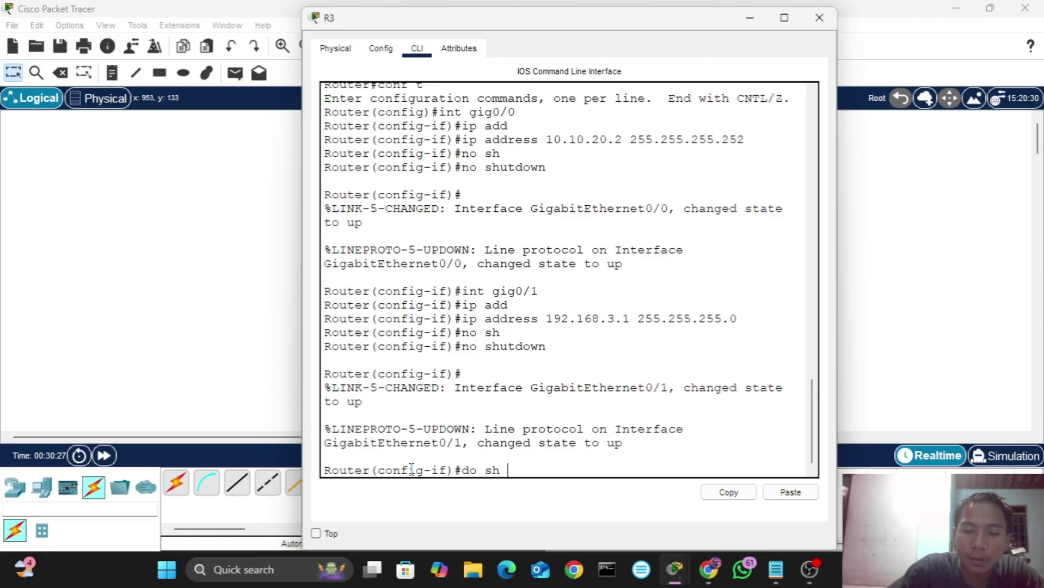
pyautogui.write('ip int')
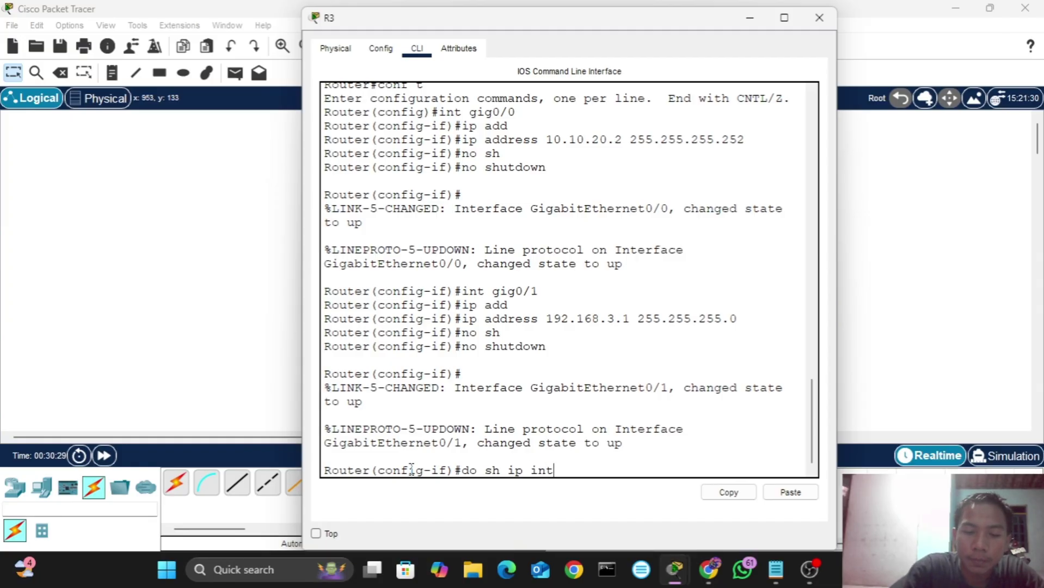
pyautogui.write(' br')
pyautogui.press('Return')
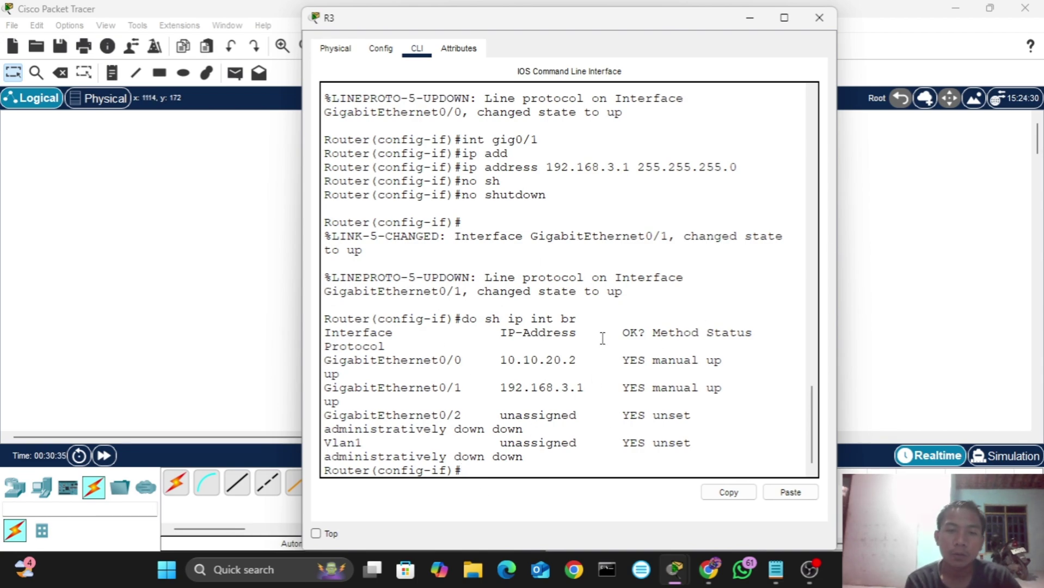
pyautogui.click(978, 292)
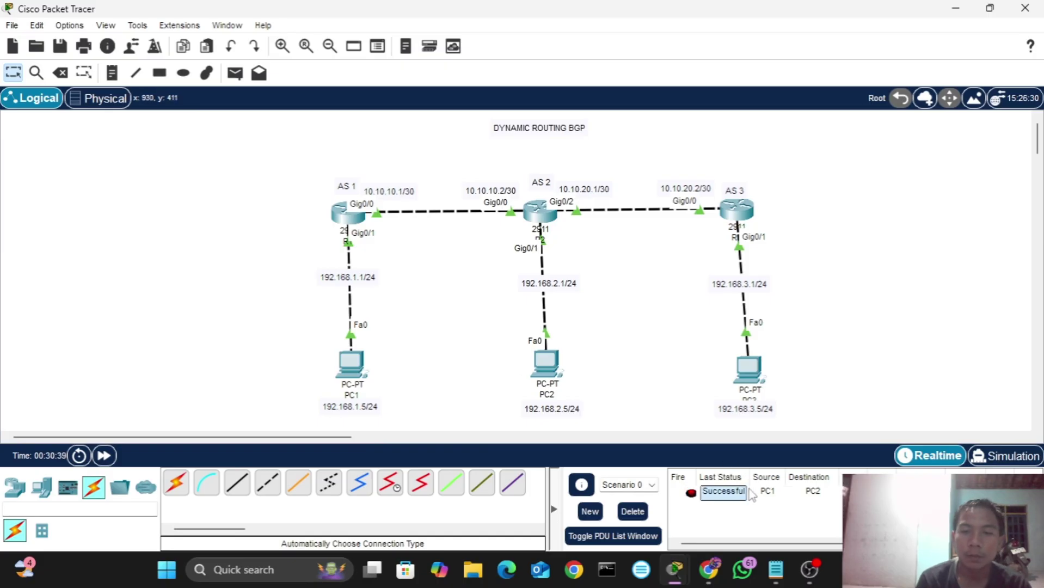
# - Delete the current PDU scenario with the PC1-to-PC2 test and fast-forward the network time twice
pyautogui.click(635, 515)
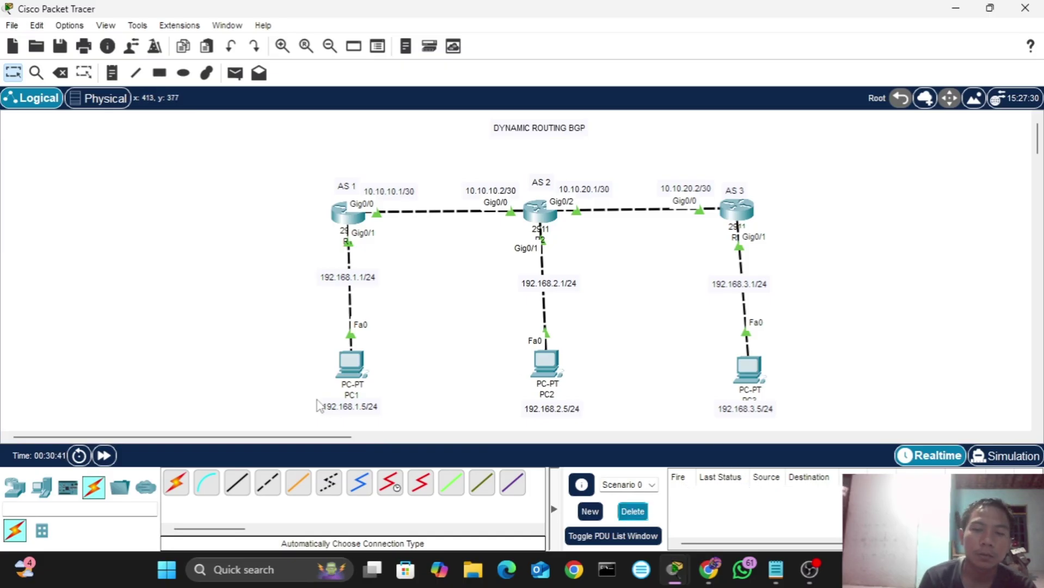
pyautogui.click(104, 459)
pyautogui.click(105, 459)
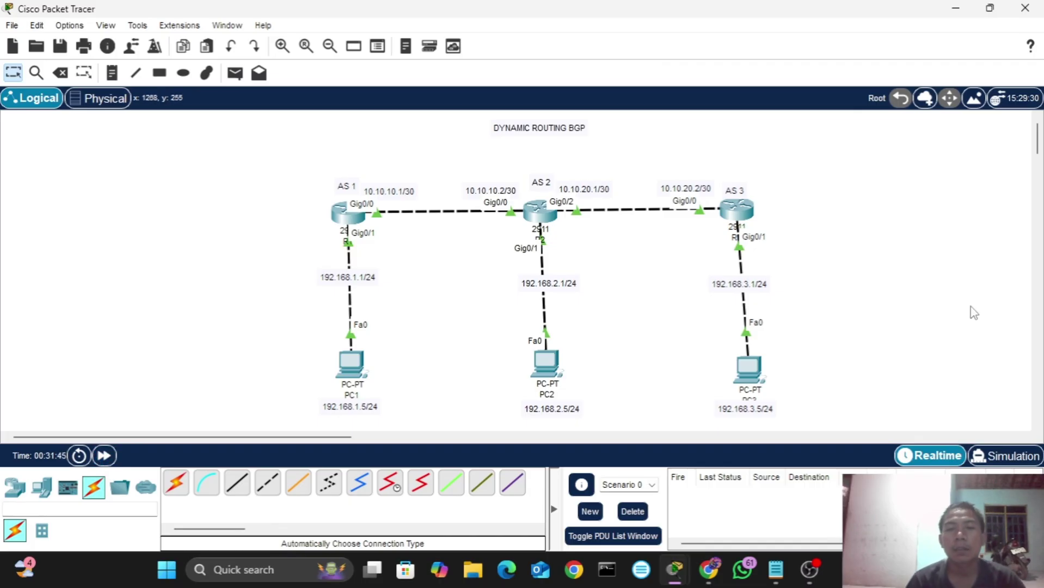
# - Open PC3's IP configuration and set its static IPv4 address to 192.168.3.5 with subnet mask 255.255.255.0
pyautogui.click(762, 365)
pyautogui.click(430, 53)
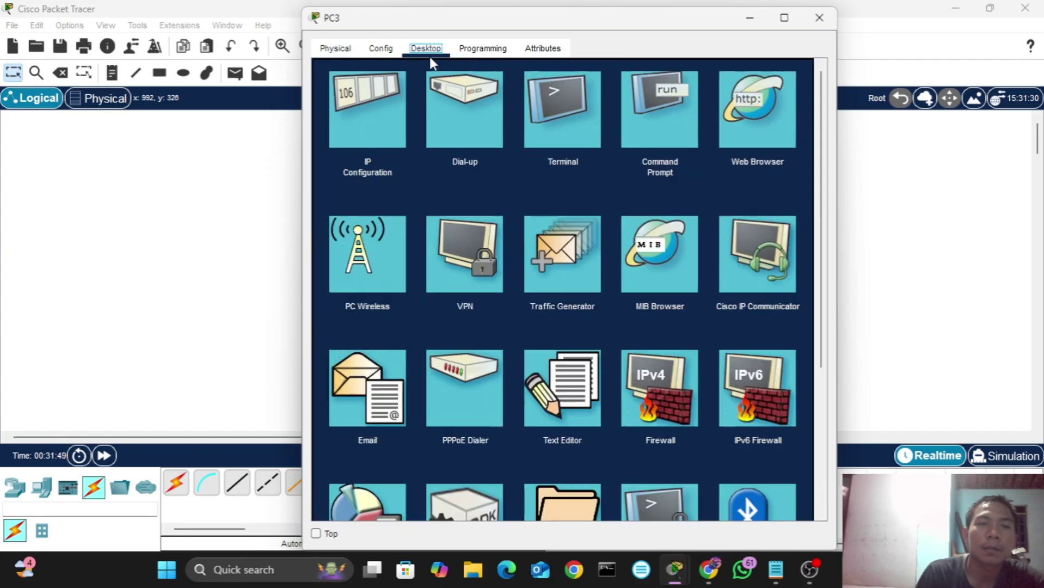
pyautogui.click(376, 100)
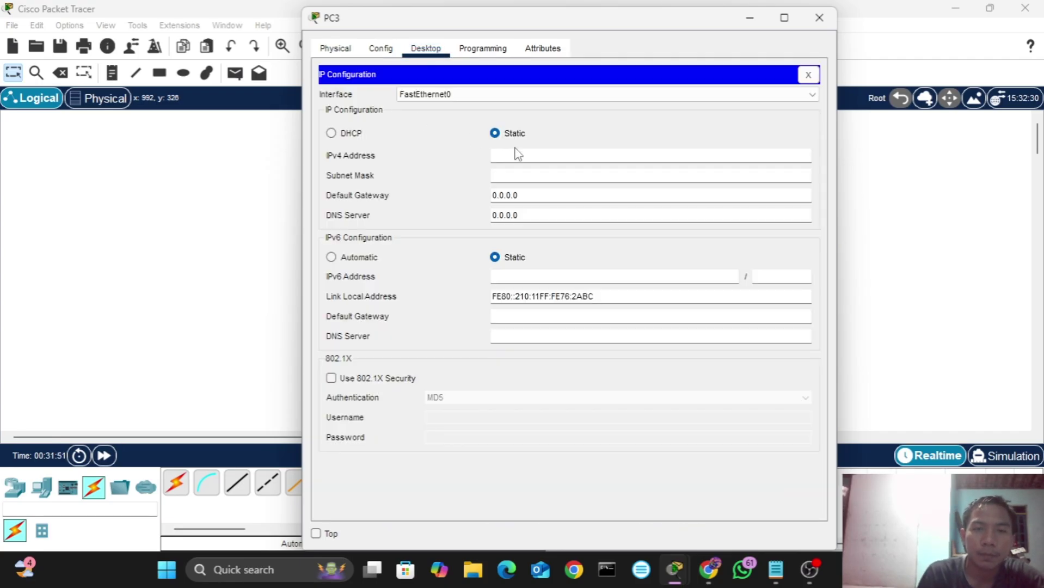
pyautogui.write('192')
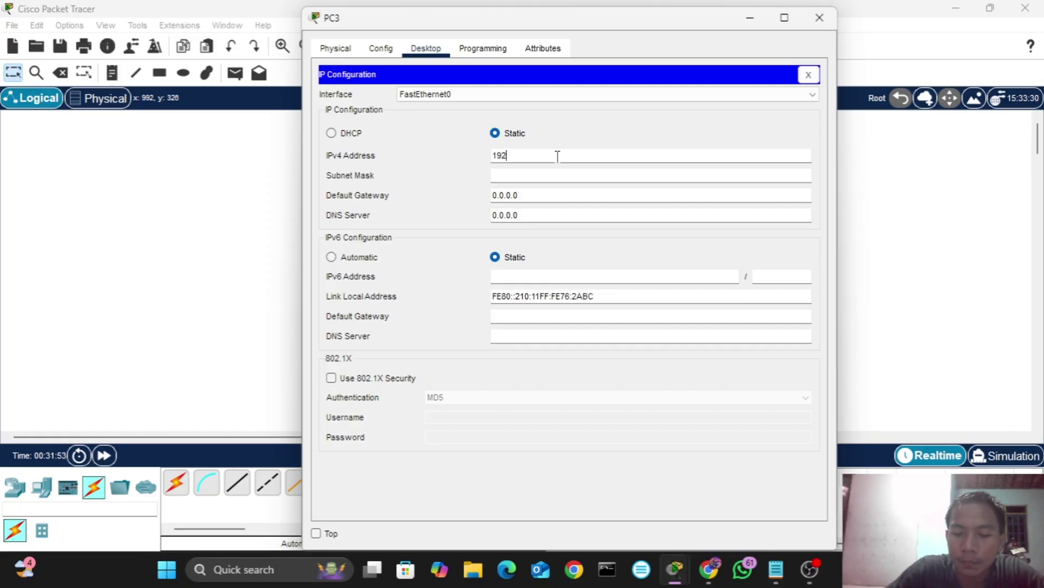
pyautogui.write('.168.3.5')
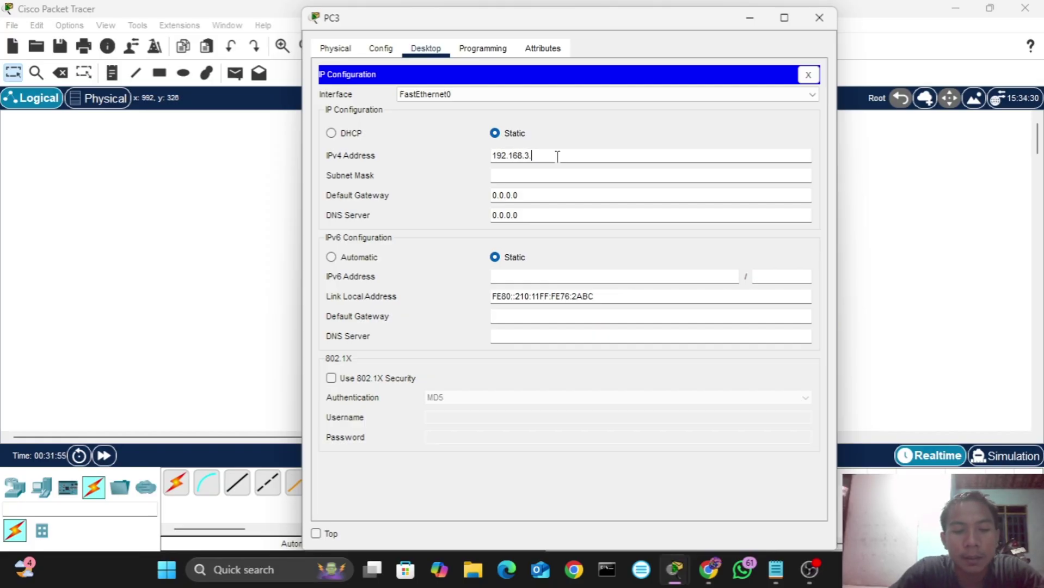
pyautogui.click(565, 174)
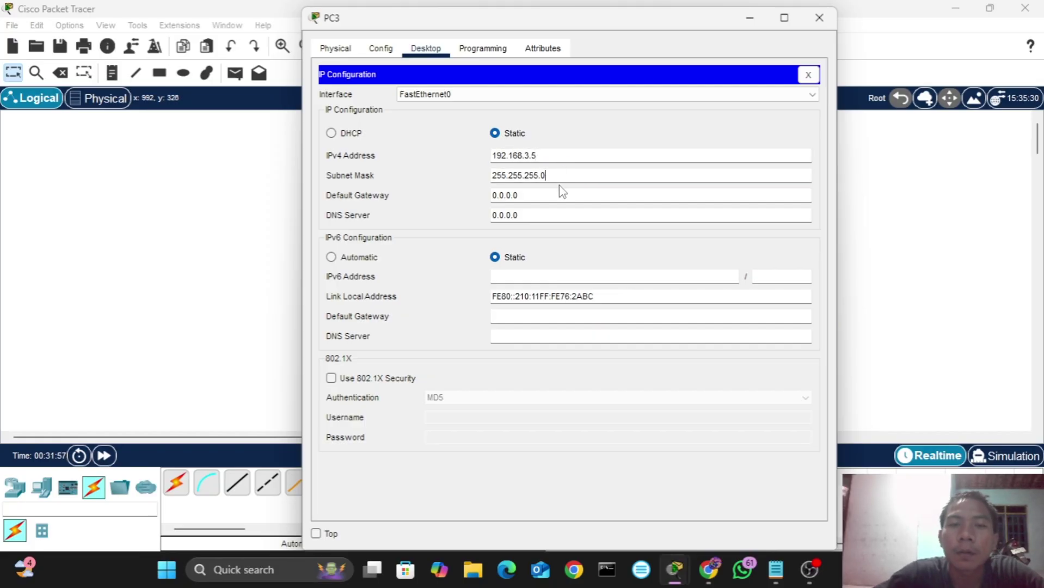
# - Set PC3's default gateway to 192.168.3.1 and close its configuration window
pyautogui.click(561, 193)
pyautogui.press('BackSpace')
pyautogui.press('BackSpace')
pyautogui.press('BackSpace')
pyautogui.press('BackSpace')
pyautogui.press('BackSpace')
pyautogui.press('BackSpace')
pyautogui.press('BackSpace')
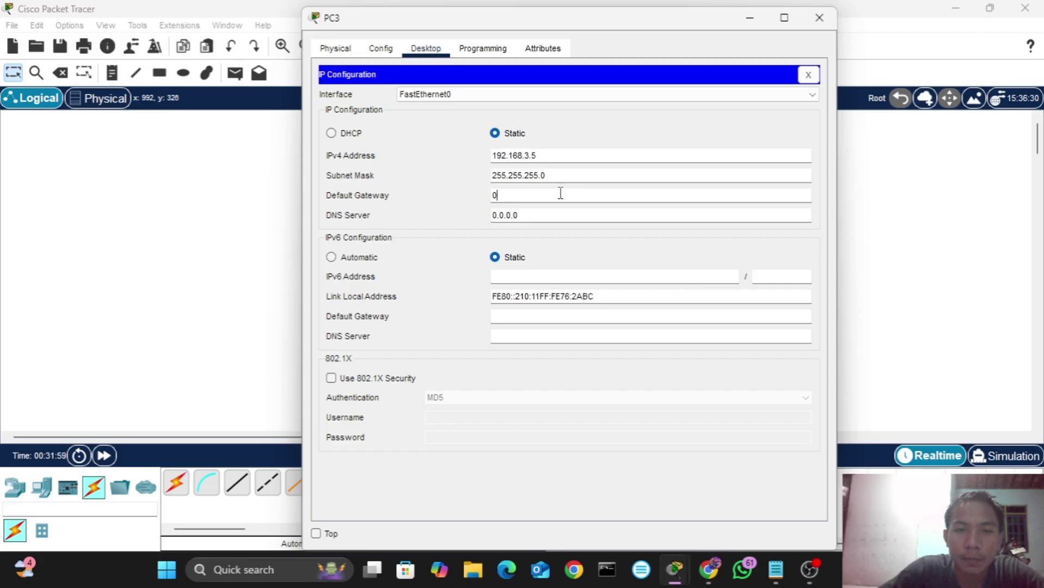
pyautogui.write('192.18')
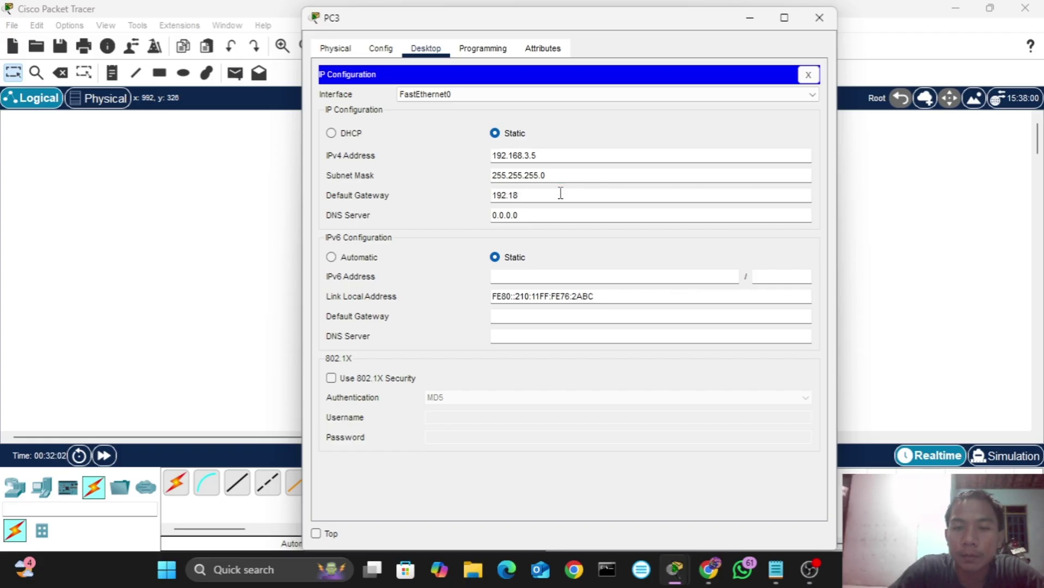
pyautogui.press('BackSpace')
pyautogui.write('68')
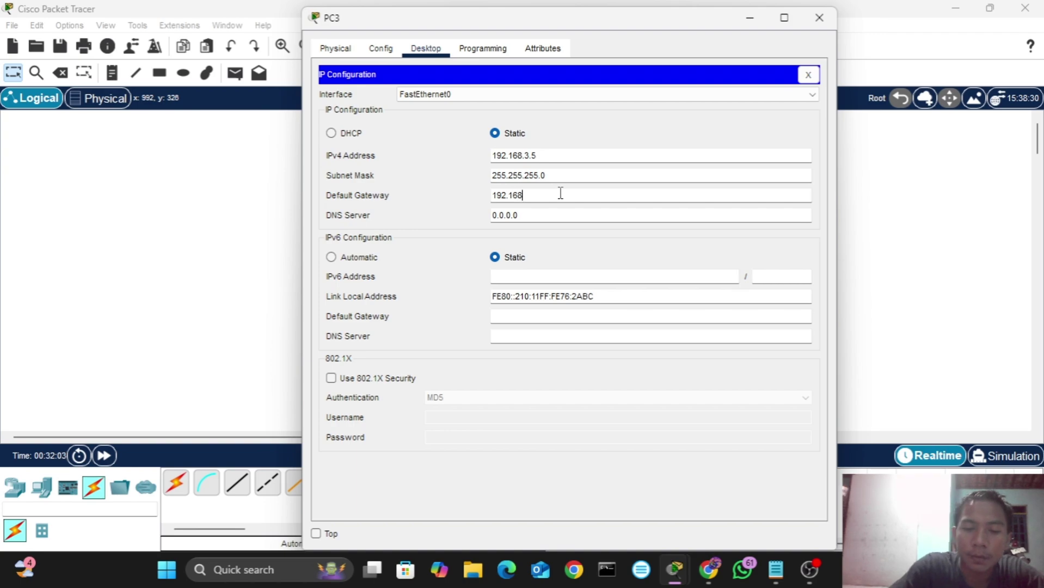
pyautogui.write('.3.1')
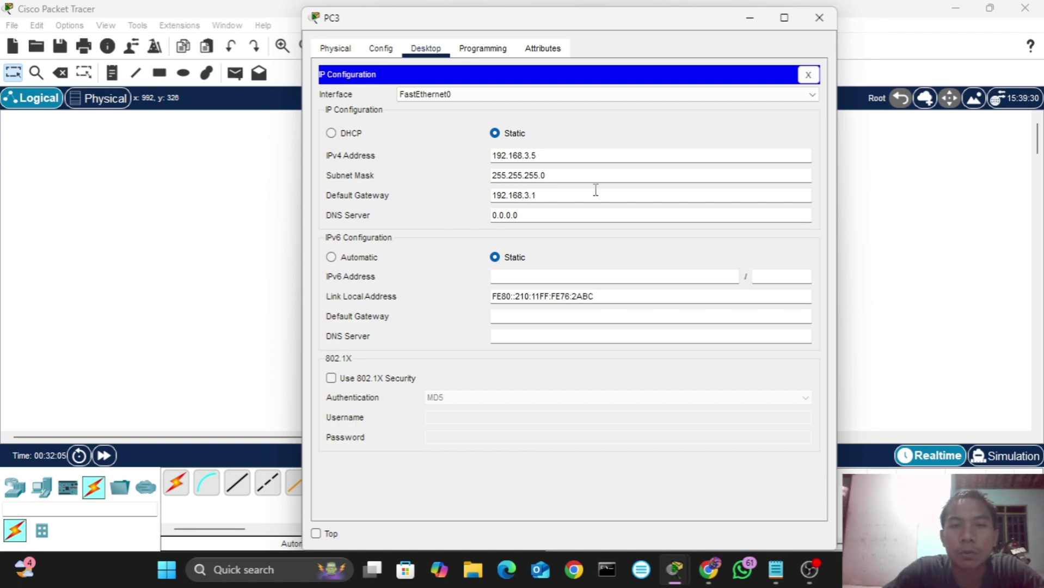
pyautogui.hotkey('alt', 'F4')
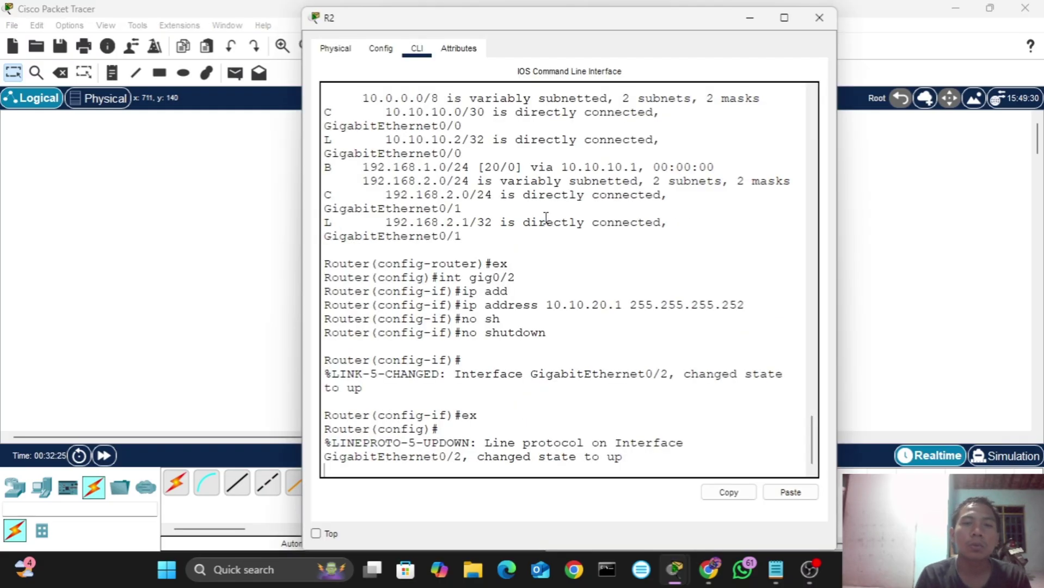
# - Enter BGP router configuration mode for AS 2 on R2
pyautogui.click(548, 213)
pyautogui.press('Return')
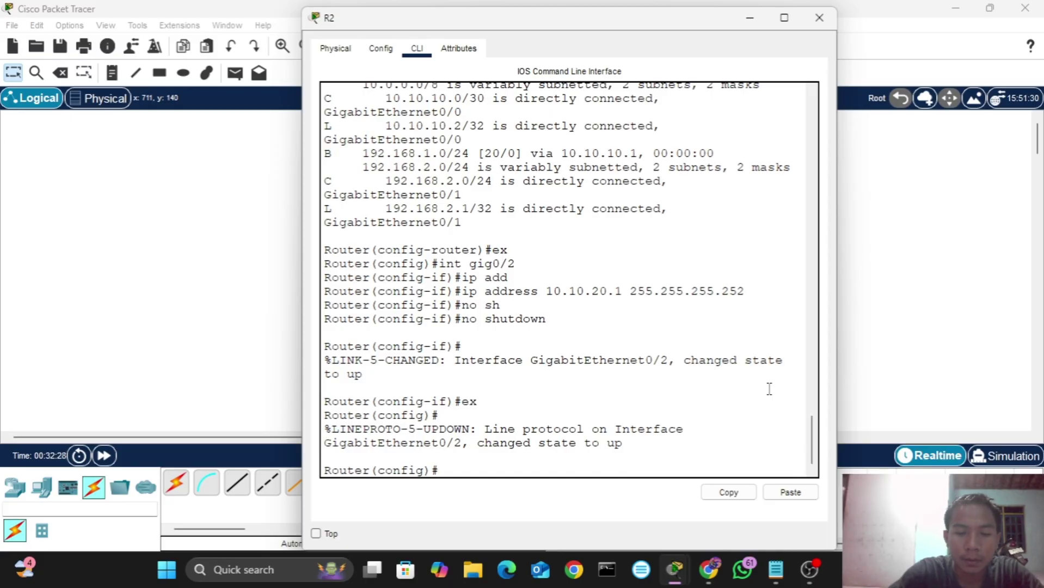
pyautogui.write('ro')
pyautogui.press('Tab')
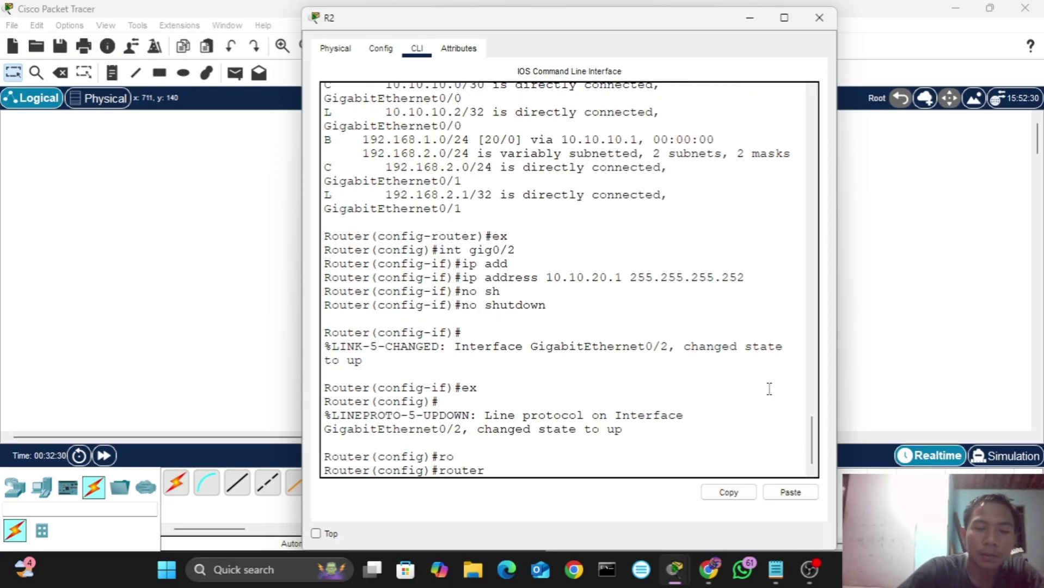
pyautogui.write('bgp 2')
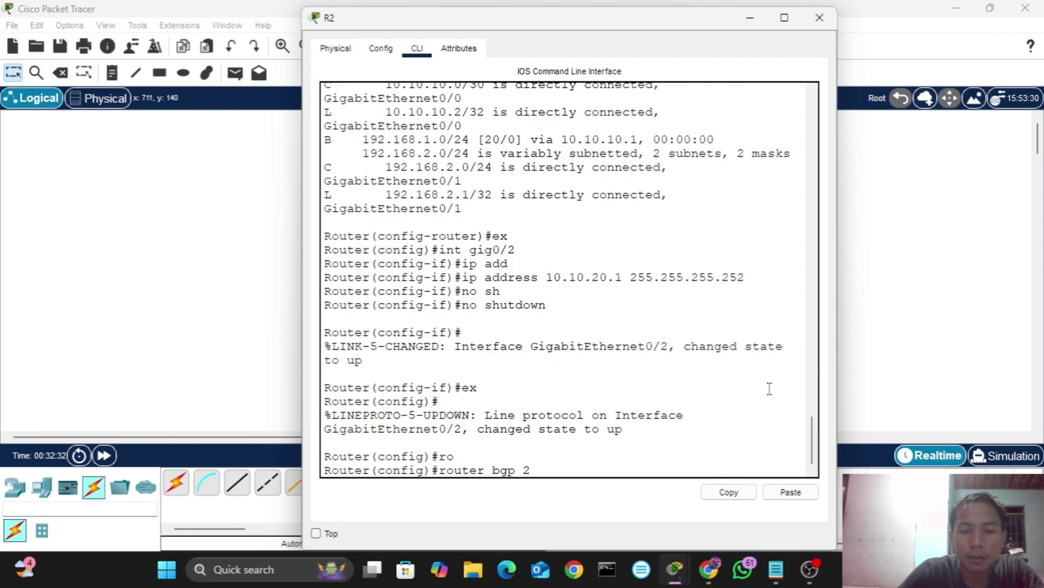
pyautogui.press('Return')
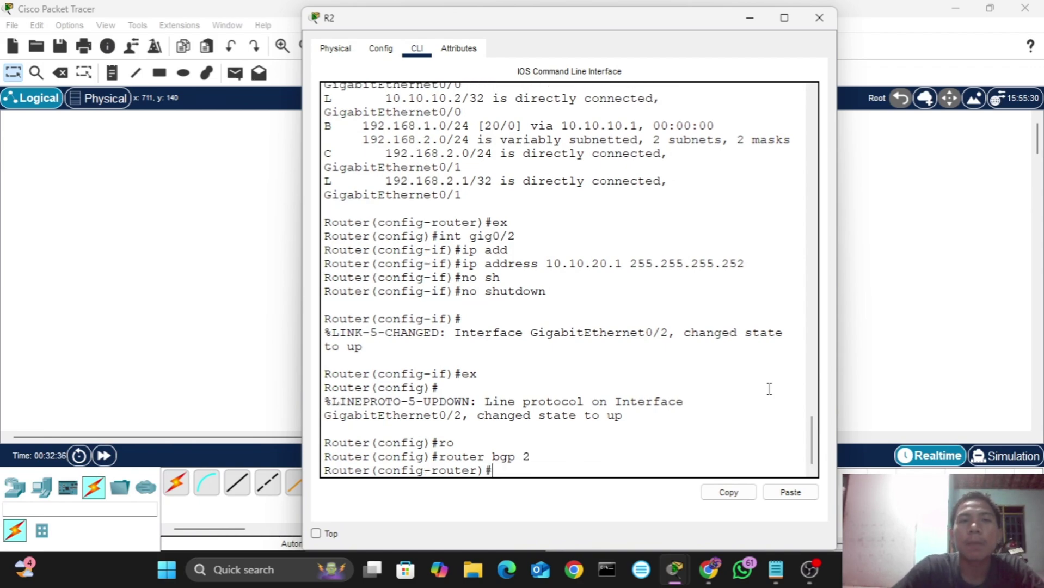
# - Check R3's link address in the topology and add BGP neighbor 10.10.20.2 with remote-as 3 on R2
pyautogui.click(750, 18)
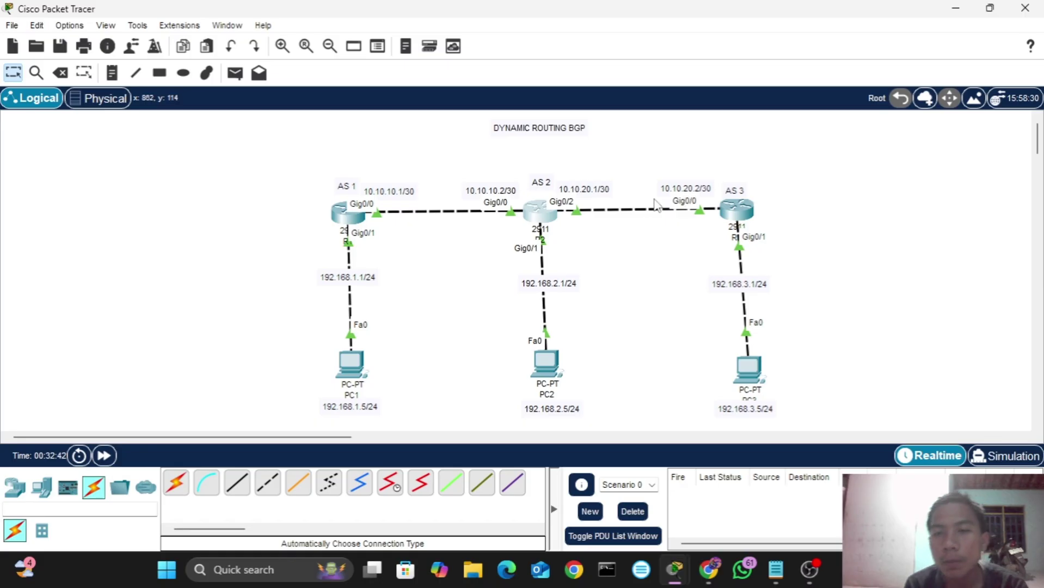
pyautogui.click(552, 214)
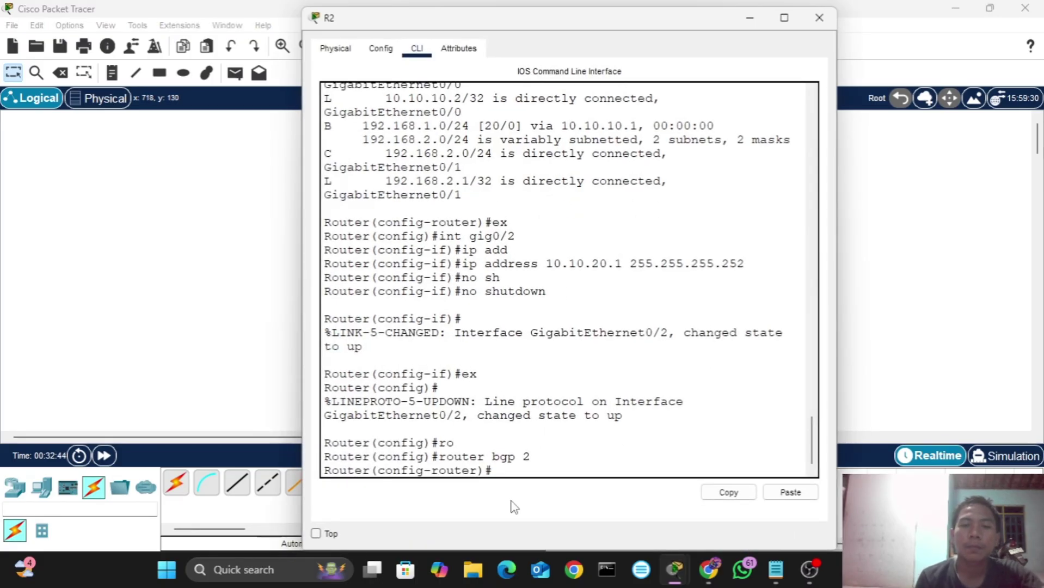
pyautogui.write('nei')
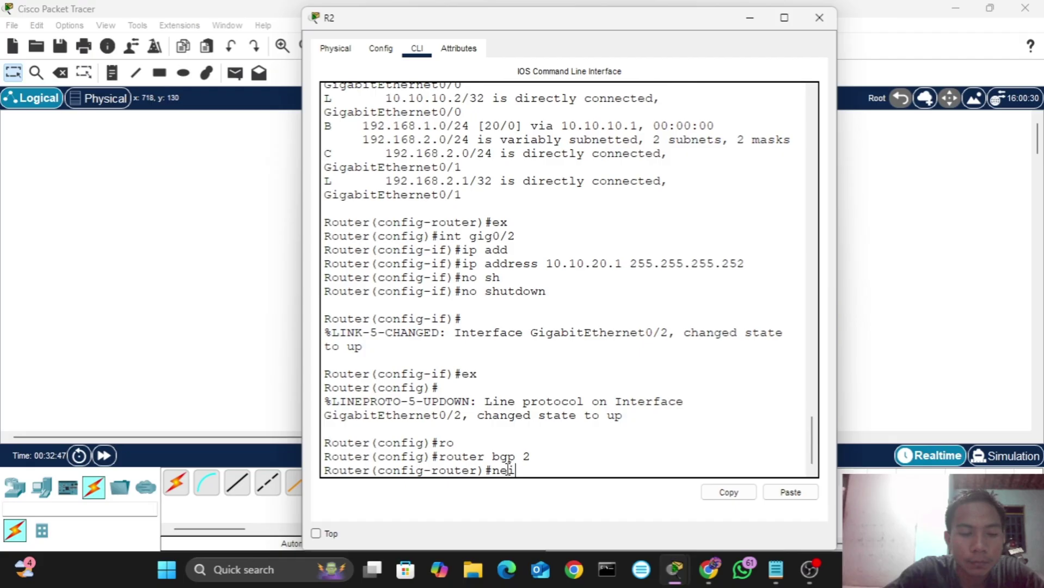
pyautogui.press('Tab')
pyautogui.write('10')
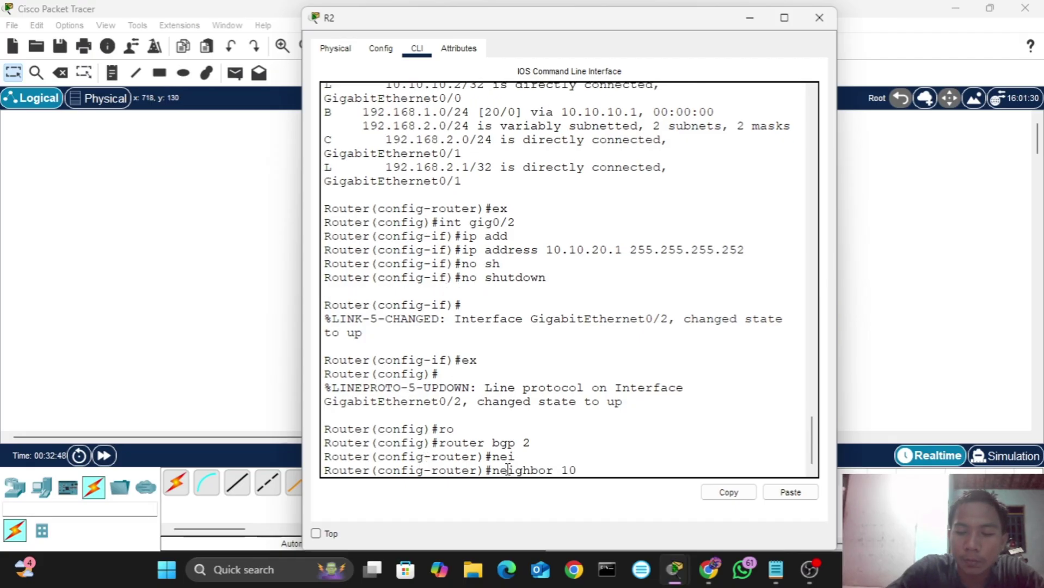
pyautogui.write('.10.20.')
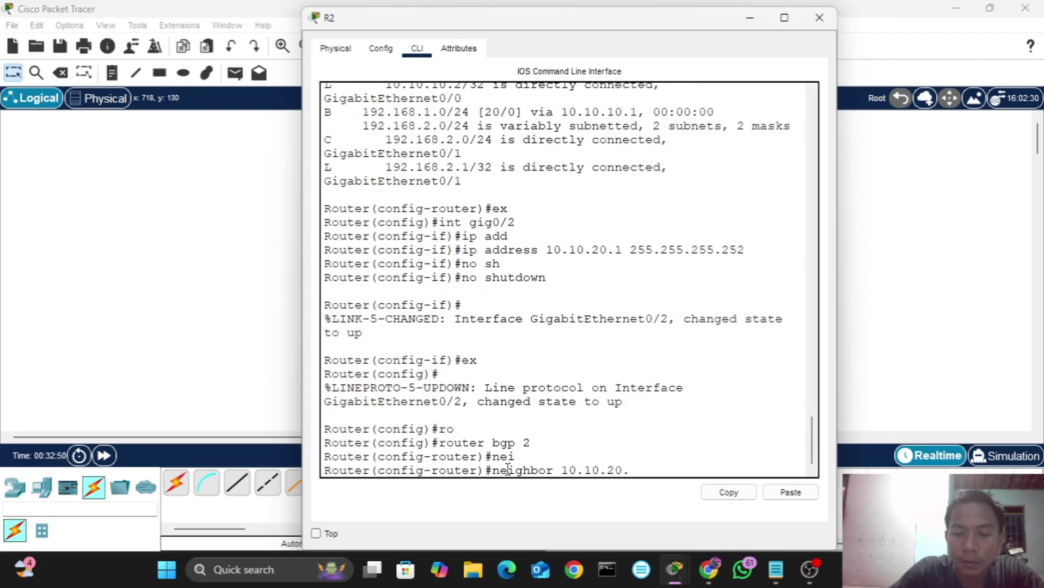
pyautogui.write('2 re')
pyautogui.press('Tab')
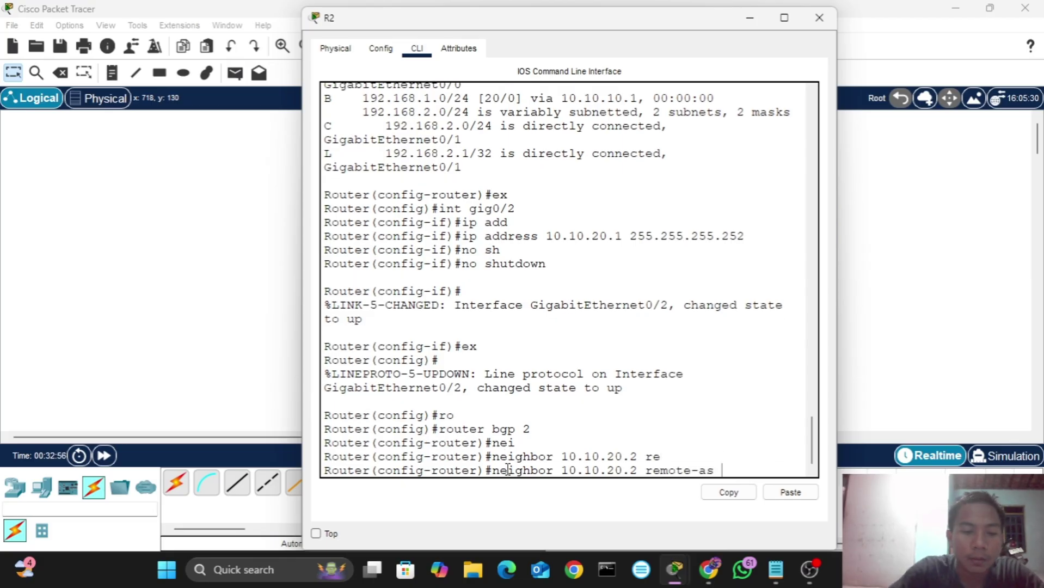
pyautogui.write('3')
pyautogui.press('Return')
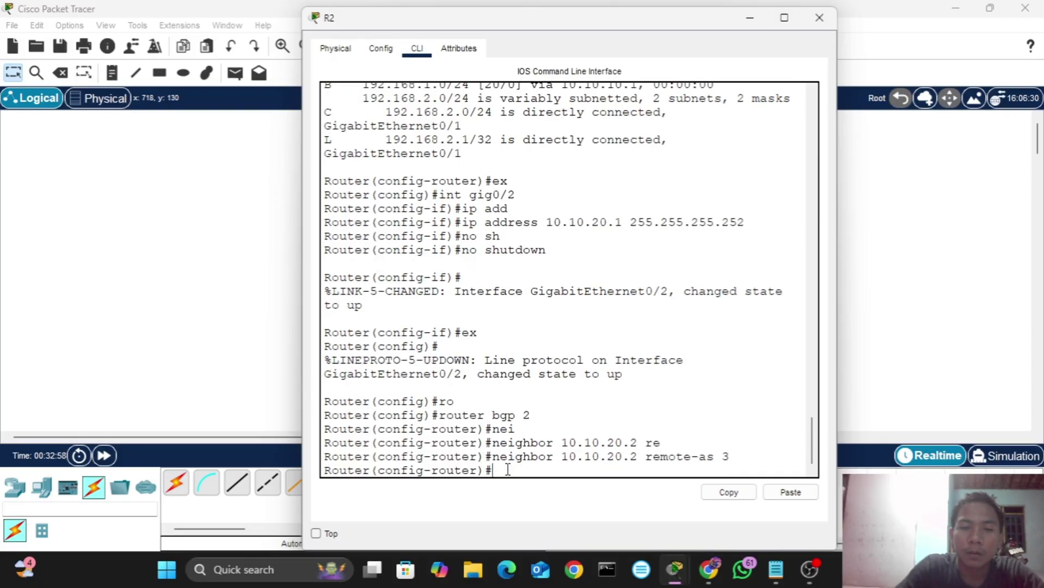
# - Advertise network 10.10.20.0 with mask 255.255.255.252 in R2's BGP configuration
pyautogui.write('nei')
pyautogui.press('Tab')
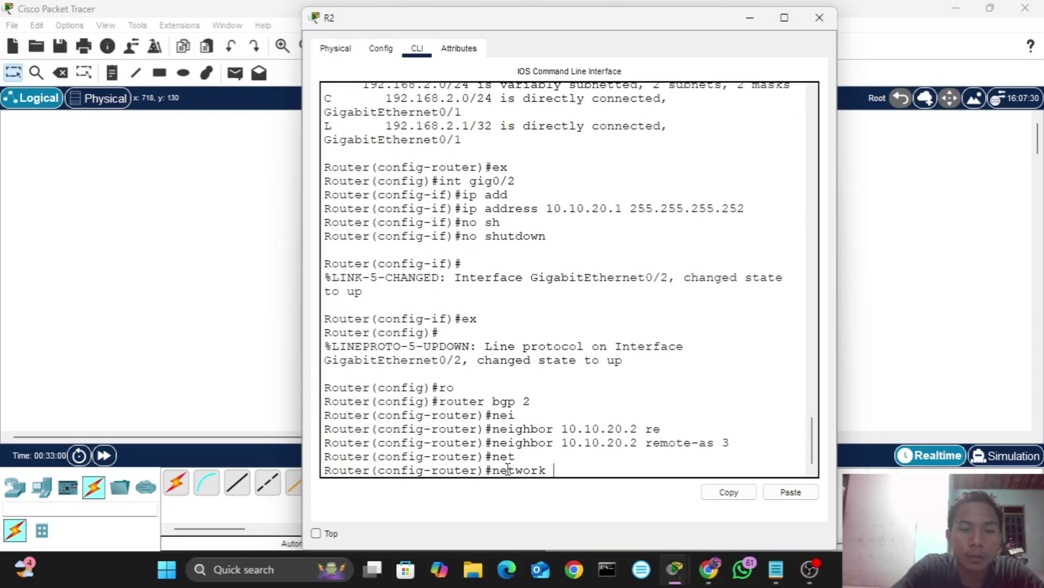
pyautogui.write('10.1')
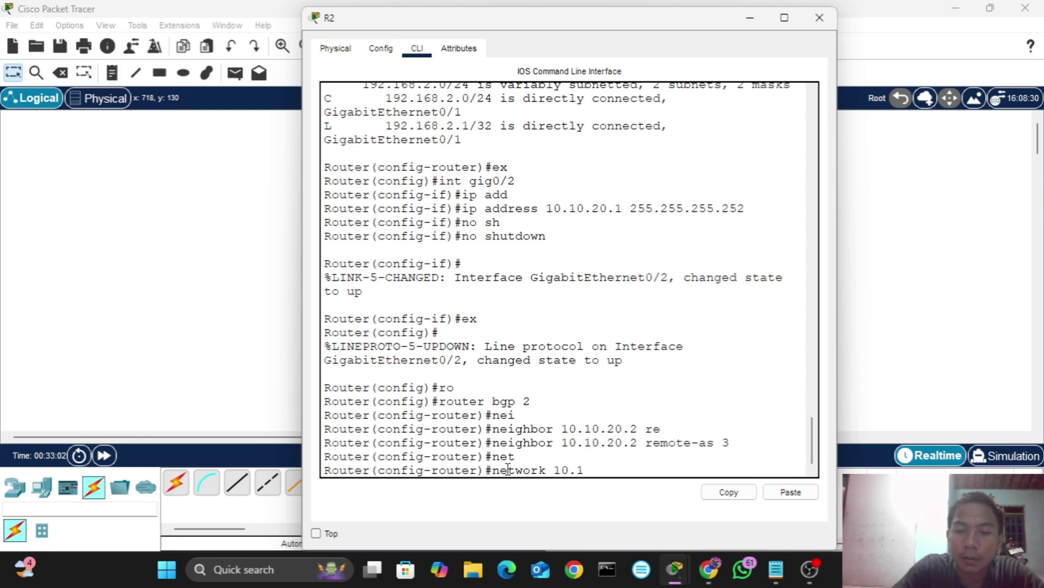
pyautogui.write('0')
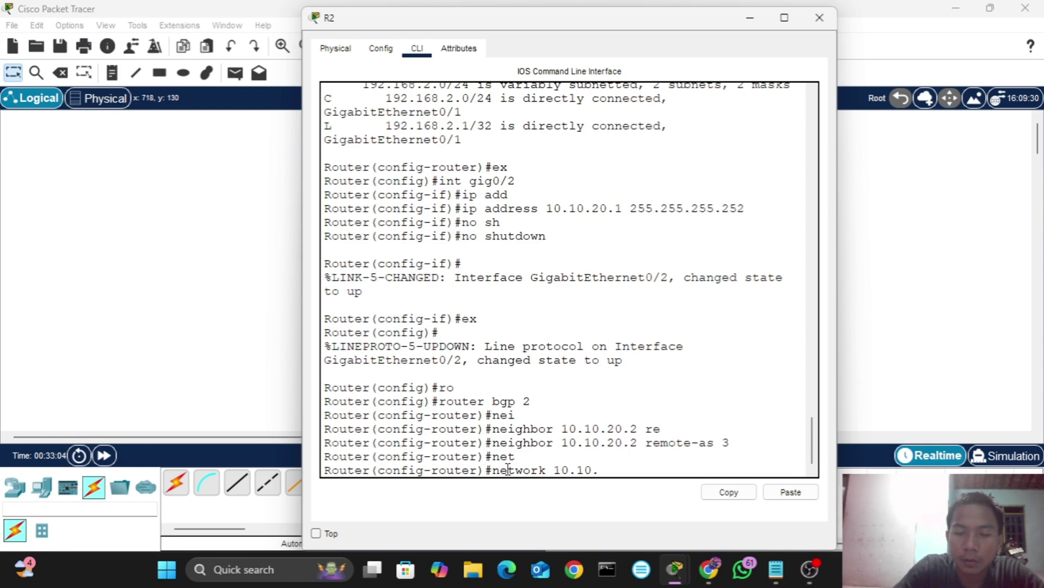
pyautogui.write('.20.0')
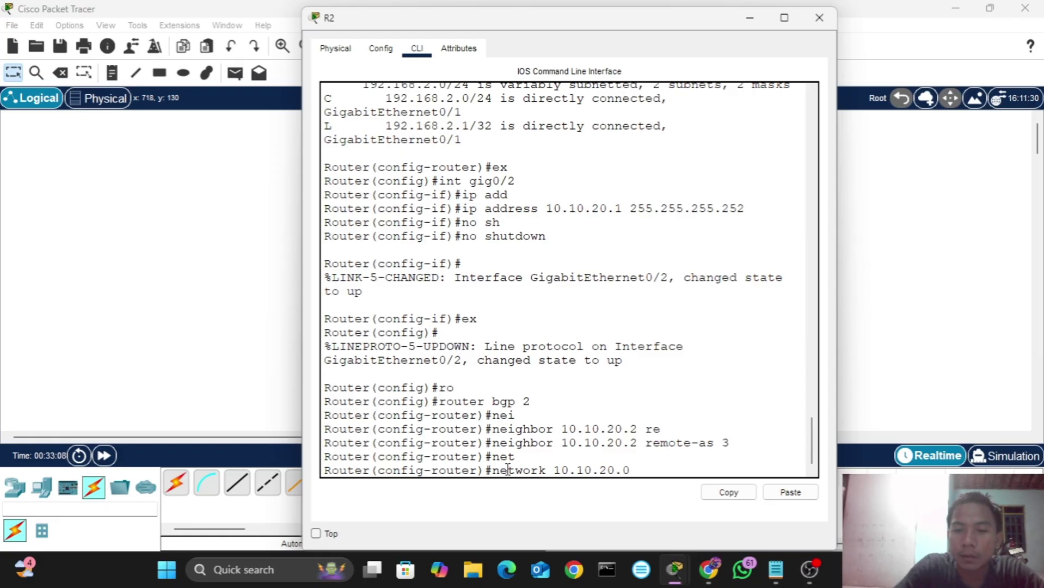
pyautogui.write(' ma')
pyautogui.press('Tab')
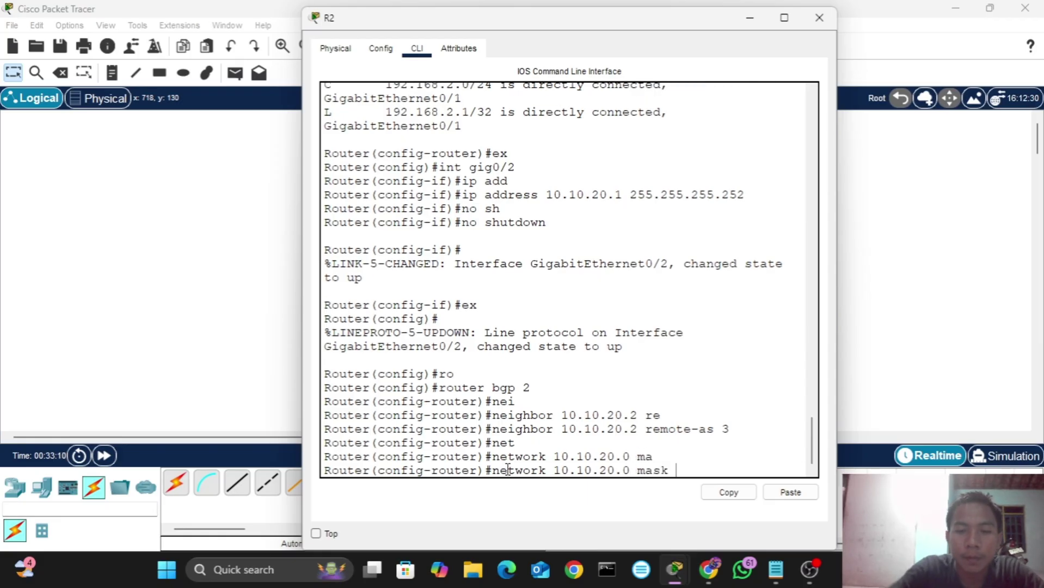
pyautogui.write('255')
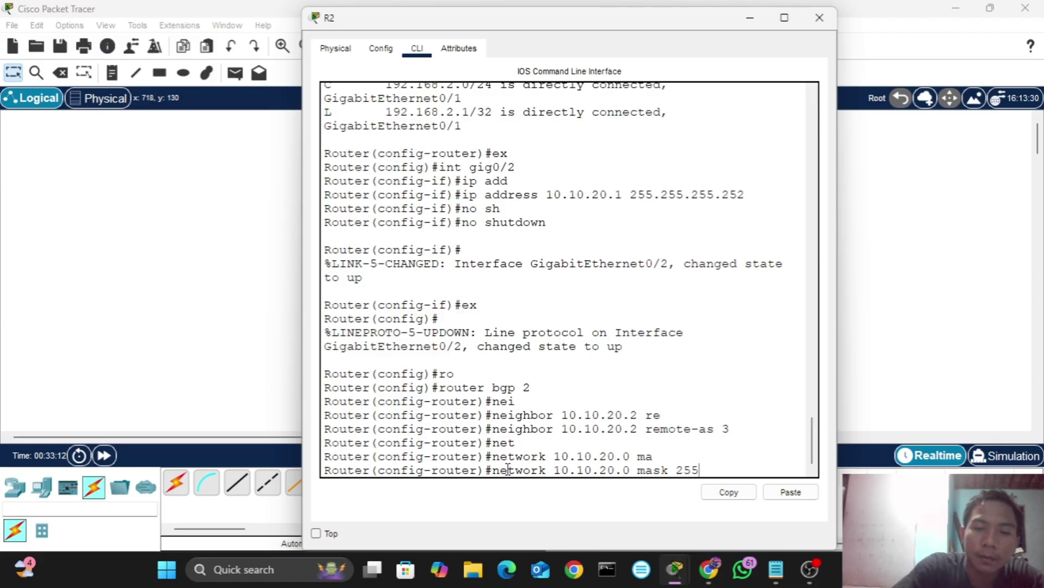
pyautogui.write('.255.')
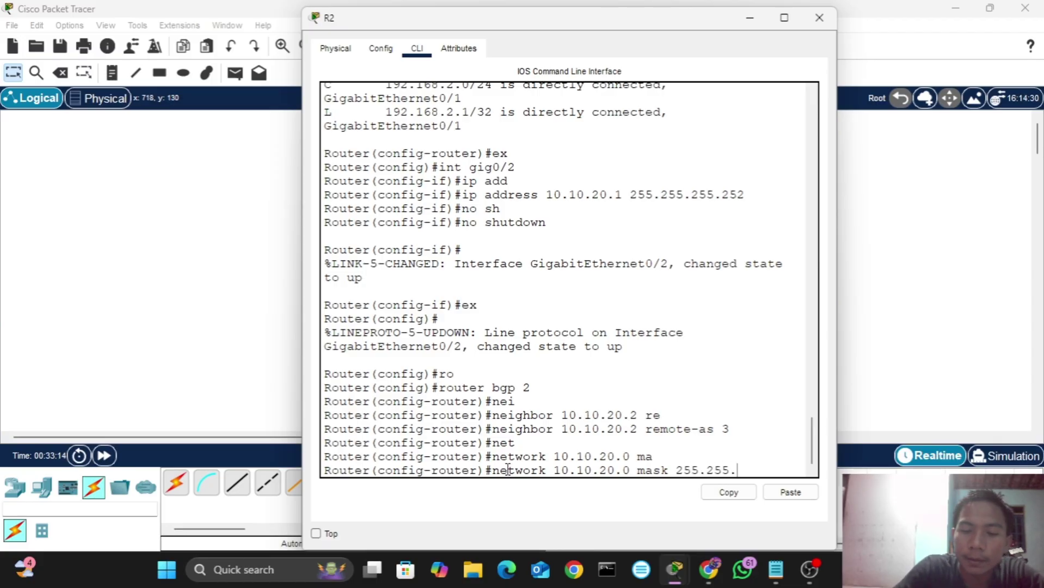
pyautogui.write('255.')
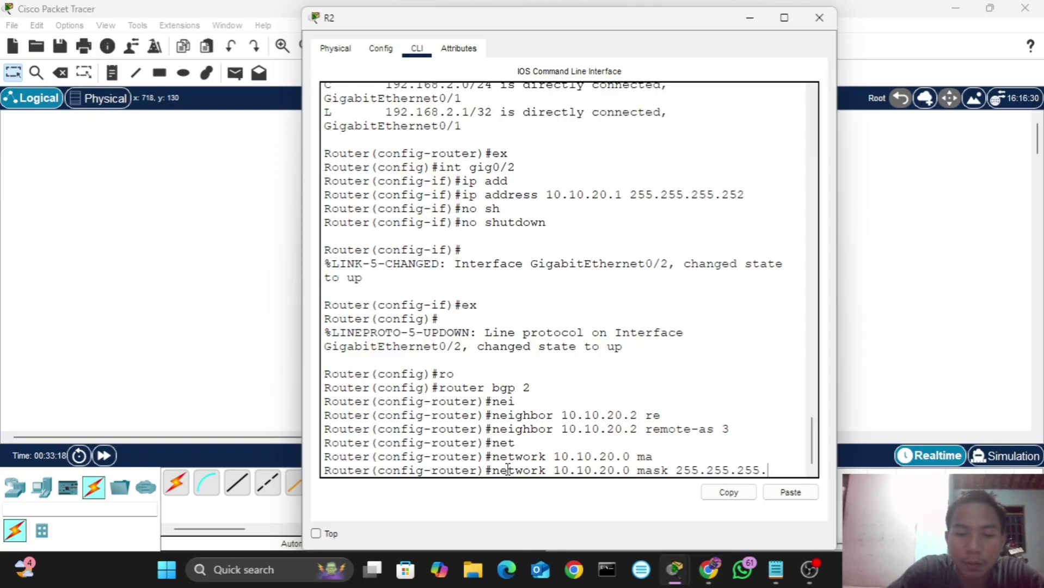
pyautogui.write('252')
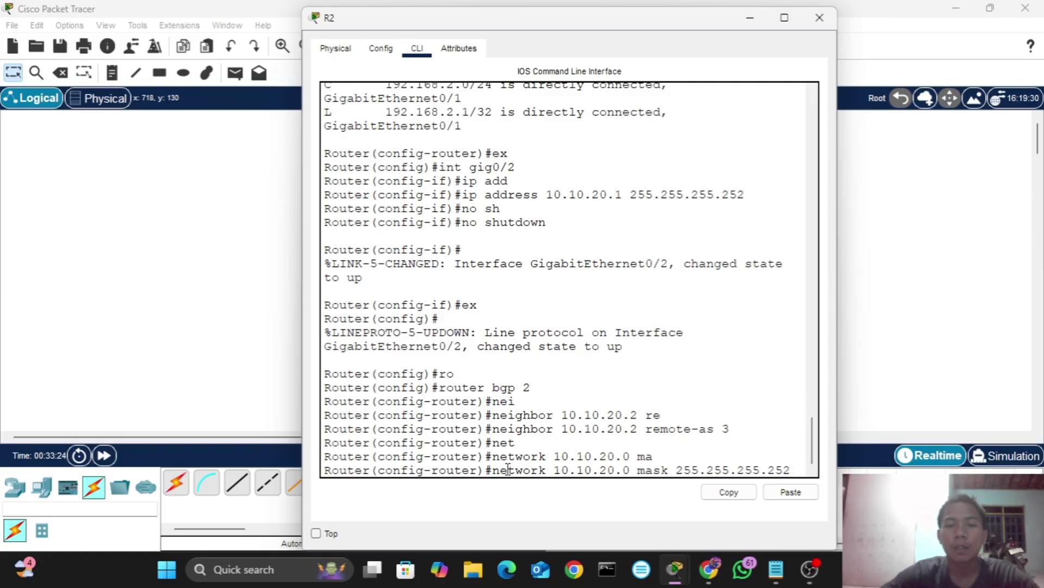
pyautogui.press('Return')
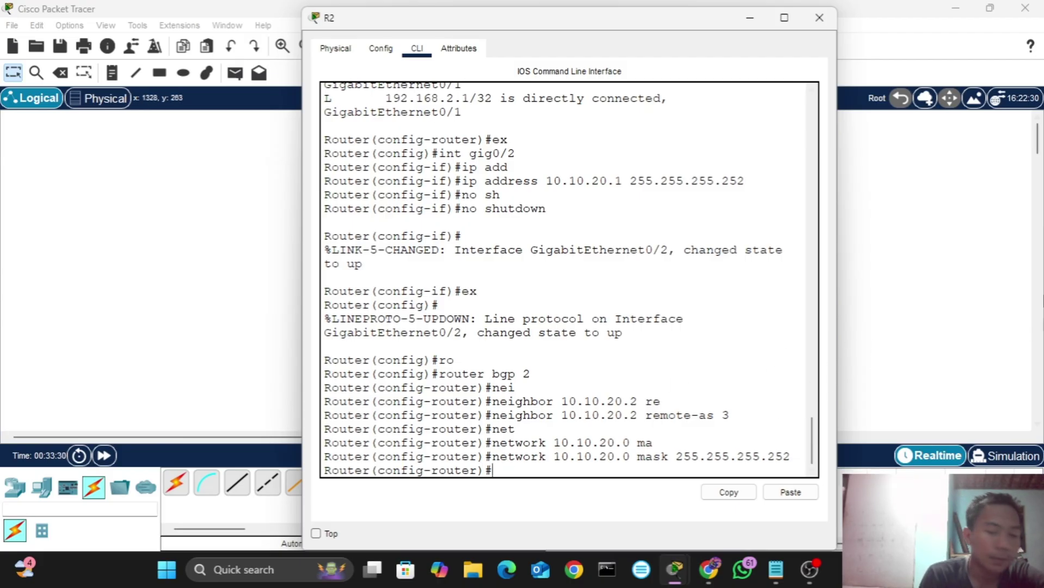
# - Open R3's command line, leave interface configuration and enter BGP router configuration mode for AS 3
pyautogui.click(939, 373)
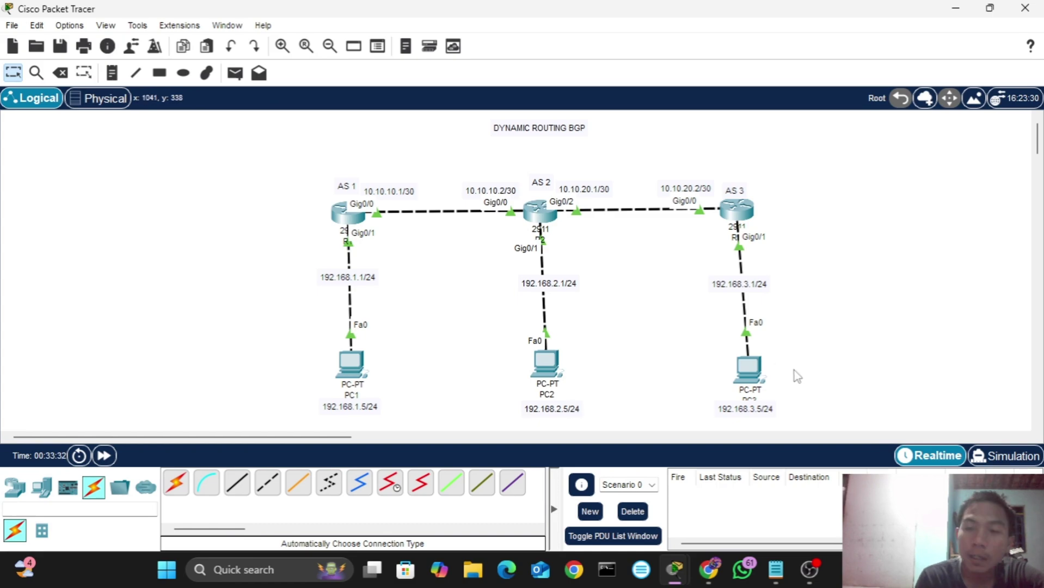
pyautogui.click(733, 214)
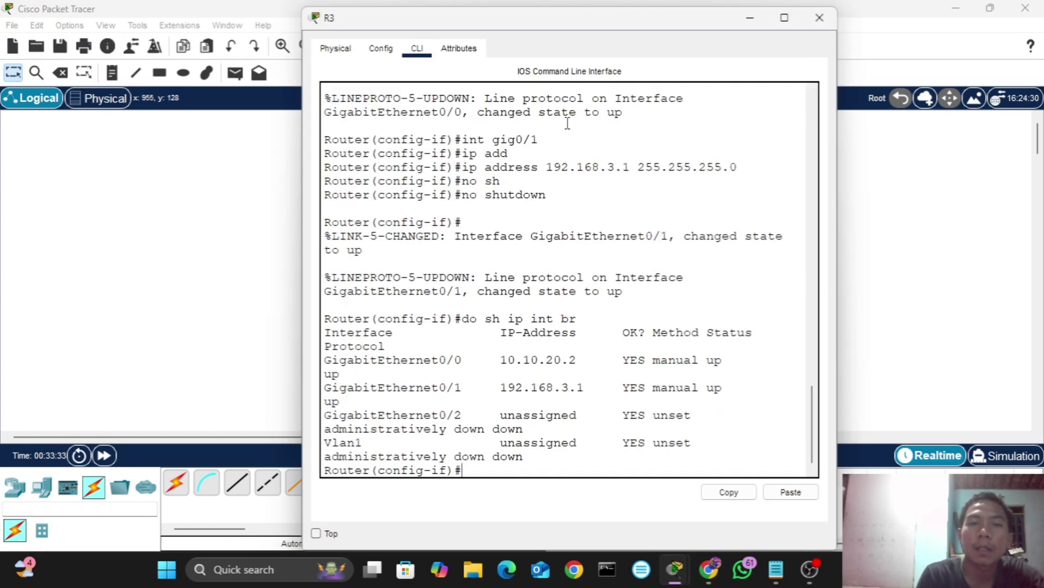
pyautogui.write('ex')
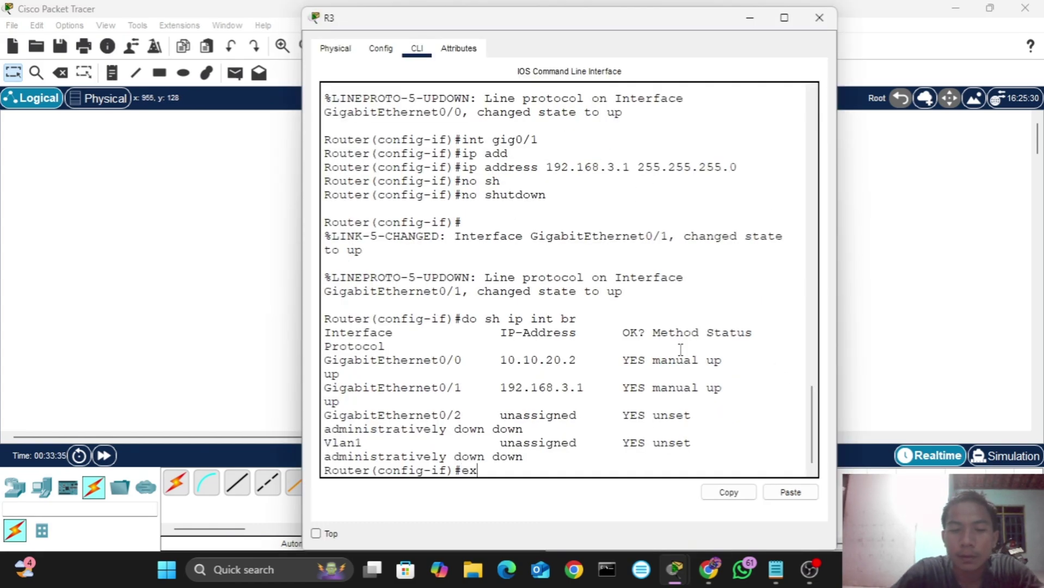
pyautogui.press('Return')
pyautogui.write('ro')
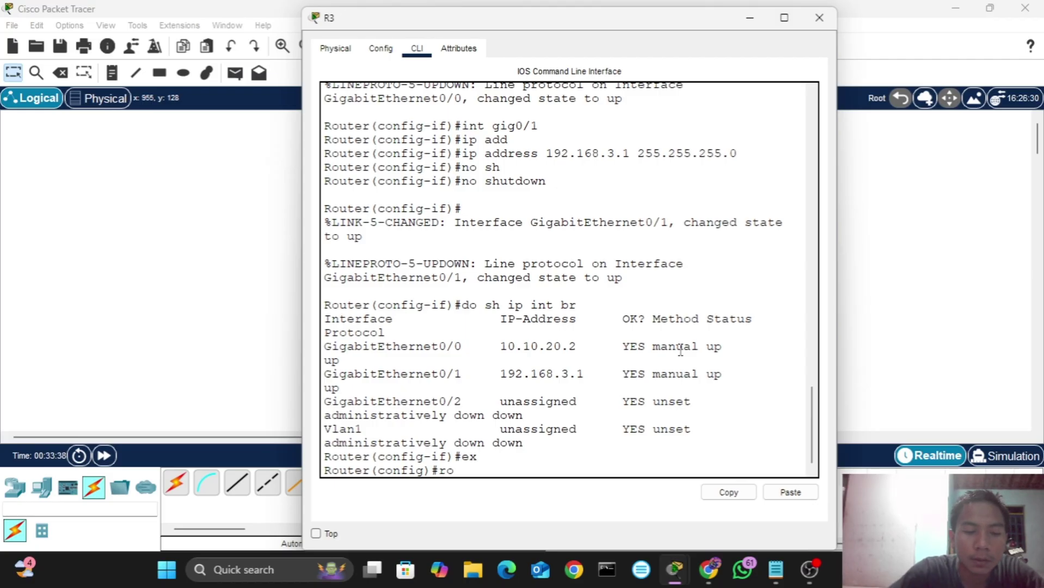
pyautogui.press('Tab')
pyautogui.write('bg')
pyautogui.press('Tab')
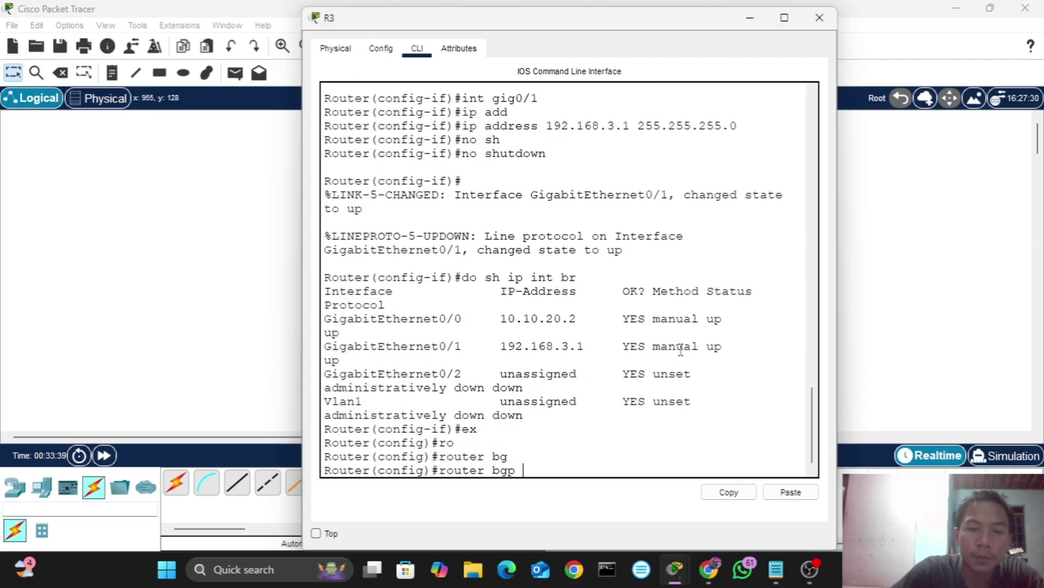
pyautogui.write('3')
pyautogui.press('Return')
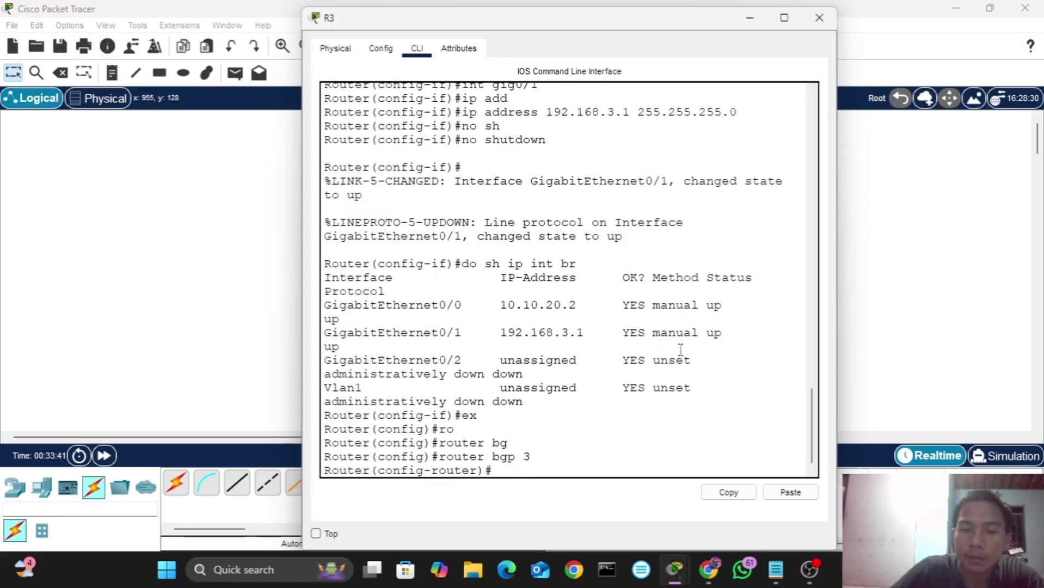
# - Check R2's link address in the topology and add BGP neighbor 10.10.20.1 with remote-as 2 on R3
pyautogui.write('nei')
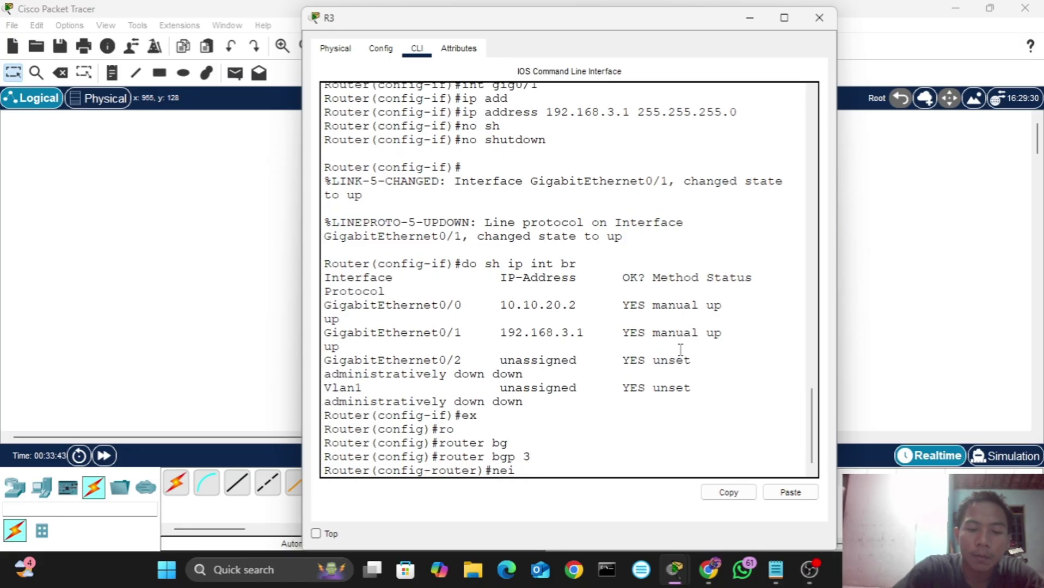
pyautogui.write('ghb')
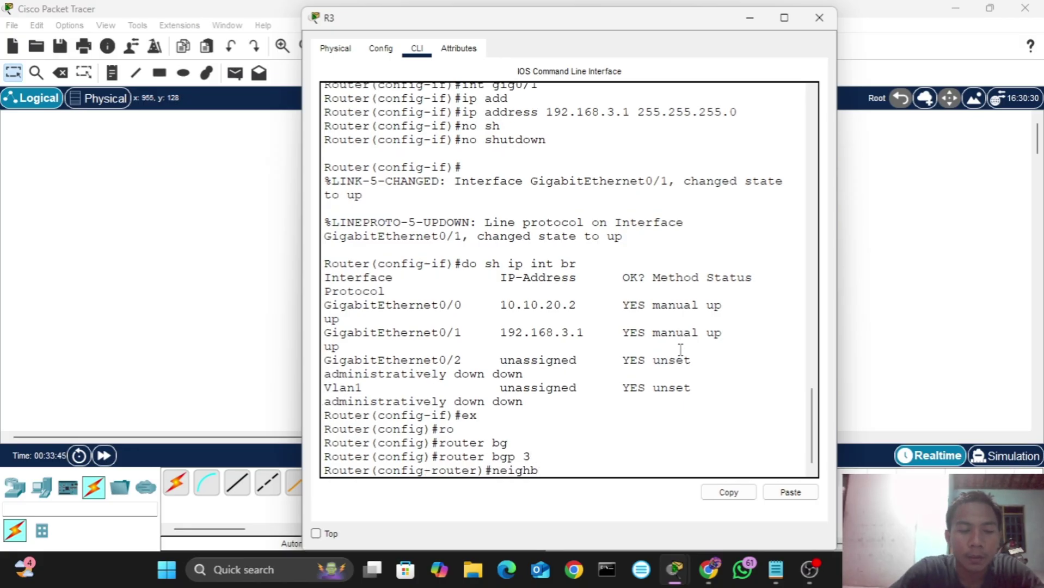
pyautogui.press('Tab')
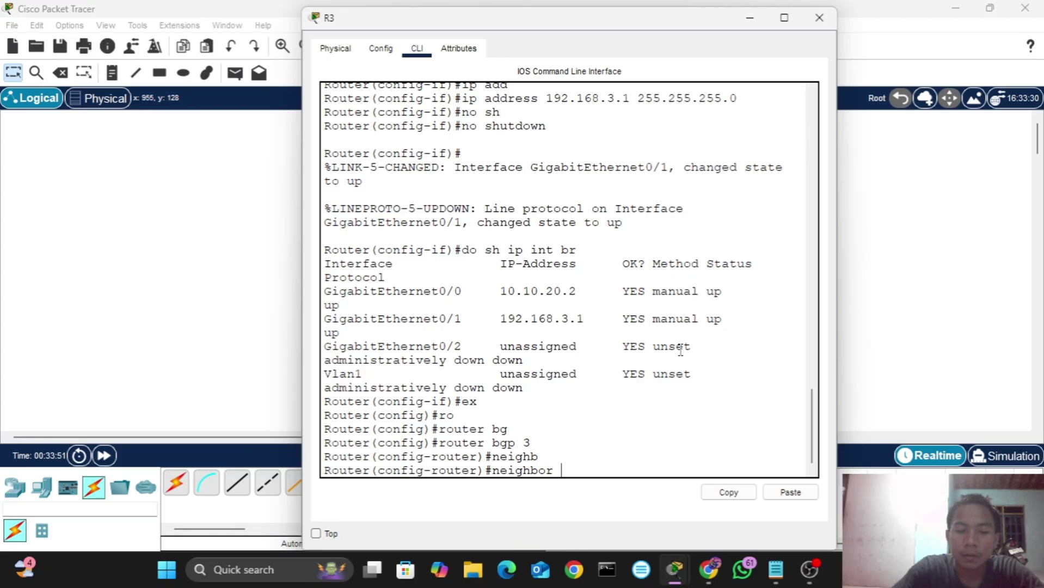
pyautogui.write('10.10.')
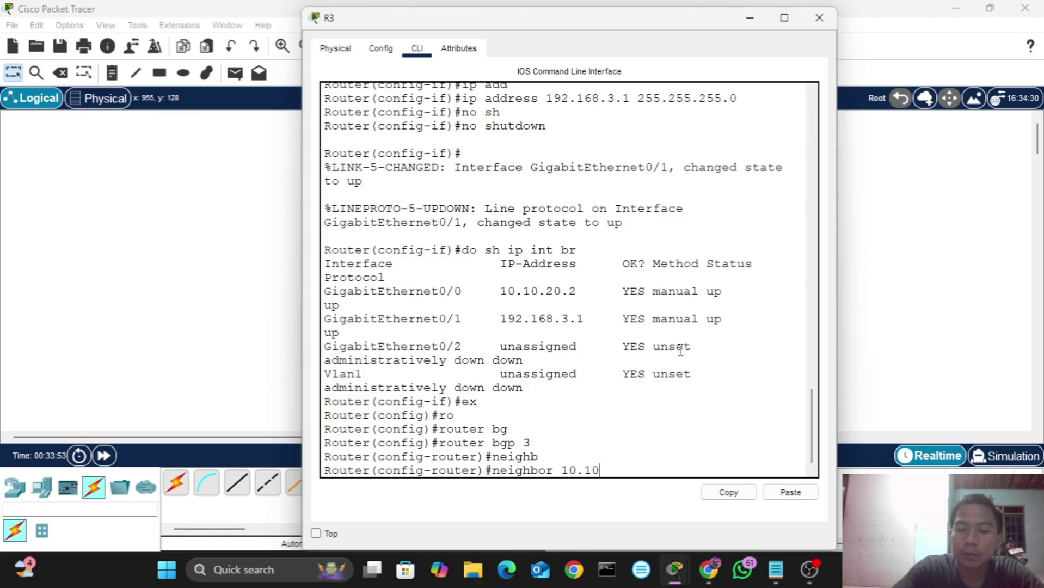
pyautogui.click(750, 19)
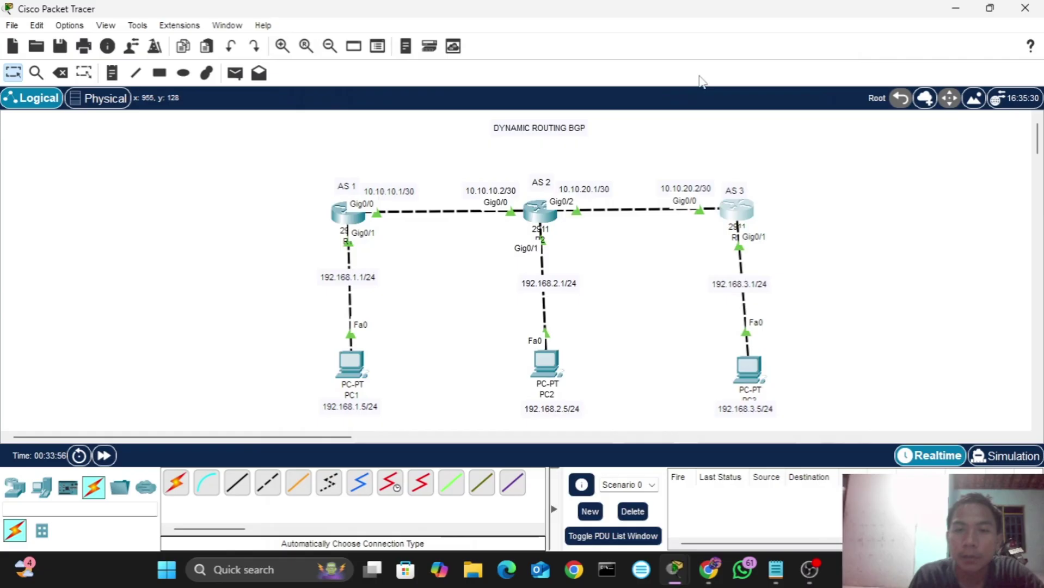
pyautogui.click(736, 213)
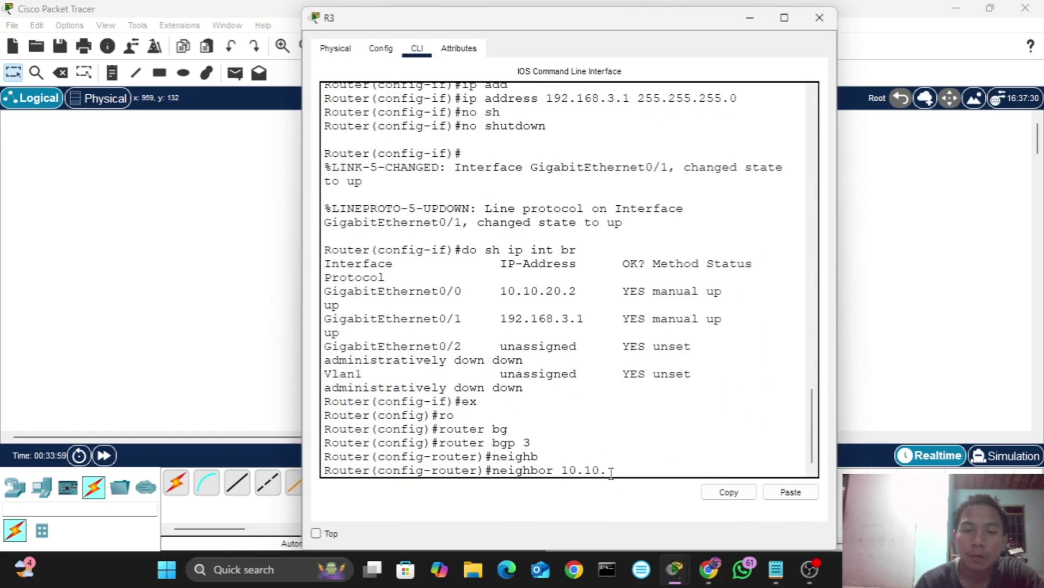
pyautogui.write('20.1 ')
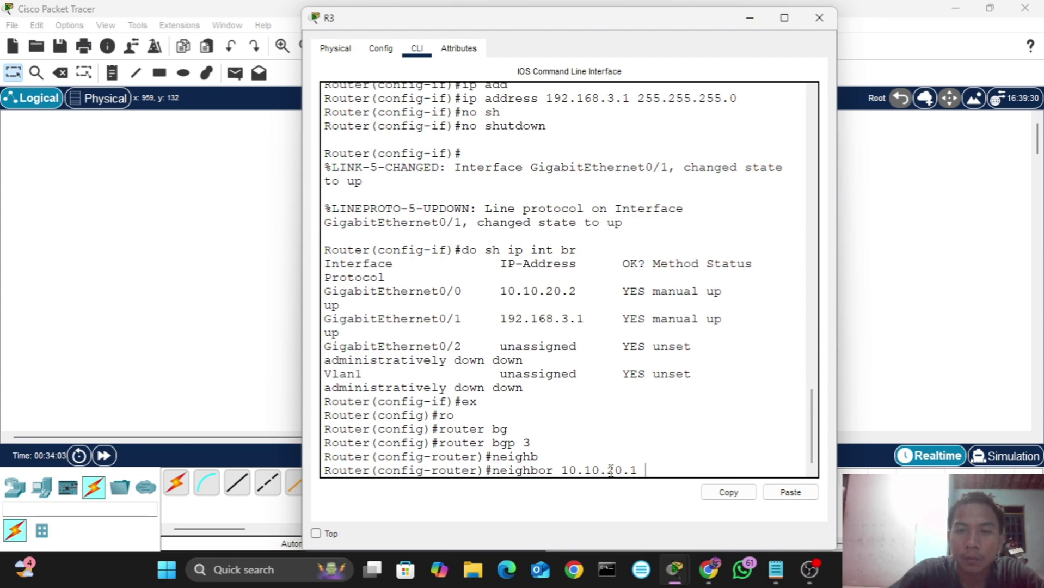
pyautogui.write('r')
pyautogui.press('Tab')
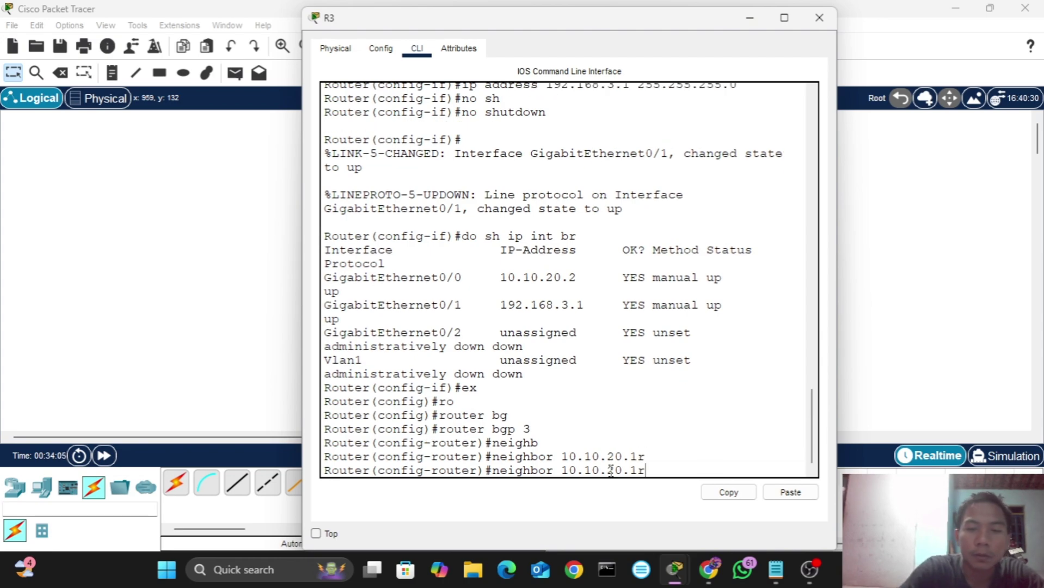
pyautogui.press('BackSpace')
pyautogui.write('e')
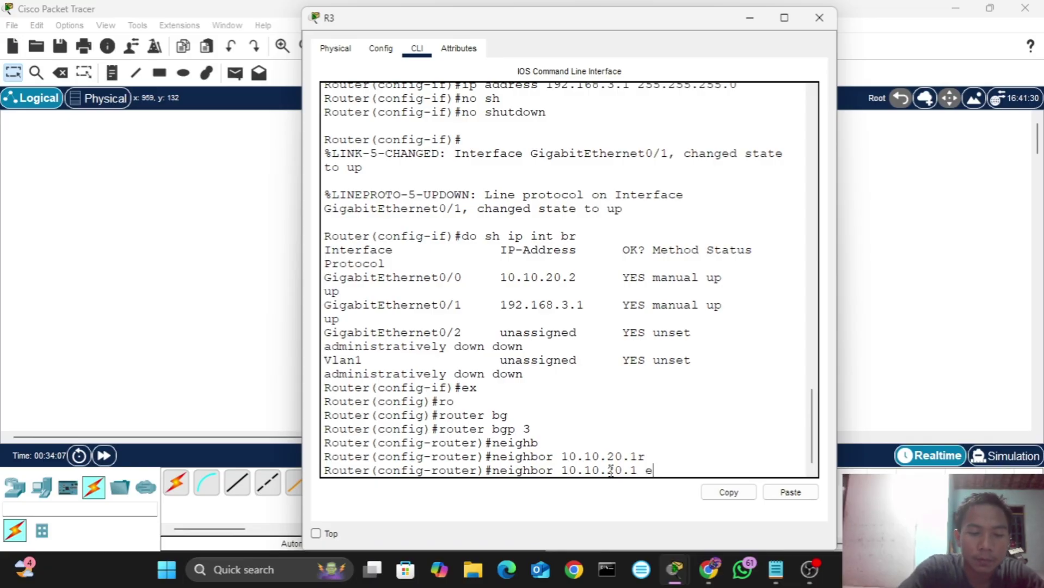
pyautogui.press('BackSpace')
pyautogui.write('re')
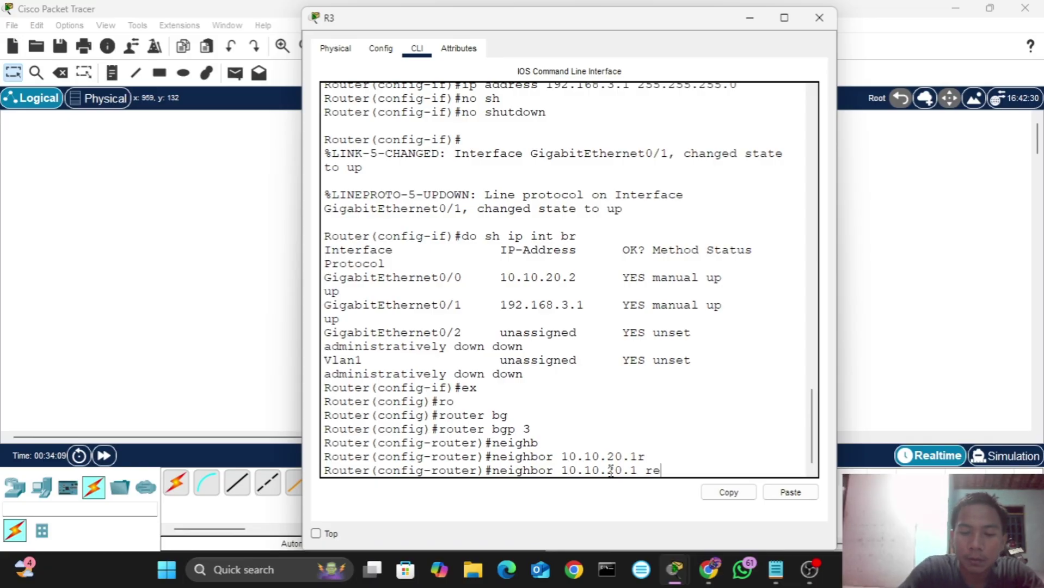
pyautogui.write('m')
pyautogui.press('Tab')
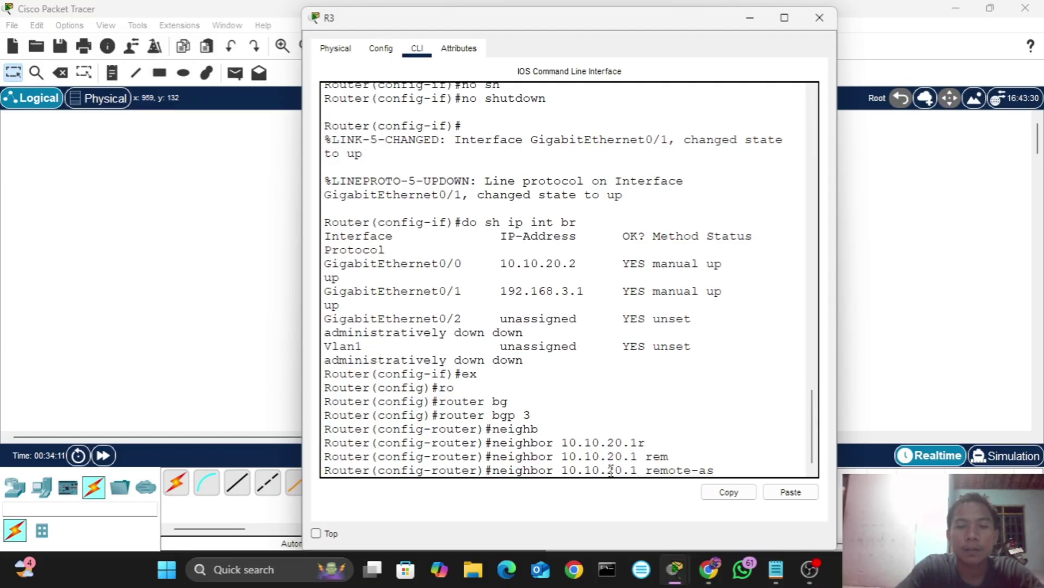
pyautogui.write('2')
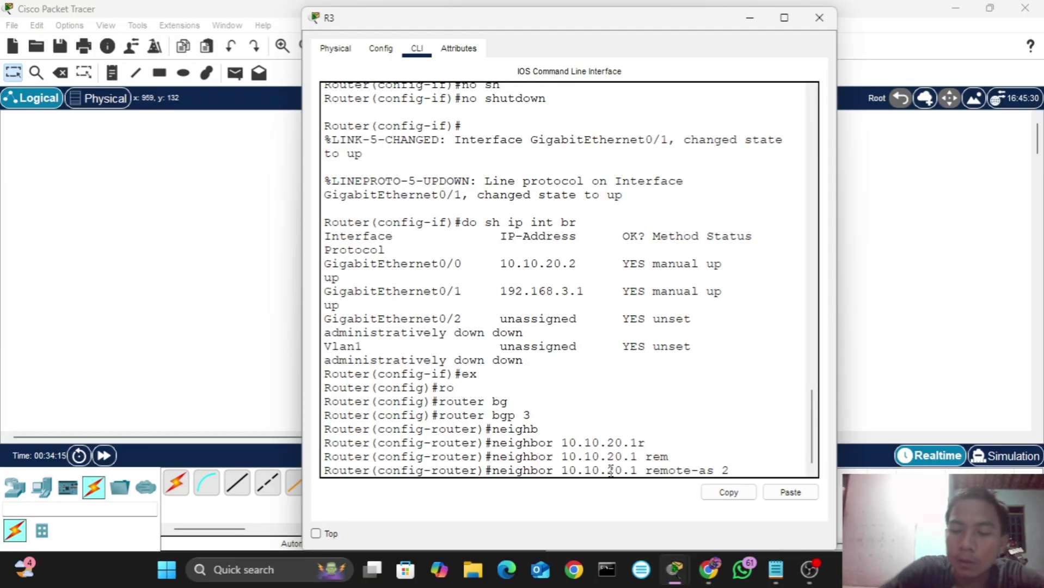
pyautogui.press('Return')
pyautogui.press('Return')
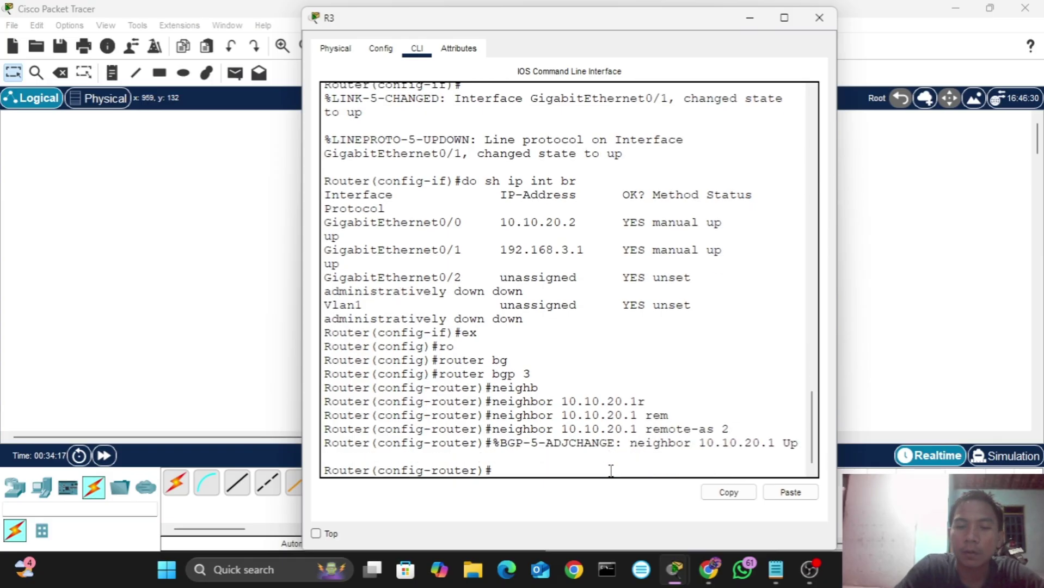
# - Advertise network 10.10.20.0 with mask 255.255.255.252 in R3's BGP configuration
pyautogui.write('net')
pyautogui.press('Tab')
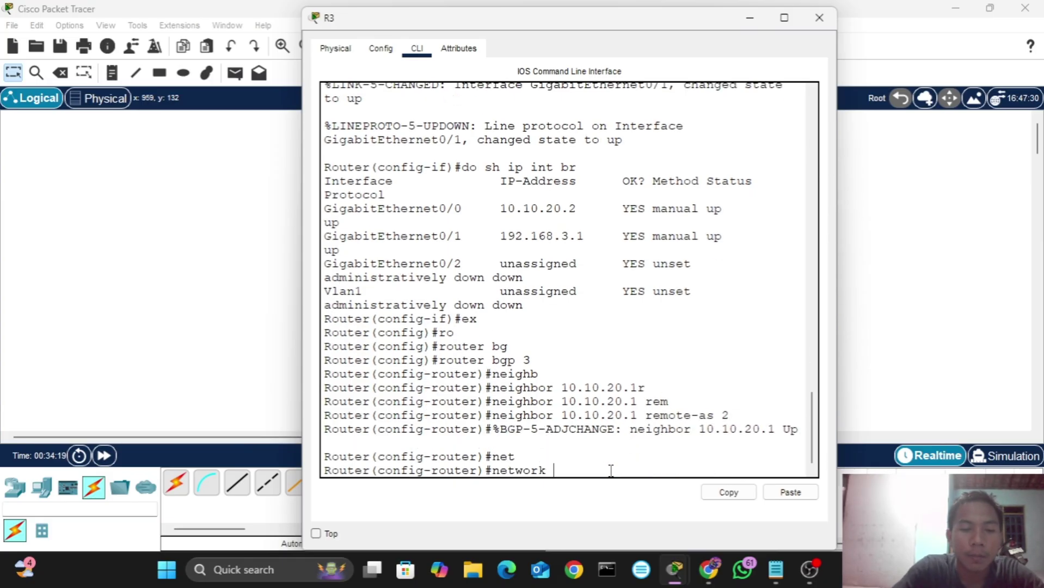
pyautogui.write('10.10.')
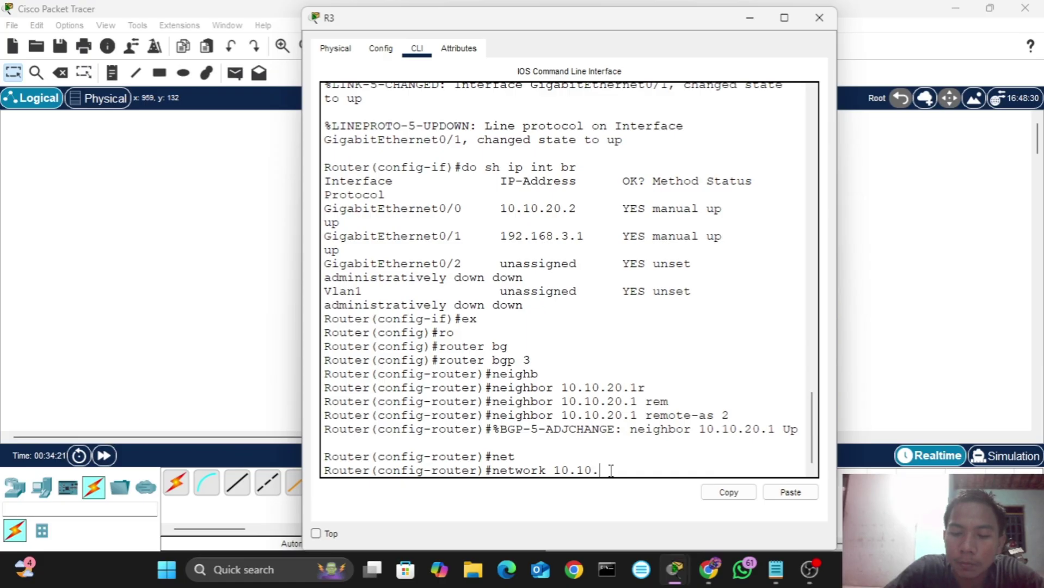
pyautogui.write('20.0')
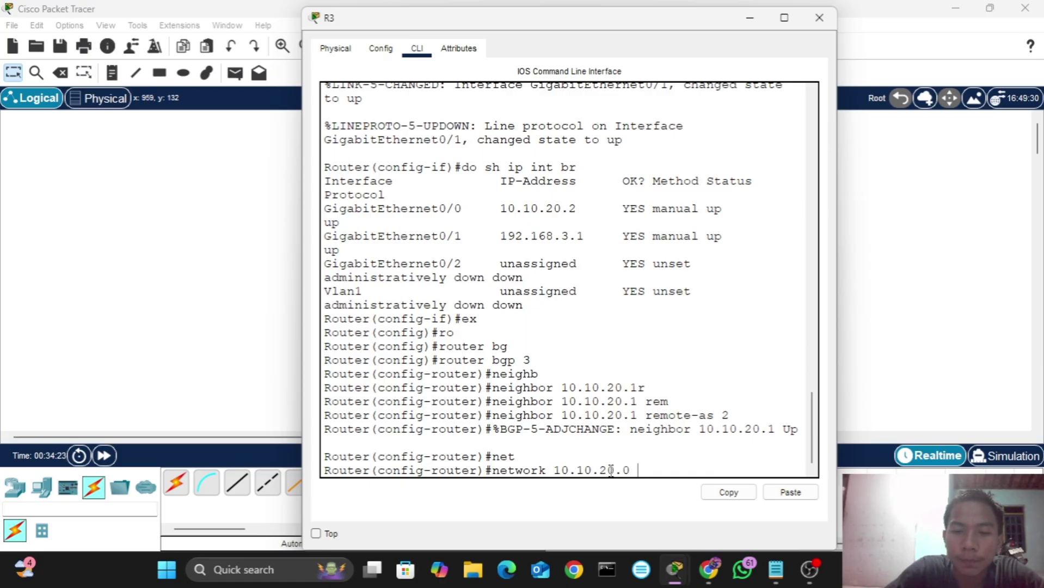
pyautogui.write(' 255.255')
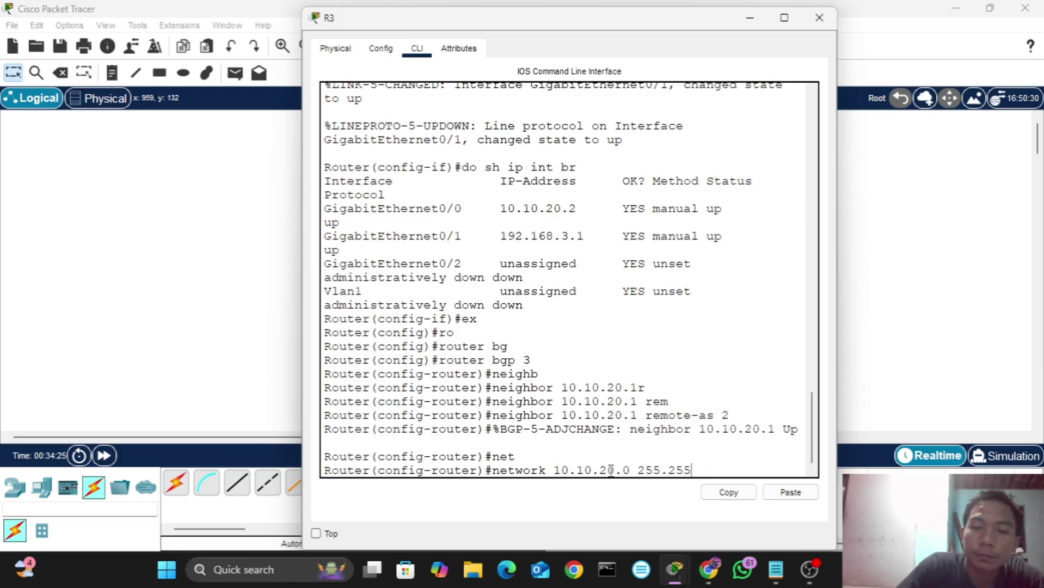
pyautogui.write('.255.255')
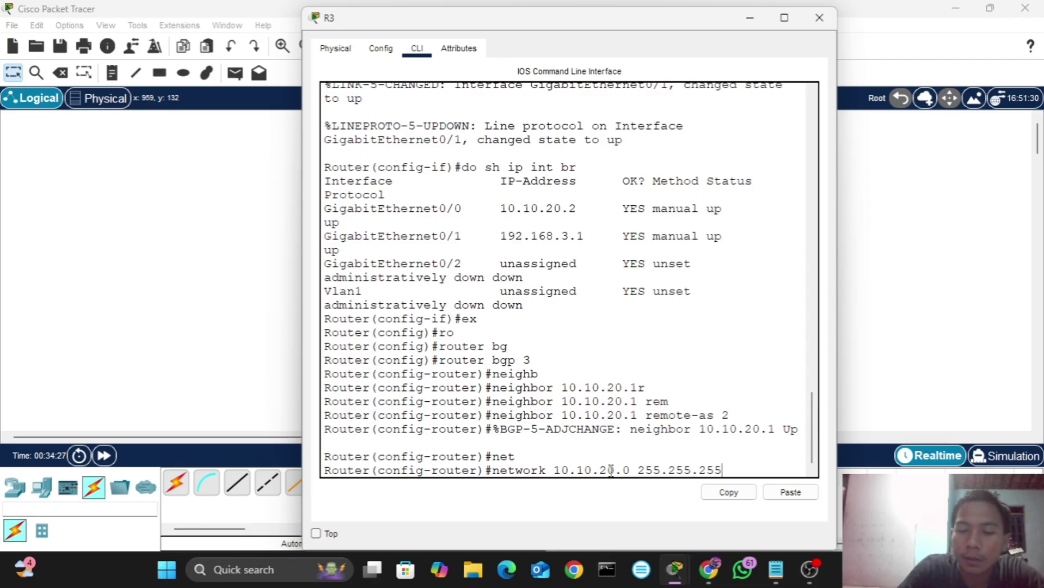
pyautogui.write('252')
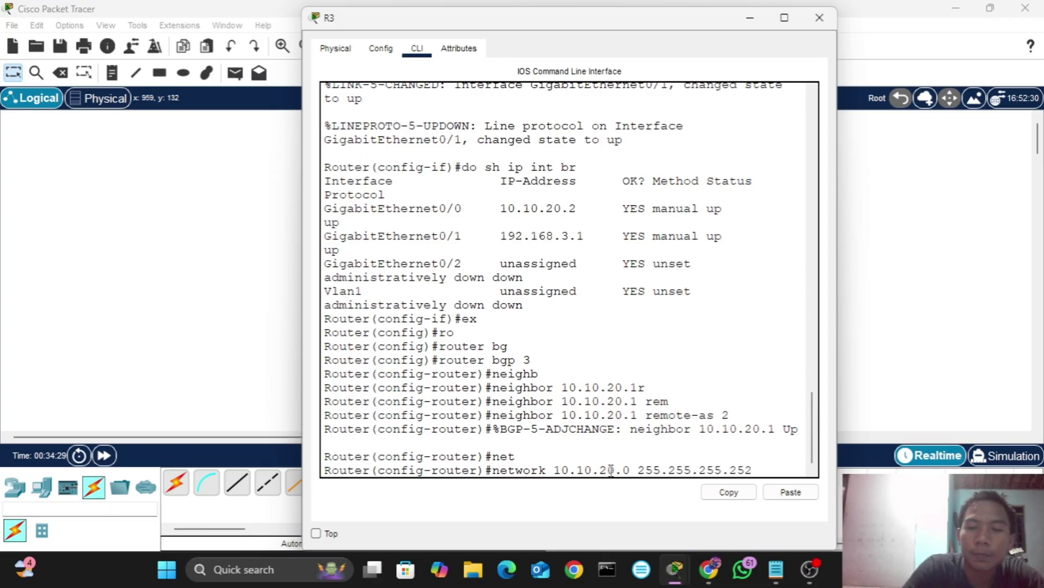
pyautogui.press('Return')
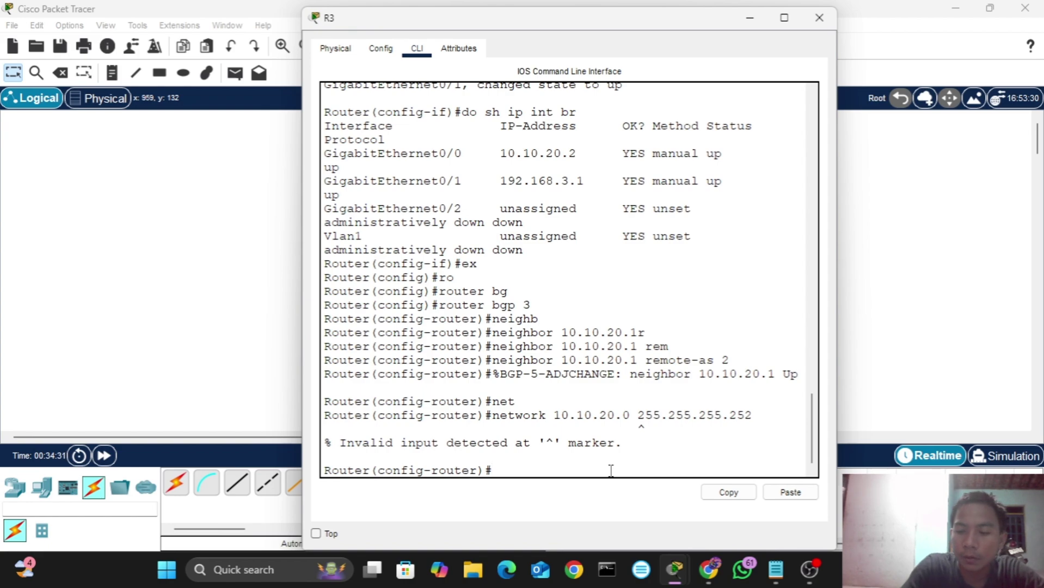
pyautogui.press('Up')
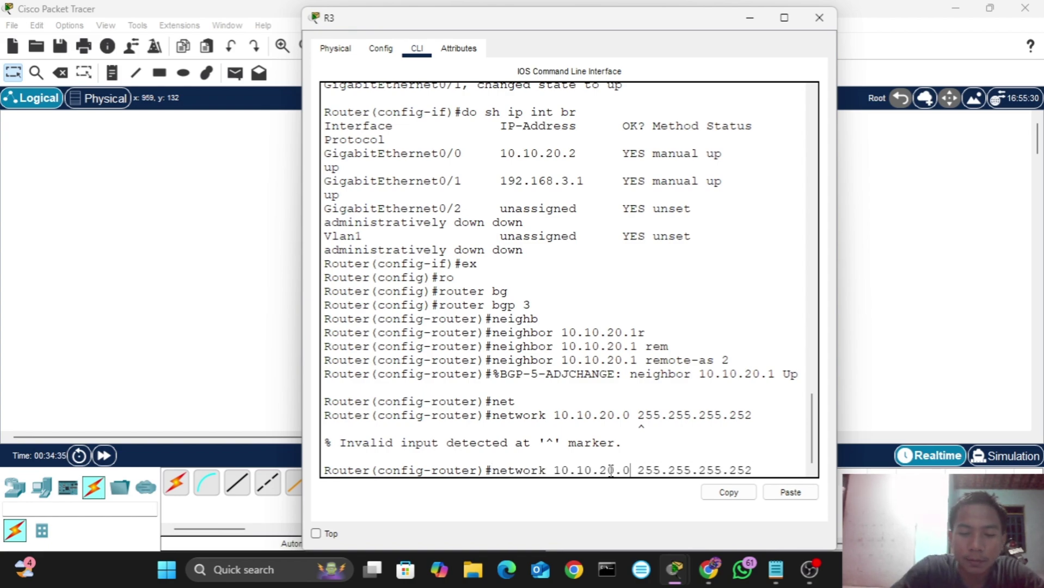
pyautogui.write('mask')
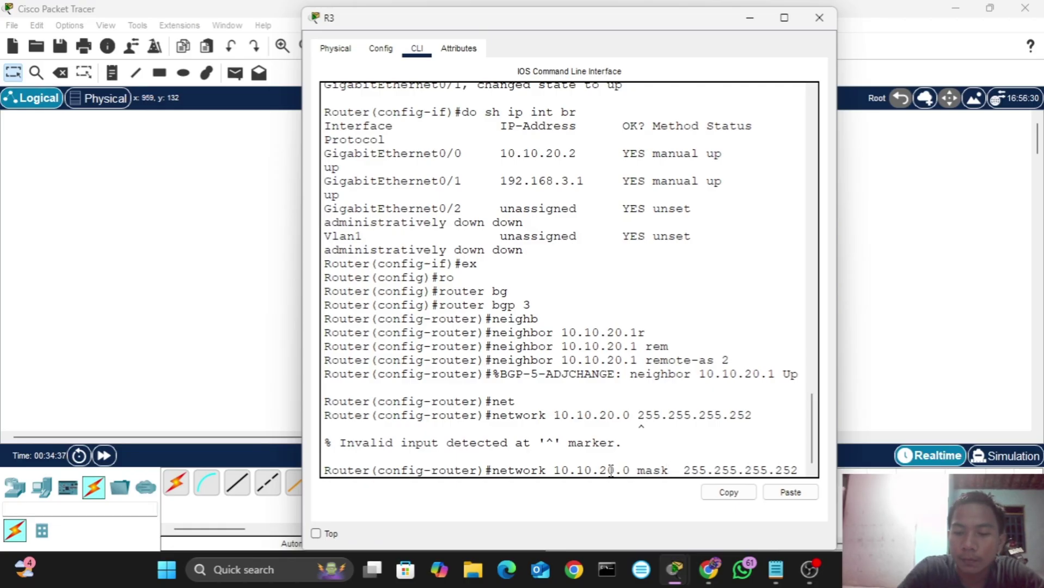
pyautogui.press('Return')
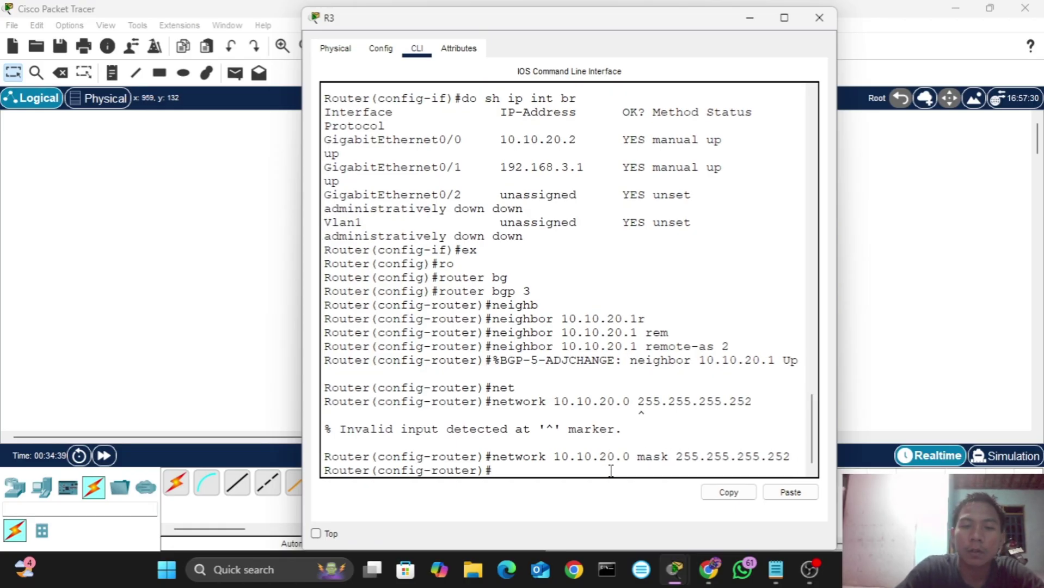
# - Advertise network 192.168.3.0 with mask 255.255.255.0 in R3's BGP configuration and exit to global configuration mode
pyautogui.write('net')
pyautogui.press('Tab')
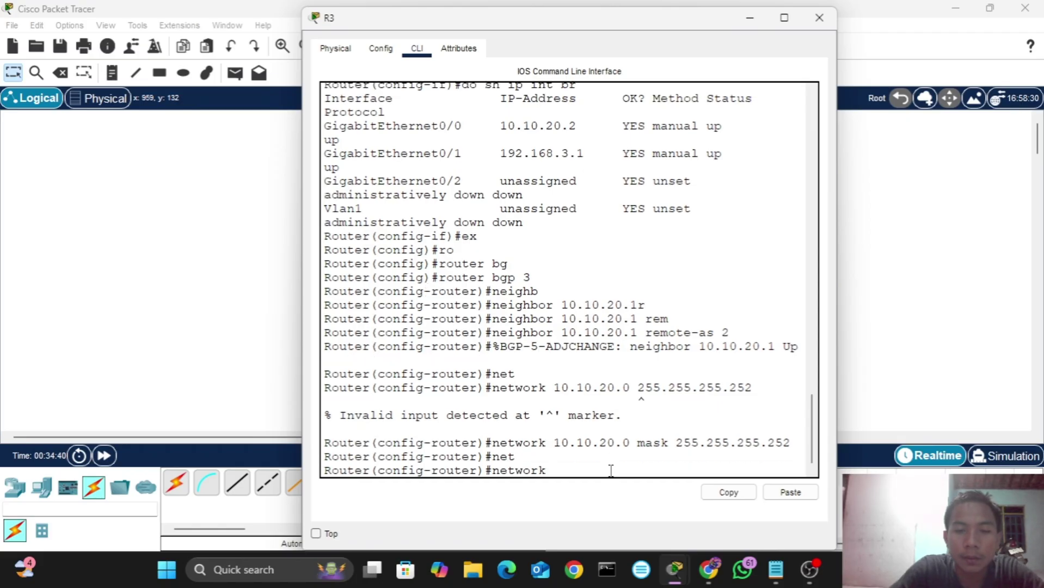
pyautogui.write('192.168')
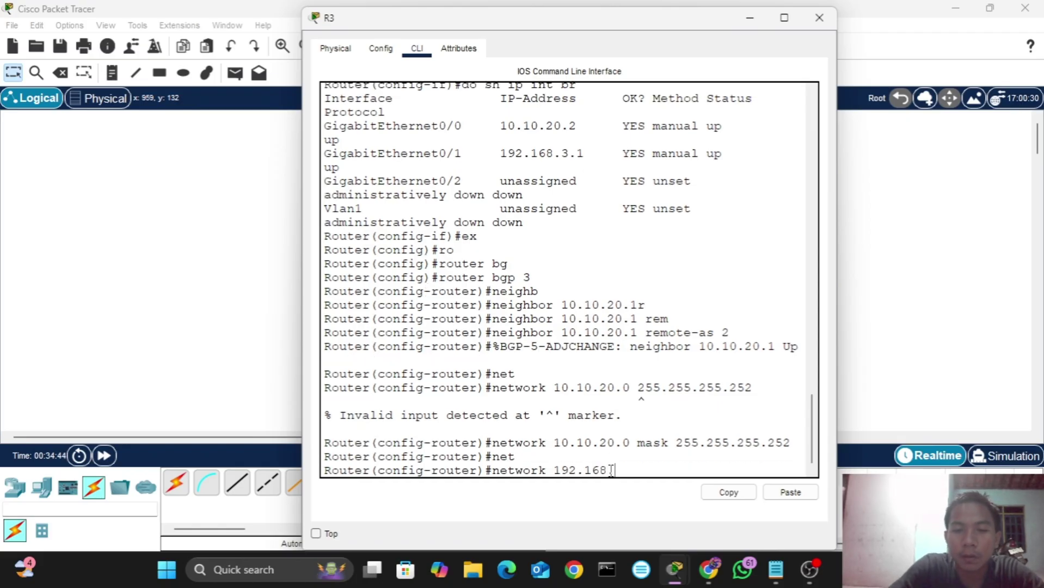
pyautogui.write('.3.')
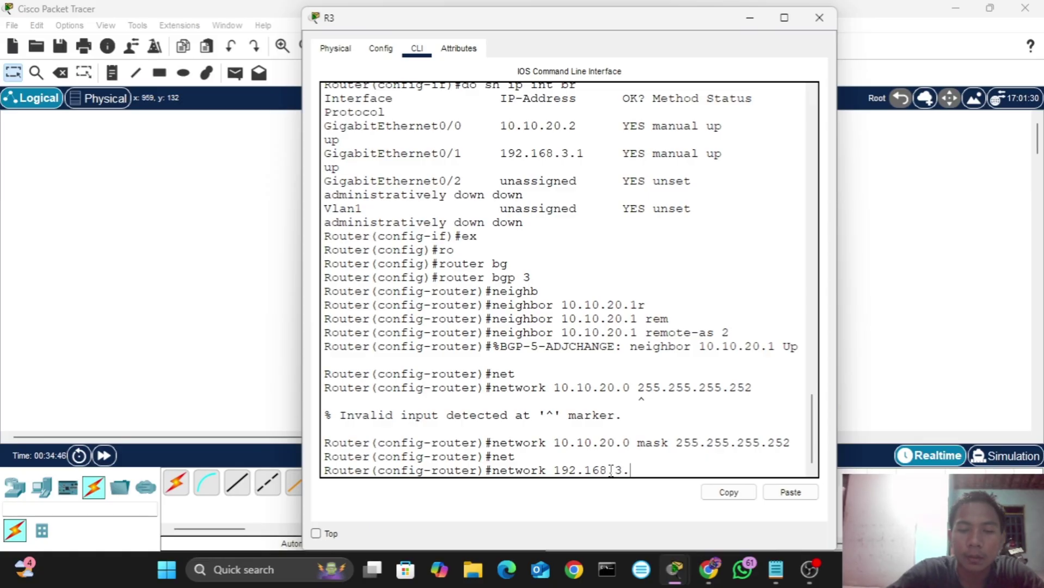
pyautogui.write('0')
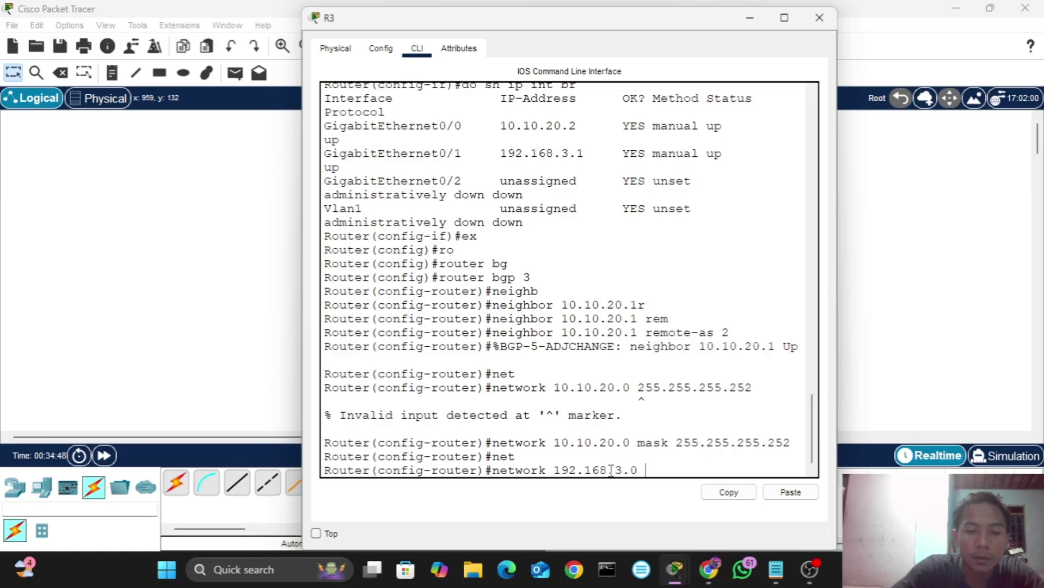
pyautogui.write(' ma')
pyautogui.press('Tab')
pyautogui.write('255.255')
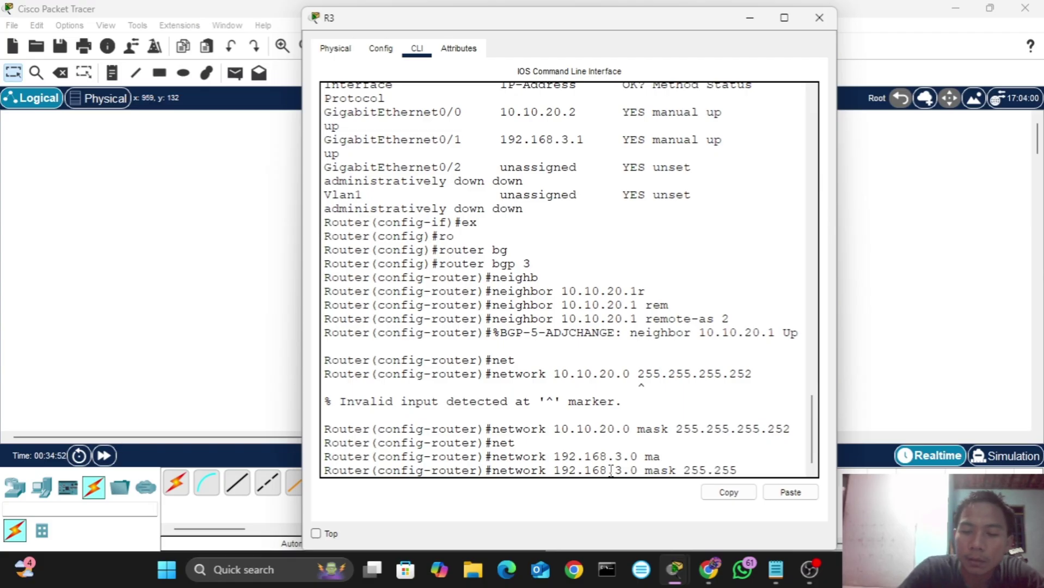
pyautogui.write('.255.')
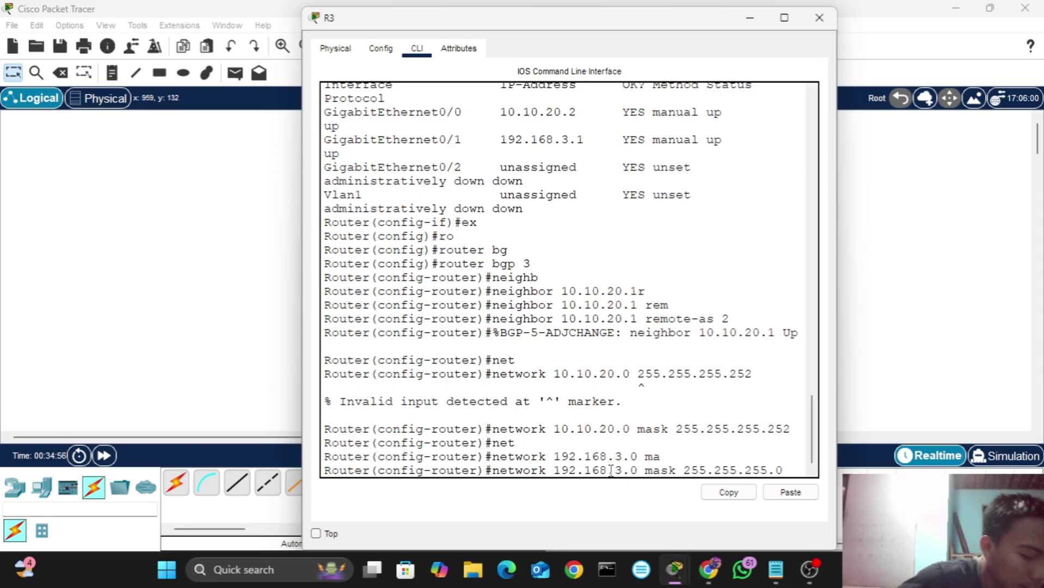
pyautogui.write('0')
pyautogui.press('Return')
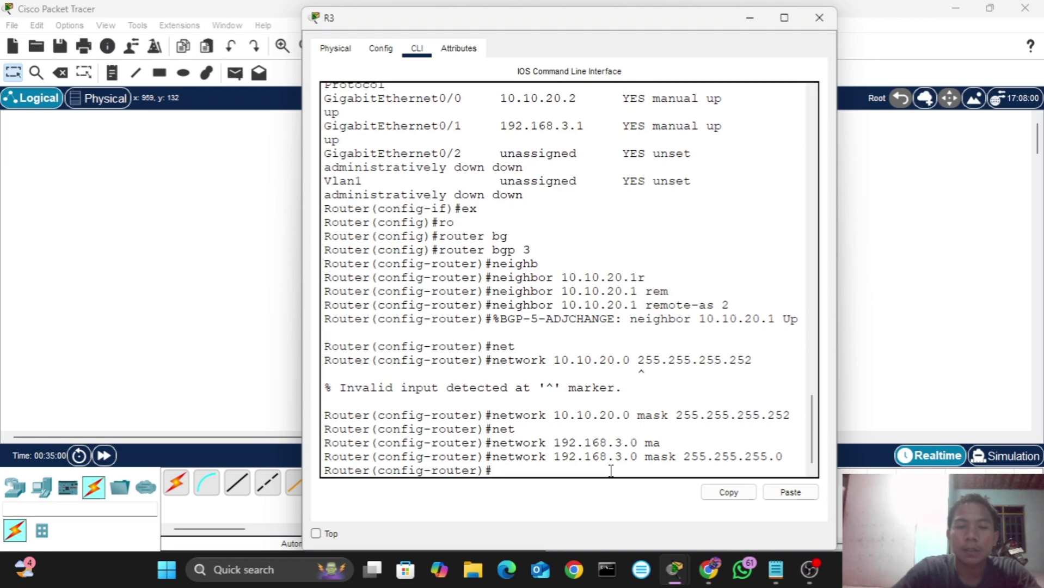
pyautogui.write('ex')
pyautogui.press('Return')
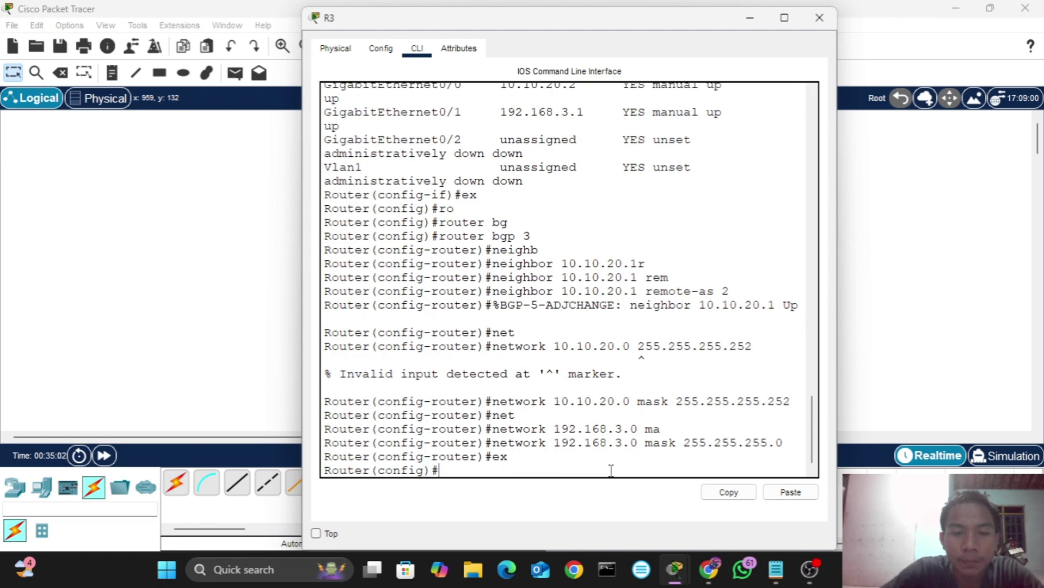
# - Display R3's IP routing table and examine its BGP entries against the route code legend
pyautogui.write('do s')
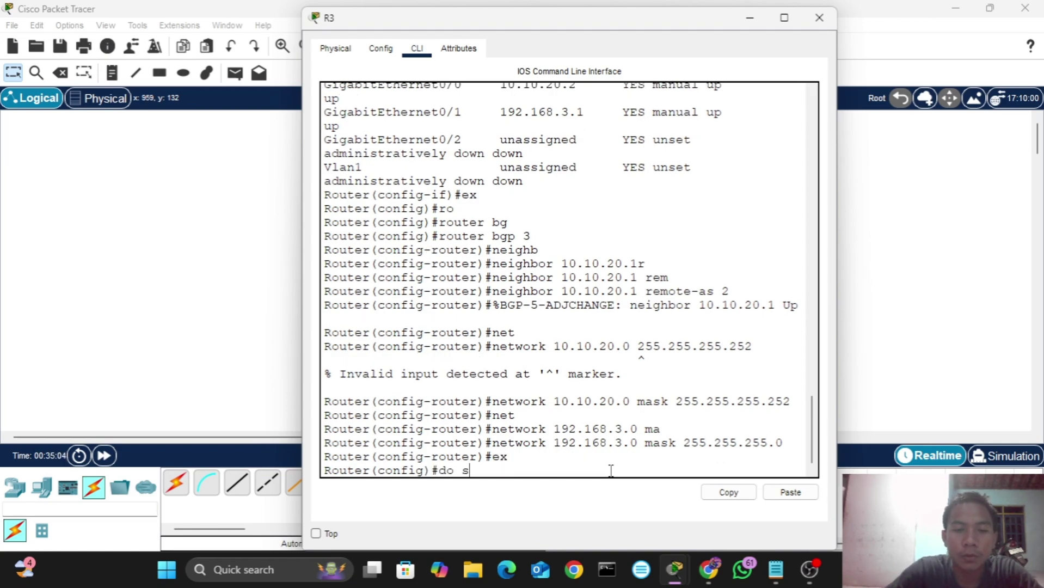
pyautogui.write('h ip')
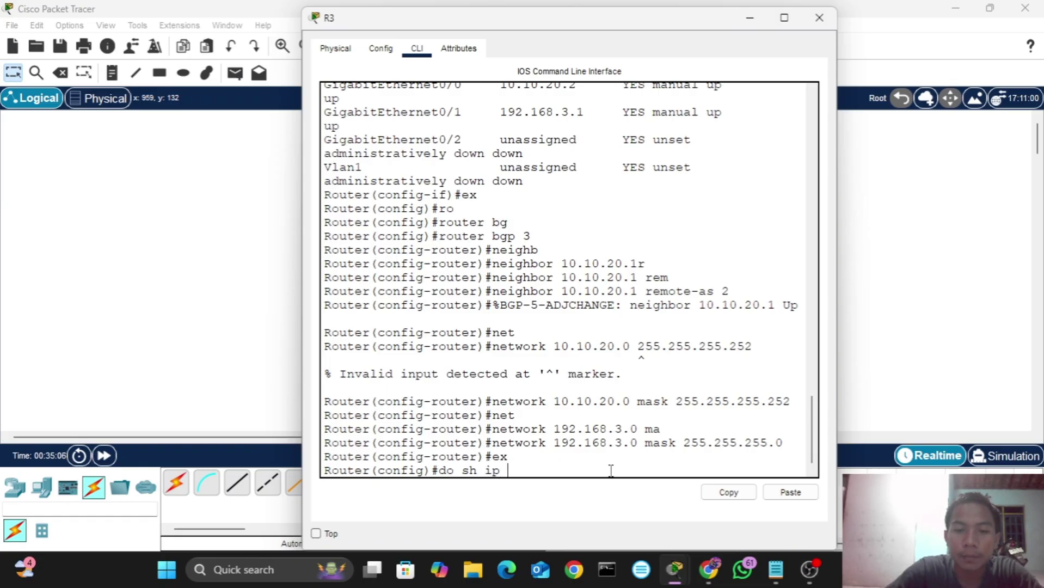
pyautogui.write(' route')
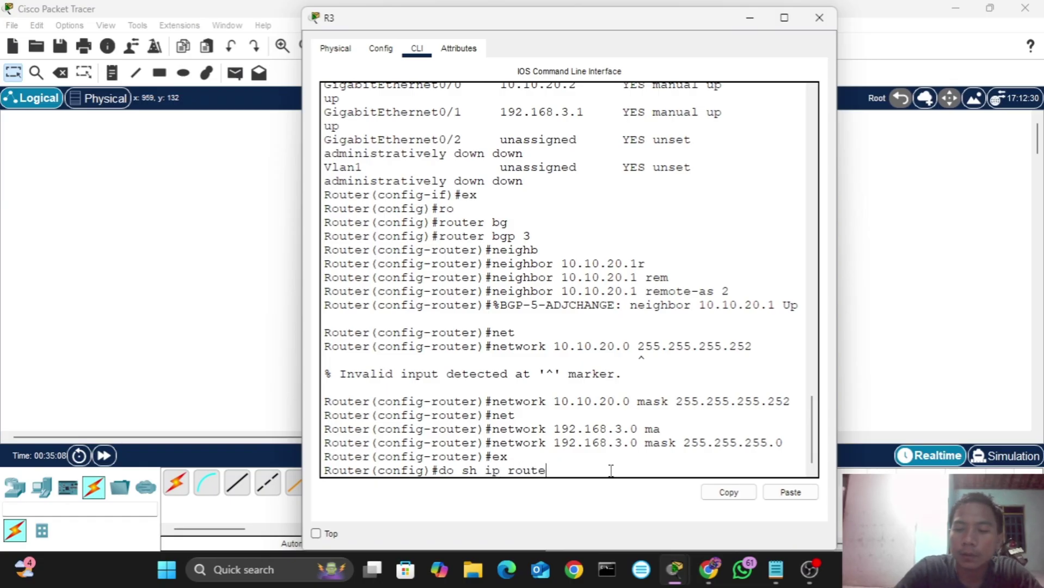
pyautogui.press('Return')
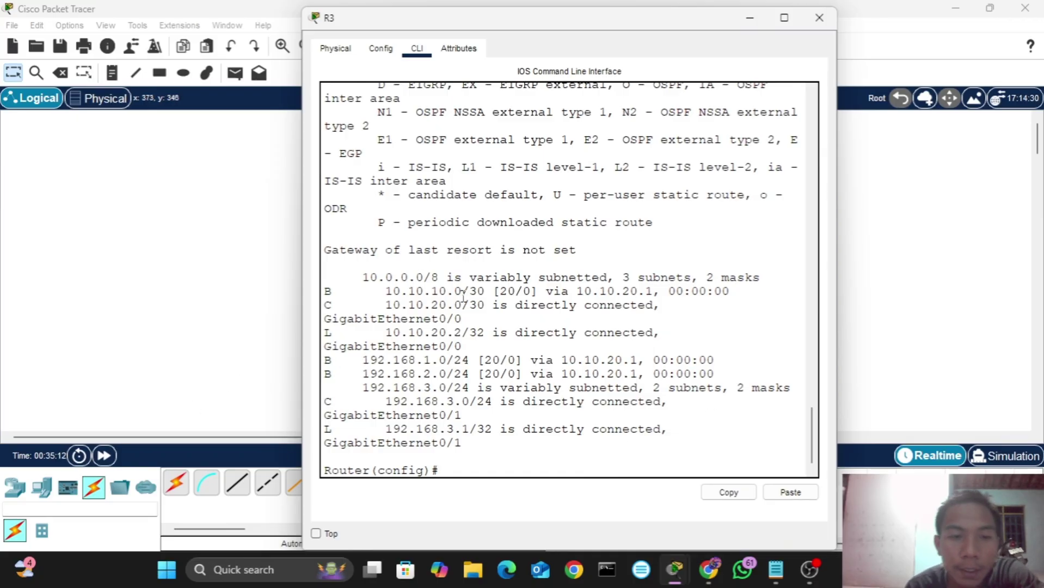
pyautogui.doubleClick(326, 291)
pyautogui.click(737, 190)
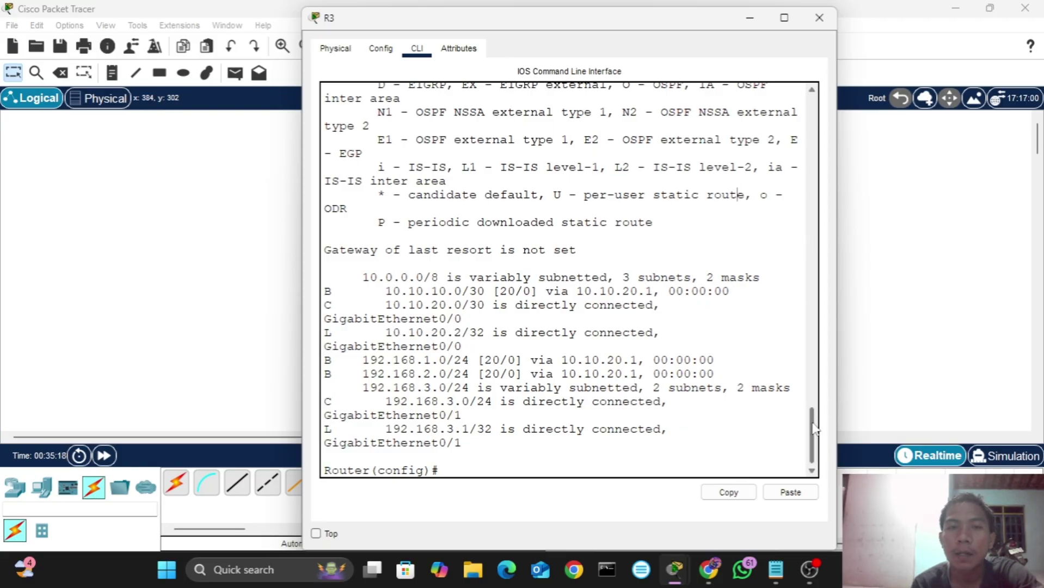
pyautogui.scroll(2, 814, 429)
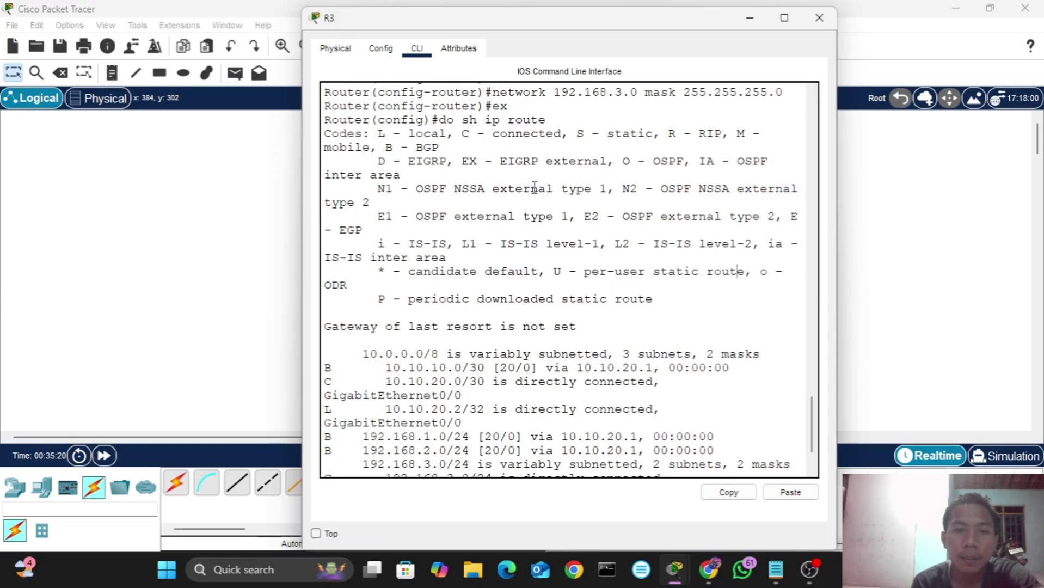
pyautogui.moveTo(386, 145); pyautogui.dragTo(418, 159)
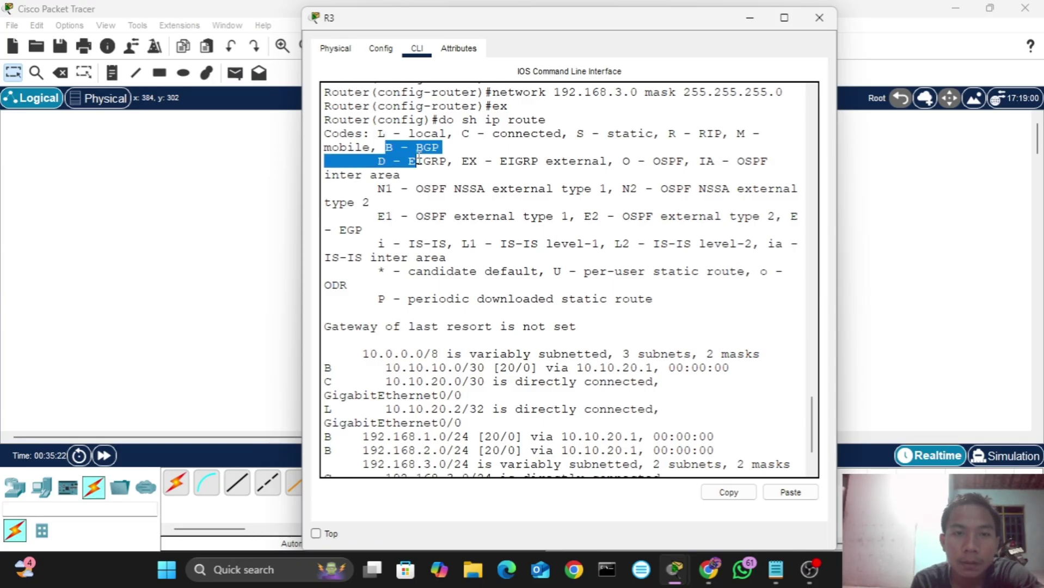
pyautogui.click(471, 149)
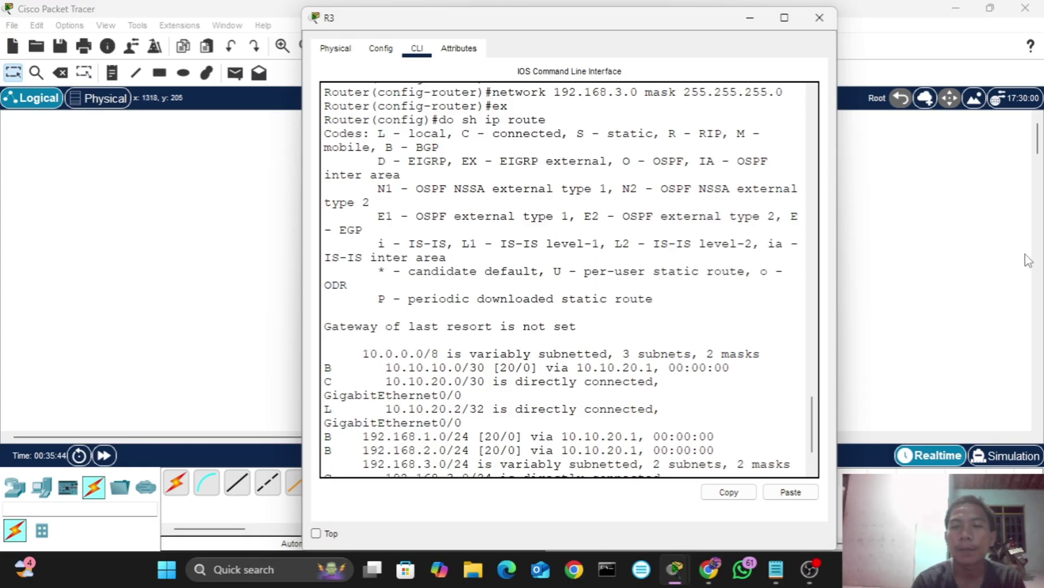
pyautogui.moveTo(811, 438); pyautogui.dragTo(828, 458)
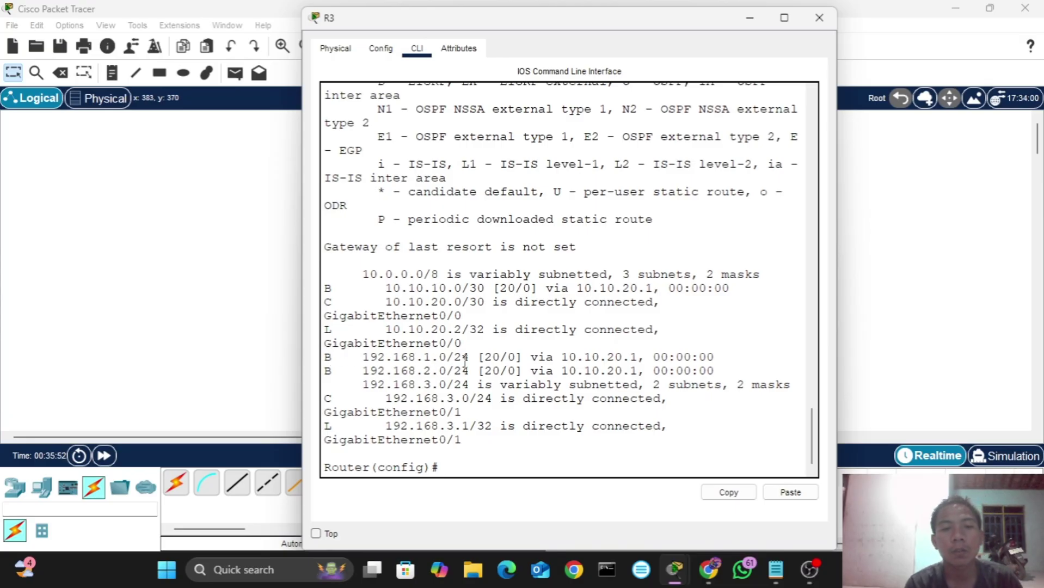
pyautogui.click(976, 302)
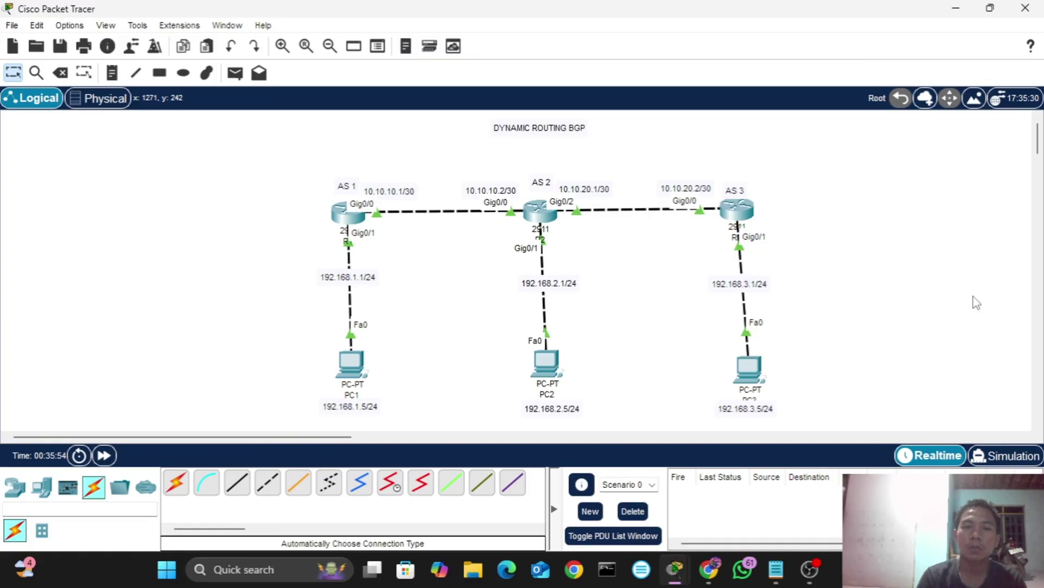
# - Open R1's command line, enter privileged mode and display its IP routing table to check the BGP routes
pyautogui.click(347, 215)
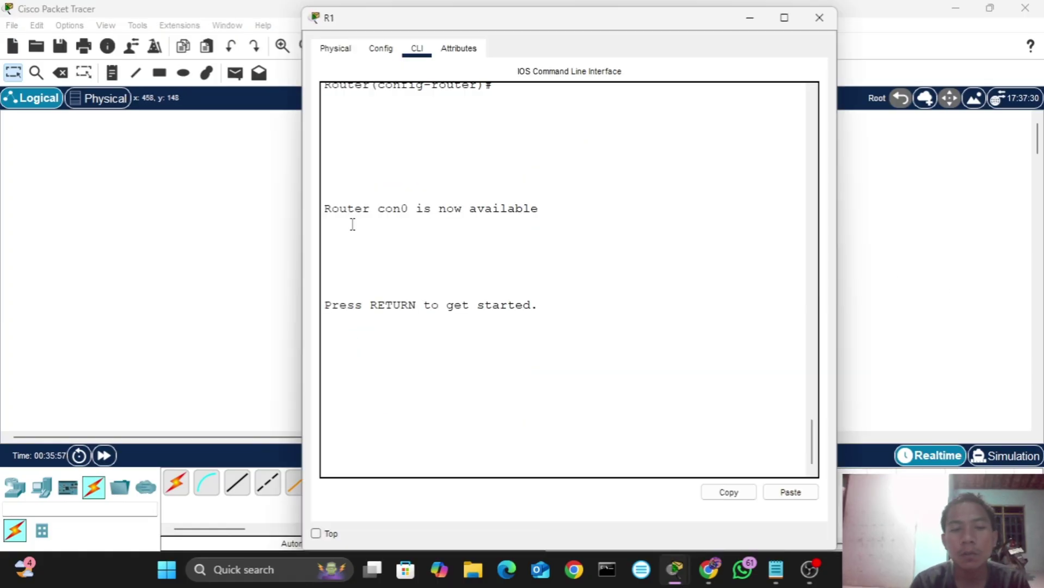
pyautogui.press('Return')
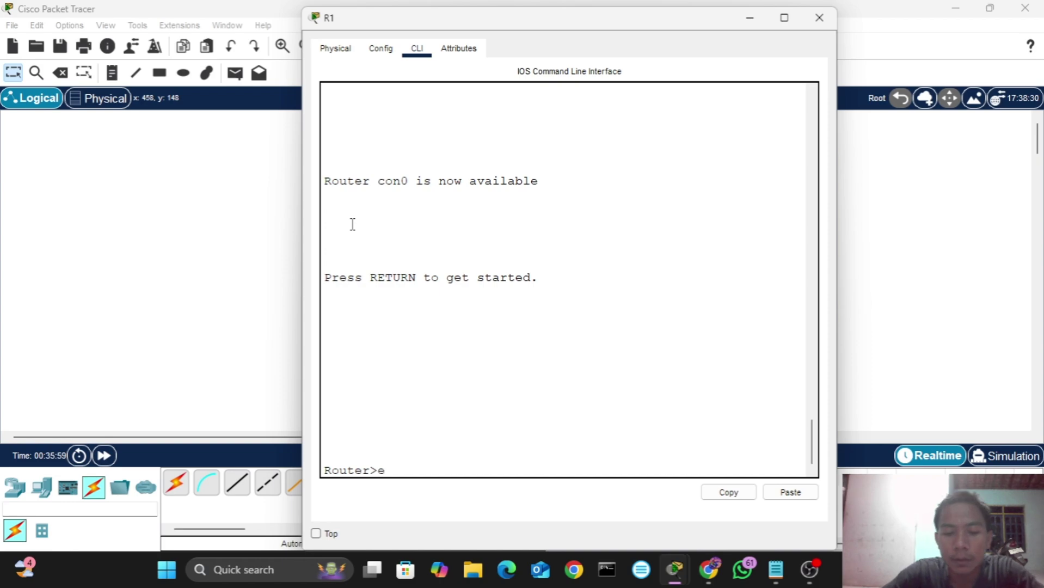
pyautogui.write('en')
pyautogui.press('Return')
pyautogui.write('s')
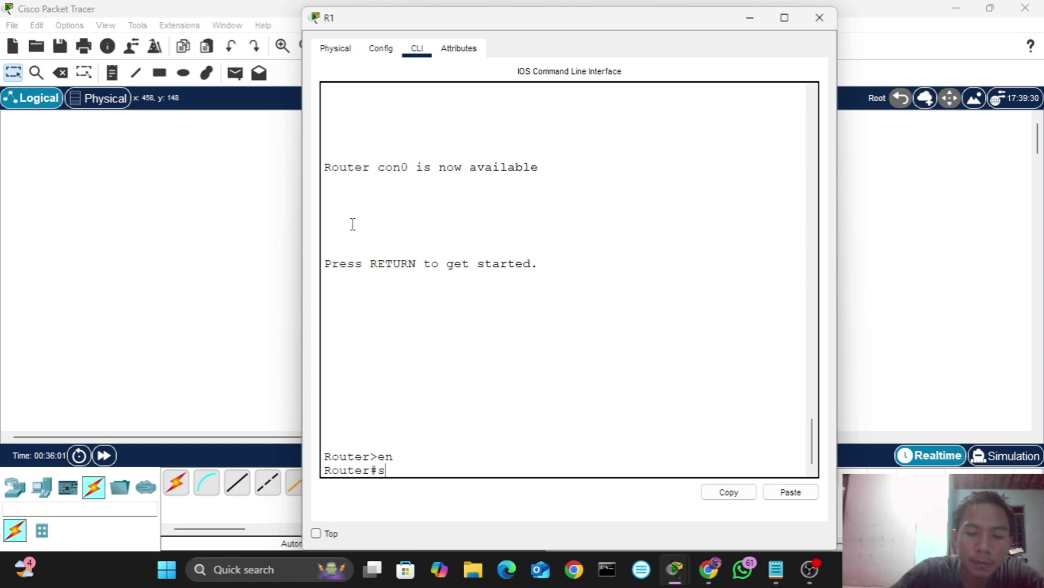
pyautogui.write('h')
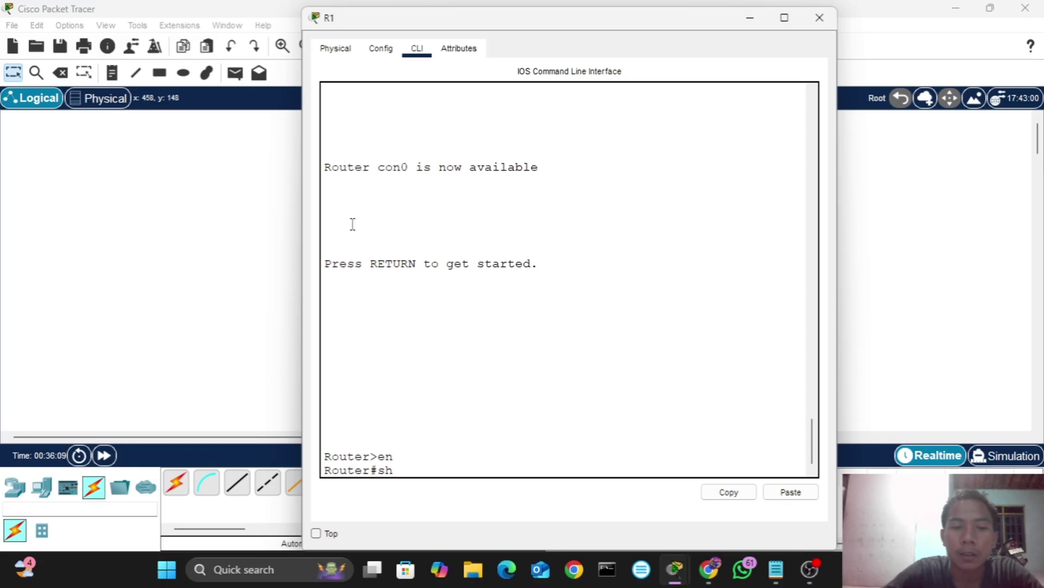
pyautogui.write('ip')
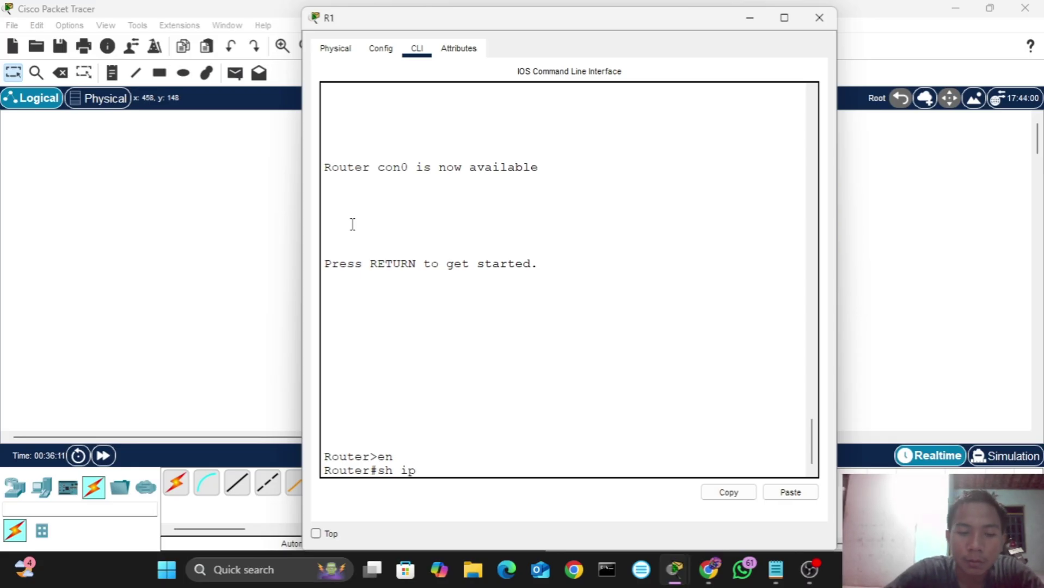
pyautogui.write(' route')
pyautogui.press('Return')
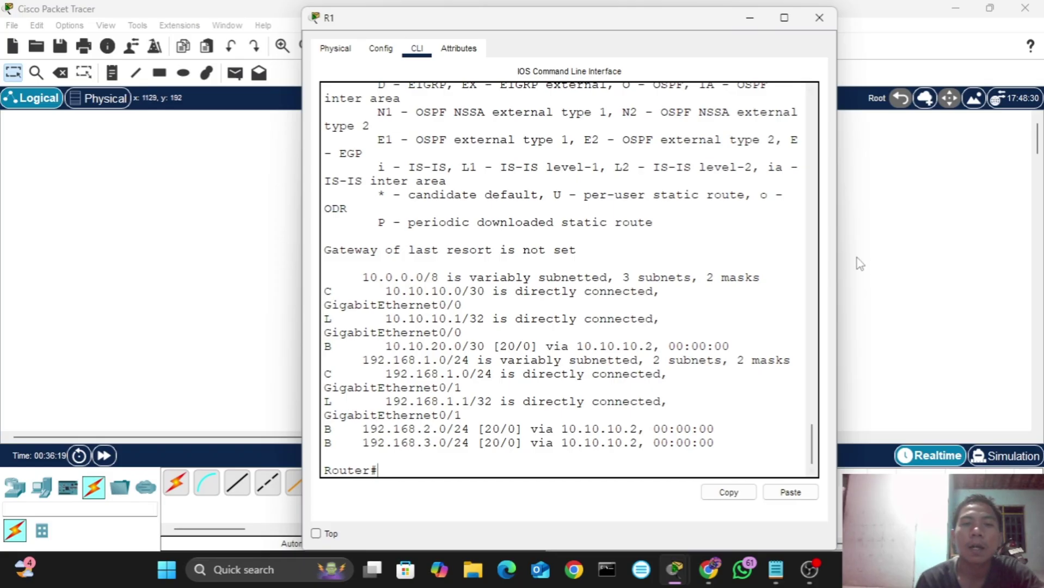
pyautogui.click(974, 223)
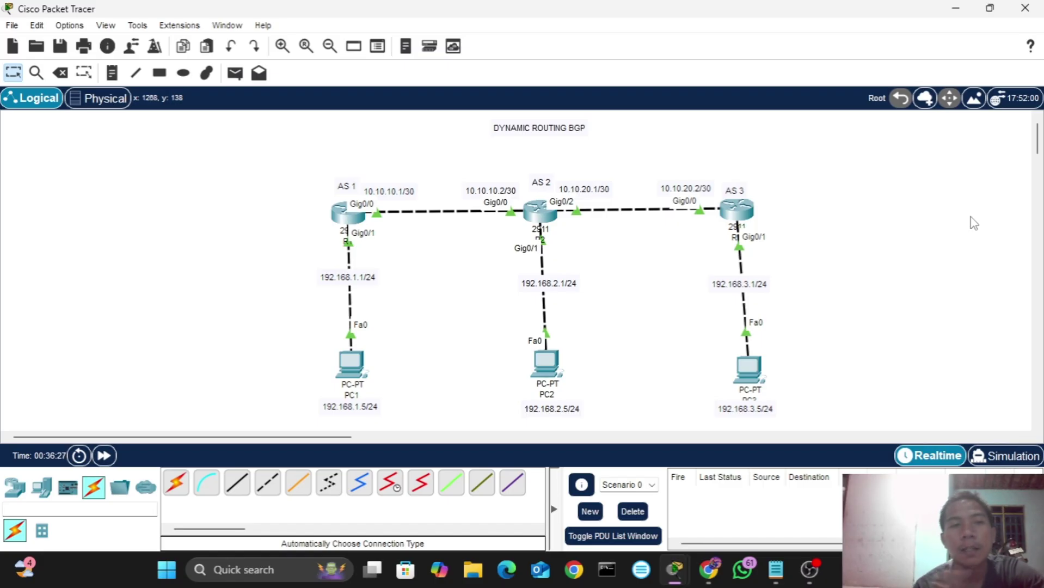
# - Send a simple PDU from PC2 to PC3 to test connectivity
pyautogui.click(236, 73)
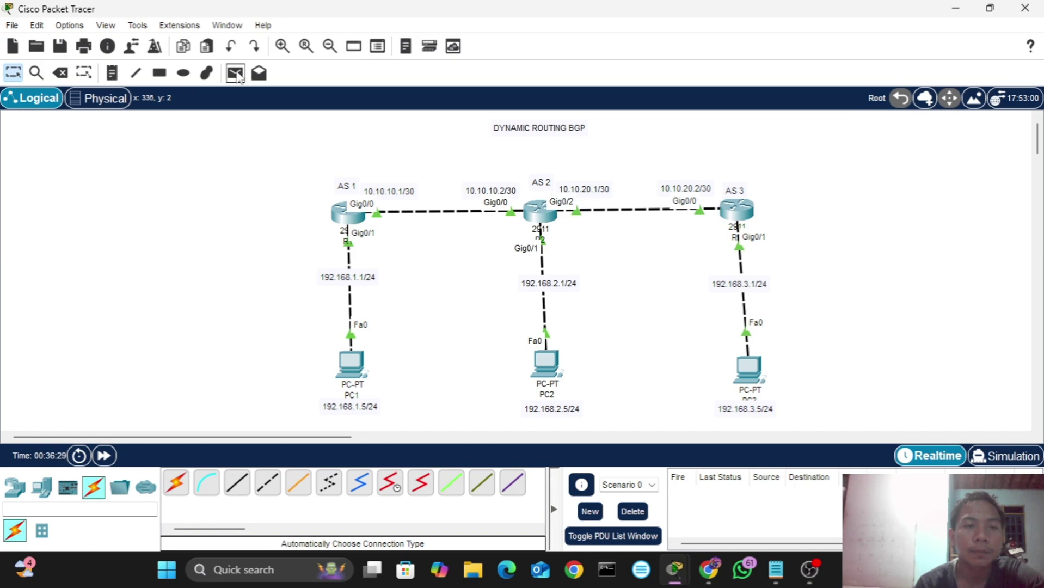
pyautogui.click(549, 360)
pyautogui.click(758, 369)
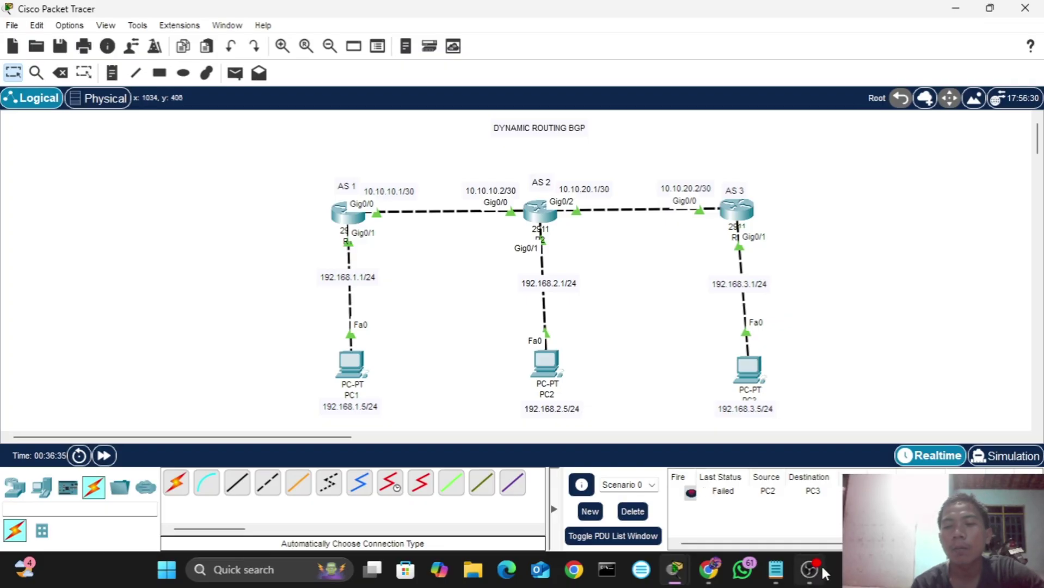
# - Switch to OBS, move the Video Capture Device overlay higher along the preview's edge, and return to Cisco Packet Tracer
pyautogui.hotkey('alt', 'Tab')
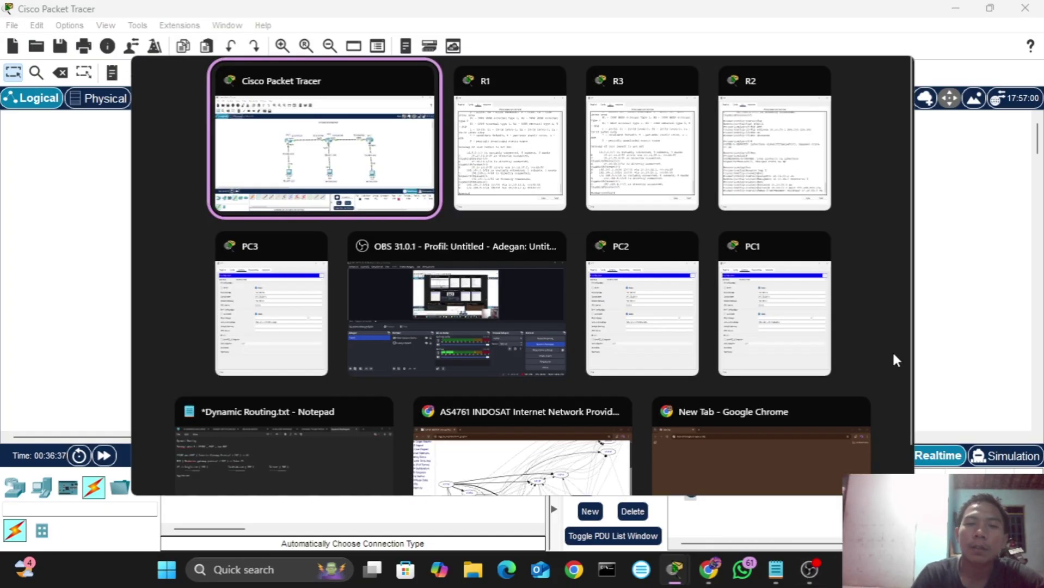
pyautogui.press('Down')
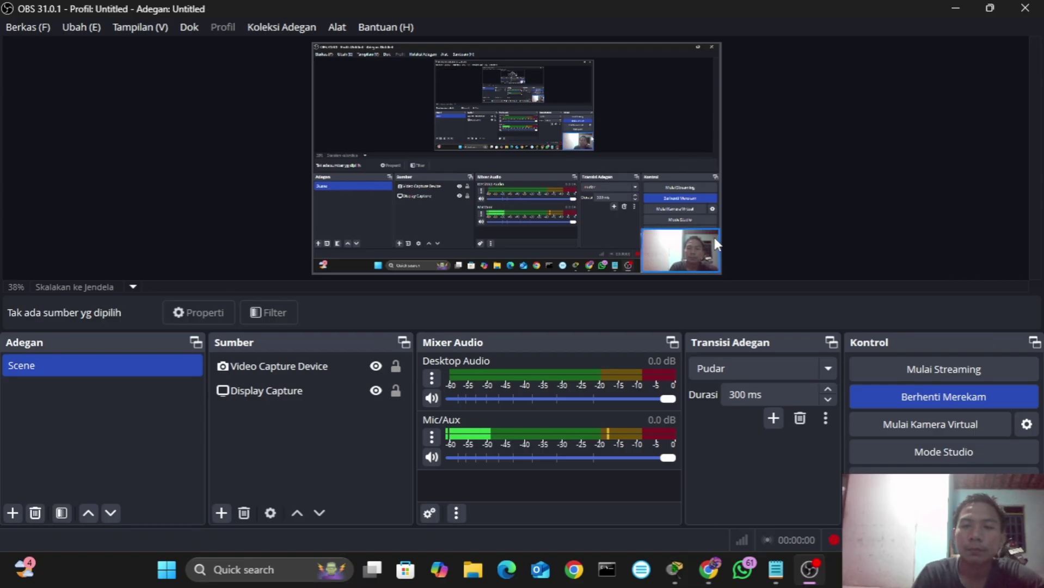
pyautogui.moveTo(700, 240); pyautogui.dragTo(705, 165)
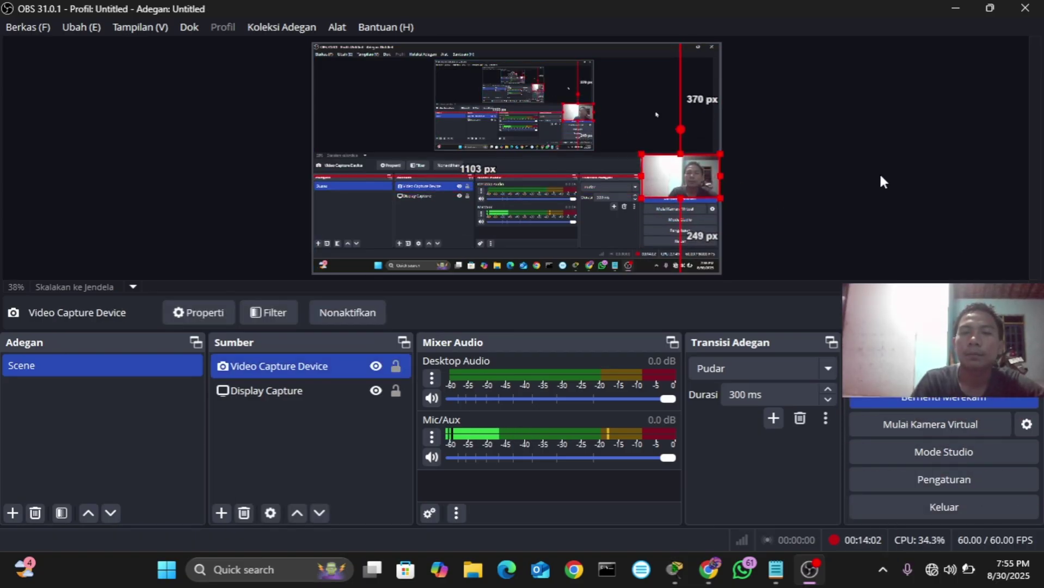
pyautogui.hotkey('alt', 'Tab')
pyautogui.press('Tab')
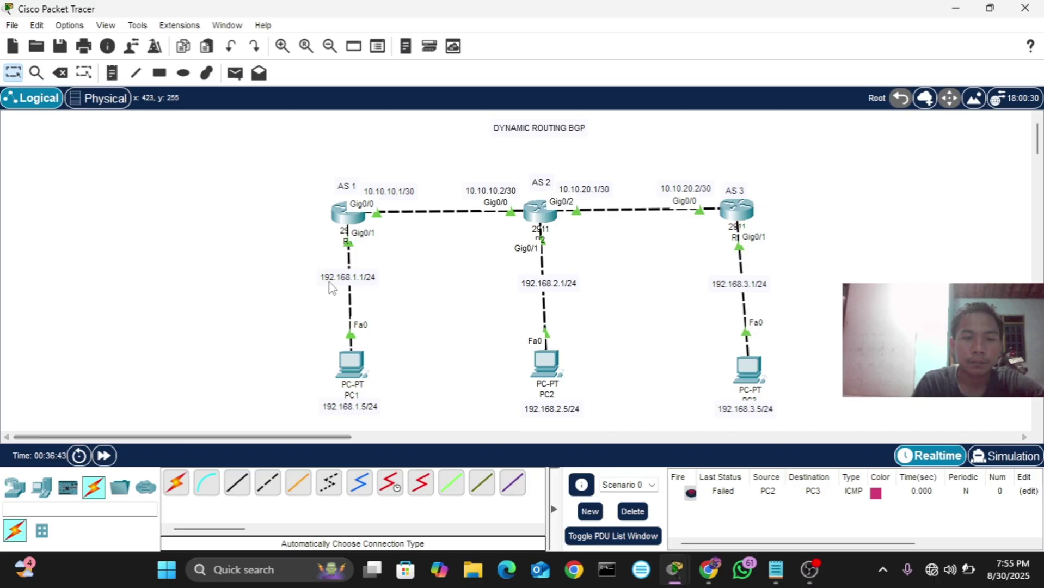
# - Repeat the simple PDU test from PC2 to PC3 and send another simple PDU from PC1 to PC3
pyautogui.click(235, 73)
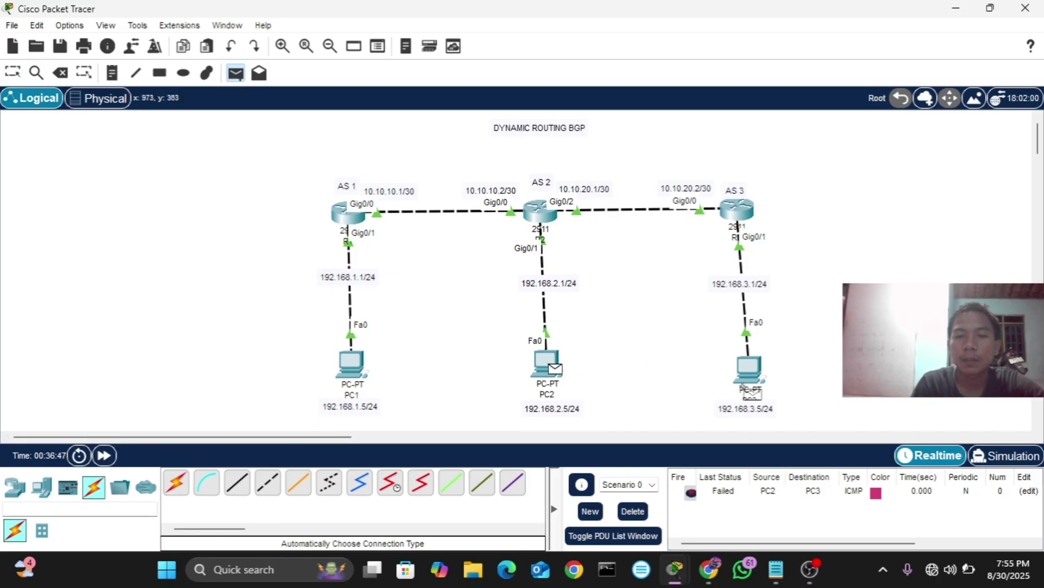
pyautogui.click(554, 370)
pyautogui.click(748, 374)
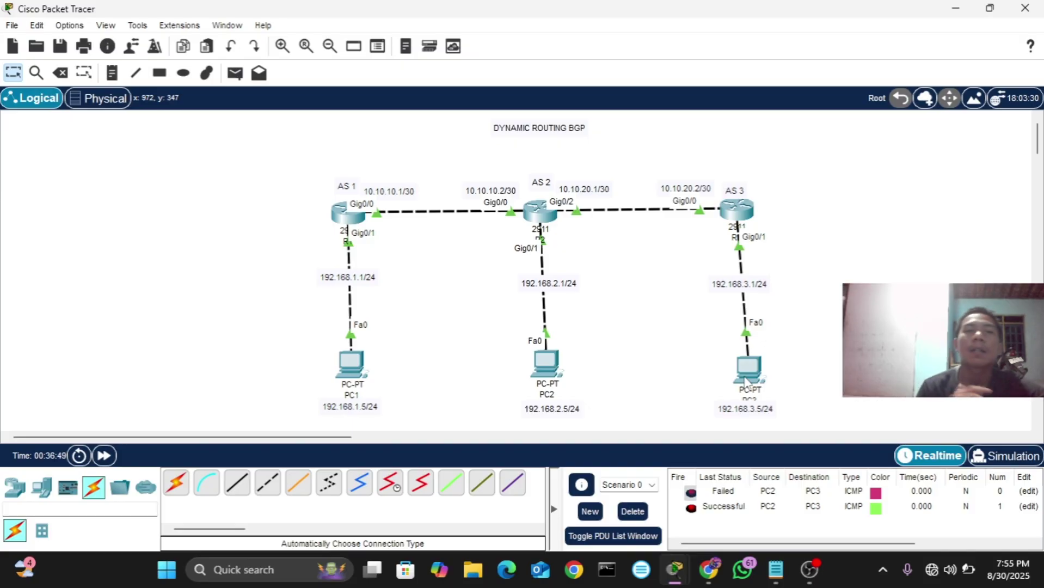
pyautogui.click(238, 75)
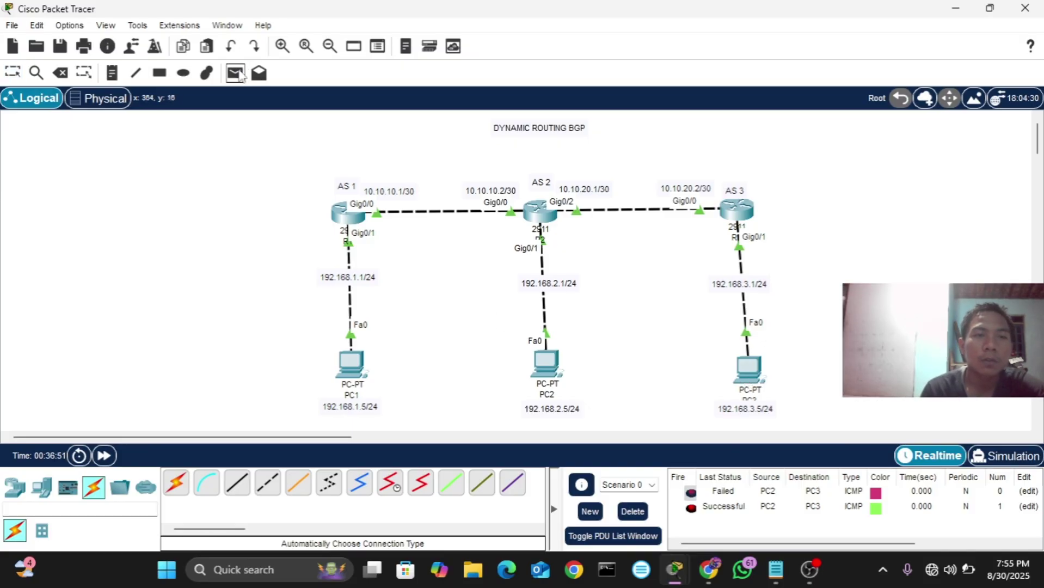
pyautogui.click(355, 358)
pyautogui.click(742, 370)
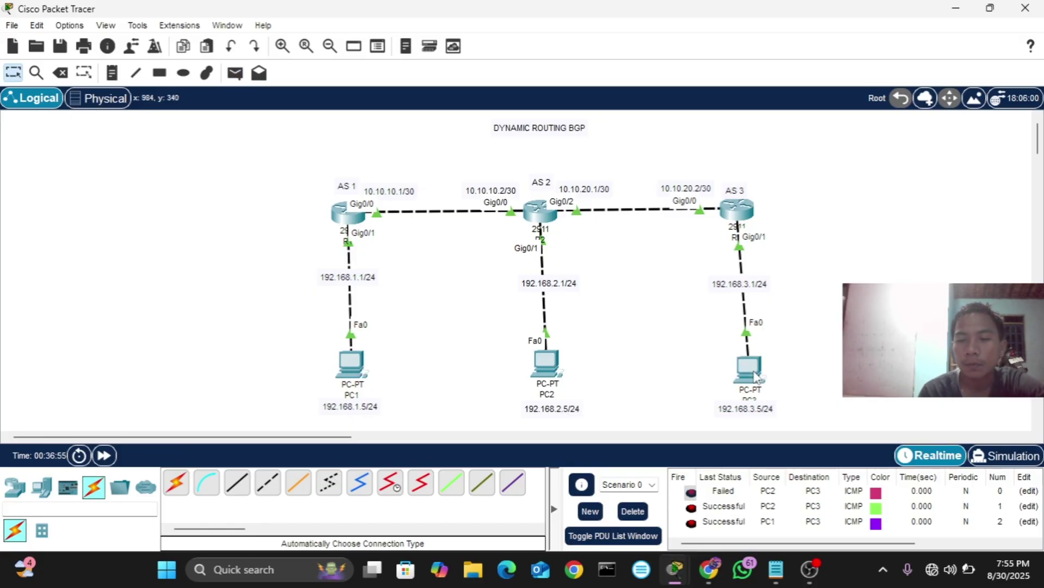
# - Send a simple PDU from PC3 to PC1 and check its status in the PDU list
pyautogui.click(235, 73)
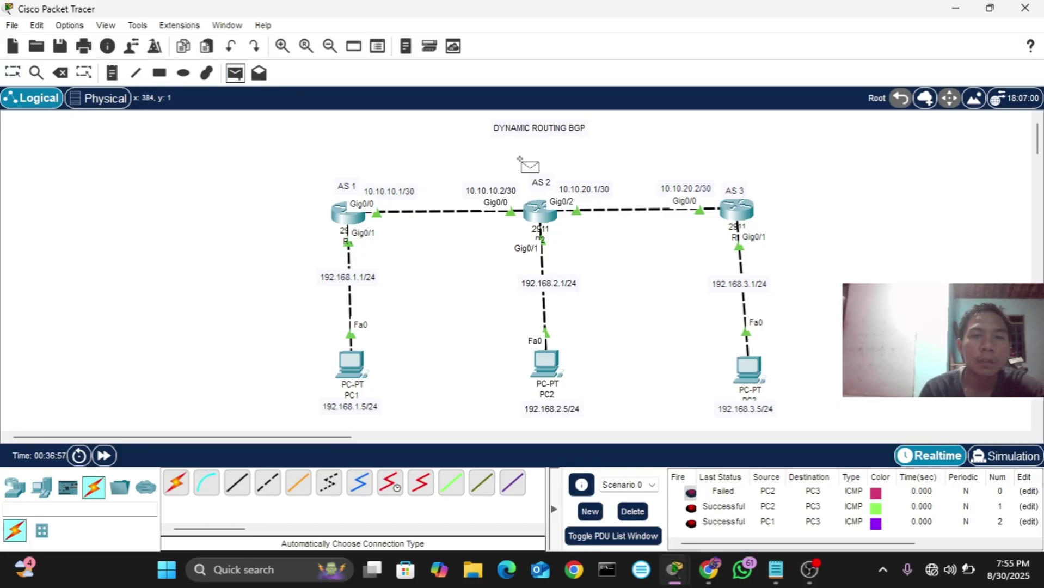
pyautogui.click(747, 367)
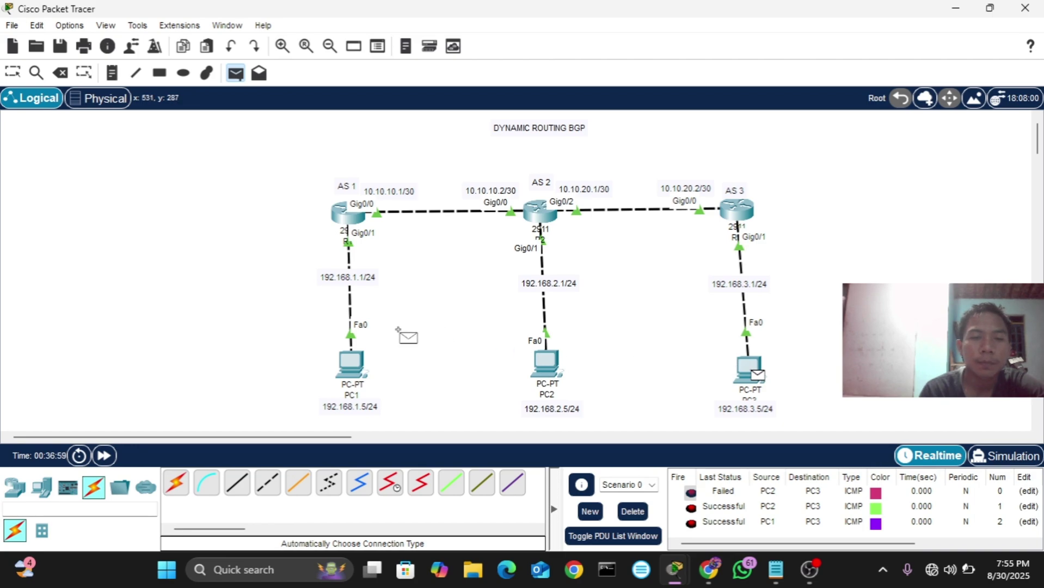
pyautogui.click(354, 362)
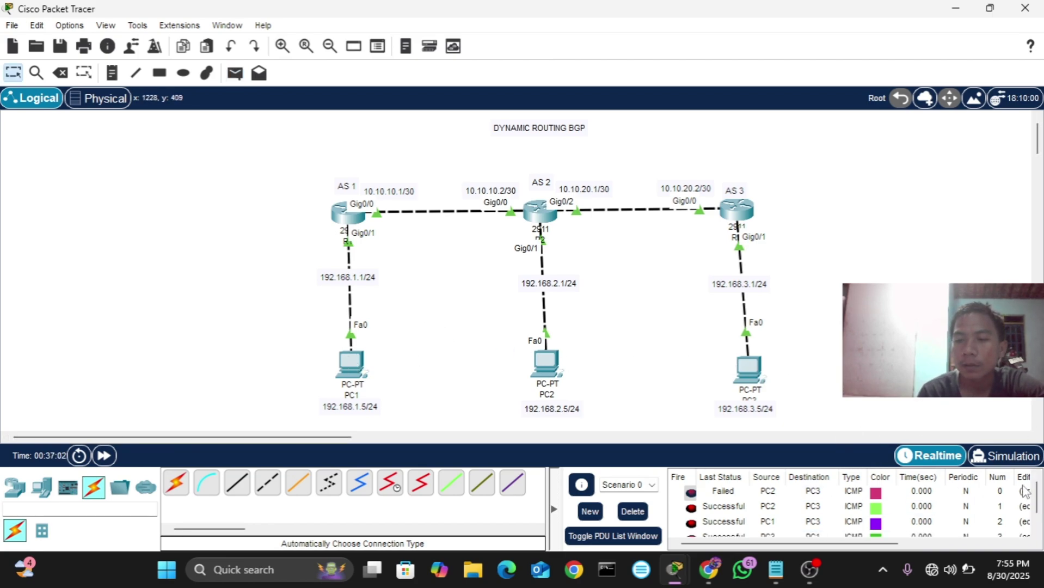
pyautogui.scroll(-1, 1037, 504)
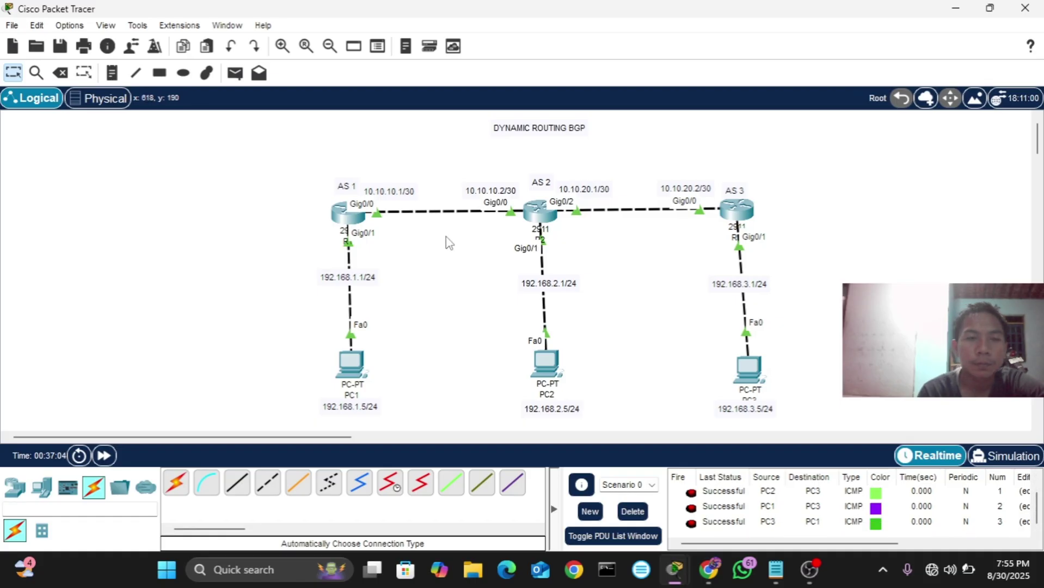
# - Send a simple PDU from PC3 to PC2, check its status, and delete the test PDUs of Scenario 0
pyautogui.click(236, 73)
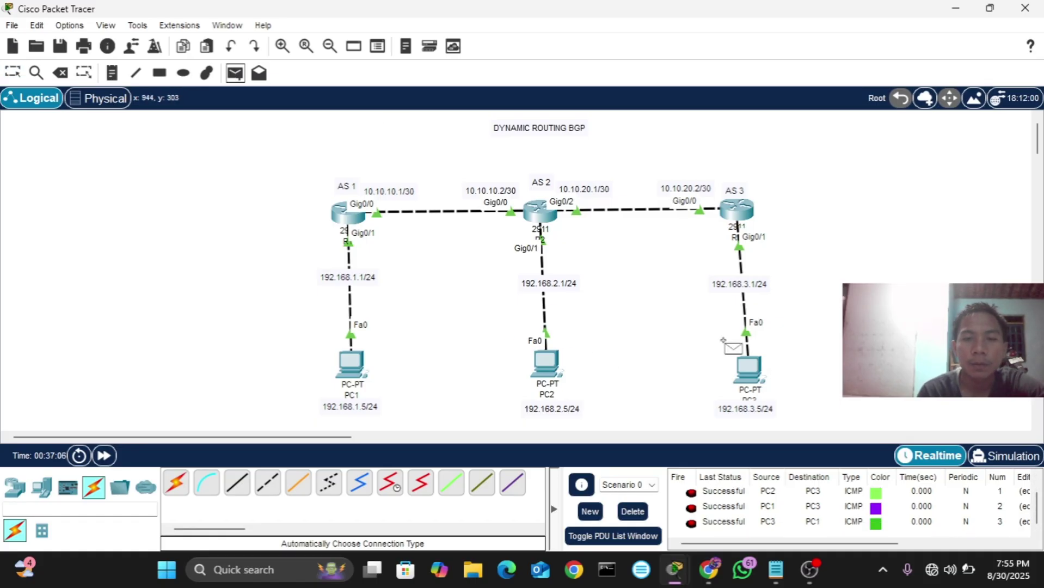
pyautogui.click(747, 364)
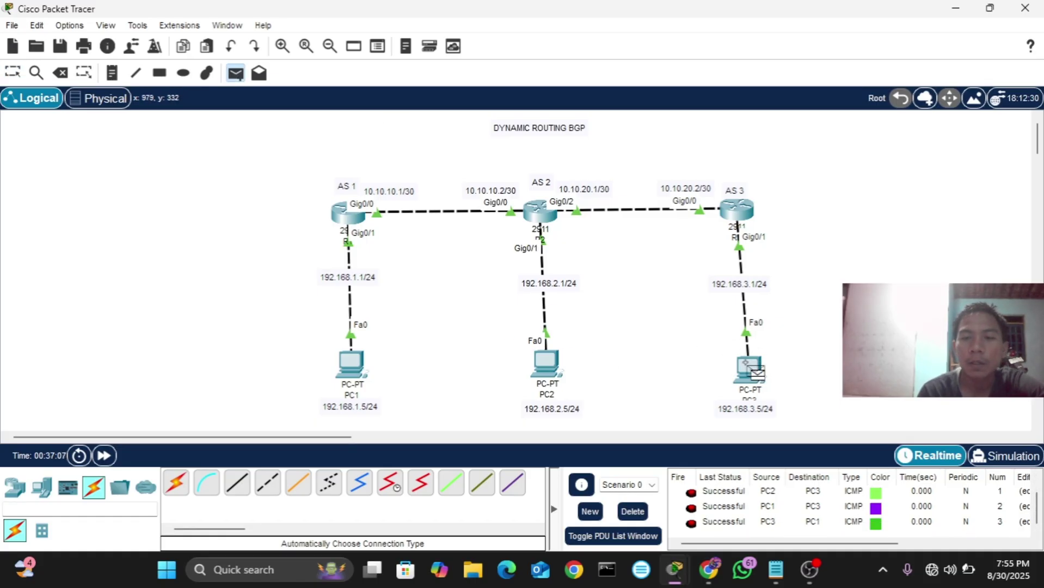
pyautogui.click(543, 366)
pyautogui.scroll(-2, 1037, 501)
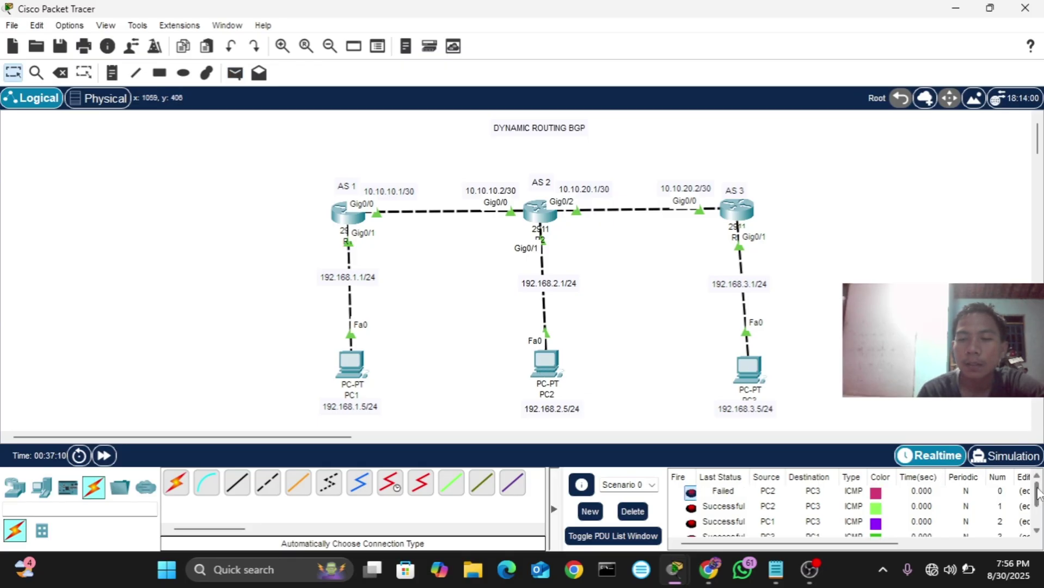
pyautogui.click(630, 513)
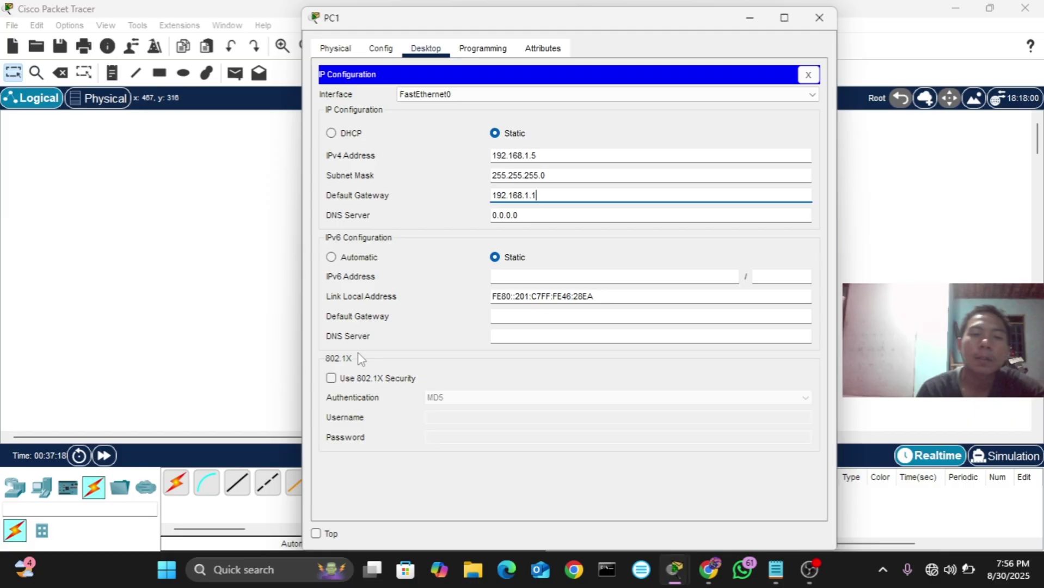
# - Ping 192.168.3.5 from PC1's command prompt and close the PC1 window
pyautogui.click(359, 357)
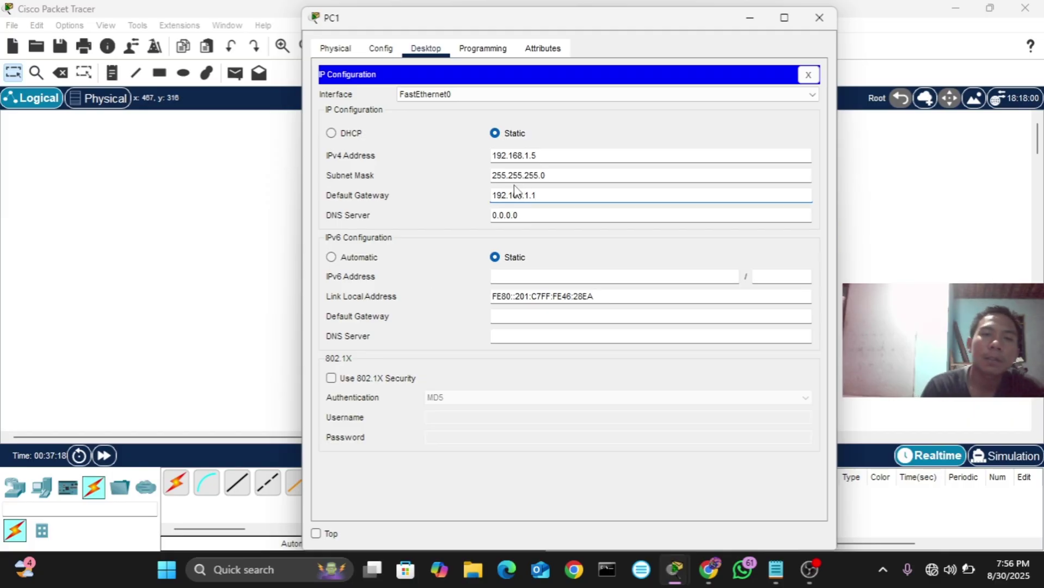
pyautogui.click(808, 75)
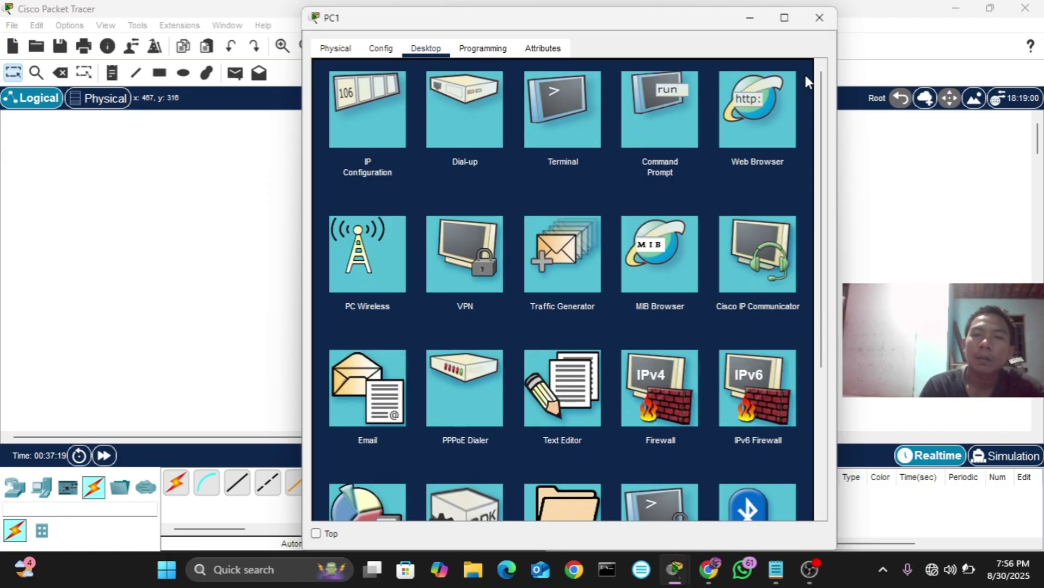
pyautogui.click(685, 111)
pyautogui.write('pi')
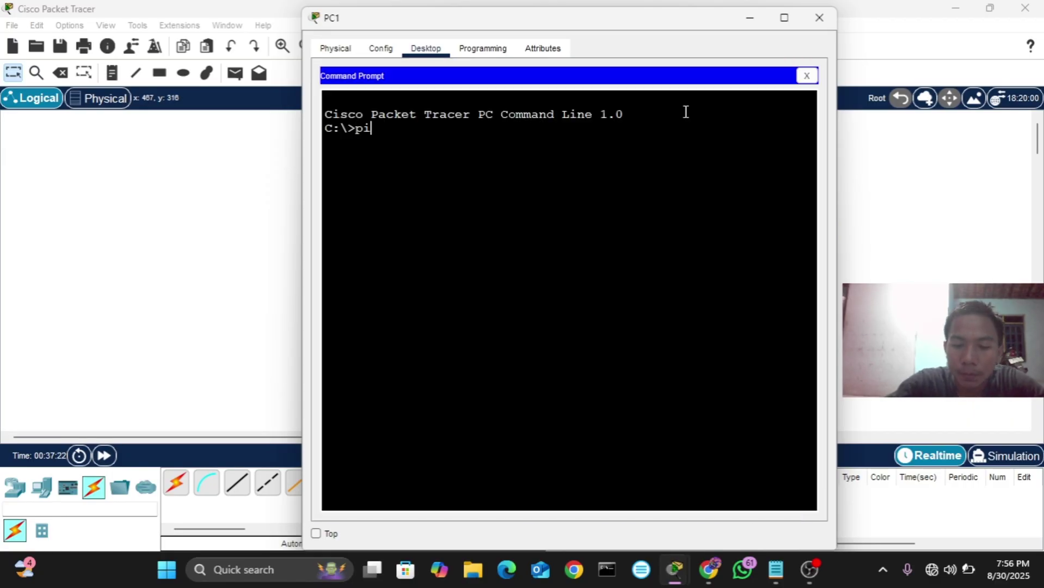
pyautogui.write('ng 192.1')
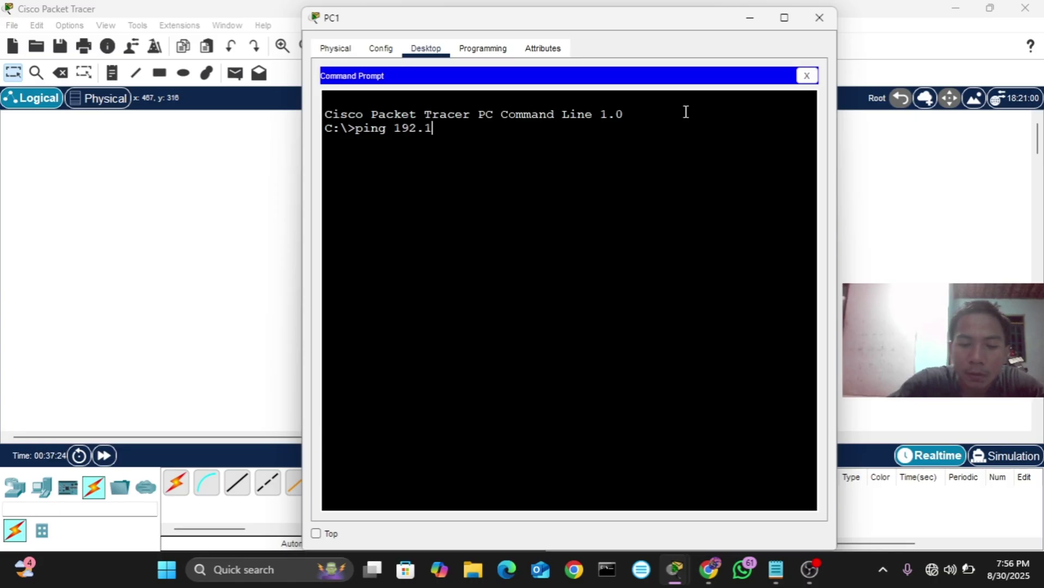
pyautogui.write('68.')
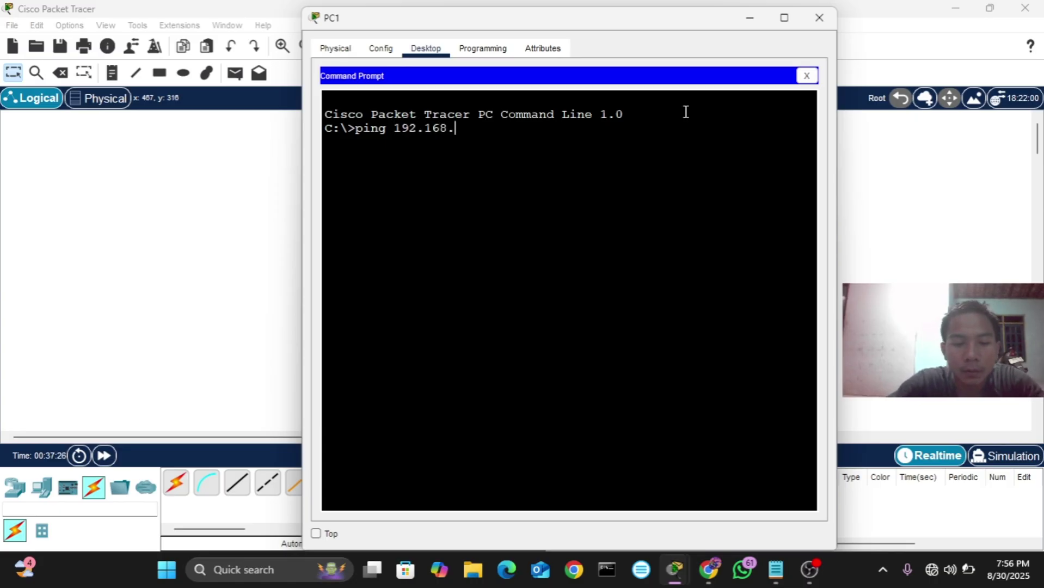
pyautogui.write('3.5')
pyautogui.press('Return')
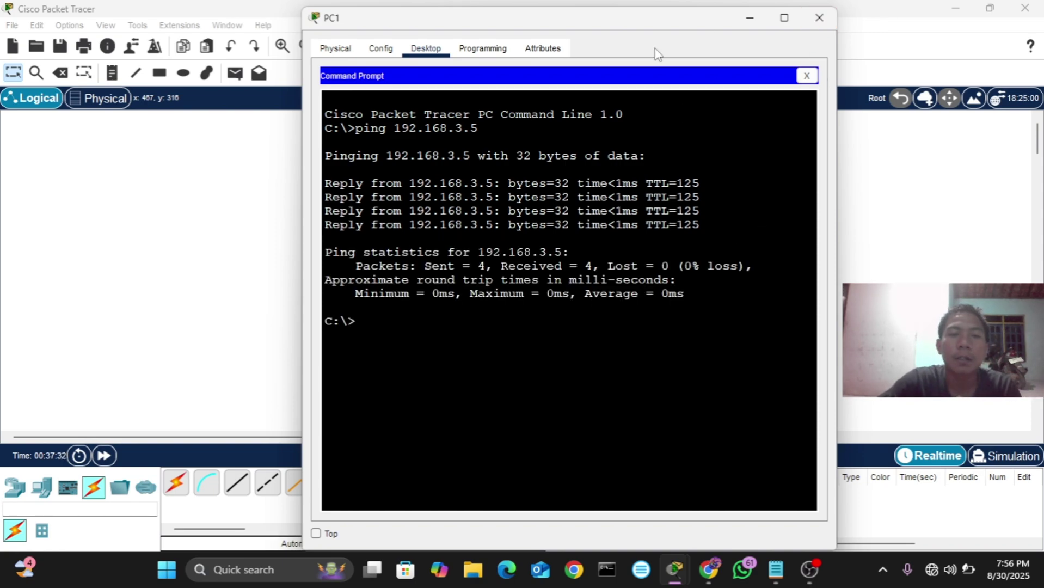
pyautogui.click(822, 20)
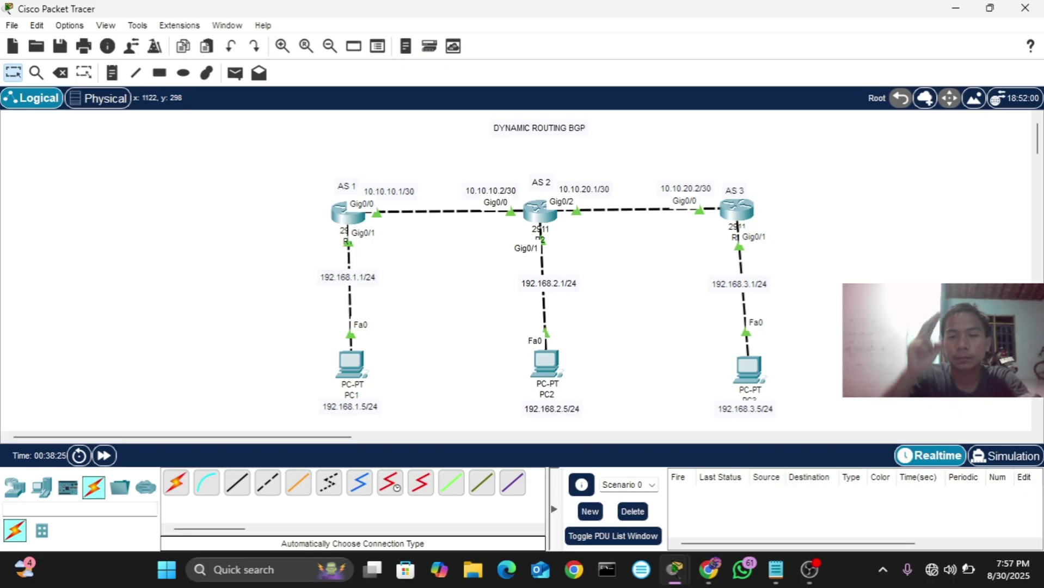
pyautogui.click(805, 571)
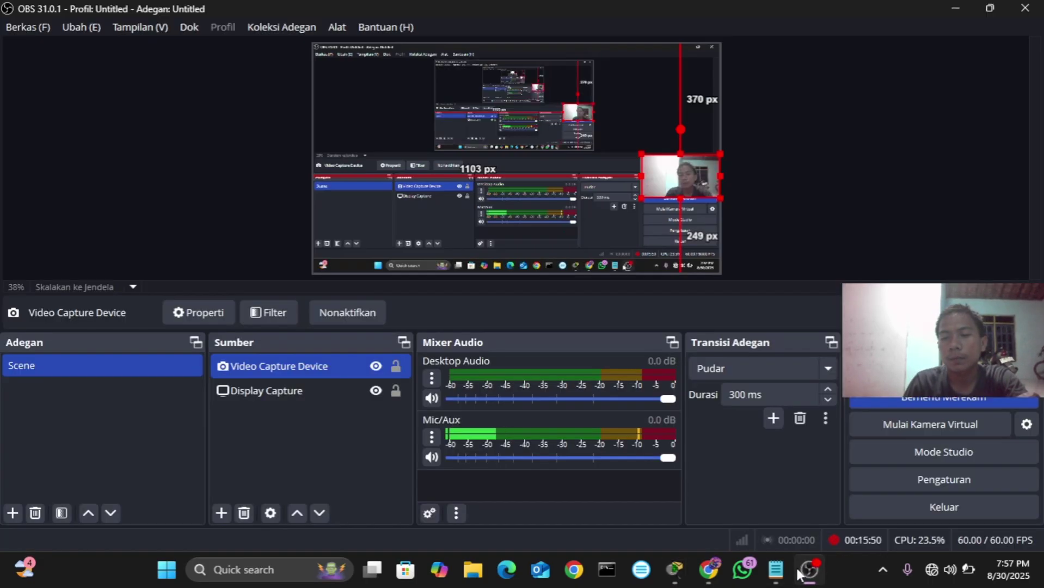